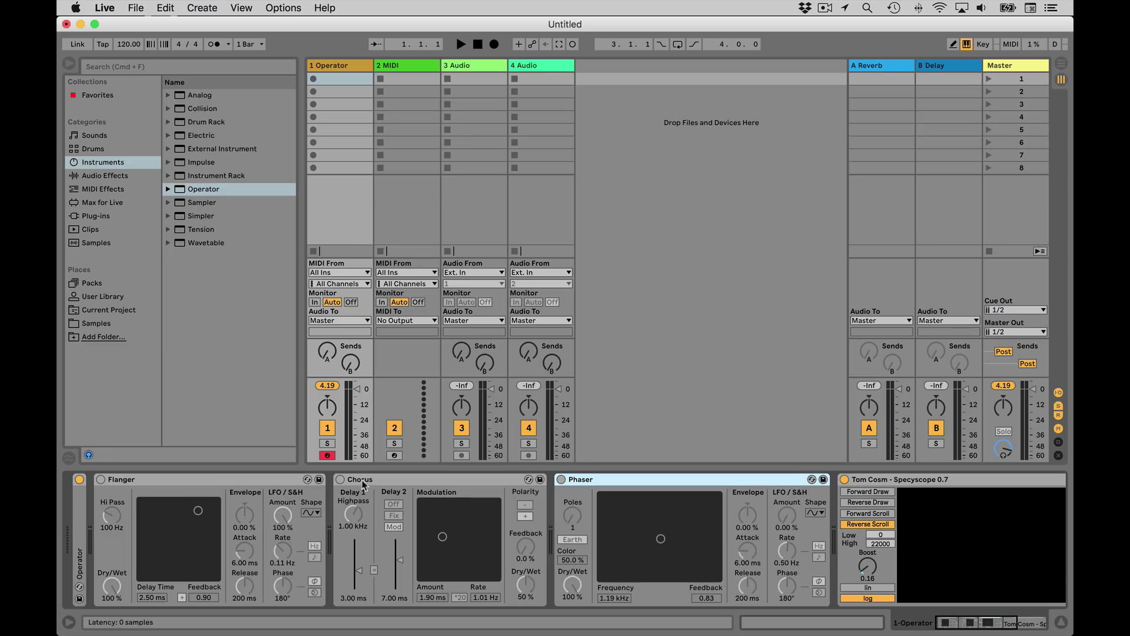
Collapse the Chorus and Phaser devices and unfold the Operator at the start of the chain.
{"action": "left_click", "coordinate": [277, 483]}
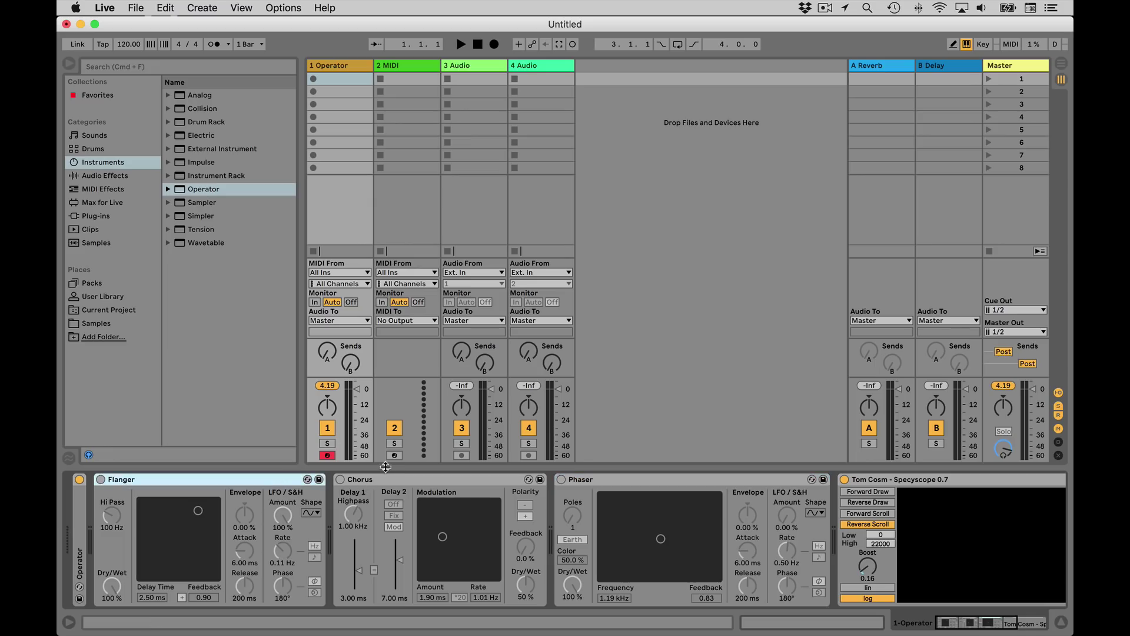
{"action": "left_click", "coordinate": [392, 482]}
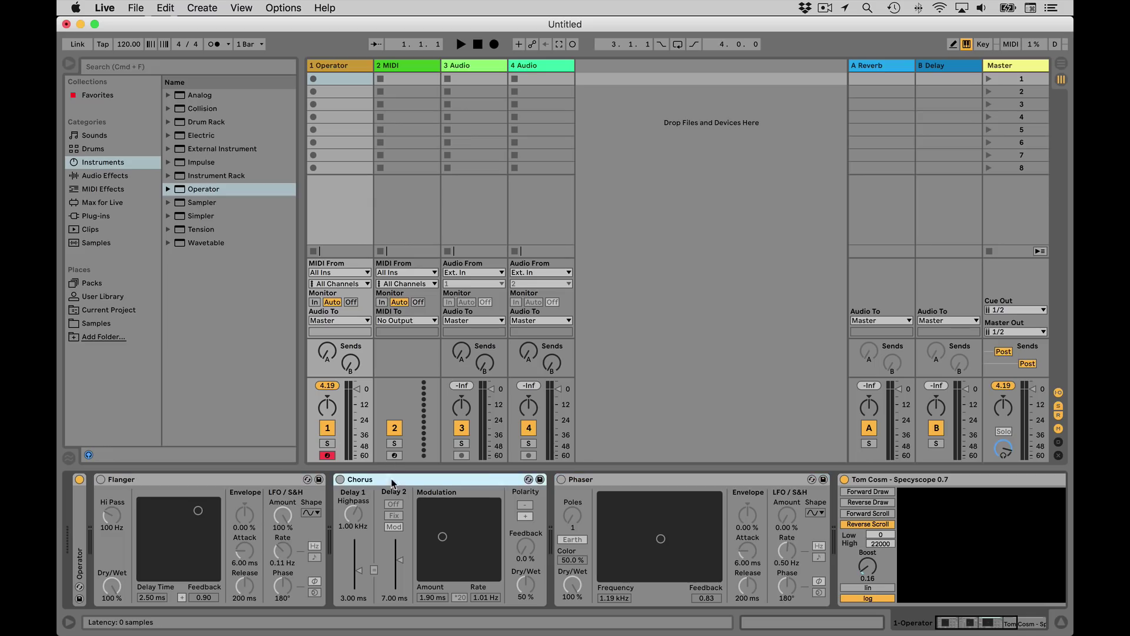
{"action": "left_click", "coordinate": [577, 481]}
{"action": "double_click", "coordinate": [412, 479]}
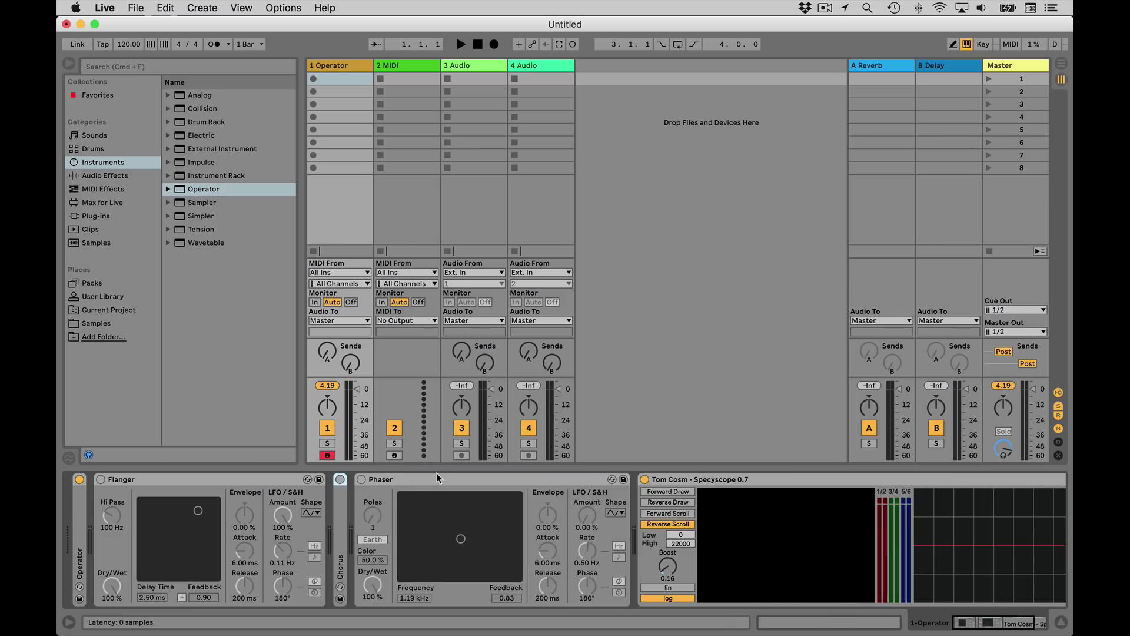
{"action": "double_click", "coordinate": [437, 478]}
{"action": "double_click", "coordinate": [81, 528]}
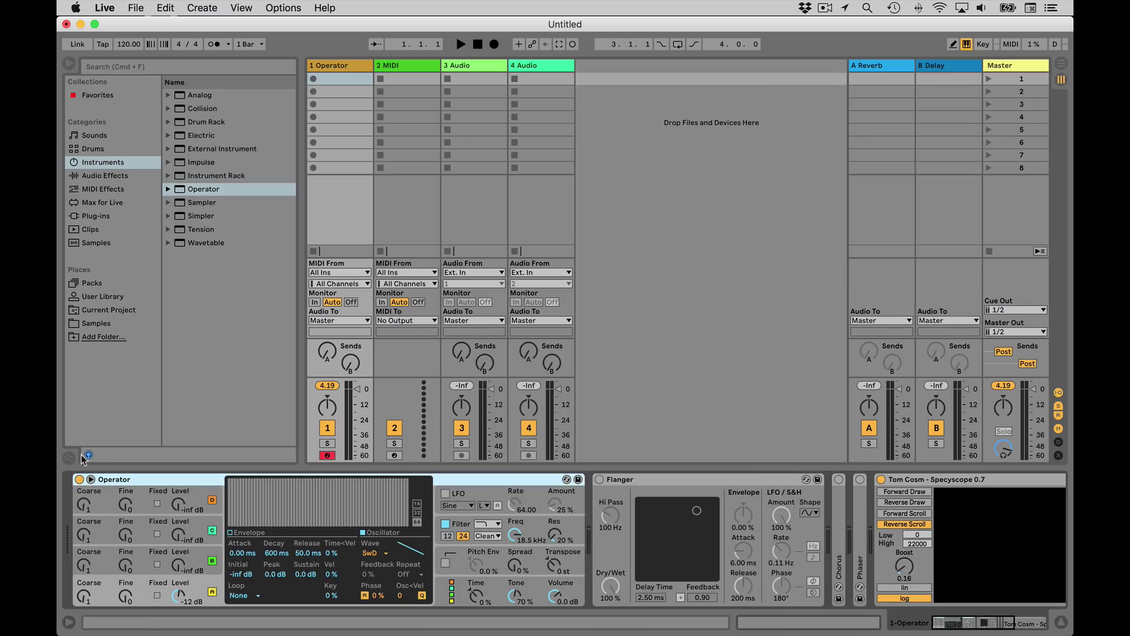
Play an Operator note without effects and switch on the Flanger.
{"action": "key", "text": "a"}
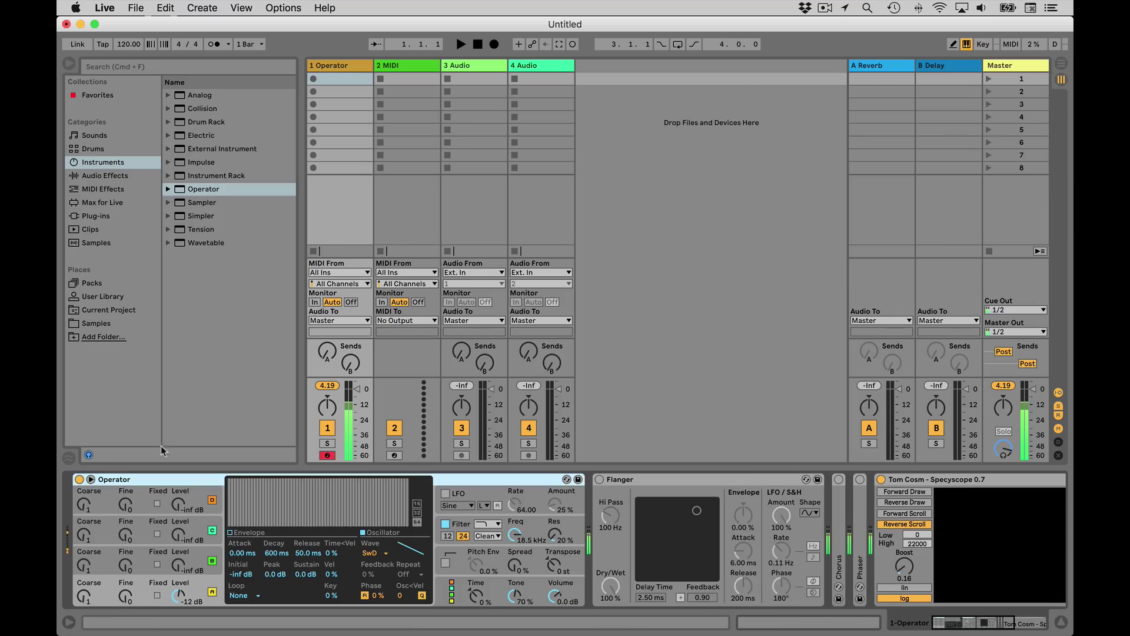
{"action": "left_click", "coordinate": [600, 480]}
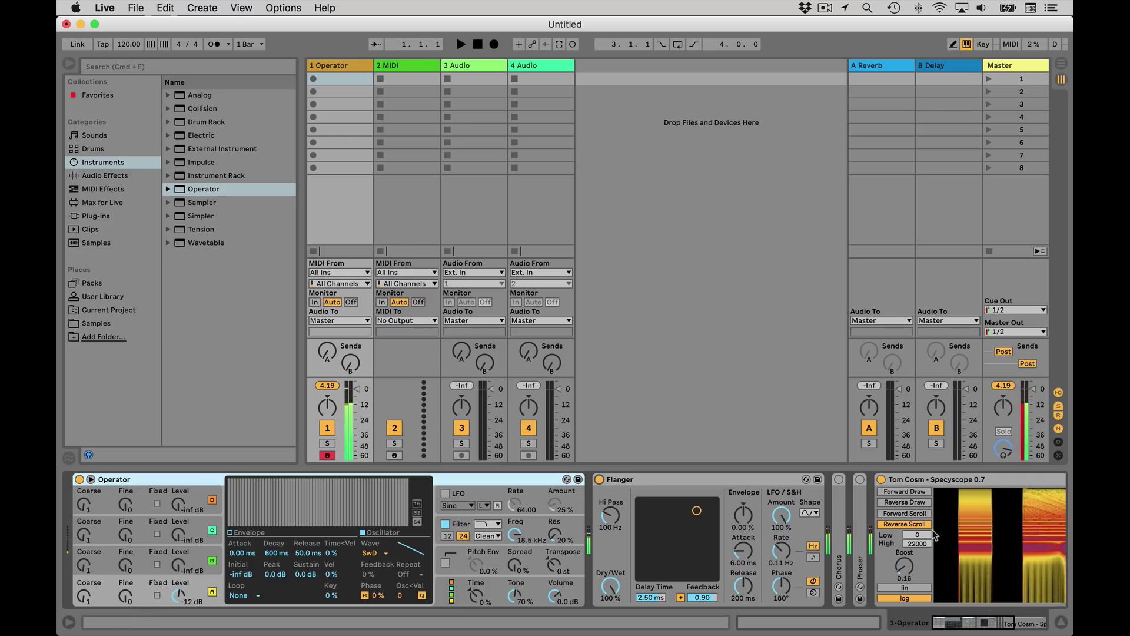
Set the Flanger's LFO amount to 0% and sweep its delay time to 1.80 ms while playing a note.
{"action": "left_click_drag", "start_coordinate": [959, 624], "coordinate": [963, 626]}
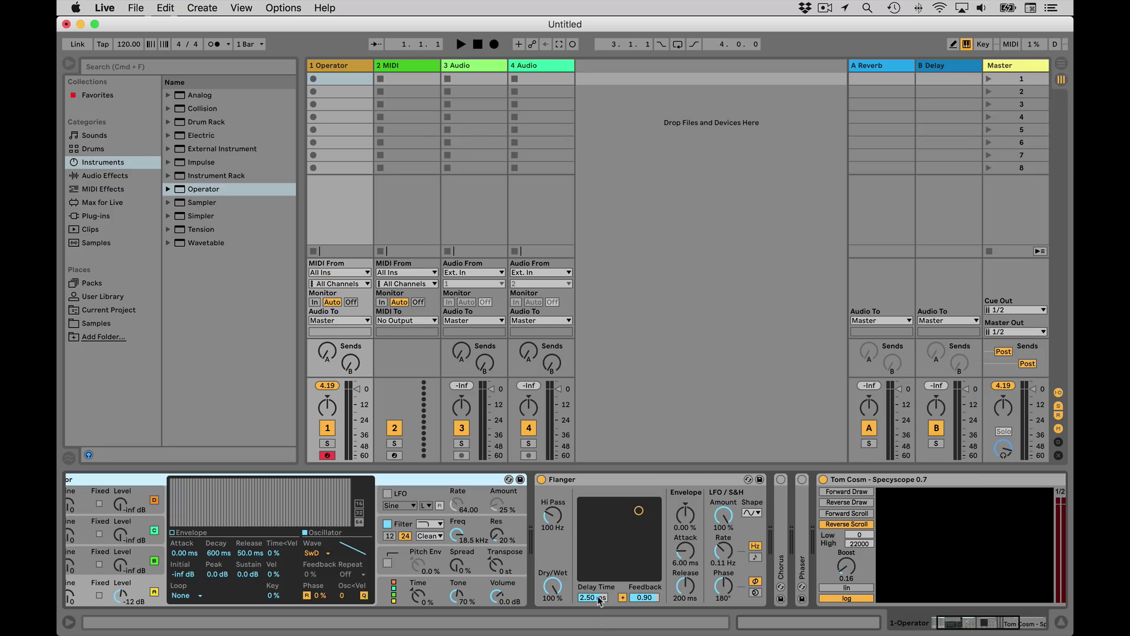
{"action": "left_click_drag", "start_coordinate": [599, 598], "coordinate": [599, 615]}
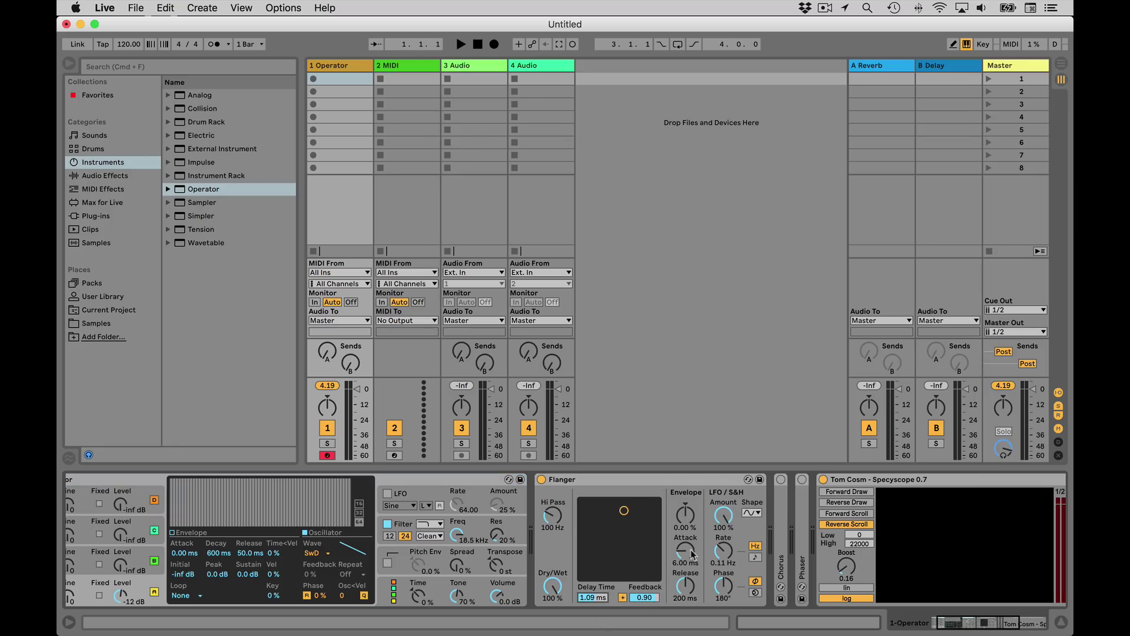
{"action": "key", "text": "a"}
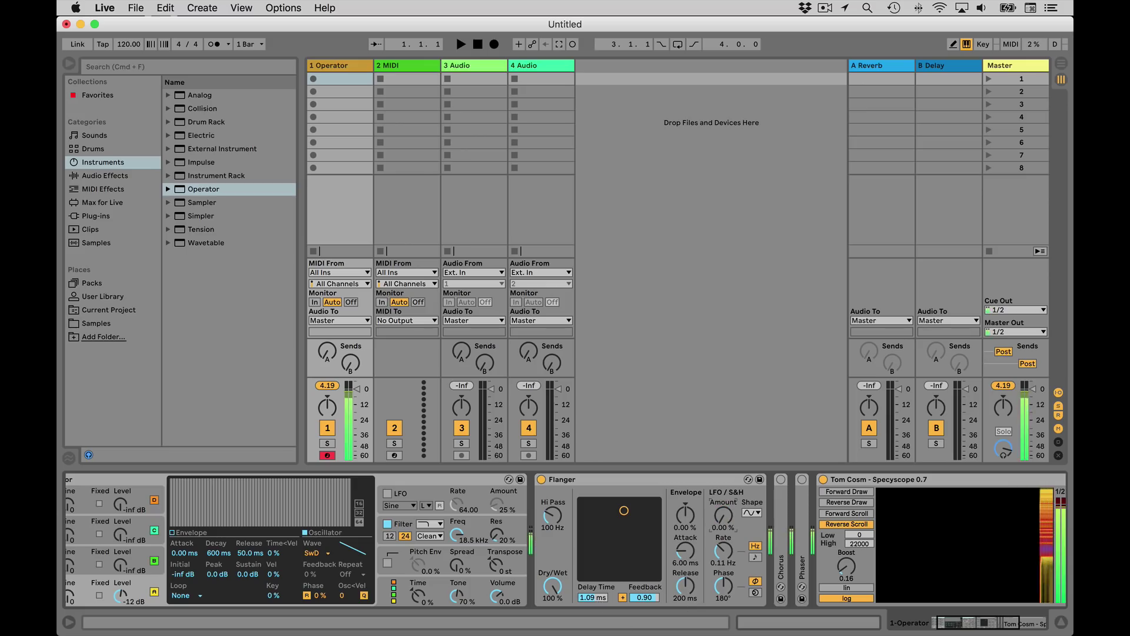
{"action": "mouse_move", "coordinate": [597, 598]}
{"action": "left_mouse_down"}
{"action": "mouse_move", "coordinate": [597, 618]}
{"action": "mouse_move", "coordinate": [597, 587]}
{"action": "left_mouse_up"}
{"action": "key", "text": "z"}
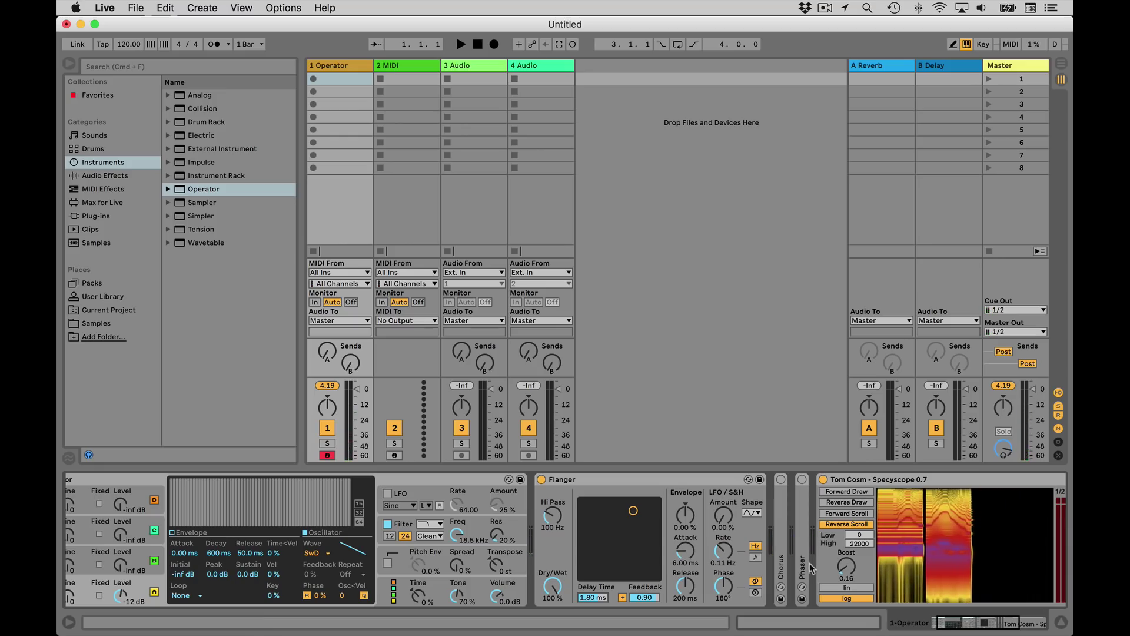
Play notes while lowering the Flanger's delay time to 1.47 ms, and set its Dry/Wet to about 92.1%.
{"action": "key", "text": "a"}
{"action": "key", "text": "a"}
{"action": "key", "text": "a"}
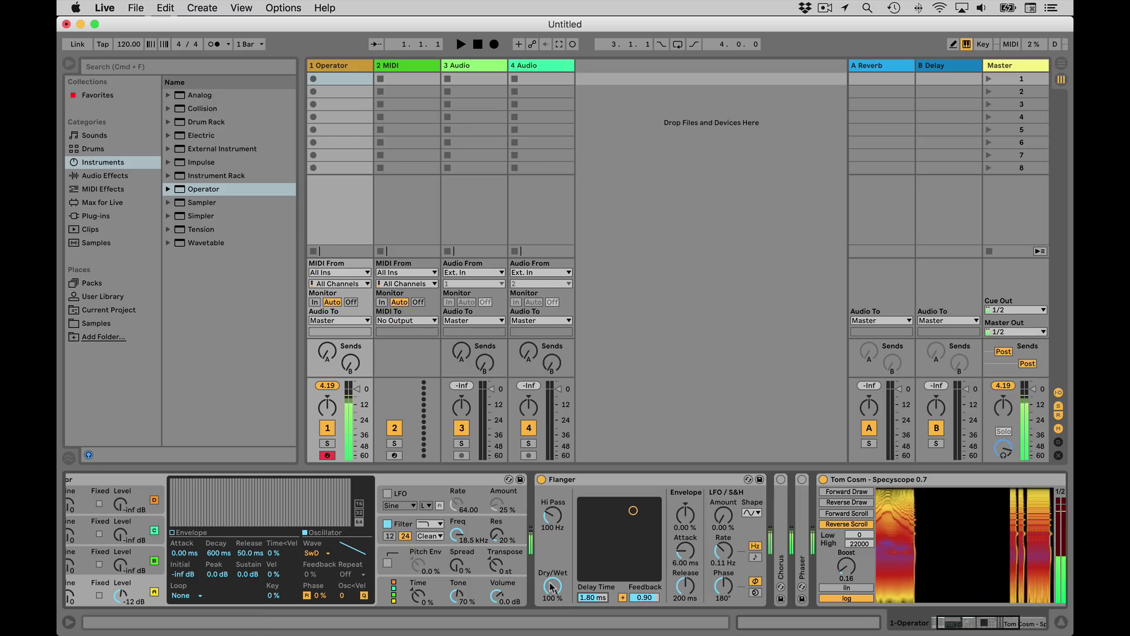
{"action": "left_click_drag", "start_coordinate": [589, 597], "coordinate": [589, 601]}
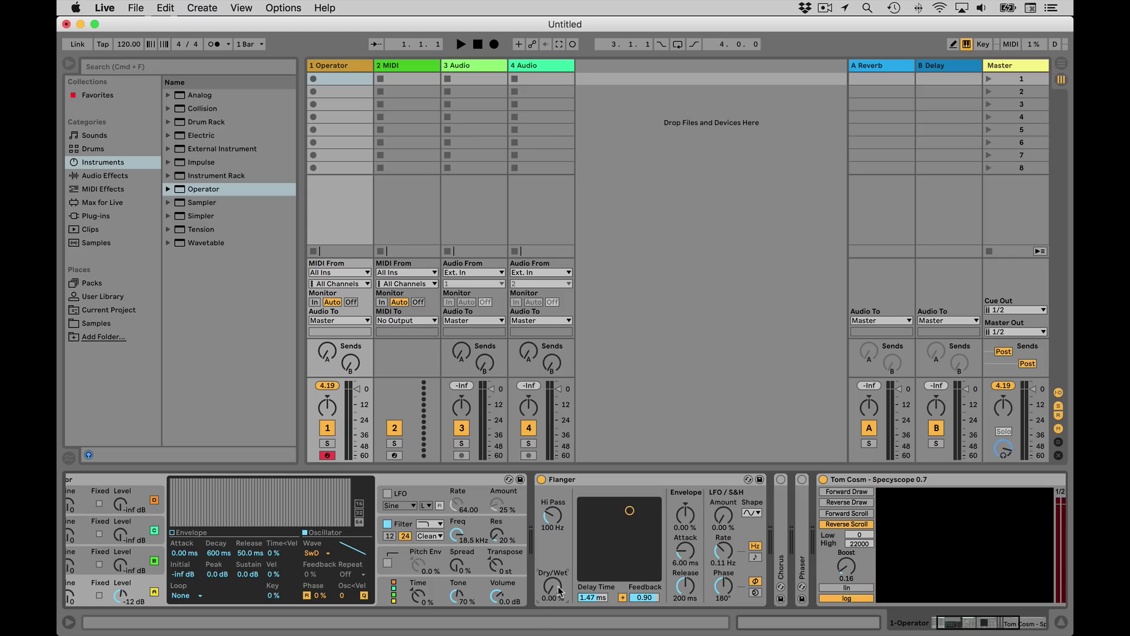
{"action": "left_click_drag", "start_coordinate": [560, 591], "coordinate": [559, 483]}
Sweep the Flanger's delay time and feedback on its XY pad, ending at about 0.67 ms and 0.66.
{"action": "left_click_drag", "start_coordinate": [628, 511], "coordinate": [628, 510]}
{"action": "left_click_drag", "start_coordinate": [593, 598], "coordinate": [592, 570]}
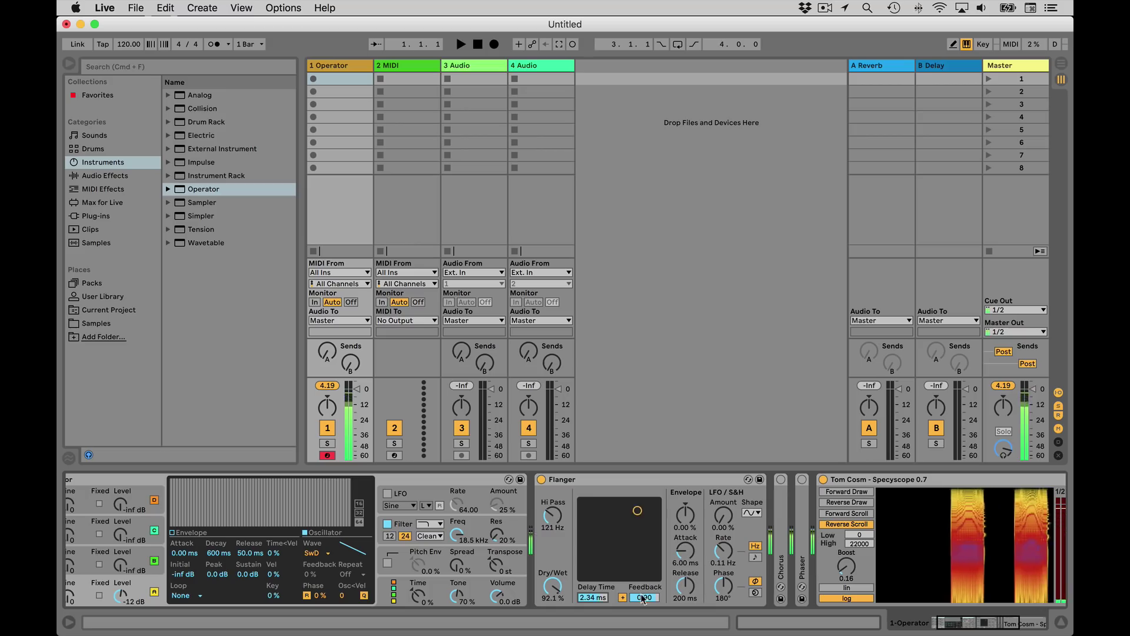
{"action": "left_click_drag", "start_coordinate": [644, 598], "coordinate": [644, 605]}
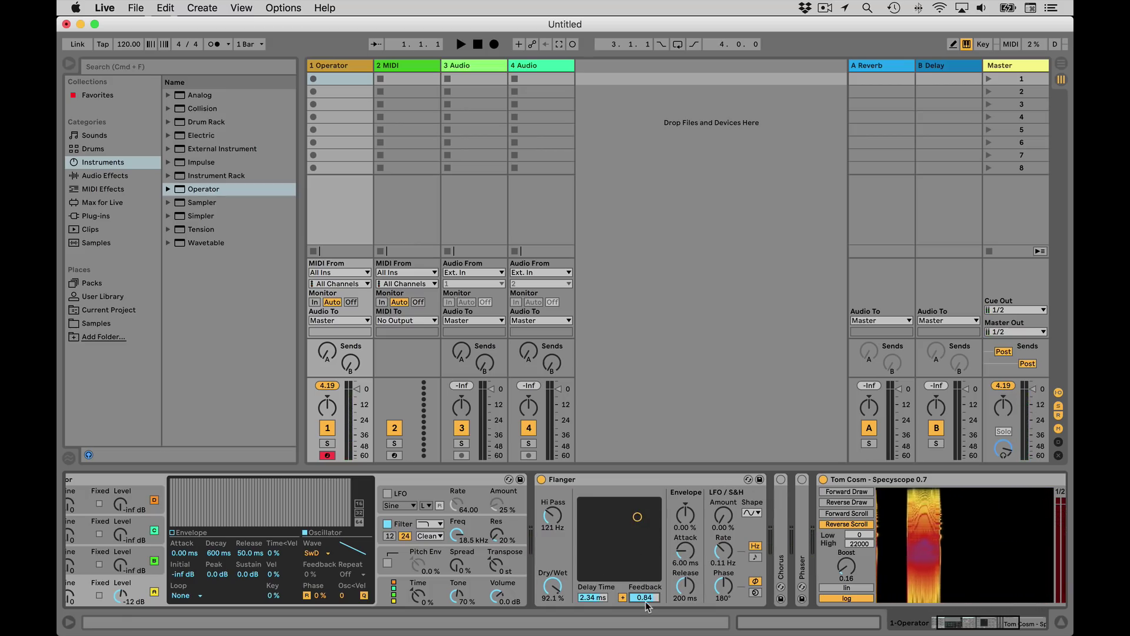
{"action": "left_click_drag", "start_coordinate": [645, 598], "coordinate": [593, 603]}
{"action": "left_click_drag", "start_coordinate": [633, 504], "coordinate": [615, 532]}
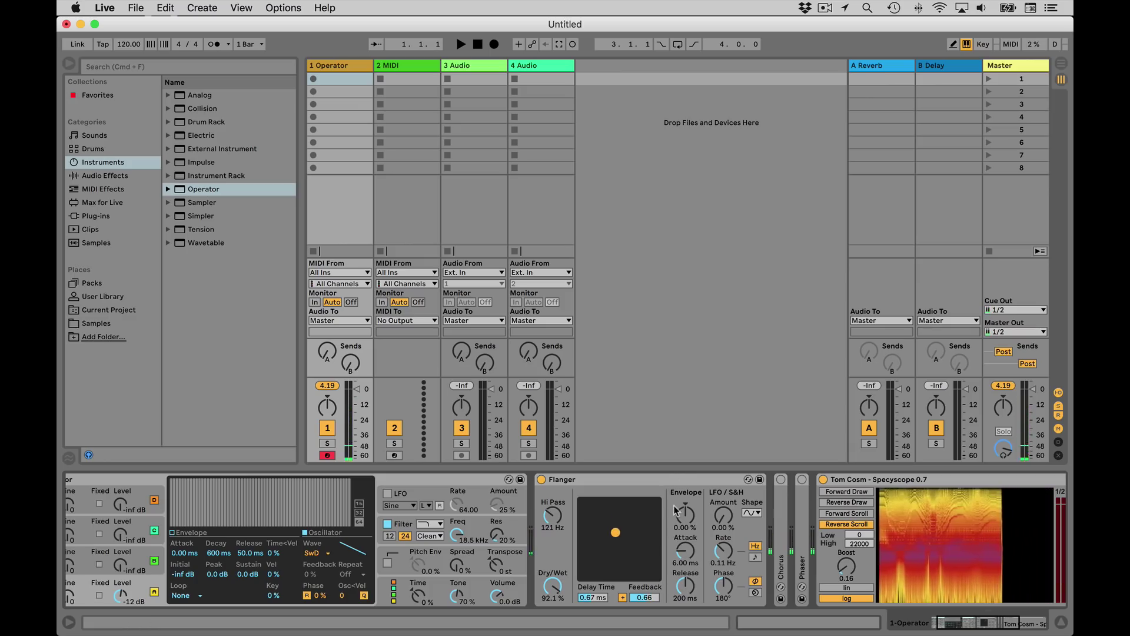
Set the Flanger to about 0.89 ms delay and 0.88 feedback with a 100% envelope amount, and audition it with notes.
{"action": "left_click", "coordinate": [686, 518]}
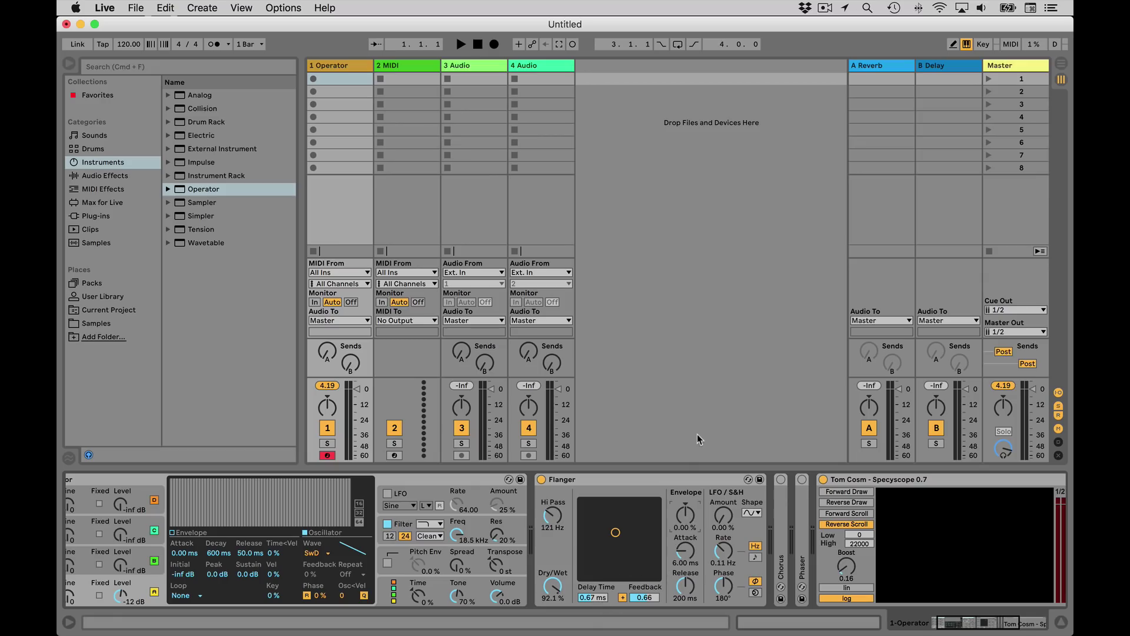
{"action": "key", "text": "a"}
{"action": "left_click_drag", "start_coordinate": [617, 532], "coordinate": [692, 501]}
{"action": "left_click", "coordinate": [687, 518]}
{"action": "key", "text": "a"}
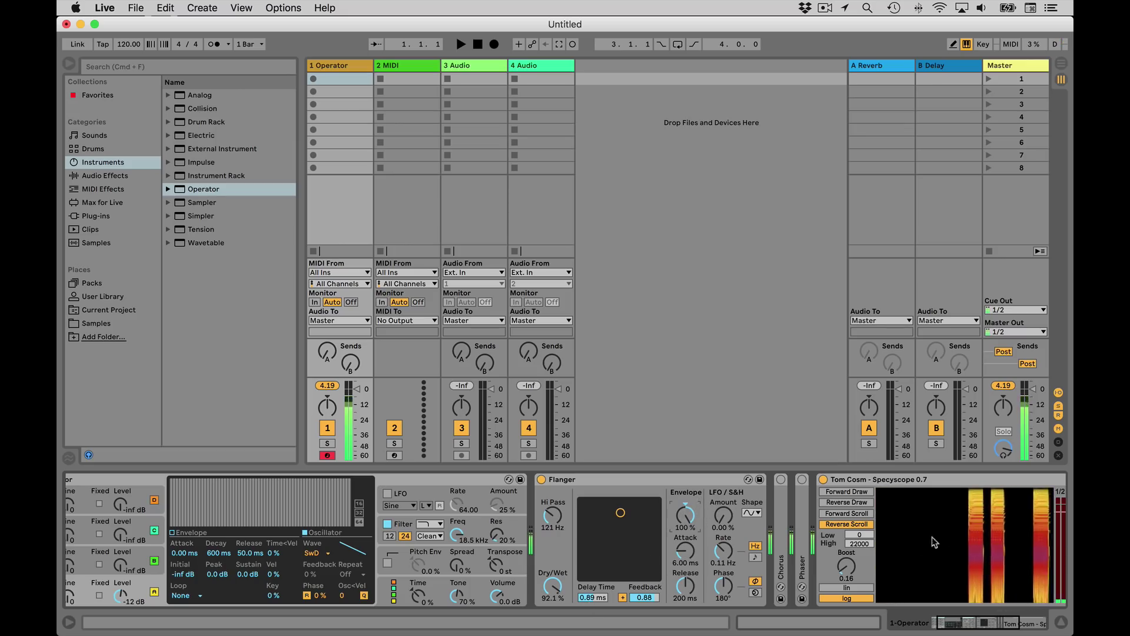
Set the Flanger's envelope attack to 12.7 ms and move the XY pad to about 0.92 ms delay and 0.96 feedback.
{"action": "left_click_drag", "start_coordinate": [691, 552], "coordinate": [690, 548]}
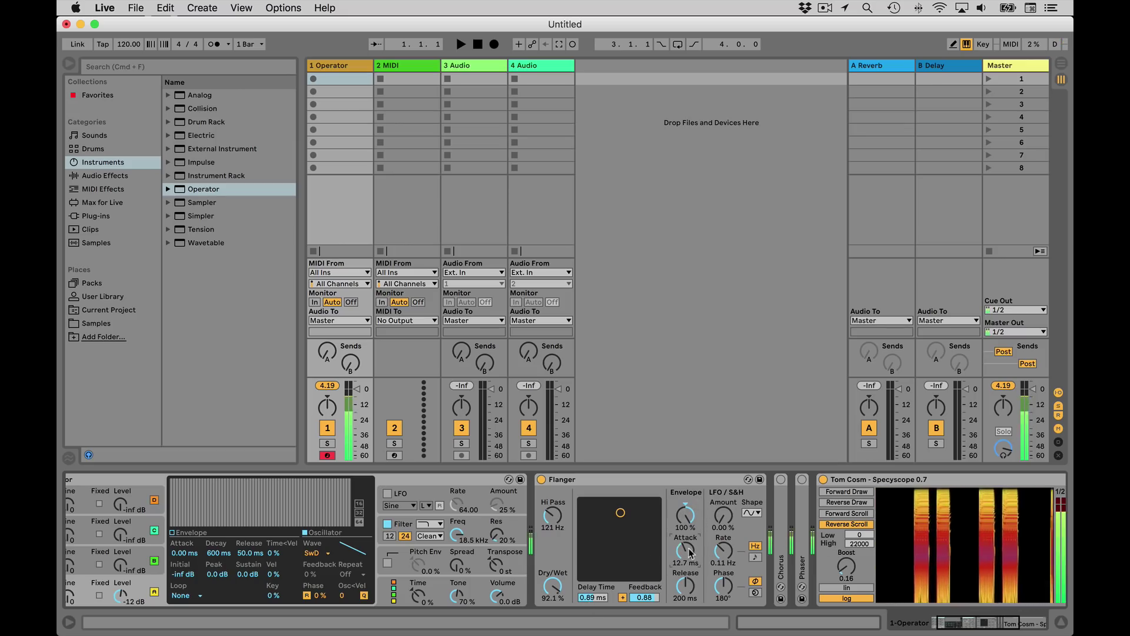
{"action": "left_click_drag", "start_coordinate": [621, 513], "coordinate": [623, 507]}
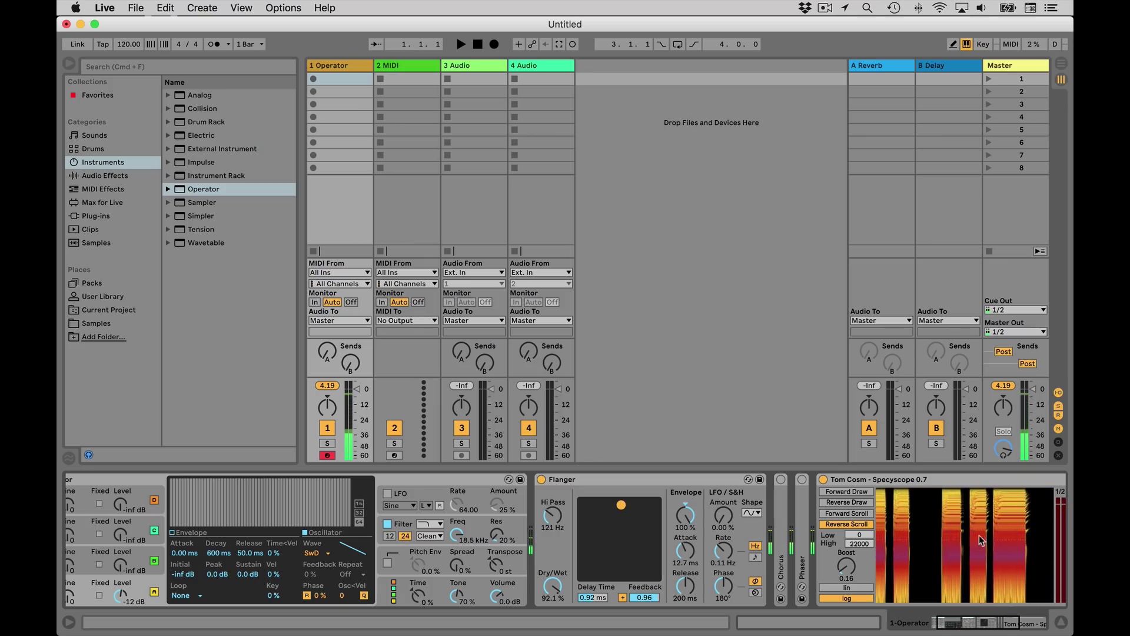
Try the Flanger's envelope amount at -100%, reset it to 0%, and lower the feedback to about 0.77.
{"action": "left_click_drag", "start_coordinate": [684, 515], "coordinate": [685, 517]}
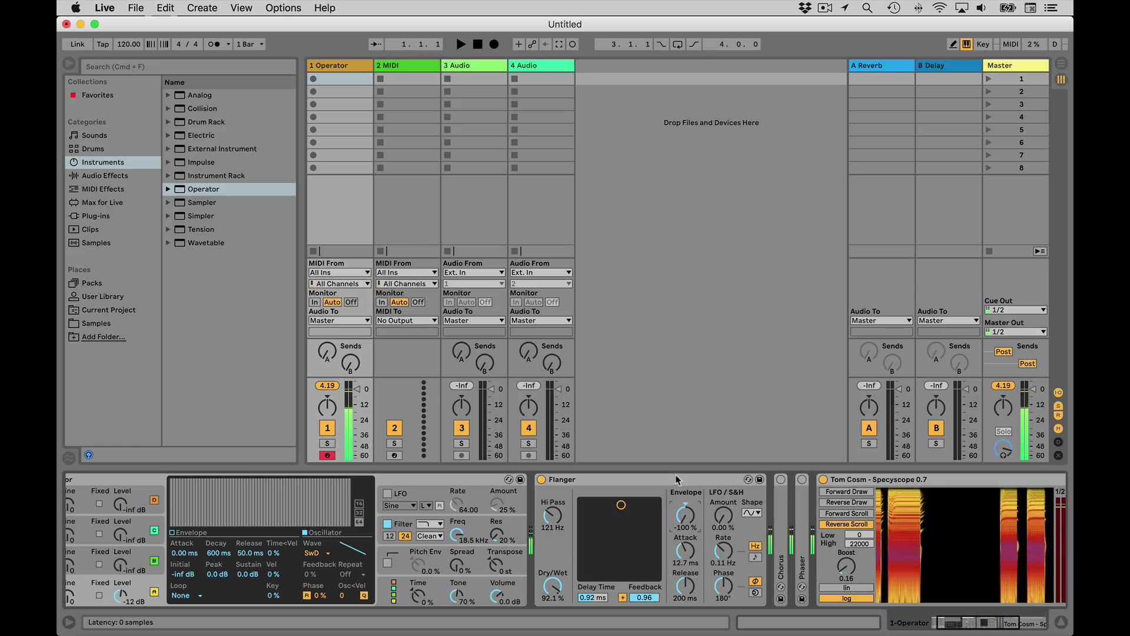
{"action": "double_click", "coordinate": [684, 515]}
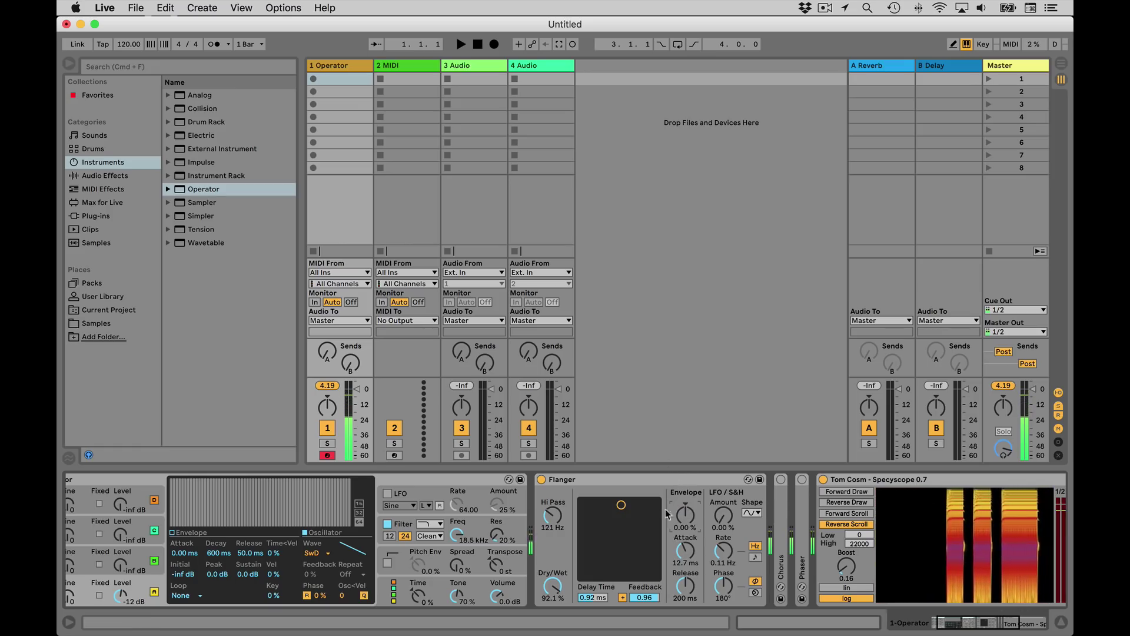
{"action": "left_click_drag", "start_coordinate": [621, 505], "coordinate": [622, 523]}
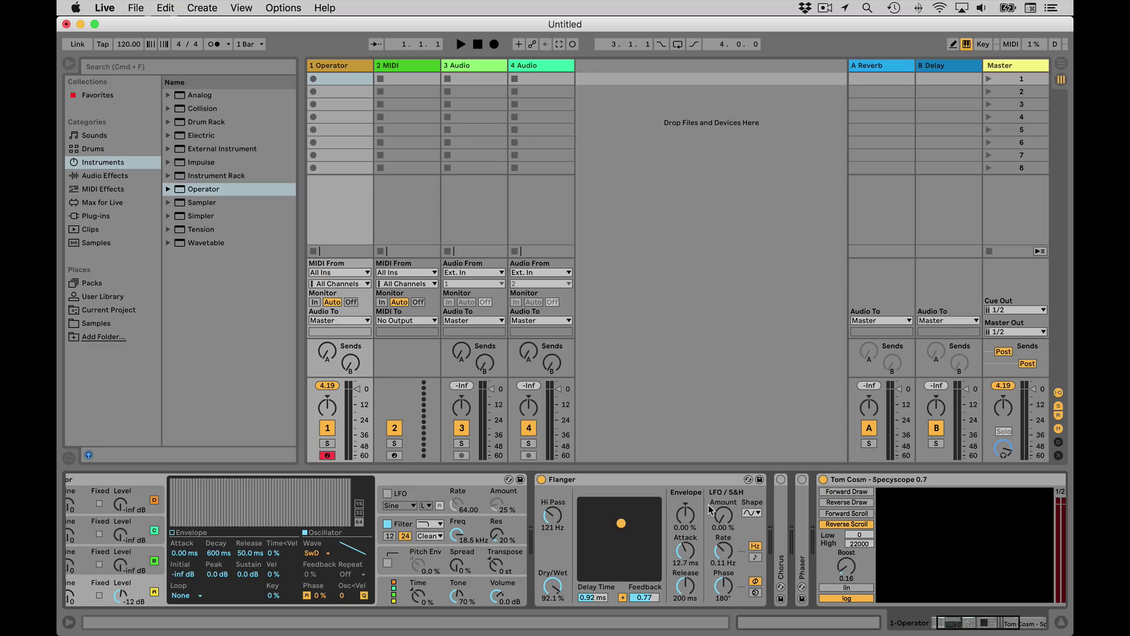
Choose the sine shape for the Flanger's LFO and set its amount to 69% and phase to 0° while playing a note.
{"action": "left_click", "coordinate": [755, 515]}
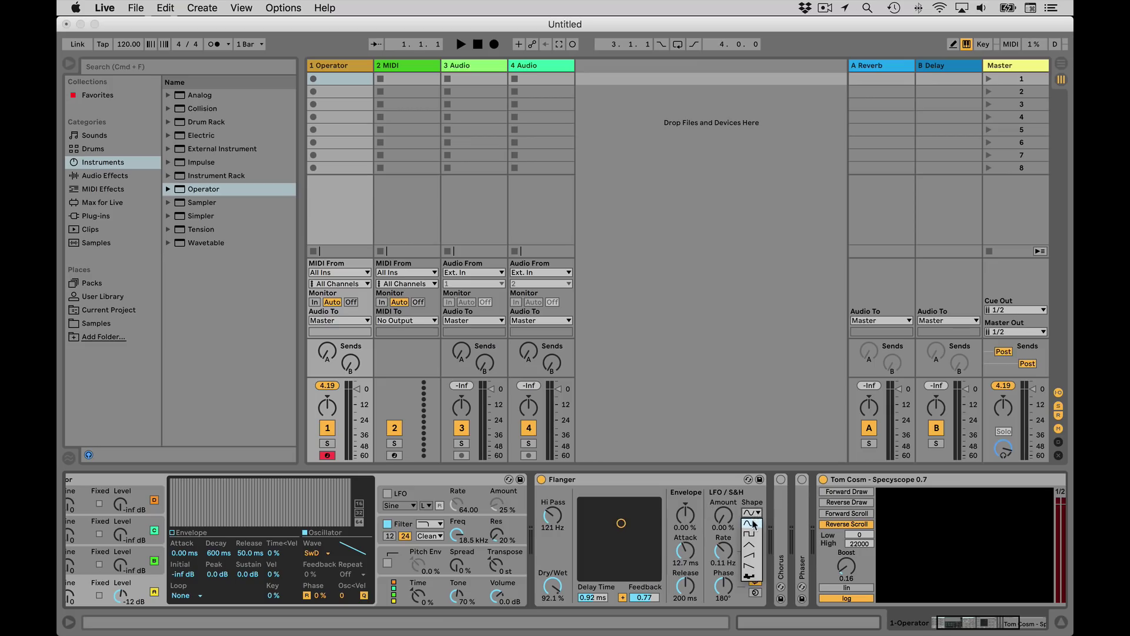
{"action": "left_click", "coordinate": [753, 524]}
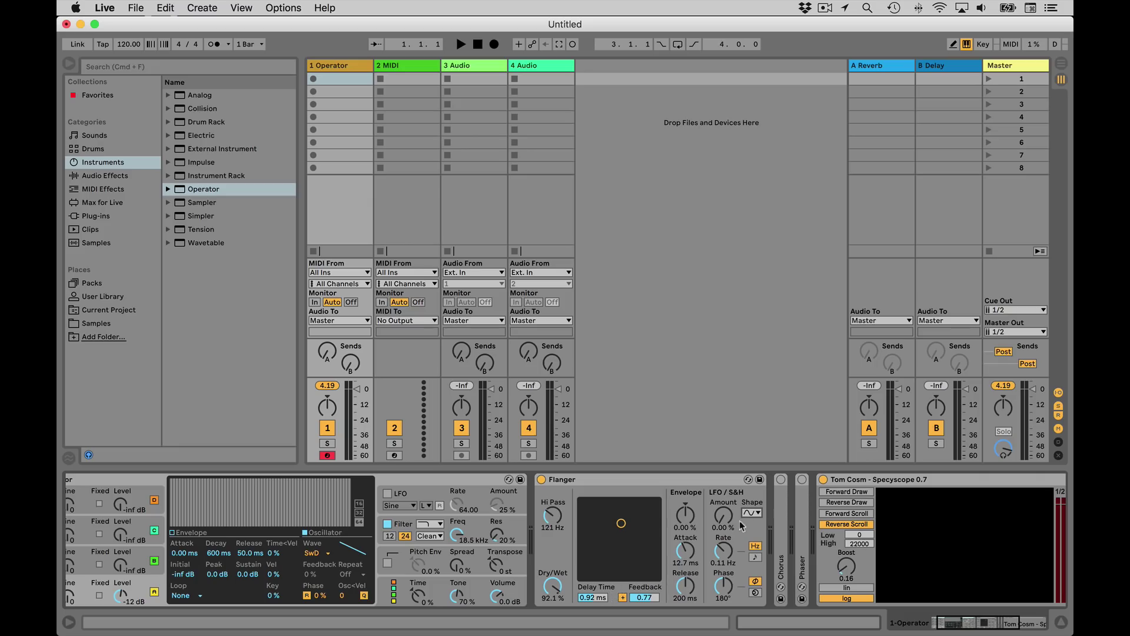
{"action": "key", "text": "a"}
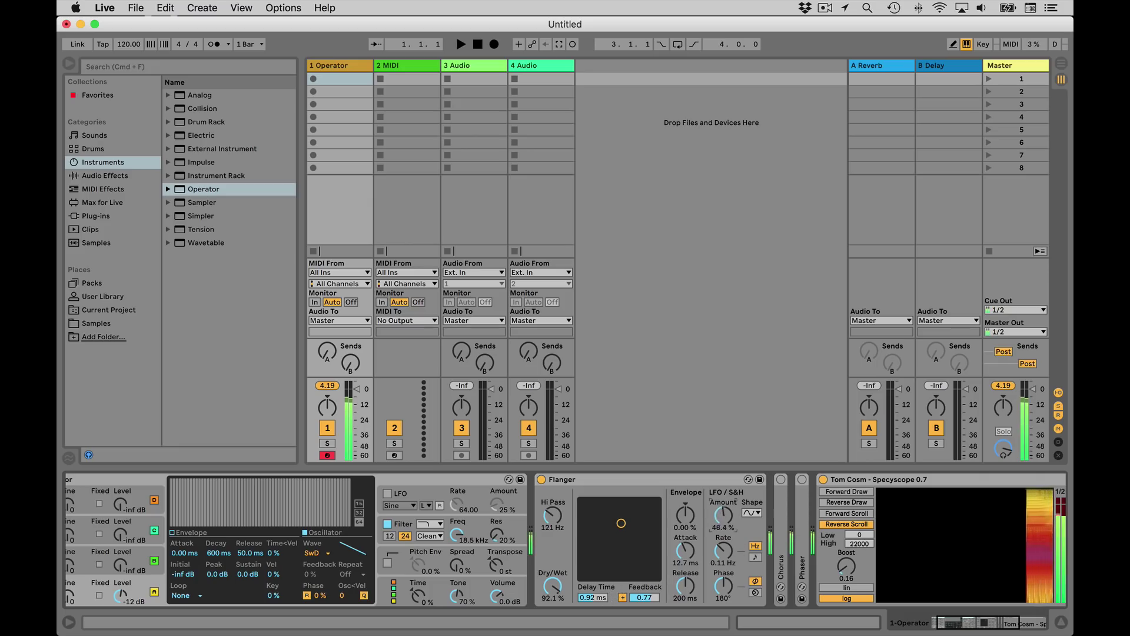
{"action": "left_click_drag", "start_coordinate": [724, 516], "coordinate": [724, 514]}
{"action": "left_click_drag", "start_coordinate": [723, 586], "coordinate": [724, 633]}
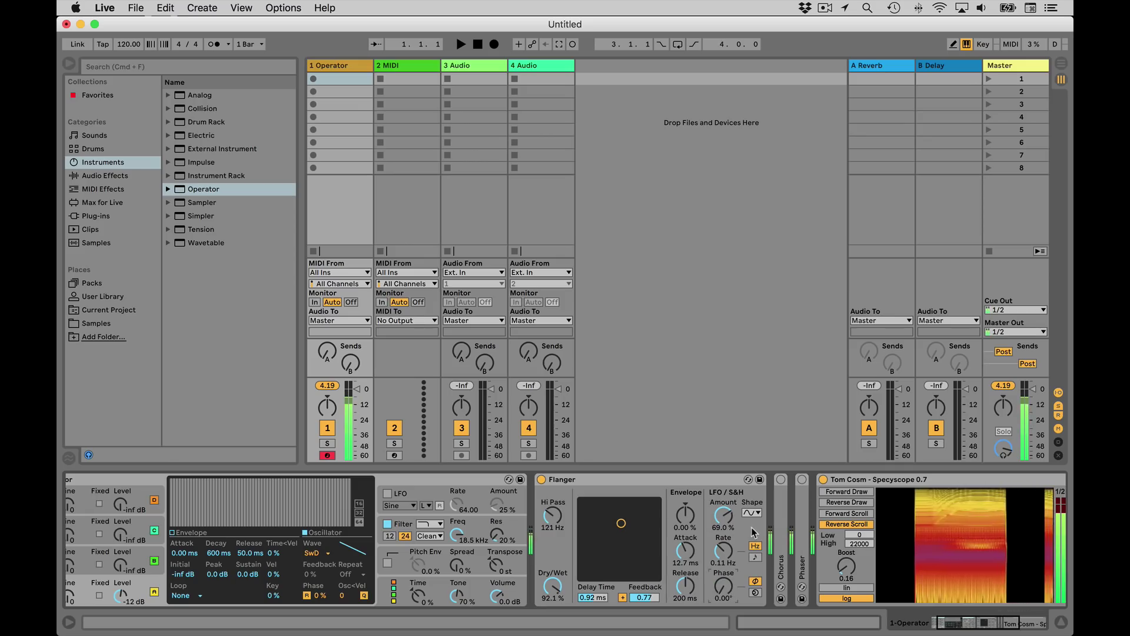
Set the Flanger's LFO to a tempo-synced 1/16 rate with the rising sawtooth shape, and audition it with the transport running.
{"action": "left_click_drag", "start_coordinate": [723, 551], "coordinate": [723, 526]}
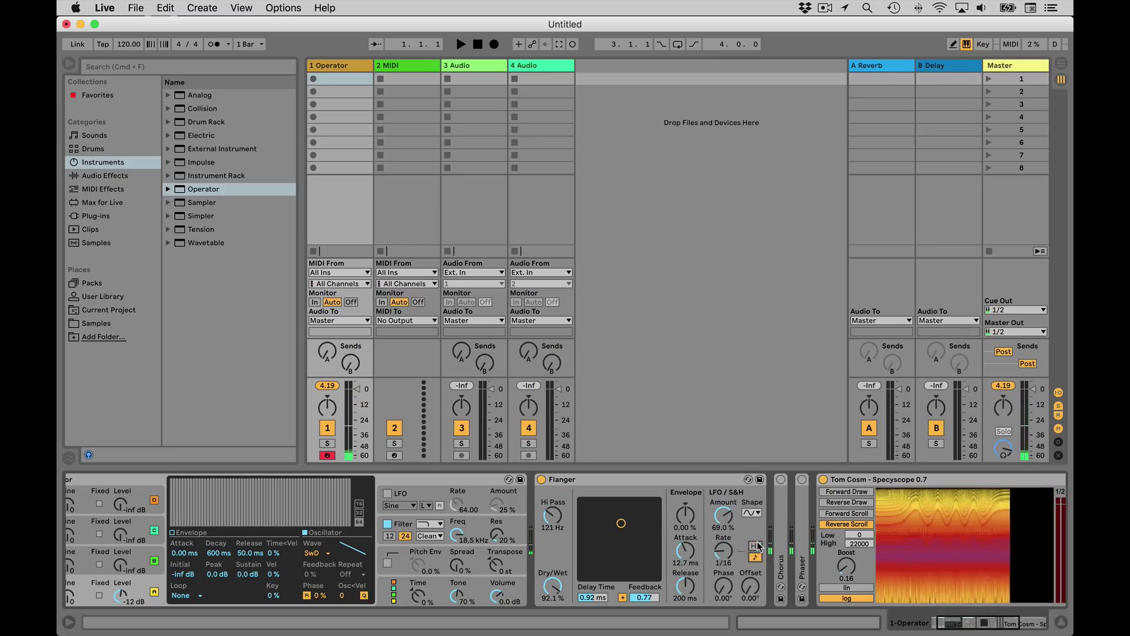
{"action": "left_click", "coordinate": [756, 514]}
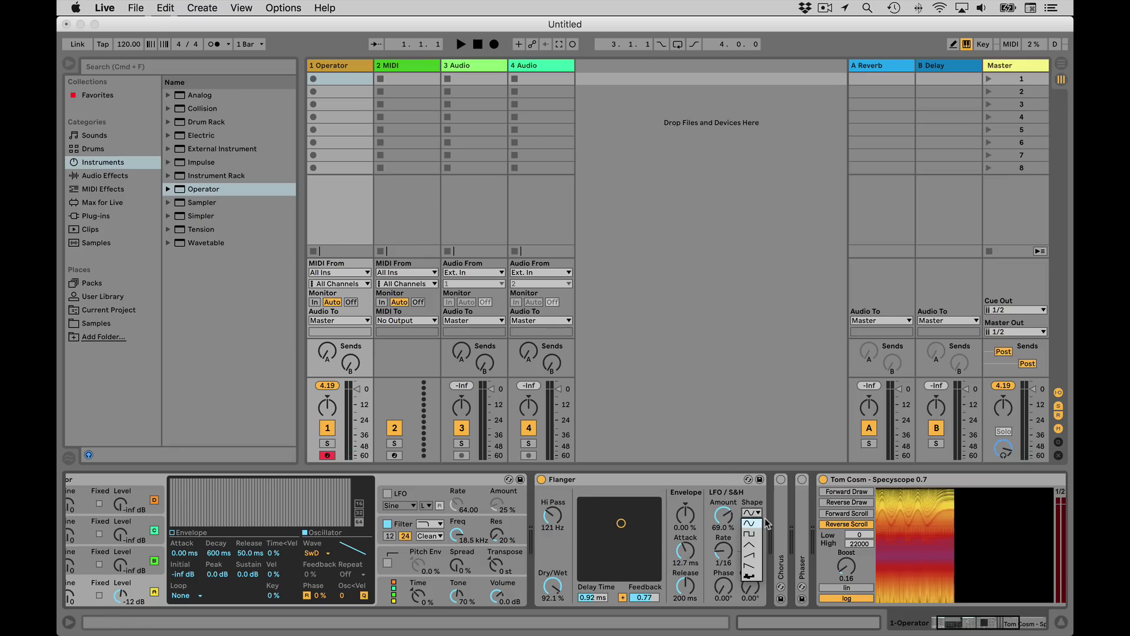
{"action": "left_click", "coordinate": [752, 557]}
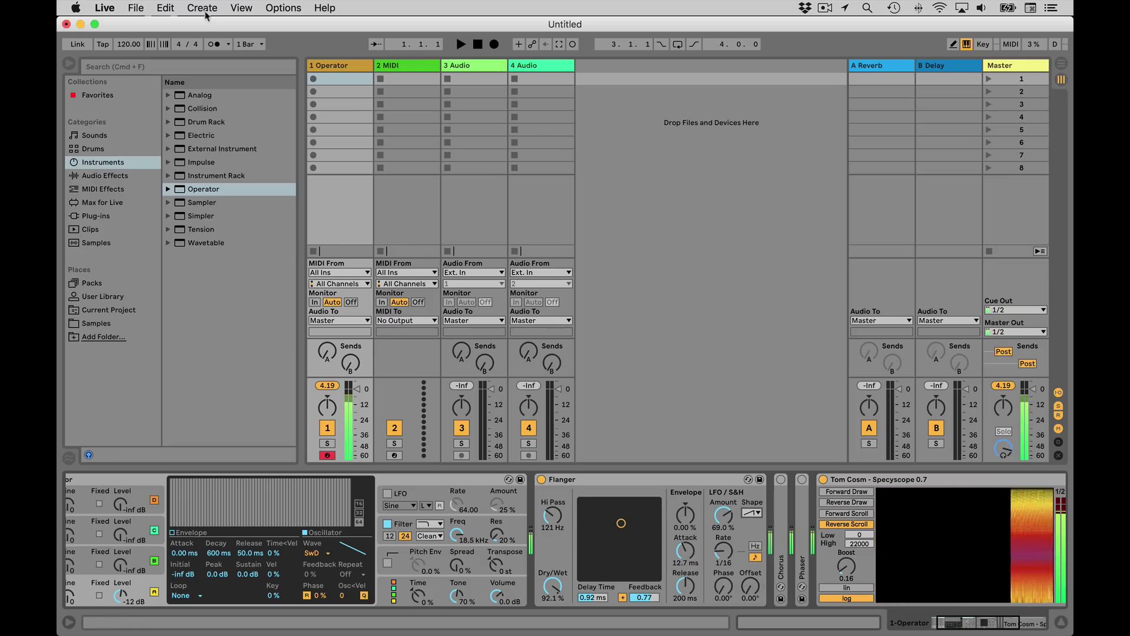
{"action": "left_click", "coordinate": [465, 45]}
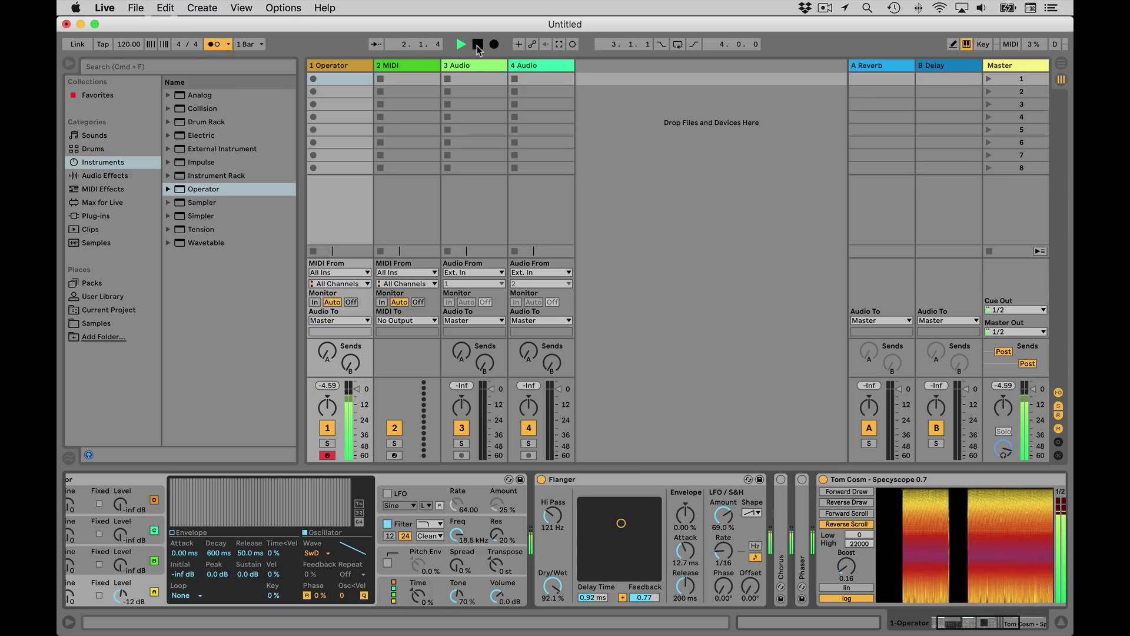
{"action": "left_click", "coordinate": [478, 45]}
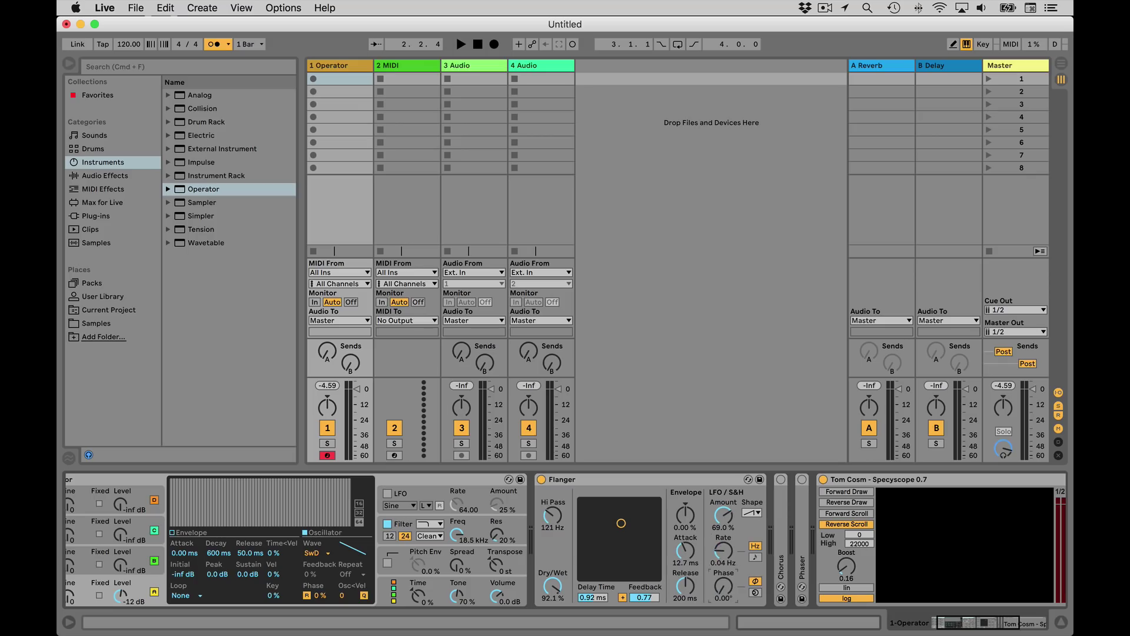
Raise the Flanger's LFO phase to about 183° while playing a note, and switch the LFO shape to sine.
{"action": "key", "text": "a"}
{"action": "left_click_drag", "start_coordinate": [724, 586], "coordinate": [726, 580]}
{"action": "left_click", "coordinate": [752, 512]}
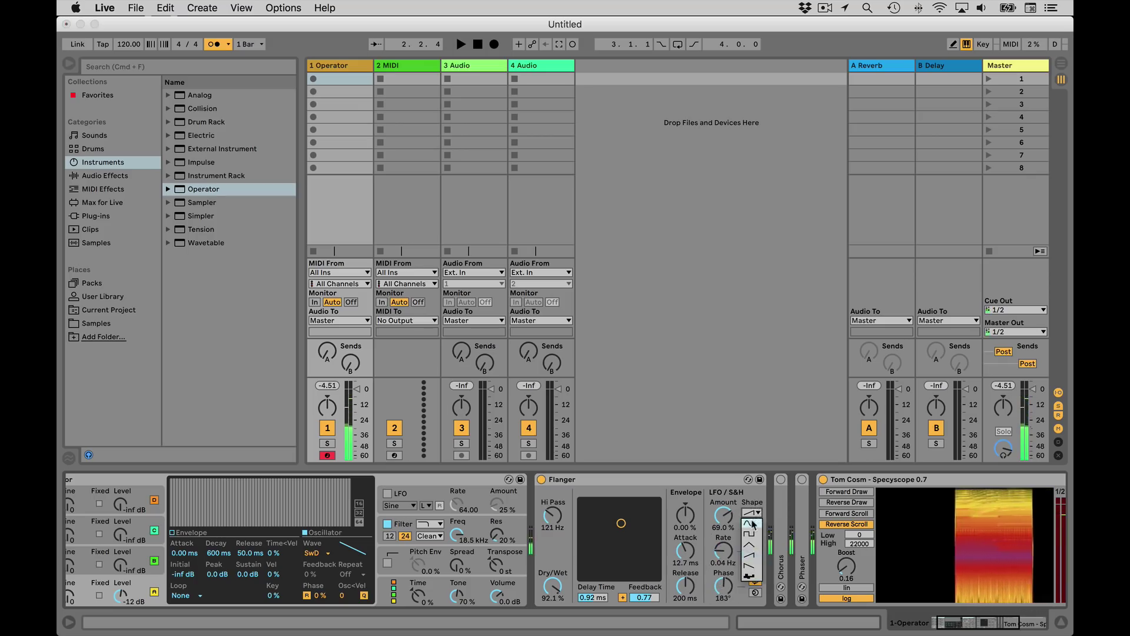
{"action": "left_click", "coordinate": [750, 523]}
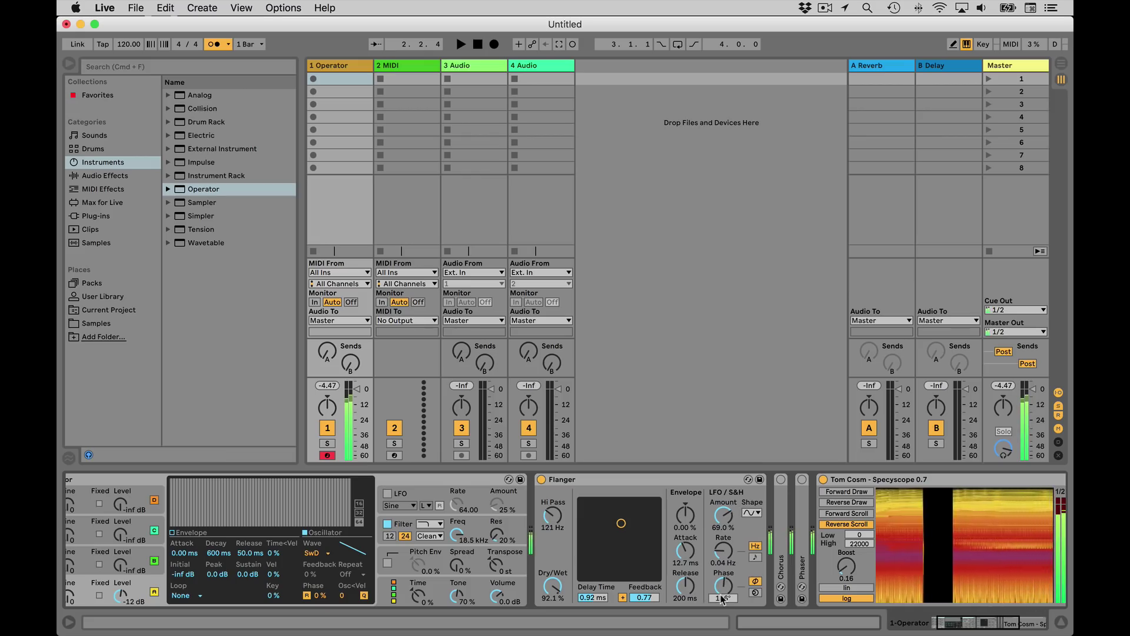
Switch the Flanger's LFO from Phase to Spin mode and raise the spin amount.
{"action": "left_click", "coordinate": [755, 593]}
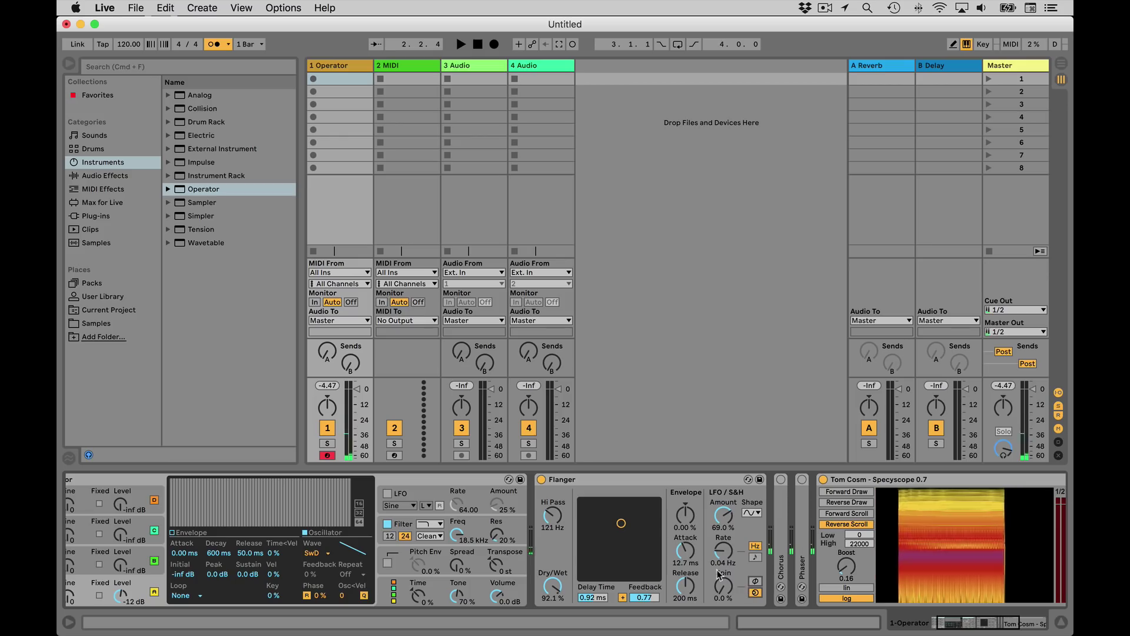
{"action": "left_click_drag", "start_coordinate": [724, 586], "coordinate": [723, 575]}
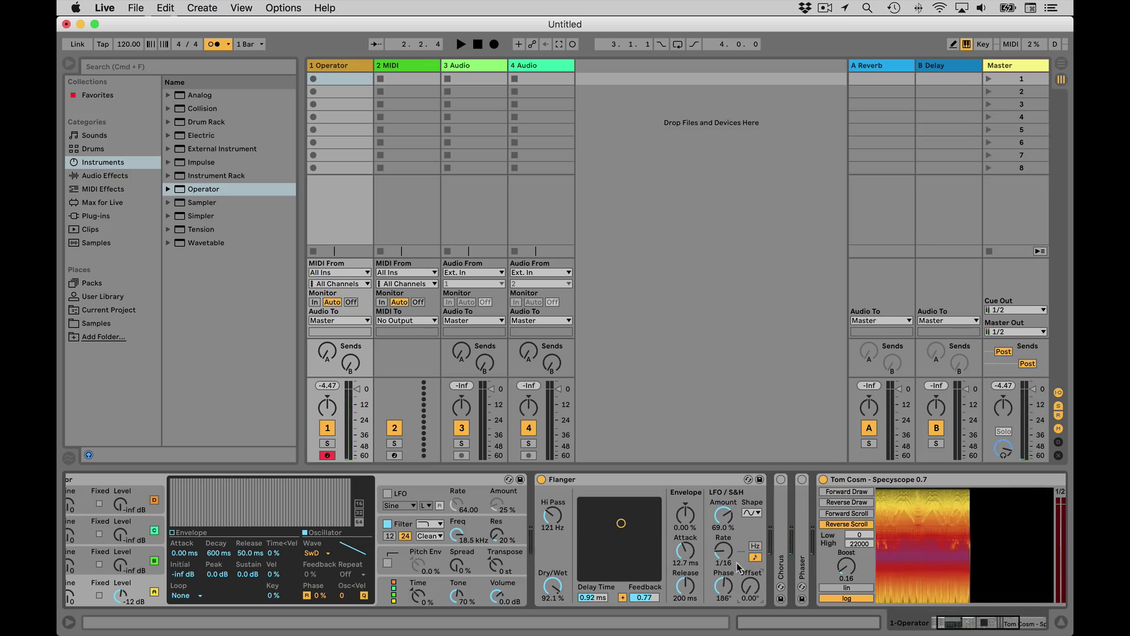
Start playback, set the Flanger's LFO phase to 0° and offset to 120°, and turn off the metronome.
{"action": "key", "text": "space"}
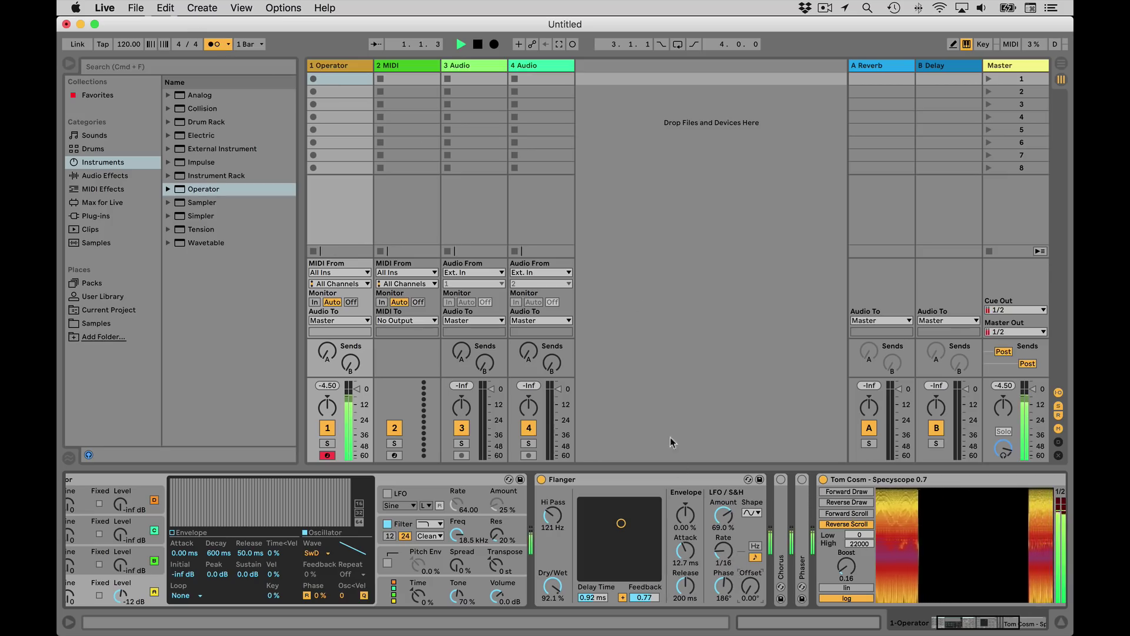
{"action": "left_click_drag", "start_coordinate": [752, 596], "coordinate": [752, 591]}
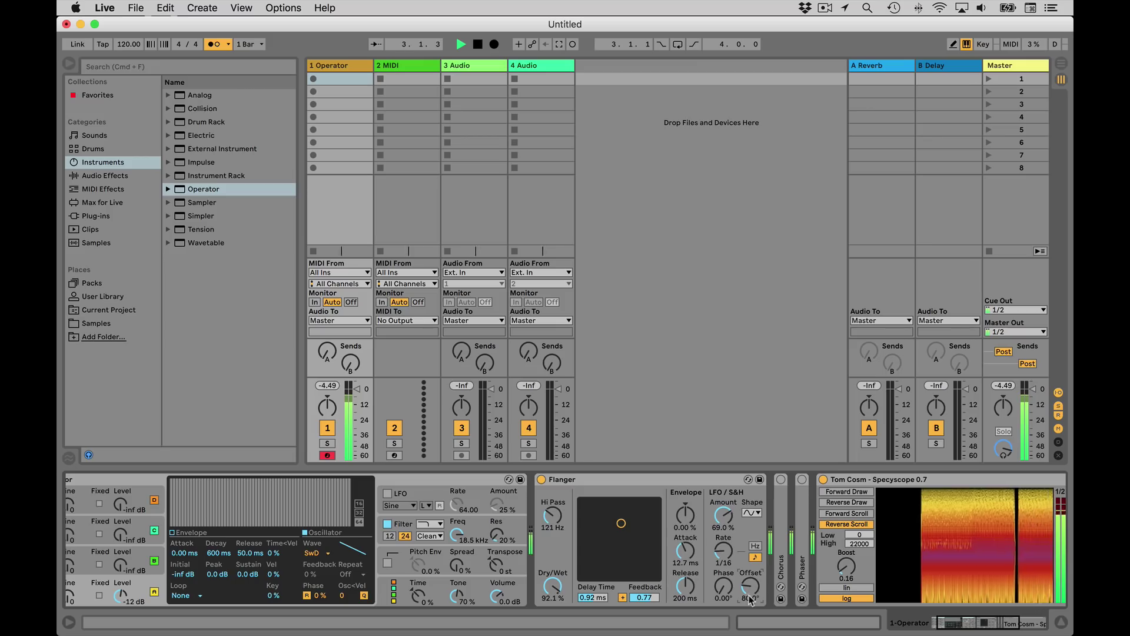
{"action": "left_click_drag", "start_coordinate": [750, 592], "coordinate": [750, 579]}
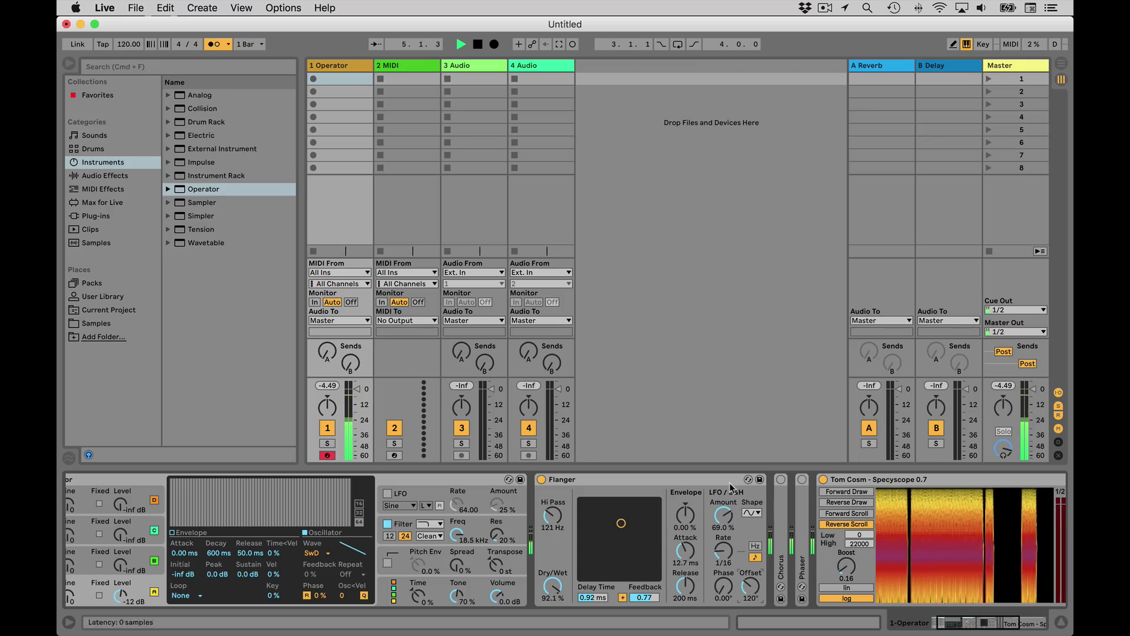
{"action": "left_click", "coordinate": [215, 45]}
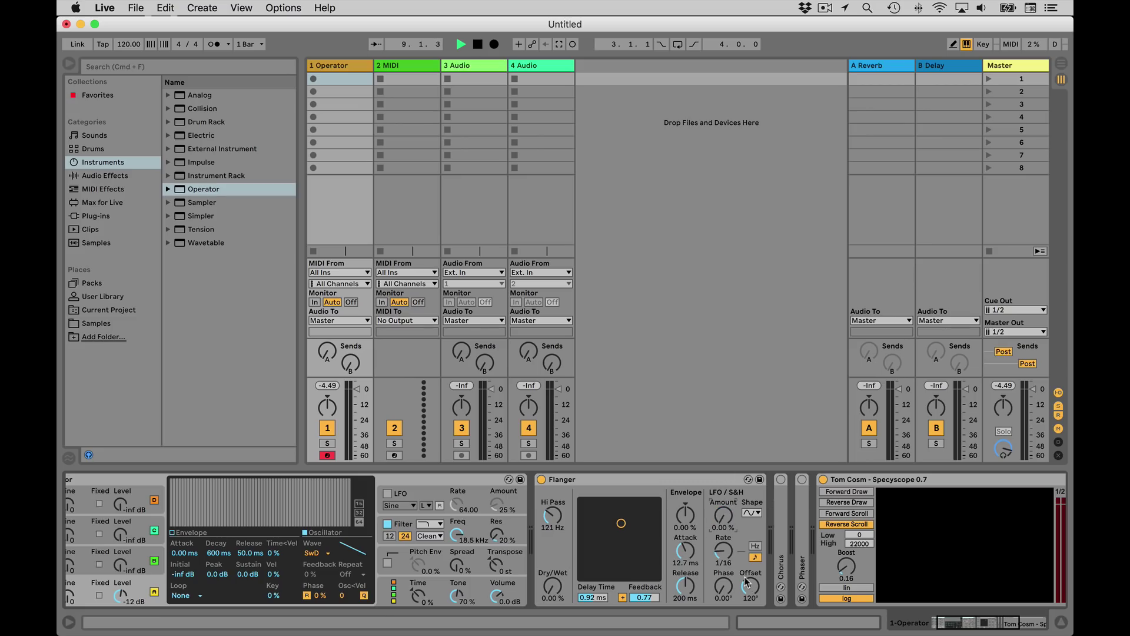
Create a one-bar MIDI clip on the Operator track, fill it with a single G1 note, and launch it.
{"action": "double_click", "coordinate": [346, 82]}
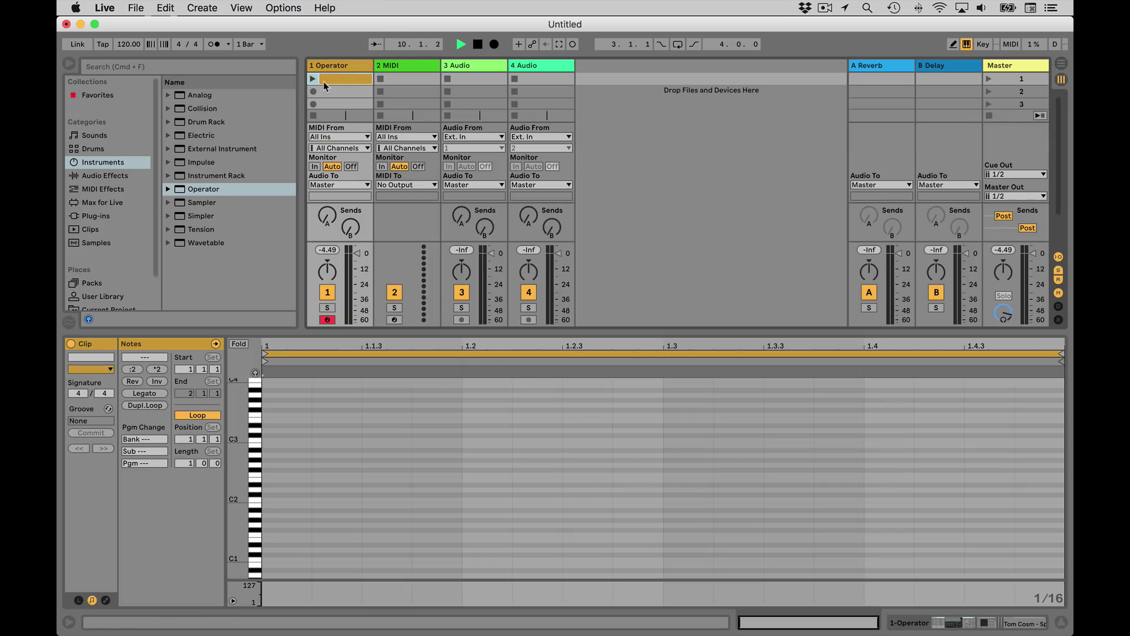
{"action": "double_click", "coordinate": [273, 526]}
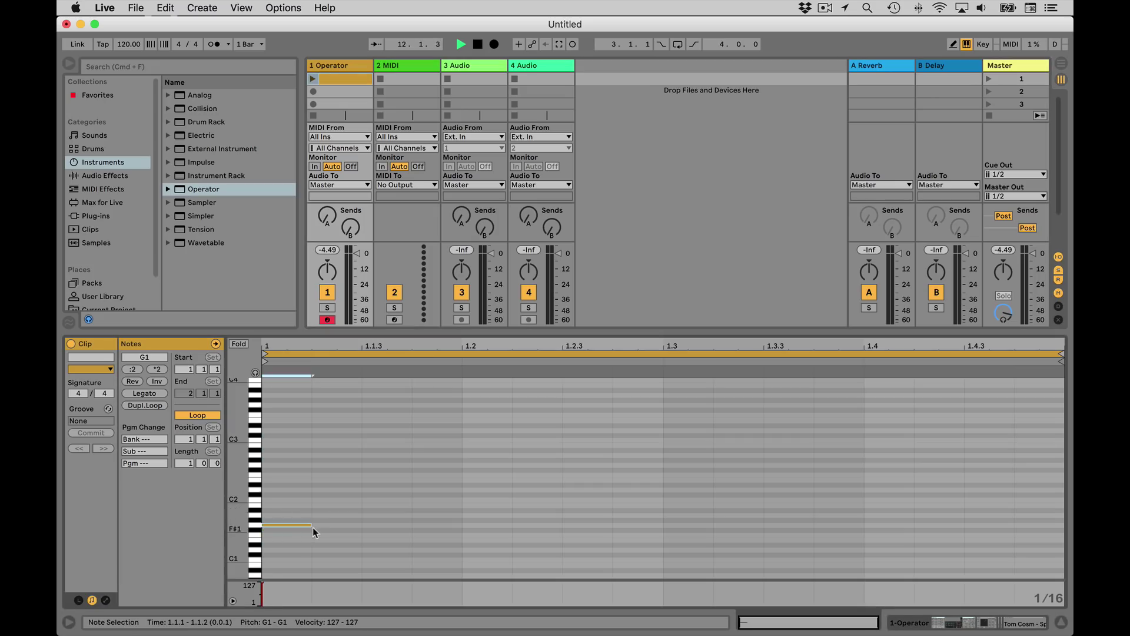
{"action": "left_click_drag", "start_coordinate": [313, 528], "coordinate": [1064, 528]}
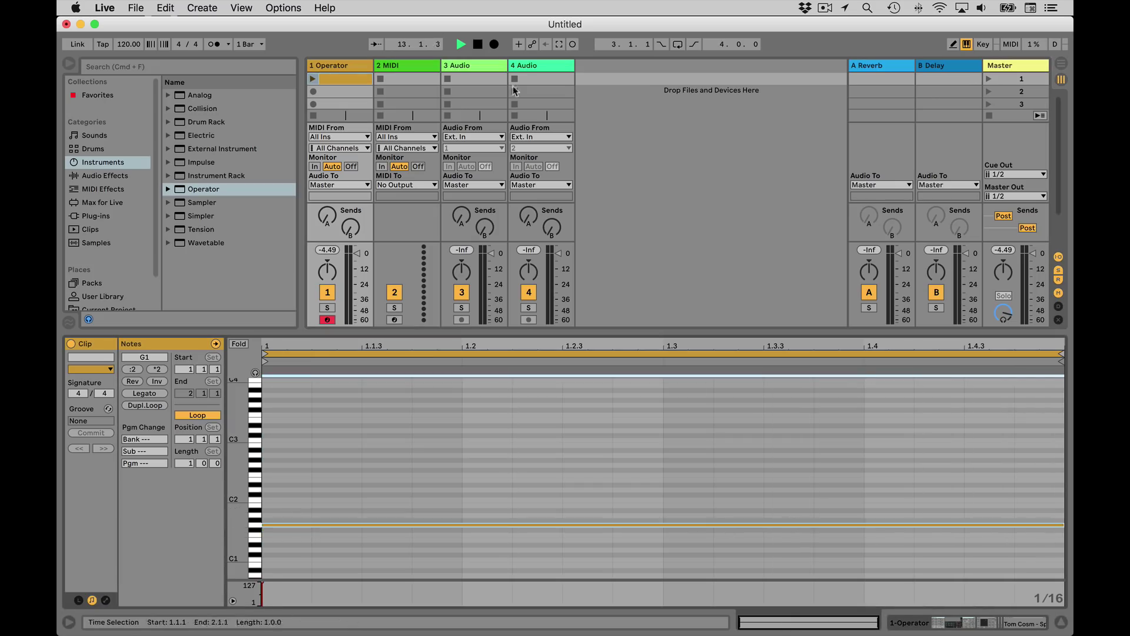
{"action": "left_click", "coordinate": [312, 79]}
{"action": "left_click", "coordinate": [320, 67]}
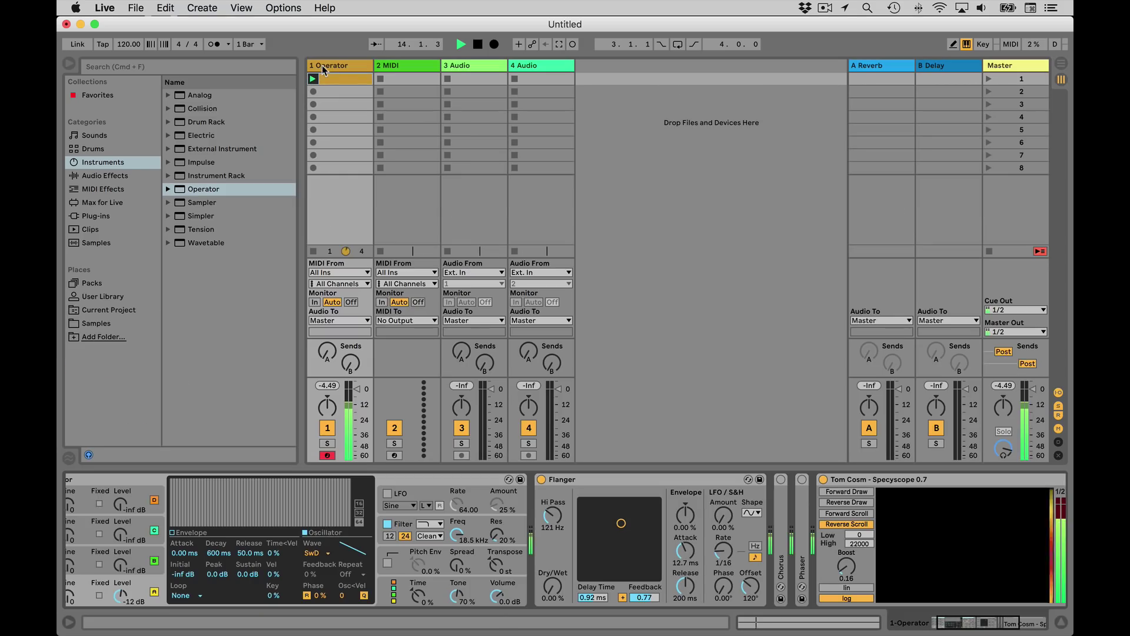
Stop playback, transpose the clip's note down an octave to G0, audition it, and return to the track's devices.
{"action": "key", "text": "space"}
{"action": "double_click", "coordinate": [335, 81]}
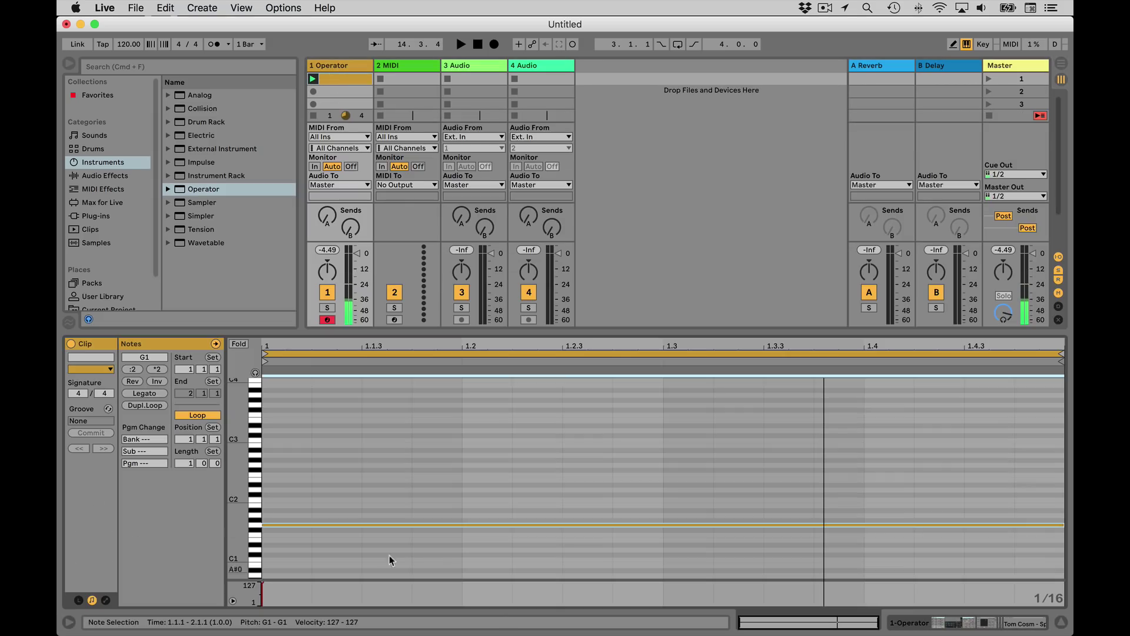
{"action": "left_click_drag", "start_coordinate": [382, 487], "coordinate": [368, 553]}
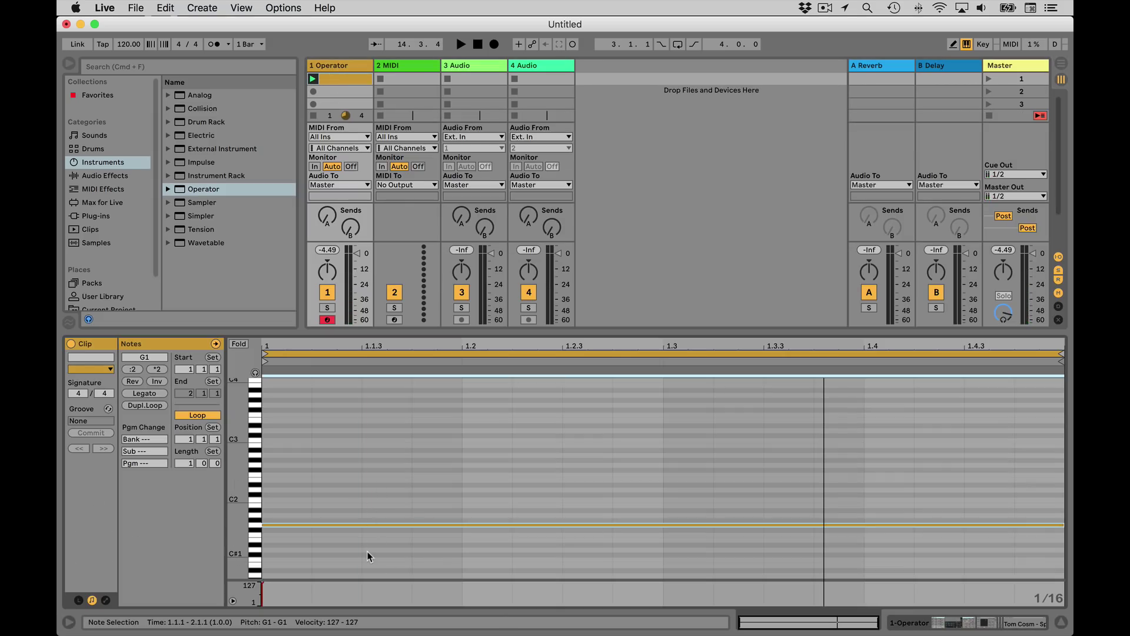
{"action": "key", "text": "shift+Down"}
{"action": "key", "text": "space"}
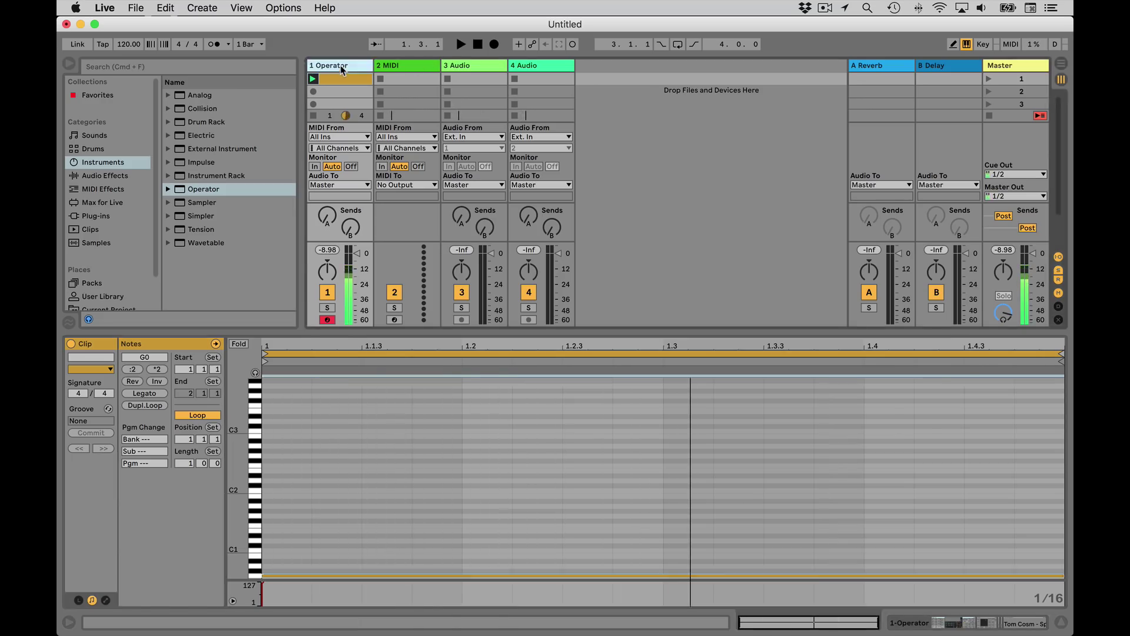
{"action": "left_click", "coordinate": [340, 67]}
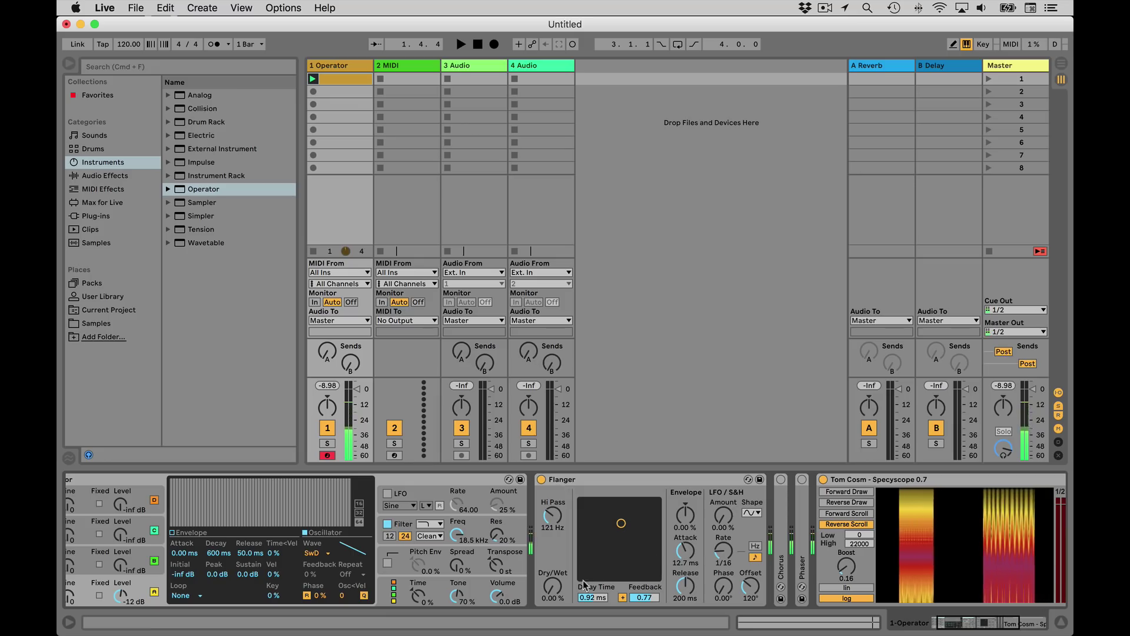
Set the Flanger to 70.6% dry/wet, 28.6% LFO amount, an unsynced 0.16 Hz rate and 0.64 feedback during playback.
{"action": "left_click_drag", "start_coordinate": [552, 587], "coordinate": [552, 579]}
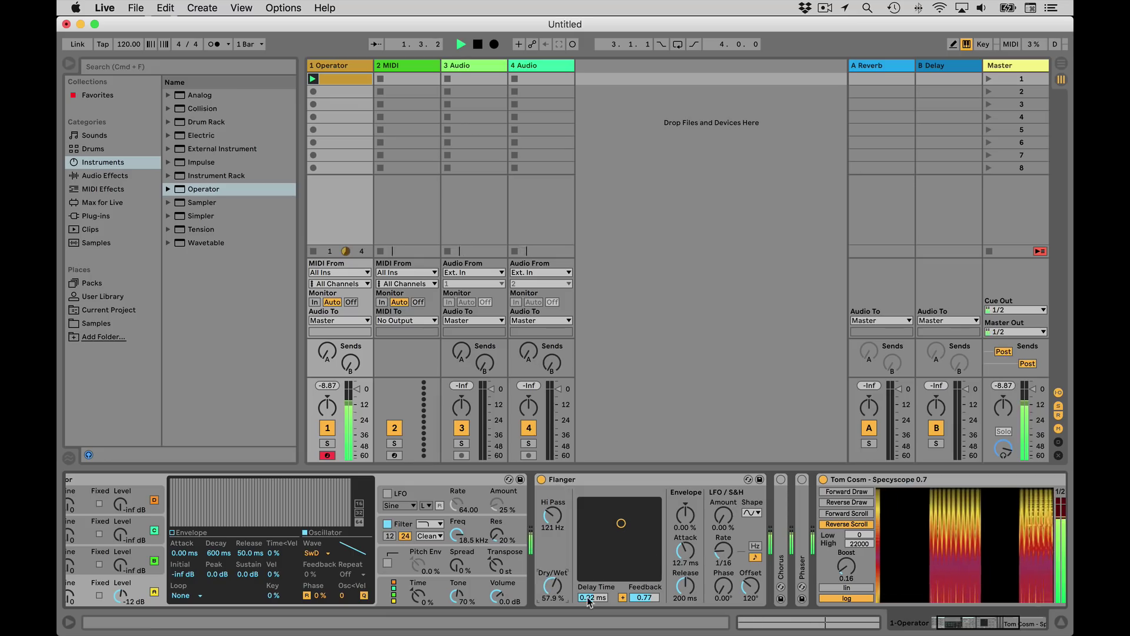
{"action": "left_click", "coordinate": [725, 528]}
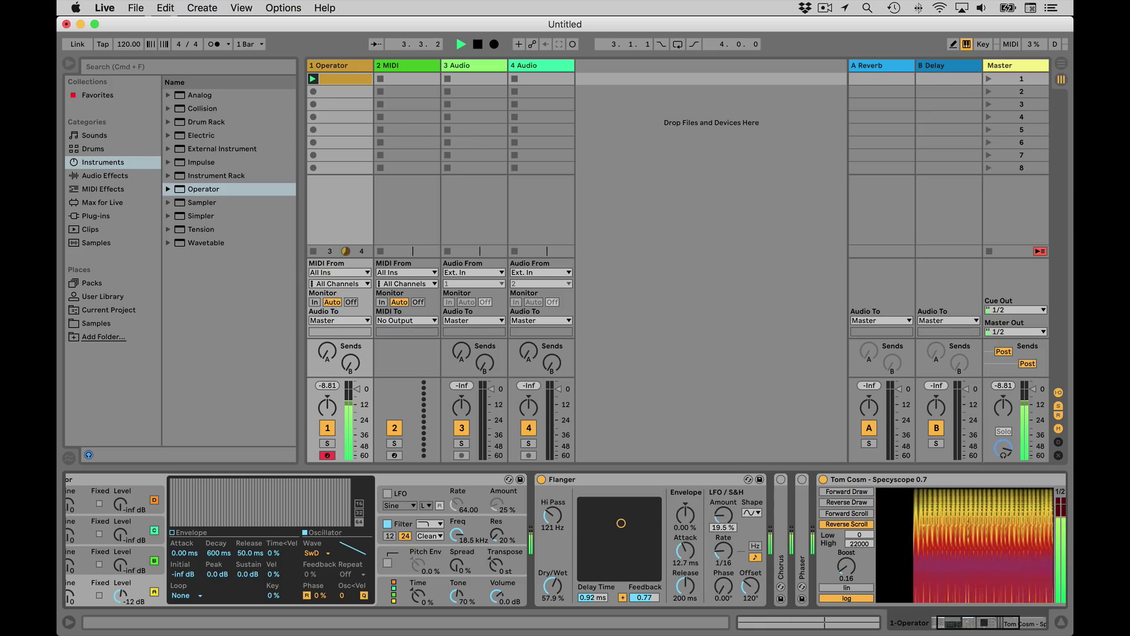
{"action": "left_click", "coordinate": [755, 548]}
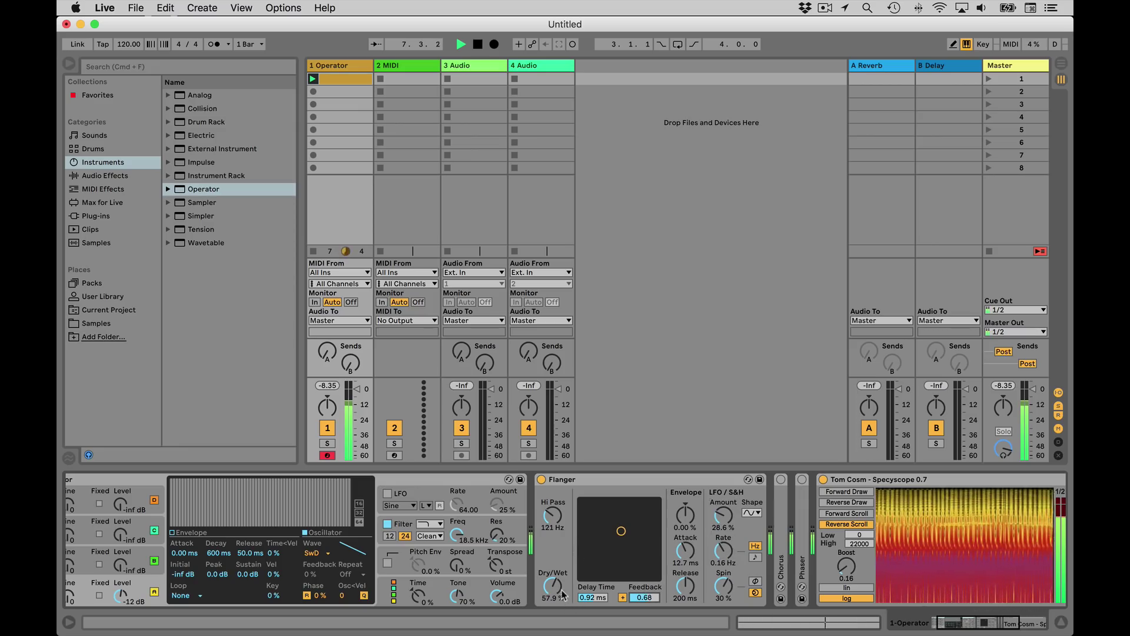
{"action": "left_click_drag", "start_coordinate": [642, 599], "coordinate": [642, 606]}
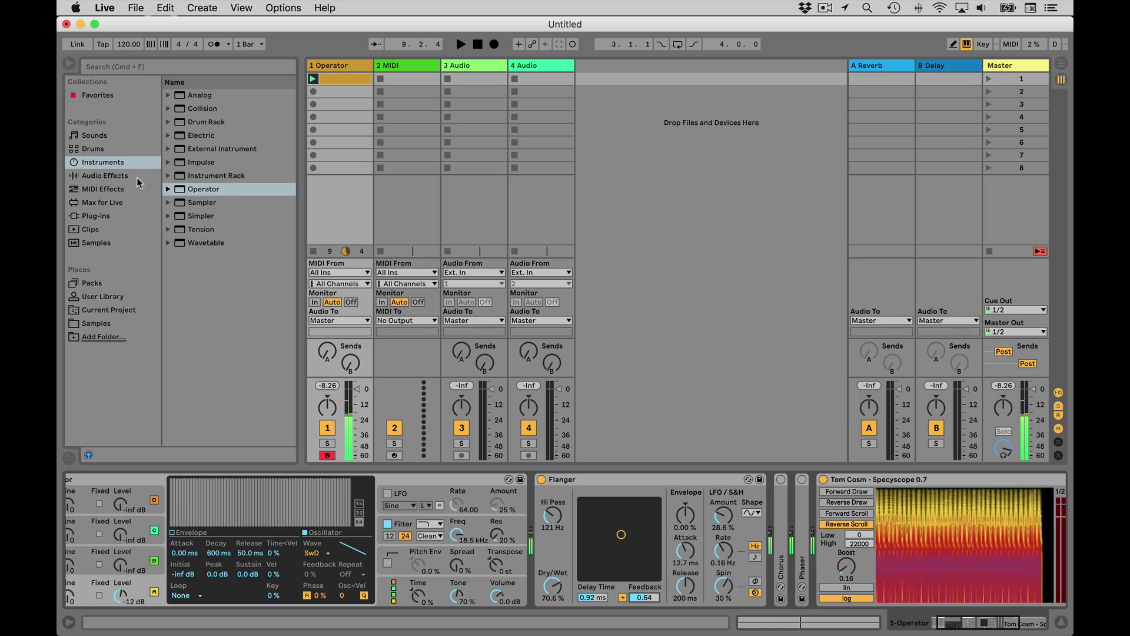
Add an Arpeggiator before Operator, set its rate to 1/16, and audition the pattern.
{"action": "left_click", "coordinate": [94, 189]}
{"action": "double_click", "coordinate": [180, 188]}
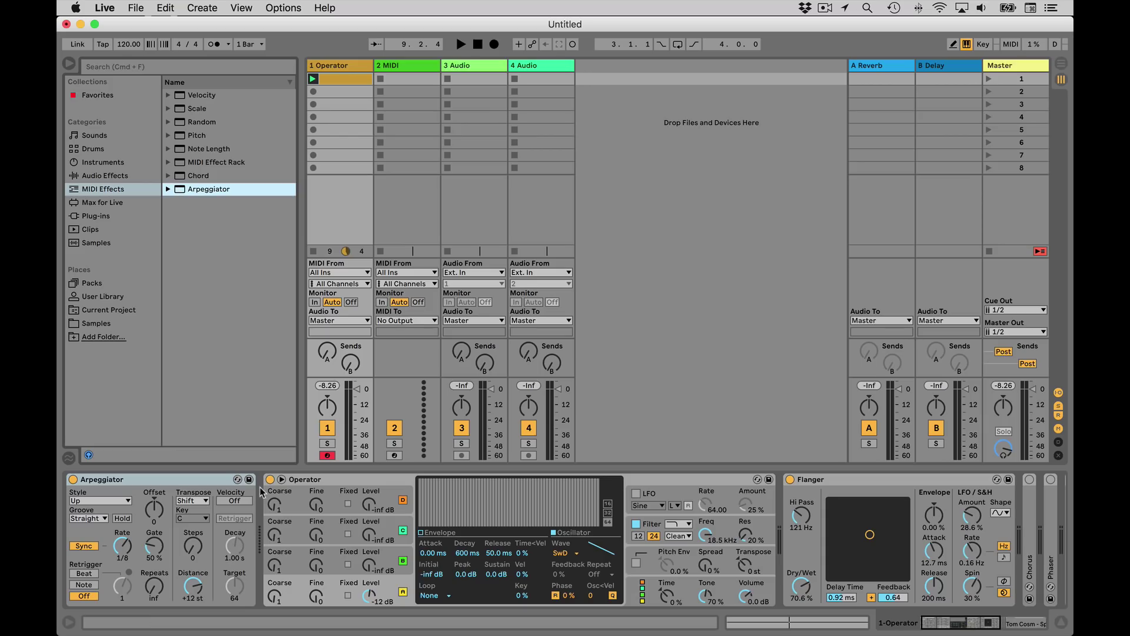
{"action": "left_click", "coordinate": [129, 549]}
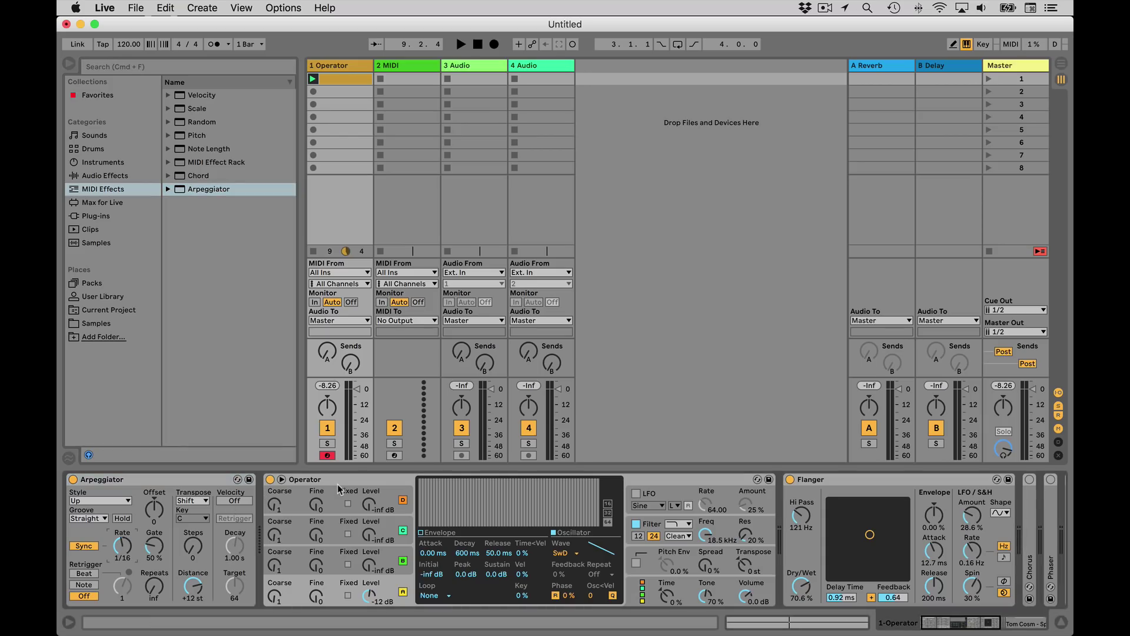
{"action": "key", "text": "space"}
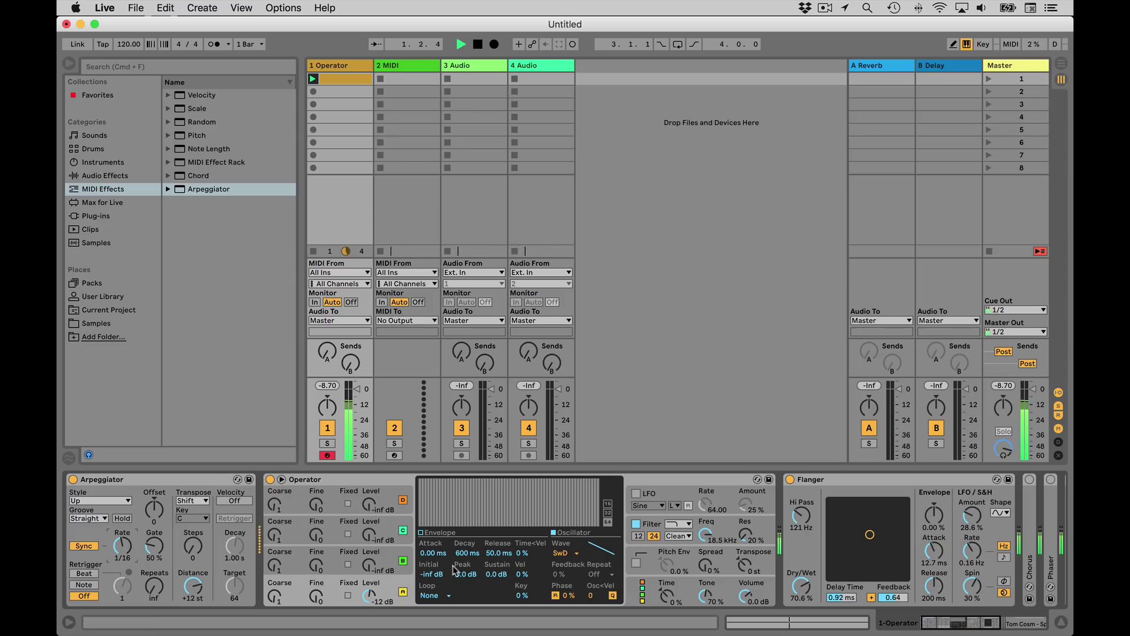
{"action": "key", "text": "space"}
Set Operator's filter frequency to 30 Hz with 100% envelope amount and a 579 ms filter decay, auditioning the result.
{"action": "left_click", "coordinate": [705, 534]}
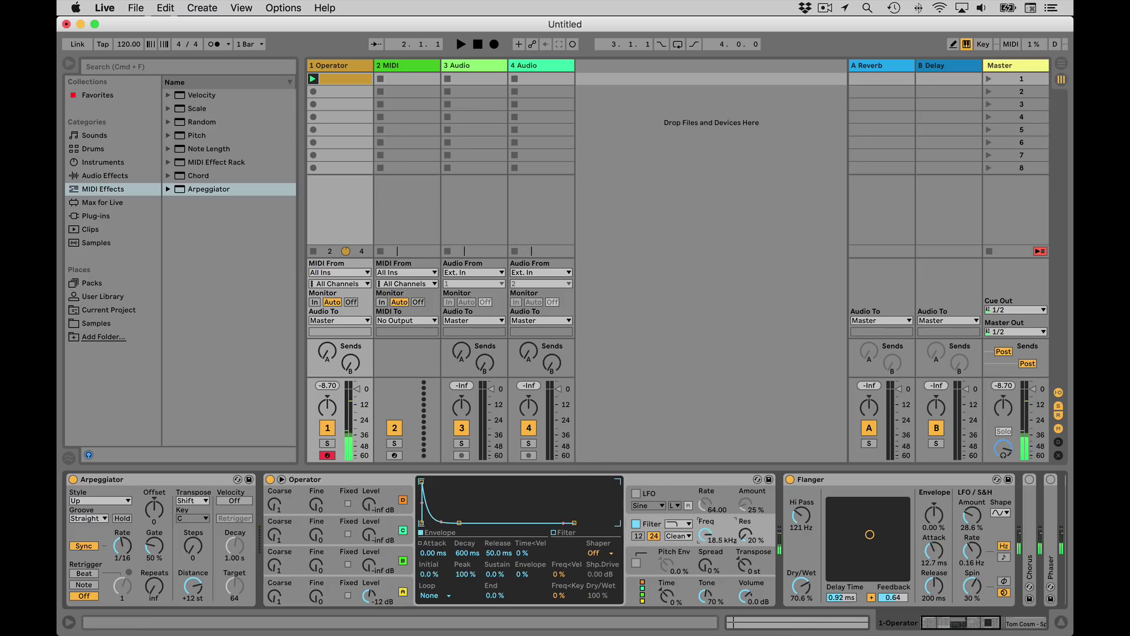
{"action": "left_click_drag", "start_coordinate": [707, 533], "coordinate": [706, 592]}
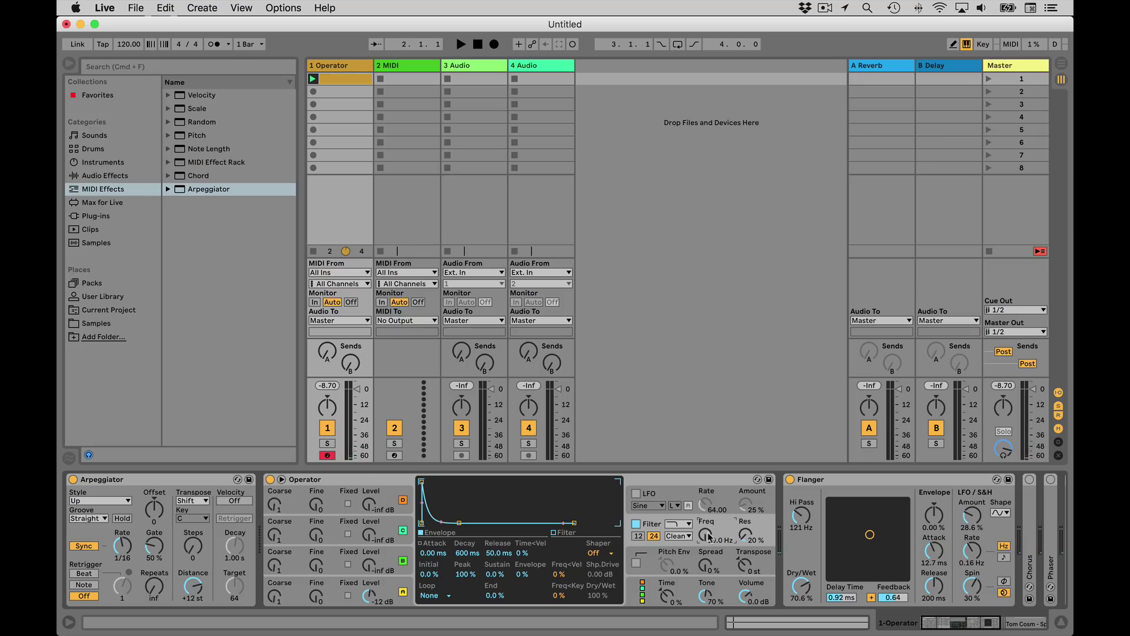
{"action": "key", "text": "space"}
{"action": "key", "text": "space"}
{"action": "key", "text": "space"}
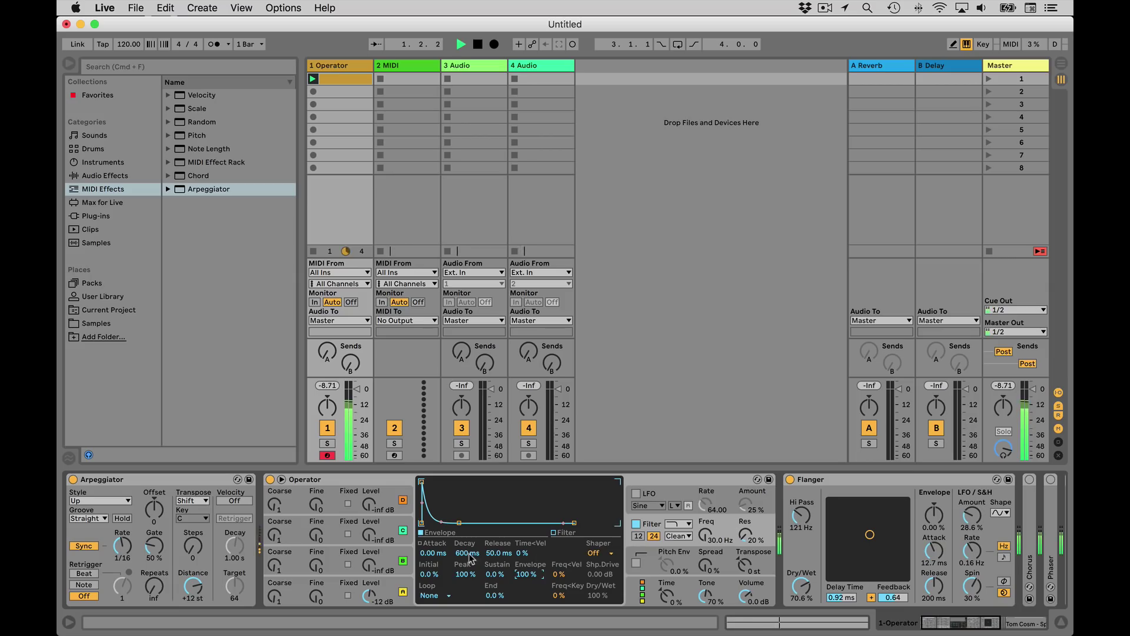
{"action": "left_click_drag", "start_coordinate": [468, 553], "coordinate": [468, 549]}
Place the 02_Drums_Kick_Snare_115_BPM sample on track 3 and psy_drum_loop_ceasar_hat_122 on track 4, and launch the clips.
{"action": "left_click", "coordinate": [114, 242]}
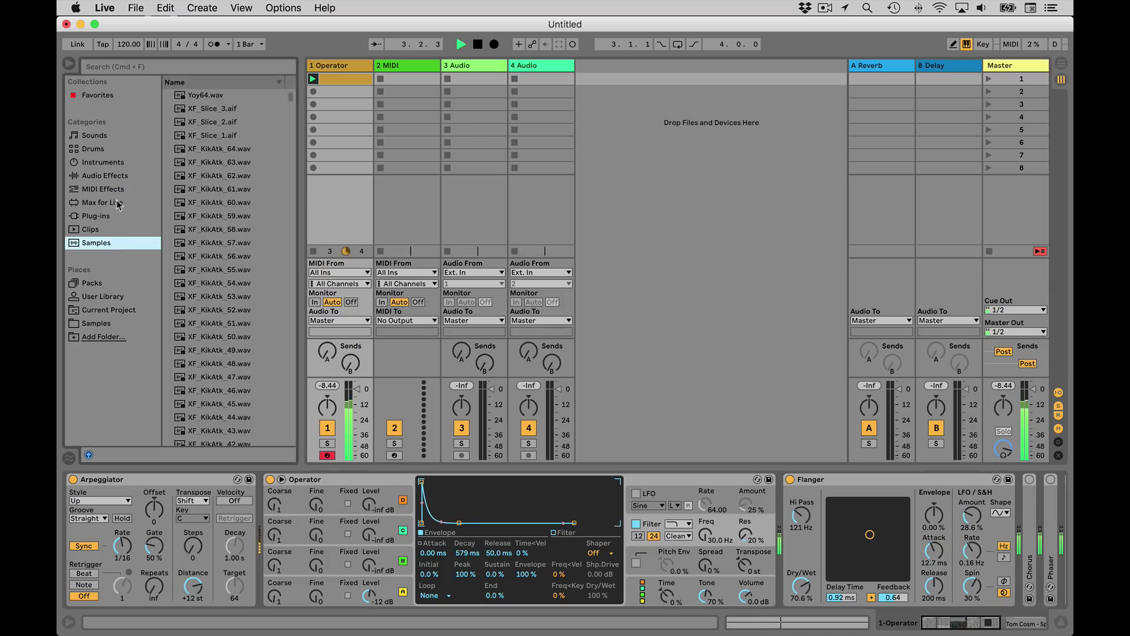
{"action": "left_click", "coordinate": [97, 323]}
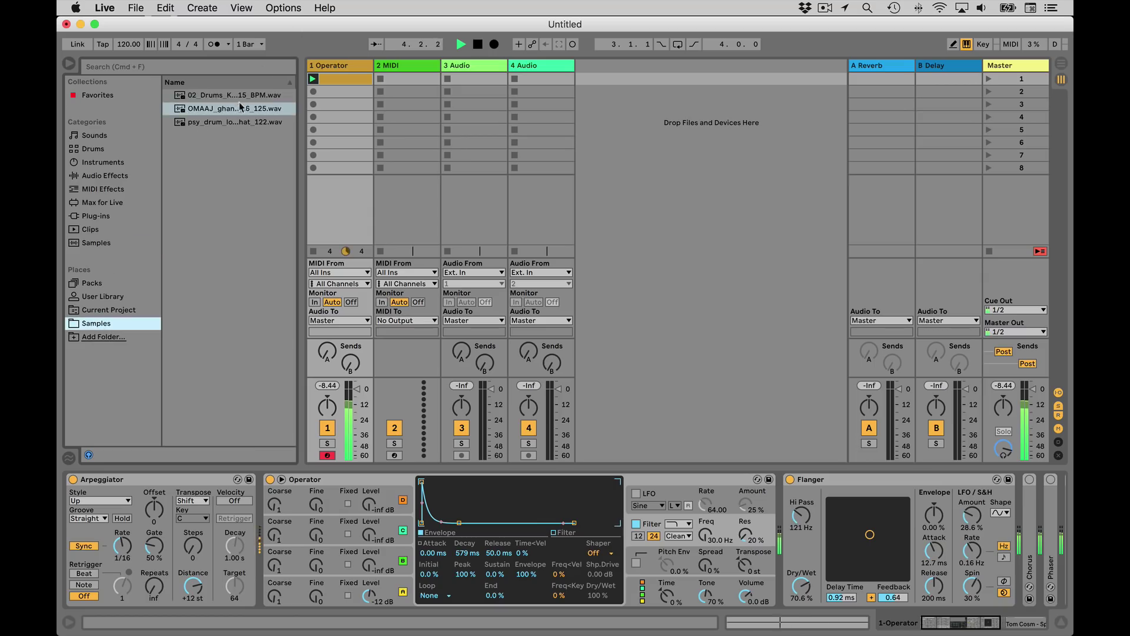
{"action": "left_click_drag", "start_coordinate": [234, 94], "coordinate": [449, 80]}
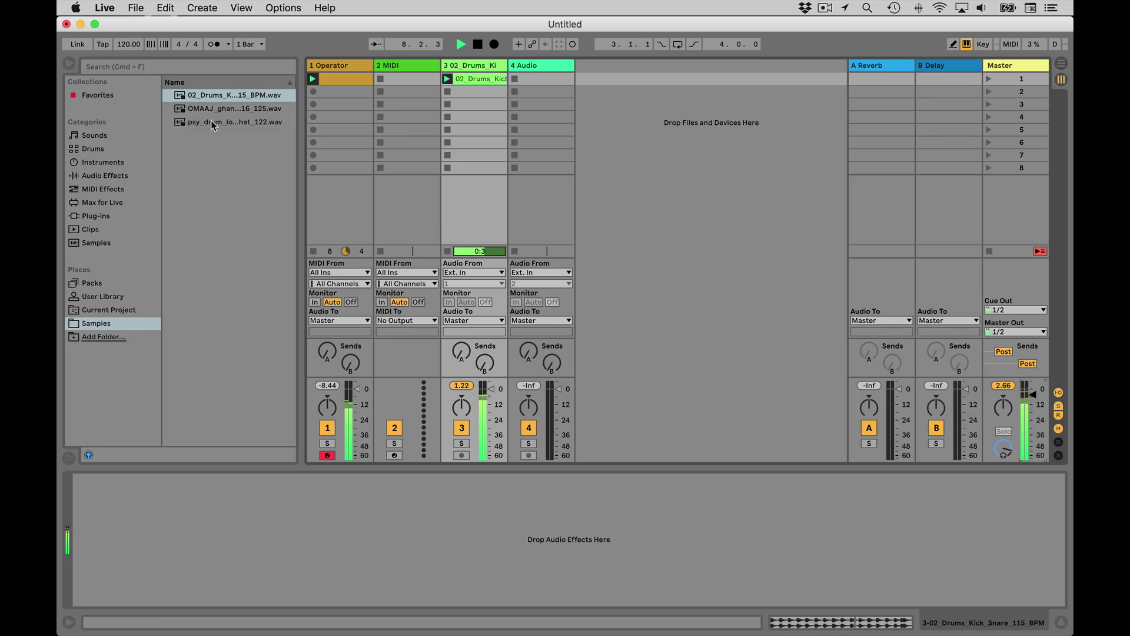
{"action": "left_click_drag", "start_coordinate": [211, 122], "coordinate": [533, 76]}
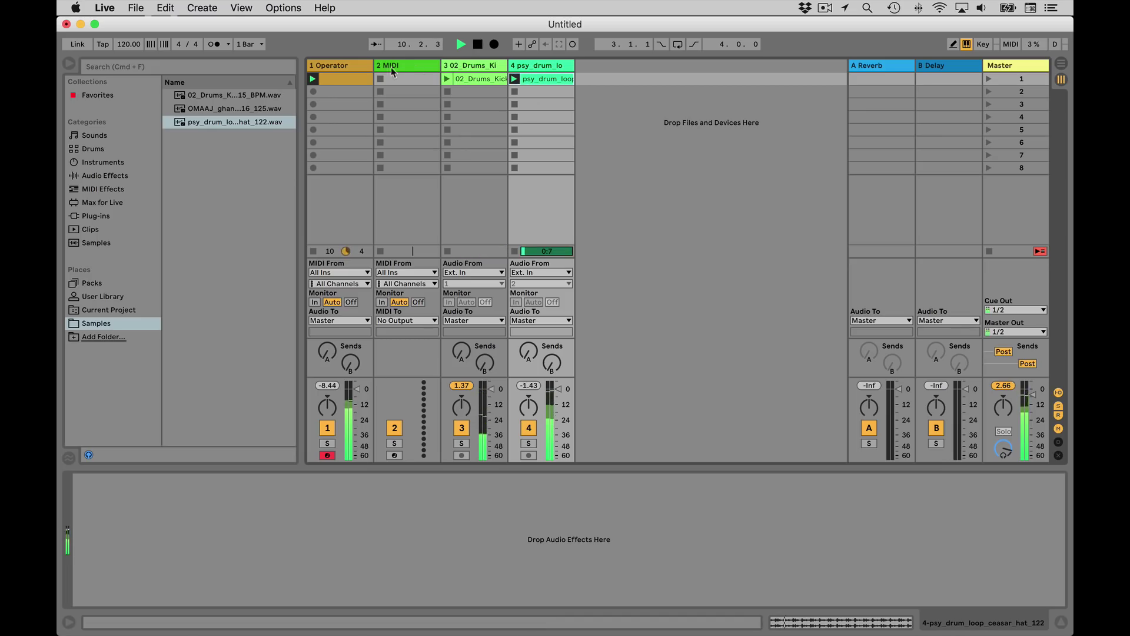
{"action": "left_click", "coordinate": [446, 79]}
Turn on looping for the hat loop clip and the kick-snare clip.
{"action": "left_click", "coordinate": [524, 79]}
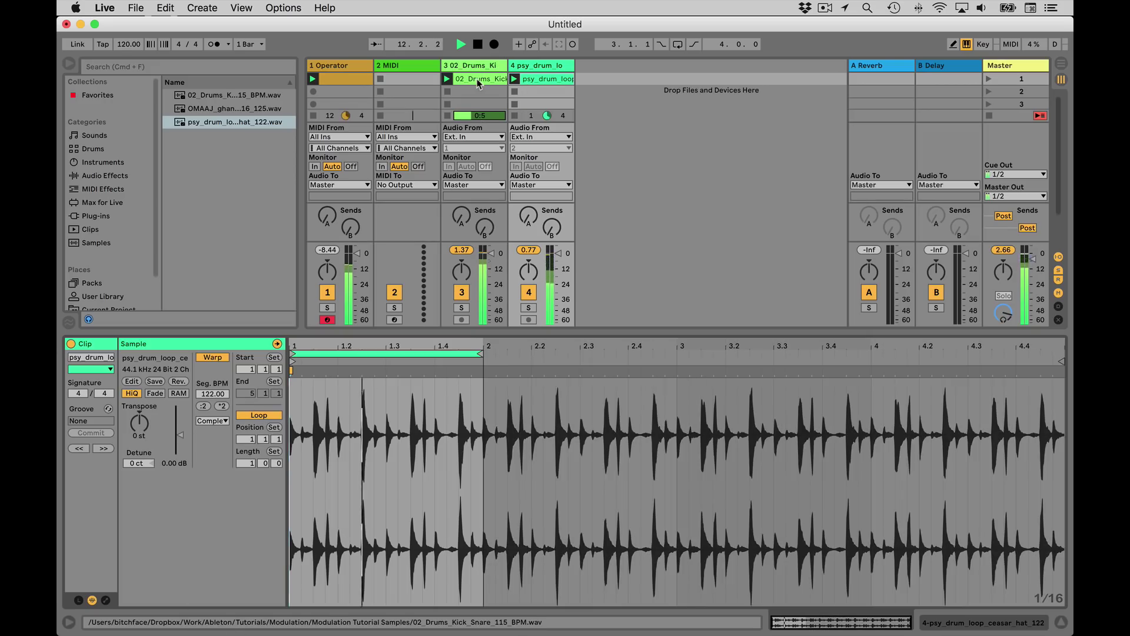
{"action": "left_click", "coordinate": [475, 81]}
{"action": "left_click", "coordinate": [258, 416]}
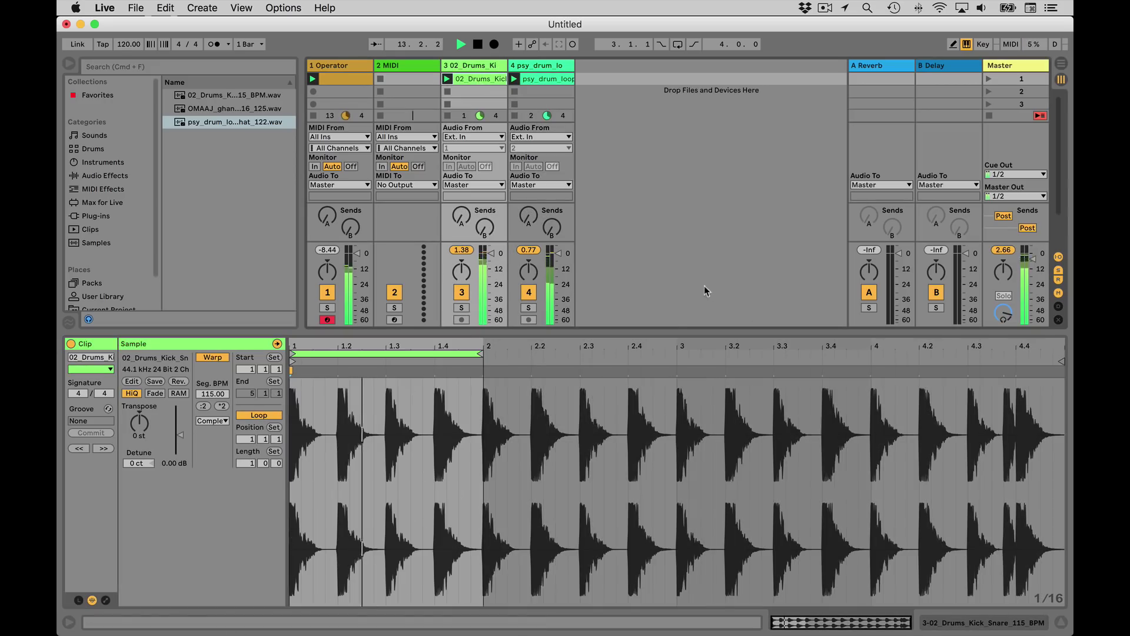
Solo the hat loop track, select it, and briefly audition it on its own.
{"action": "key", "text": "space"}
{"action": "left_click", "coordinate": [529, 307]}
{"action": "key", "text": "space"}
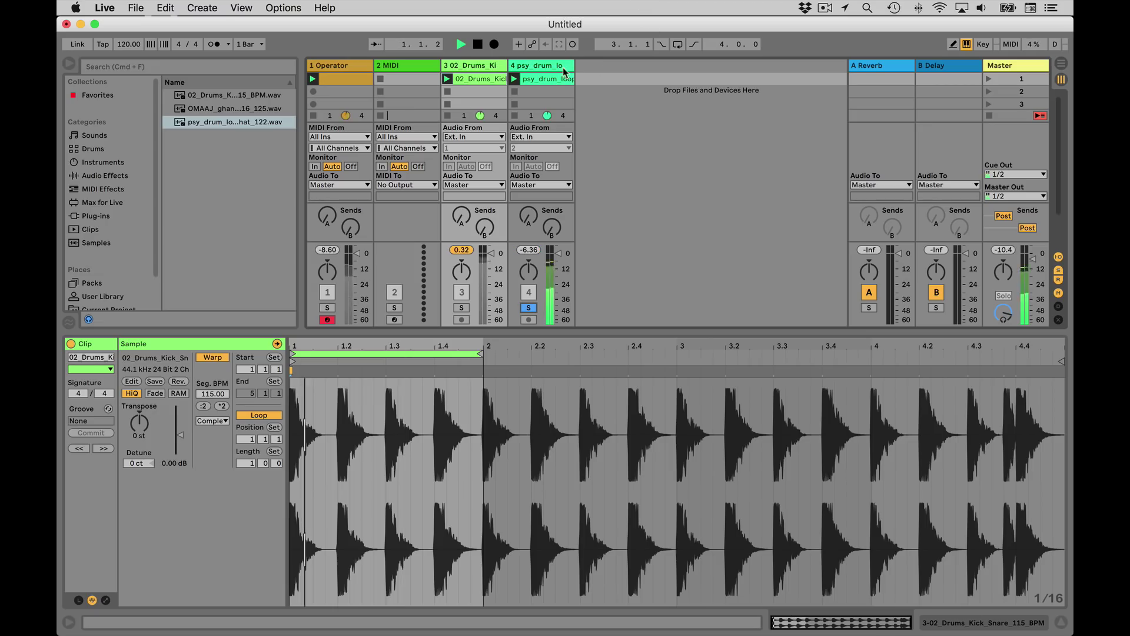
{"action": "left_click", "coordinate": [549, 73]}
{"action": "key", "text": "space"}
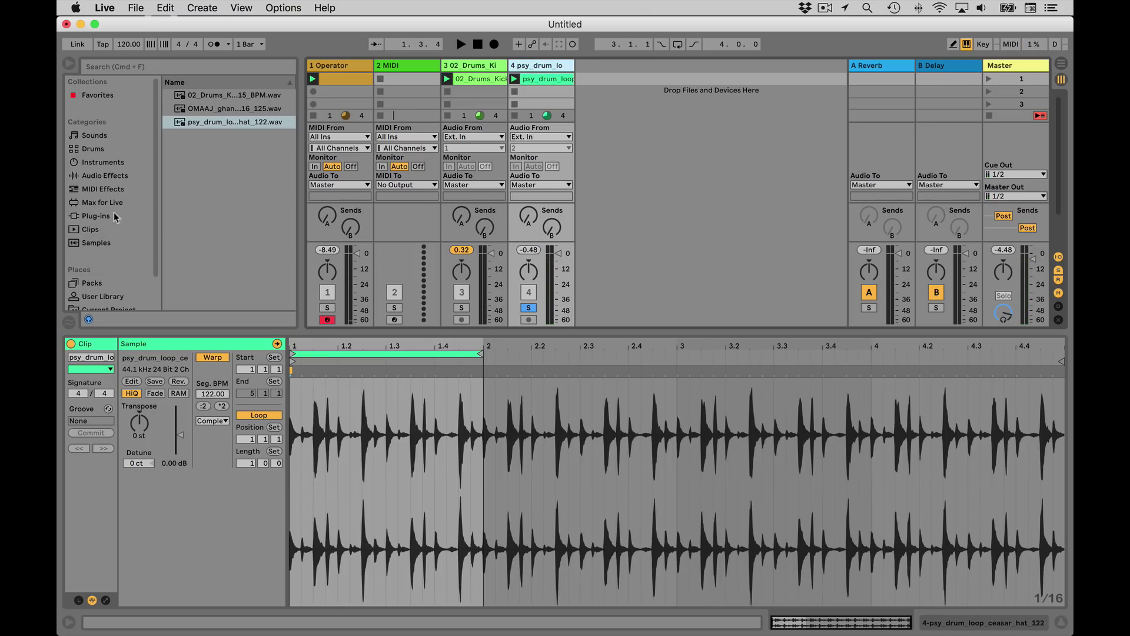
Add a Flanger to the hat loop track and set 0.82 ms delay time, 0.88 feedback and 0.68 Hz LFO rate during playback.
{"action": "left_click", "coordinate": [110, 179]}
{"action": "double_click", "coordinate": [200, 250]}
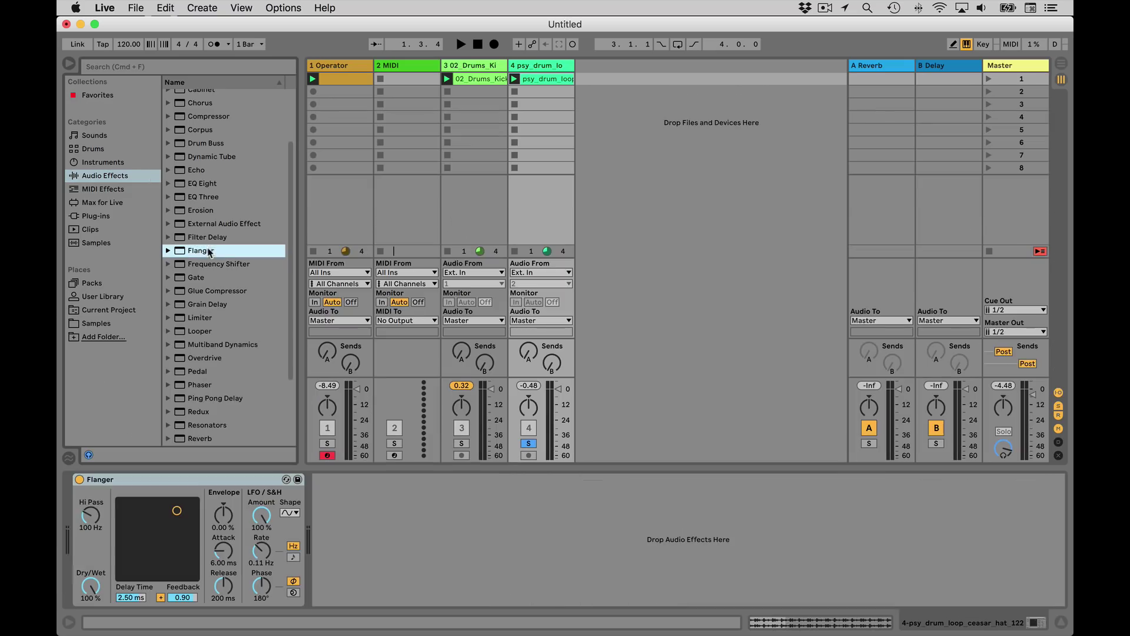
{"action": "key", "text": "space"}
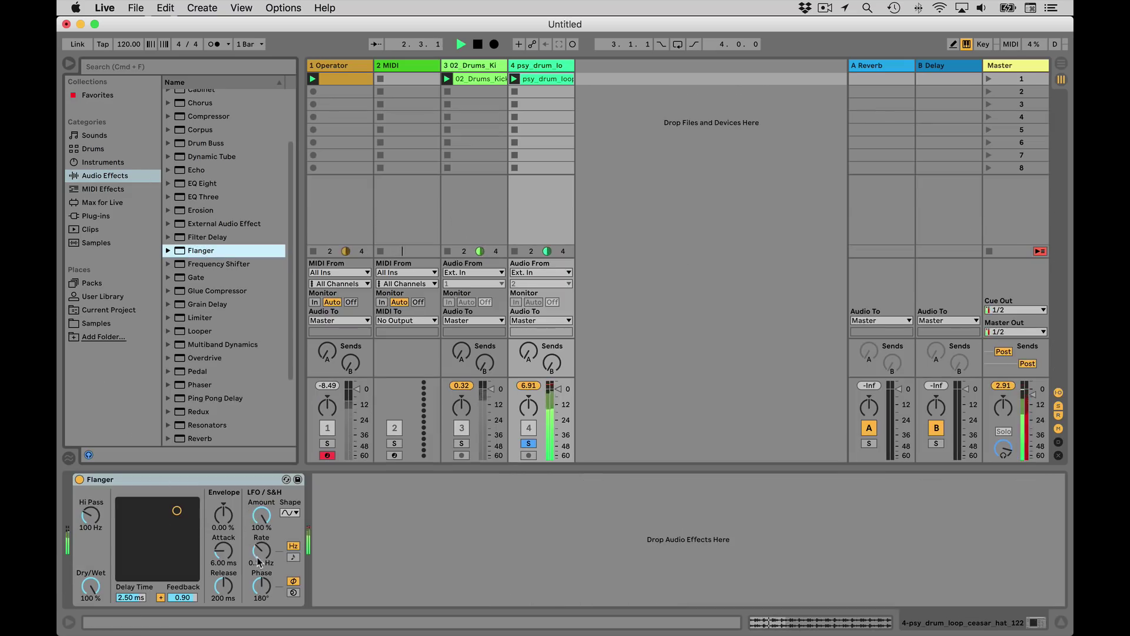
{"action": "left_click_drag", "start_coordinate": [254, 547], "coordinate": [255, 532]}
{"action": "mouse_move", "coordinate": [177, 511]}
{"action": "left_mouse_down"}
{"action": "mouse_move", "coordinate": [194, 510]}
{"action": "mouse_move", "coordinate": [177, 511]}
{"action": "mouse_move", "coordinate": [154, 546]}
{"action": "mouse_move", "coordinate": [158, 514]}
{"action": "left_mouse_up"}
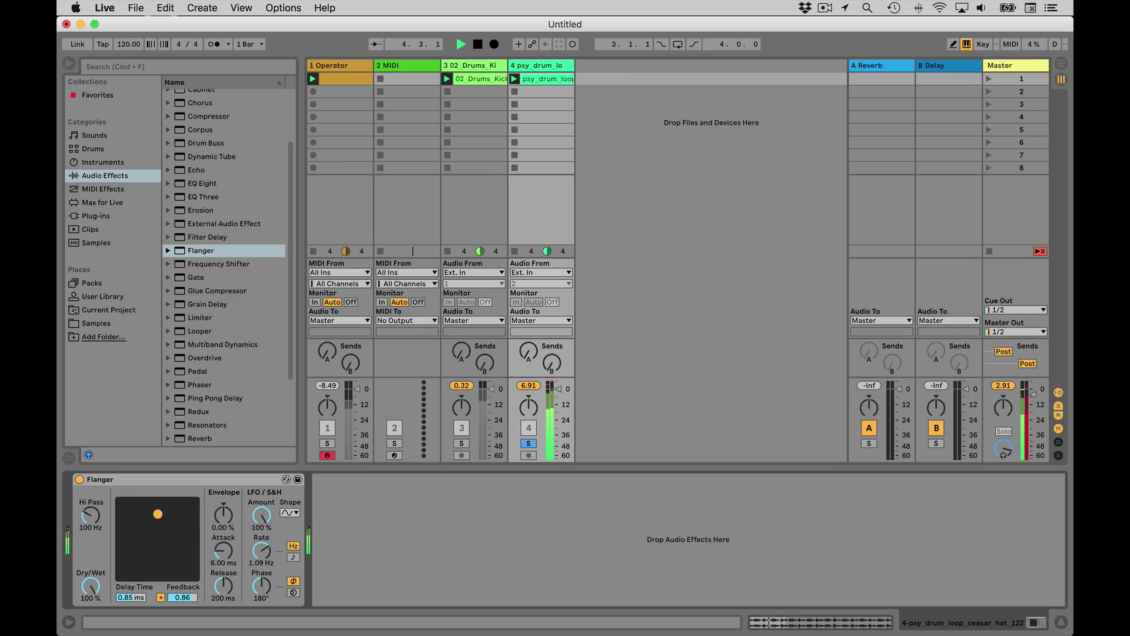
{"action": "left_click_drag", "start_coordinate": [262, 550], "coordinate": [262, 532]}
{"action": "key", "text": "space"}
Switch the hat loop Flanger's LFO to the rising sawtooth shape with a tempo-synced rate.
{"action": "left_click", "coordinate": [289, 512]}
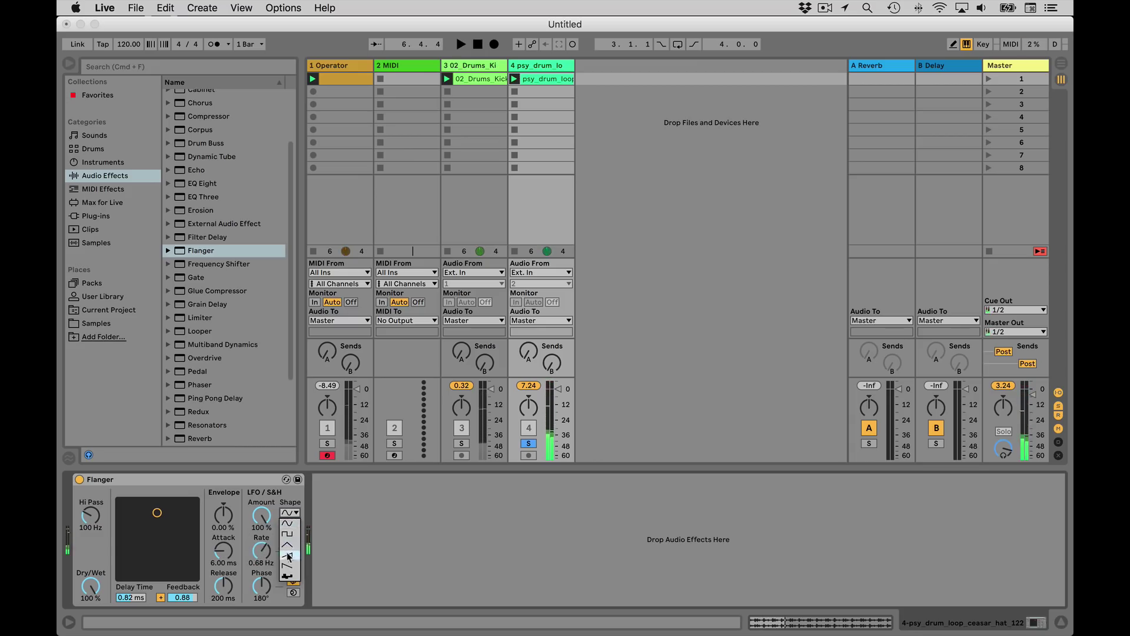
{"action": "left_click", "coordinate": [294, 551]}
{"action": "left_click", "coordinate": [293, 556]}
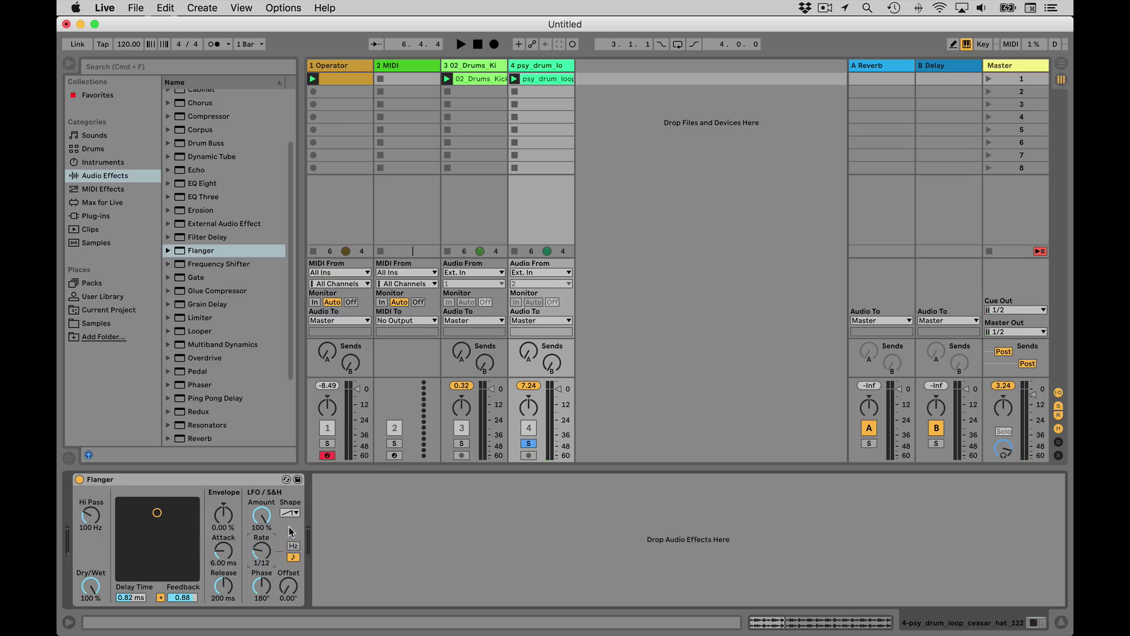
Set the hat loop Flanger to a 1/8 LFO rate, 114° phase, 2.04 ms delay time and 0.75 feedback during playback.
{"action": "key", "text": "space"}
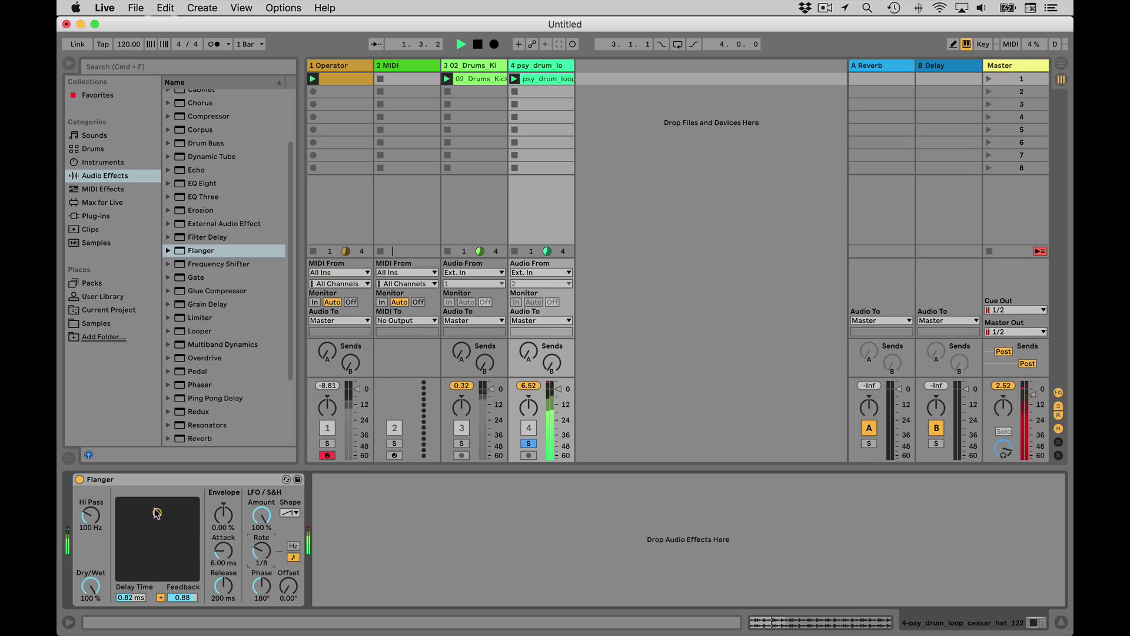
{"action": "left_click_drag", "start_coordinate": [158, 517], "coordinate": [159, 523]}
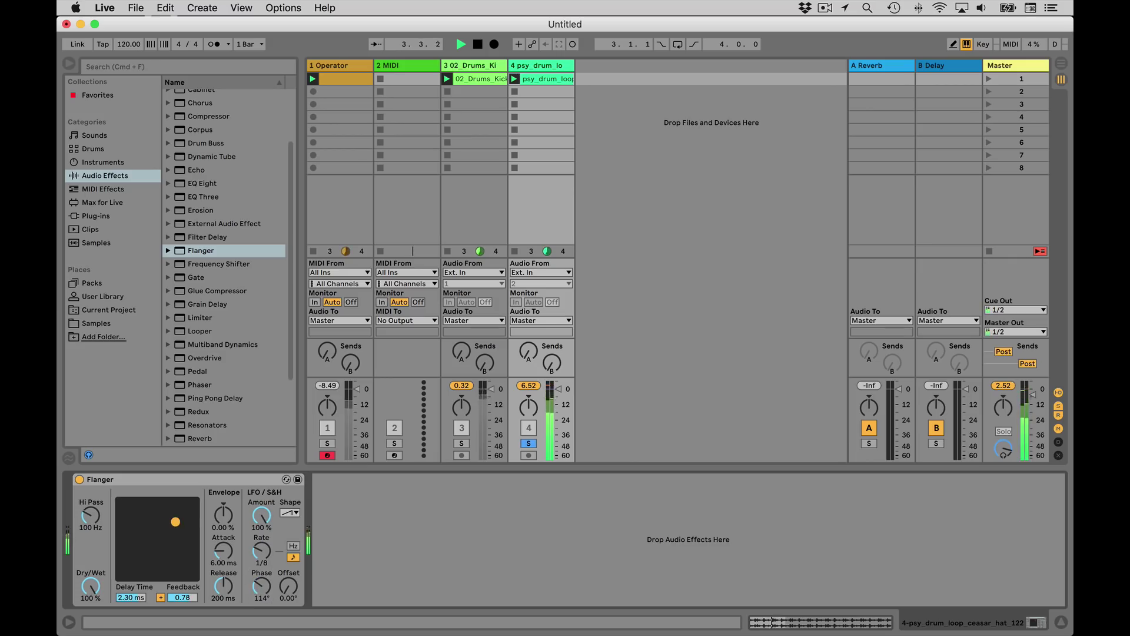
{"action": "left_click_drag", "start_coordinate": [175, 521], "coordinate": [173, 524]}
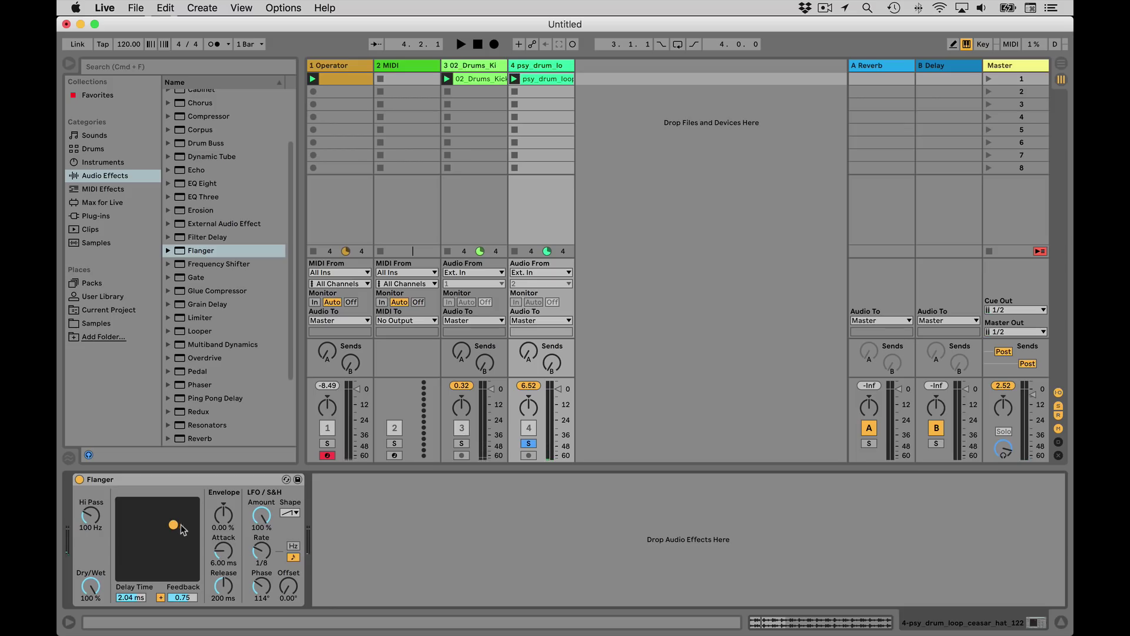
Play the hat loop and compare its sound with the Flanger bypassed and active.
{"action": "key", "text": "space"}
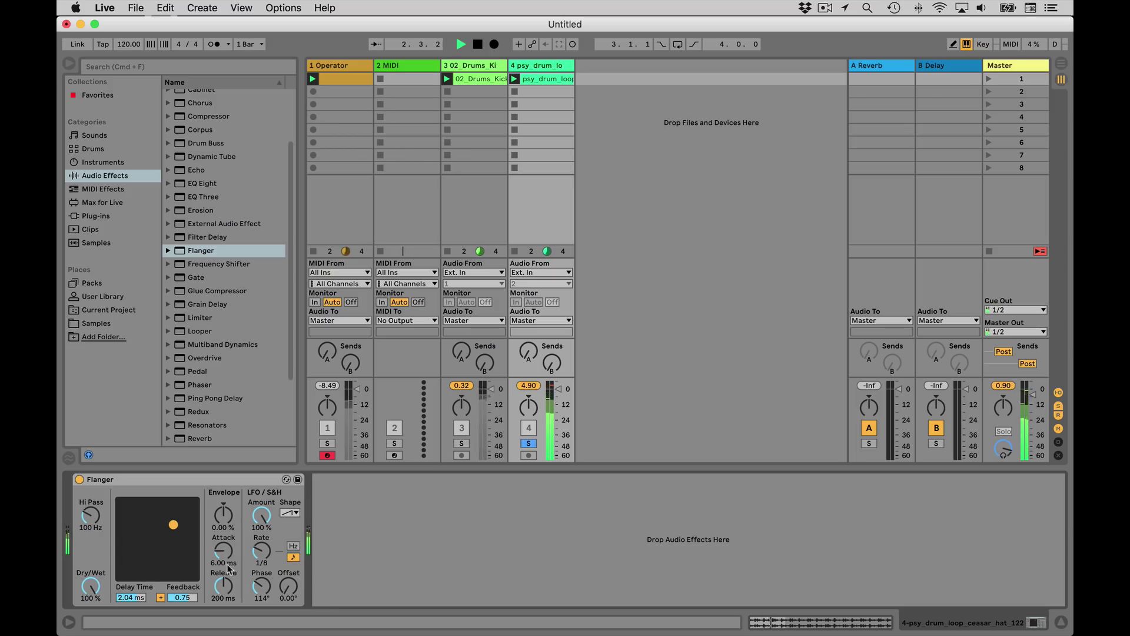
{"action": "left_click", "coordinate": [79, 479]}
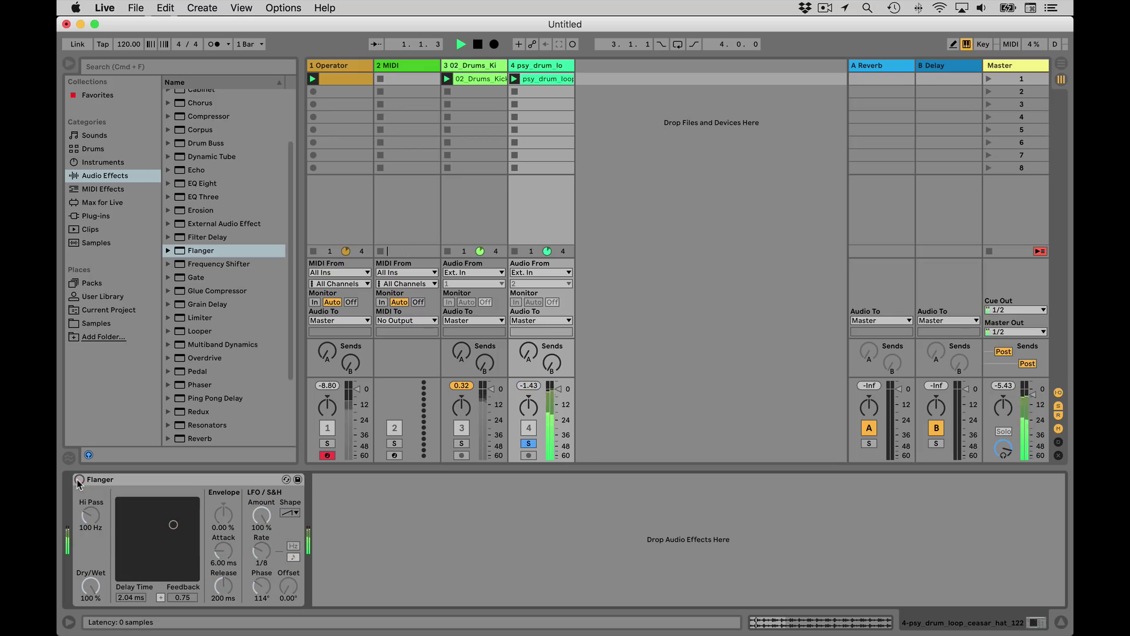
{"action": "left_click", "coordinate": [79, 480]}
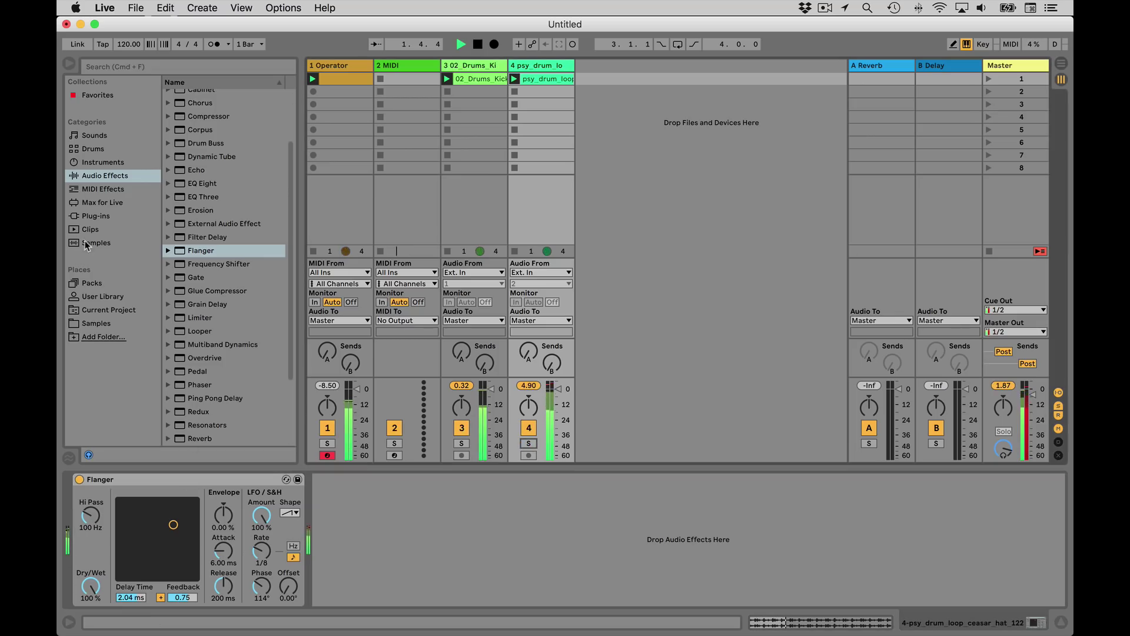
Place the OMAAJ ghana bongo loop sample on a new audio track, launch its clip and solo the track.
{"action": "left_click", "coordinate": [84, 243]}
{"action": "left_click", "coordinate": [96, 324]}
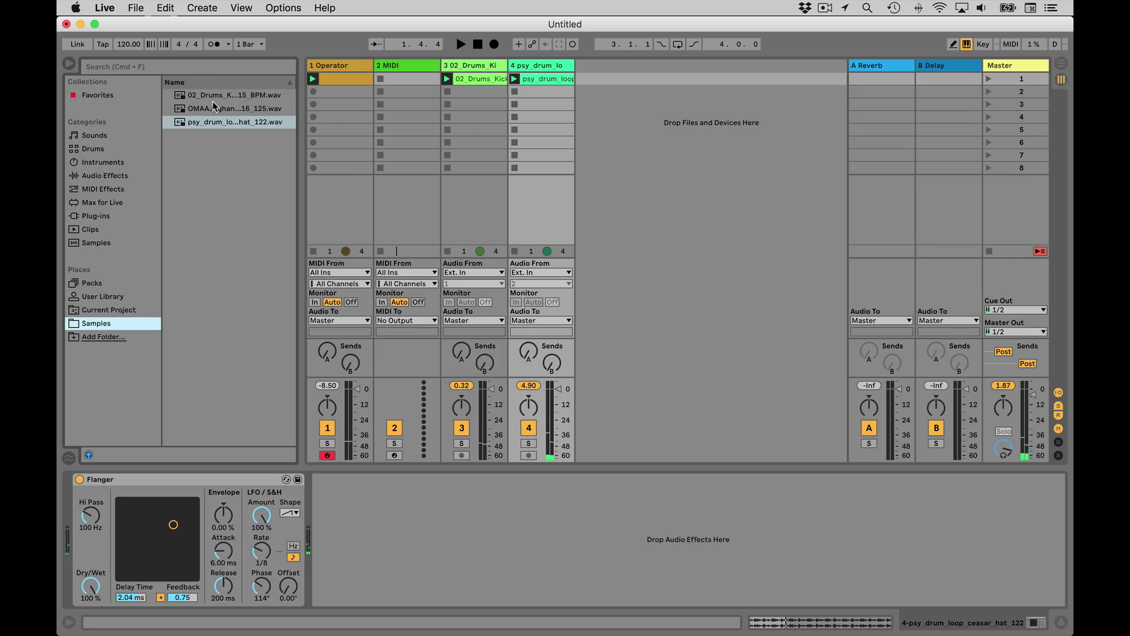
{"action": "left_click_drag", "start_coordinate": [213, 103], "coordinate": [612, 84]}
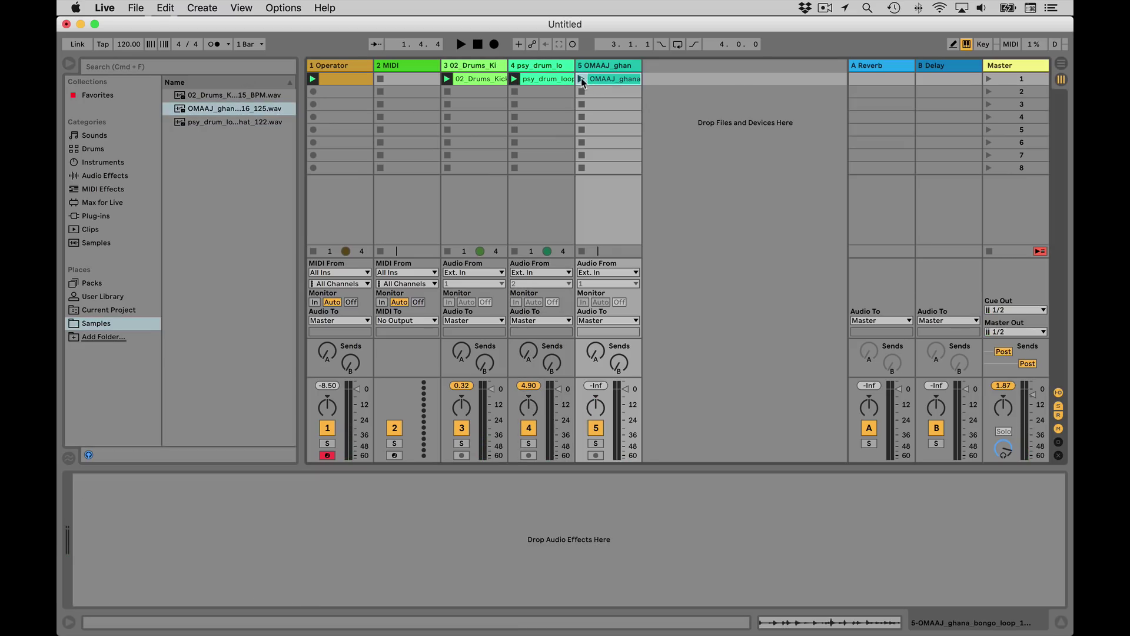
{"action": "left_click", "coordinate": [581, 79]}
{"action": "left_click", "coordinate": [596, 443]}
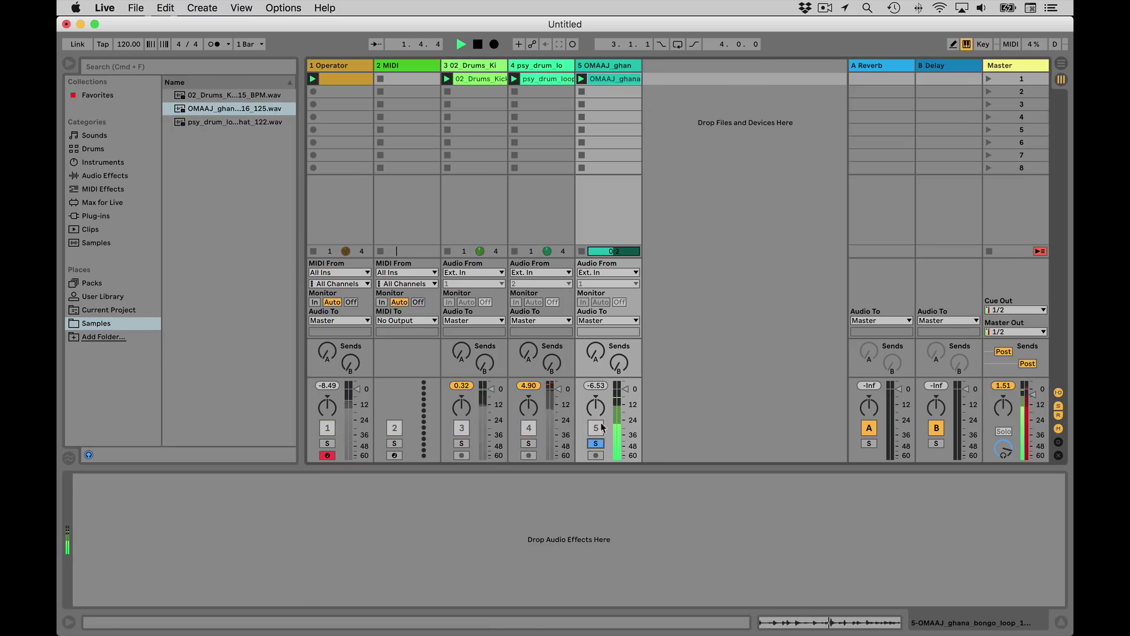
Warp the bongo clip's transients onto 1.1.4, 1.3 and 2, and loop the clip during playback.
{"action": "double_click", "coordinate": [613, 78]}
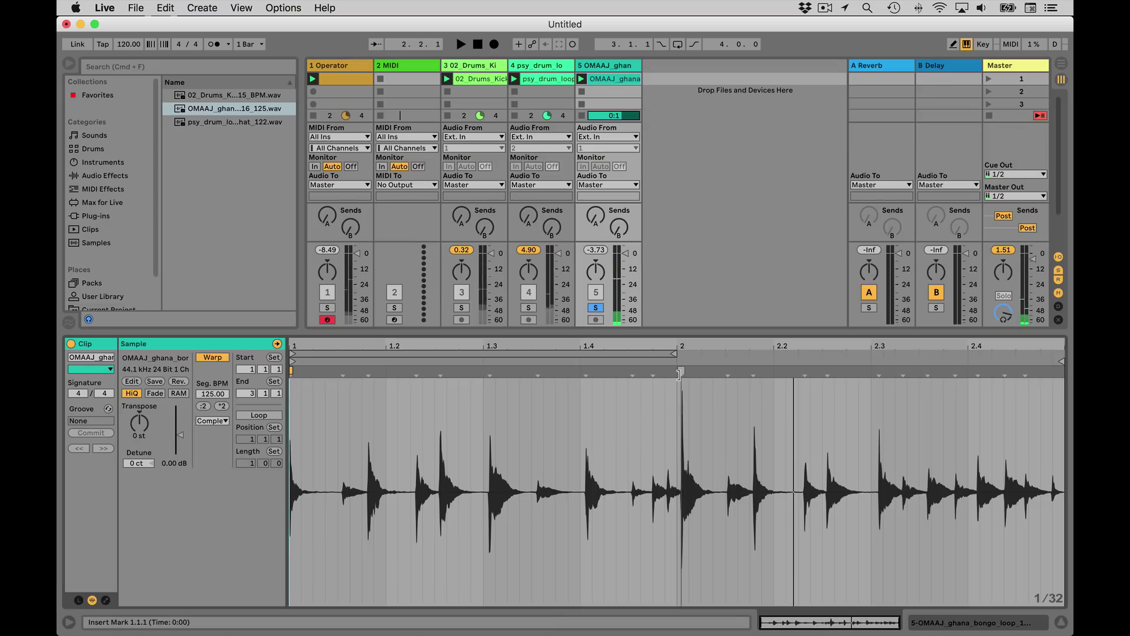
{"action": "left_click_drag", "start_coordinate": [680, 372], "coordinate": [677, 372]}
{"action": "left_click_drag", "start_coordinate": [487, 372], "coordinate": [482, 372]}
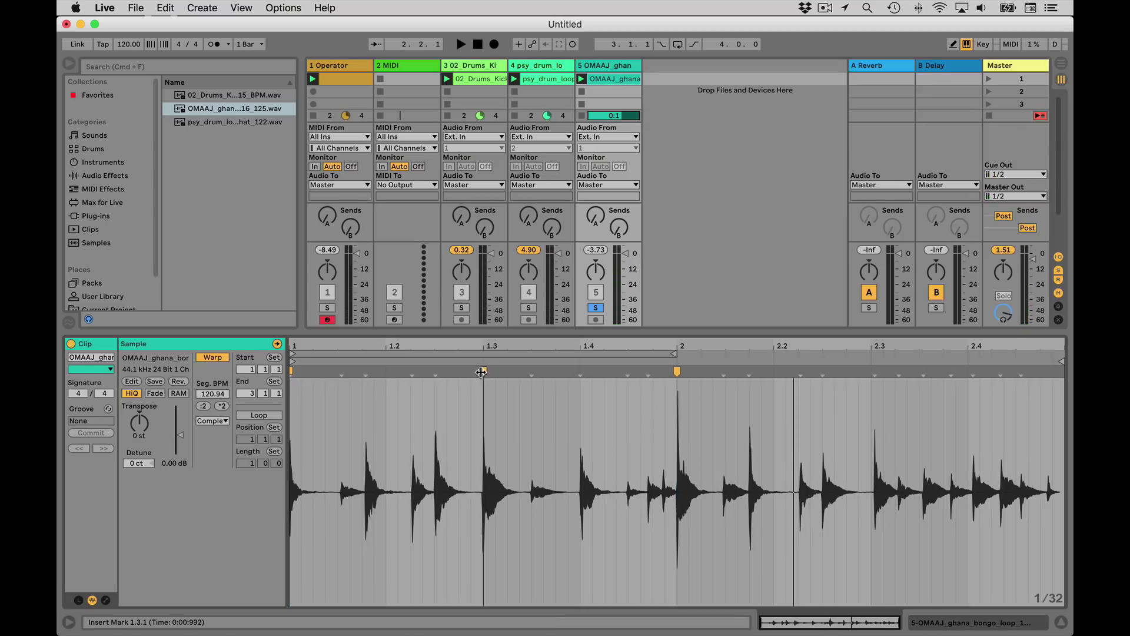
{"action": "double_click", "coordinate": [365, 372]}
{"action": "left_click_drag", "start_coordinate": [365, 372], "coordinate": [361, 372]}
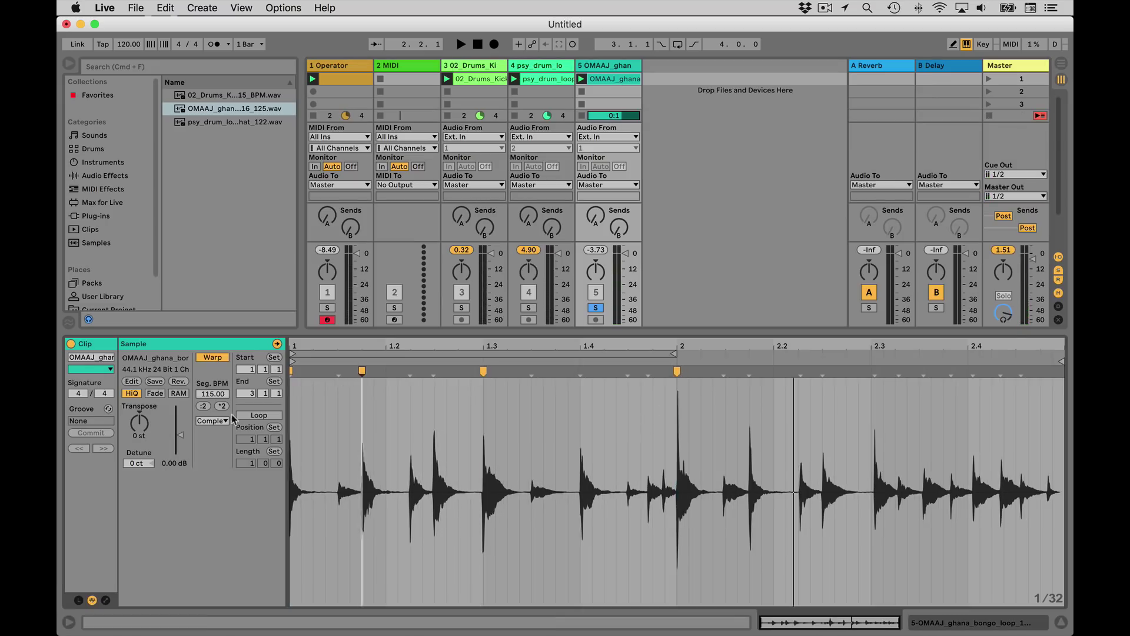
{"action": "left_click", "coordinate": [258, 415]}
{"action": "key", "text": "space"}
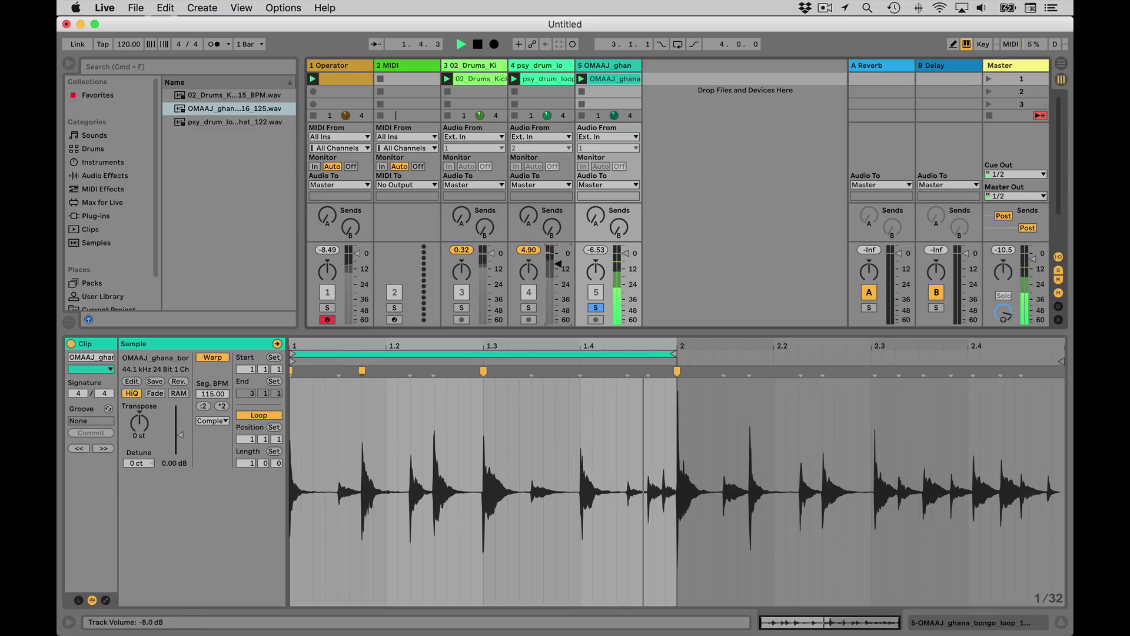
Add a Flanger to the bongo track and raise its LFO rate to 3.73 Hz during playback.
{"action": "left_click", "coordinate": [606, 65]}
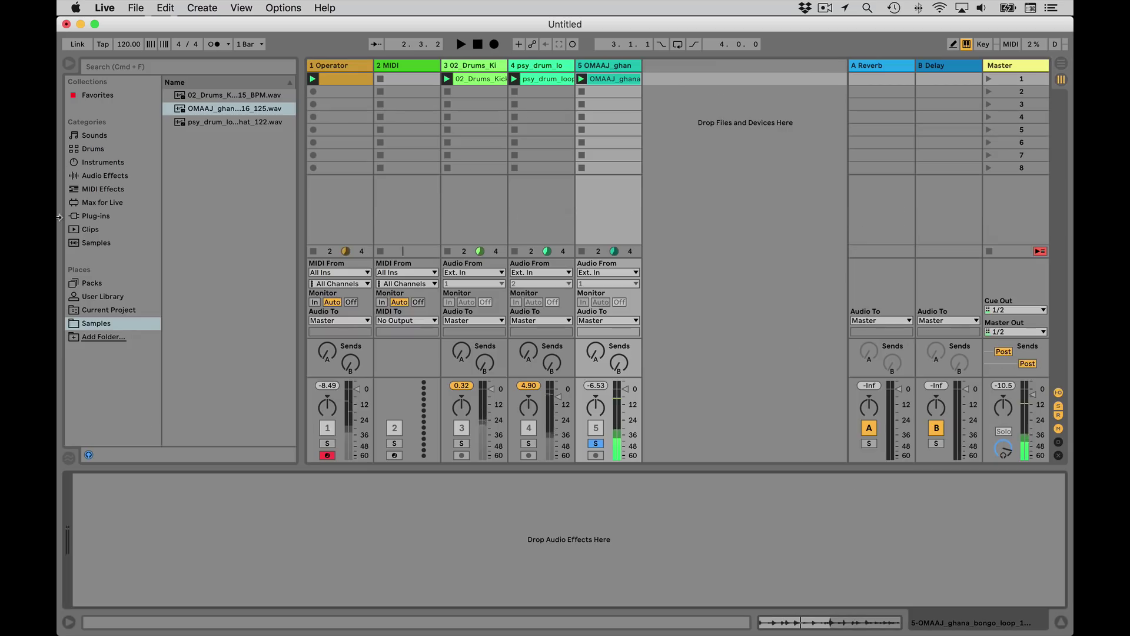
{"action": "left_click", "coordinate": [124, 178]}
{"action": "double_click", "coordinate": [195, 251]}
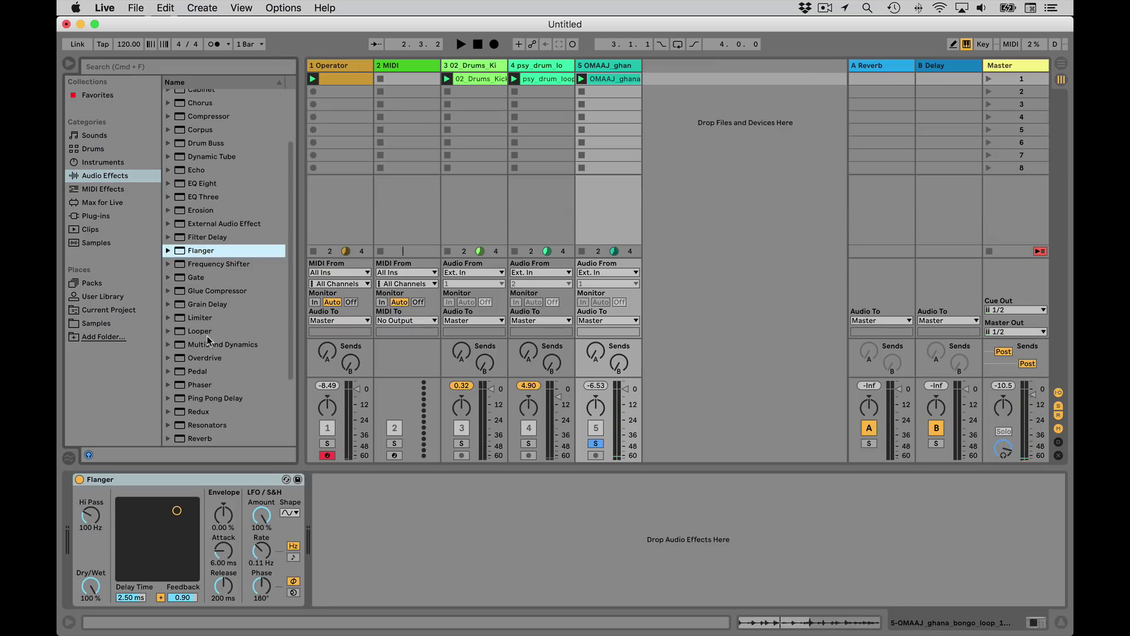
{"action": "key", "text": "space"}
{"action": "left_click", "coordinate": [260, 547]}
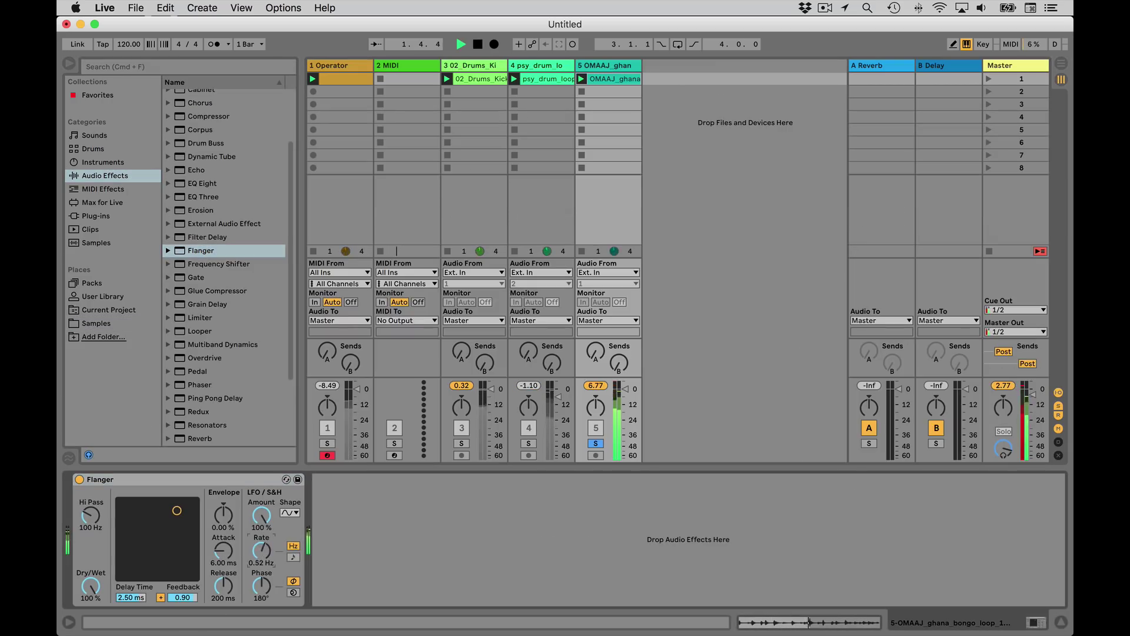
{"action": "mouse_move", "coordinate": [261, 548]}
{"action": "left_mouse_down"}
{"action": "mouse_move", "coordinate": [261, 527]}
{"action": "mouse_move", "coordinate": [261, 556]}
{"action": "mouse_move", "coordinate": [256, 543]}
{"action": "left_mouse_up"}
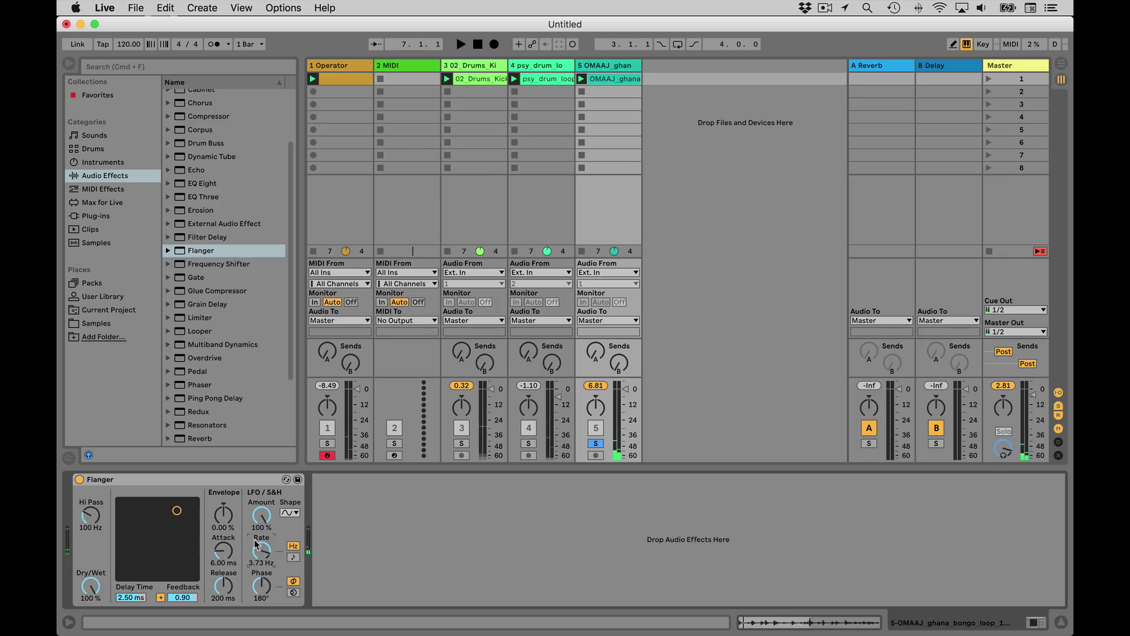
Add the Max for Live LFO device after the bongo track's Flanger and map it to the Flanger's LFO rate.
{"action": "left_click", "coordinate": [98, 189]}
{"action": "left_click", "coordinate": [101, 202]}
{"action": "left_click_drag", "start_coordinate": [202, 150], "coordinate": [410, 552]}
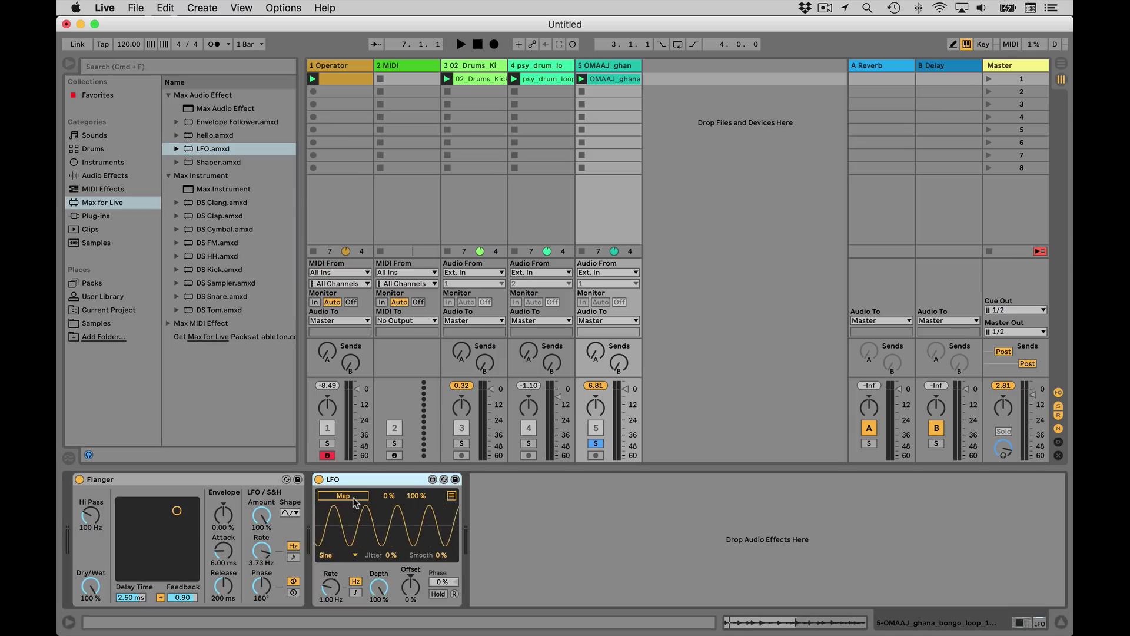
{"action": "left_click", "coordinate": [343, 496]}
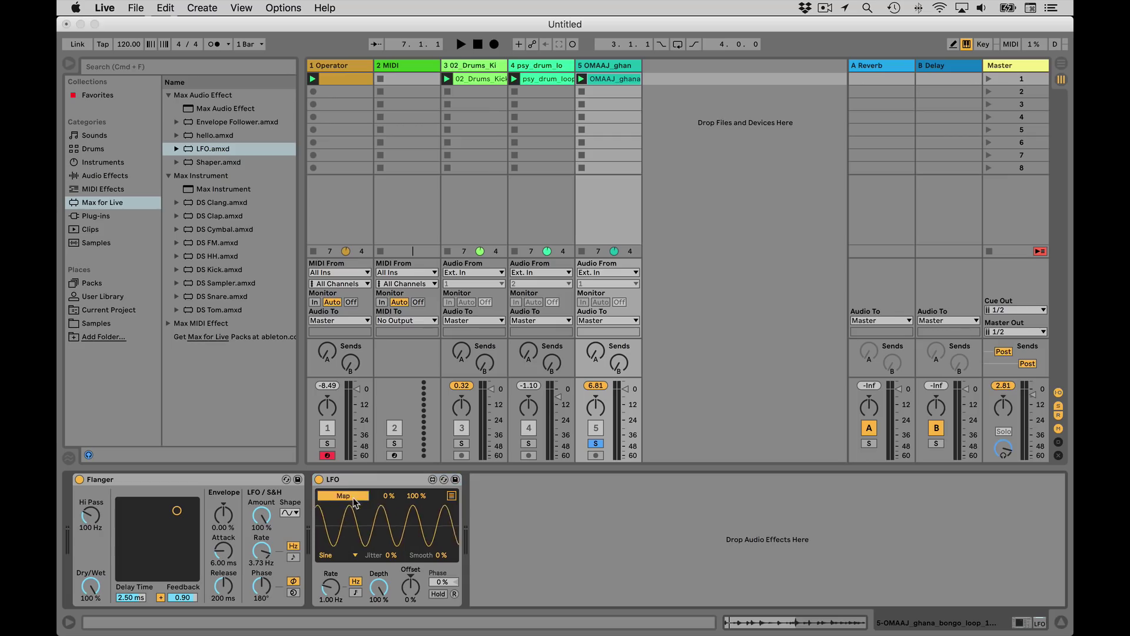
{"action": "left_click", "coordinate": [261, 553]}
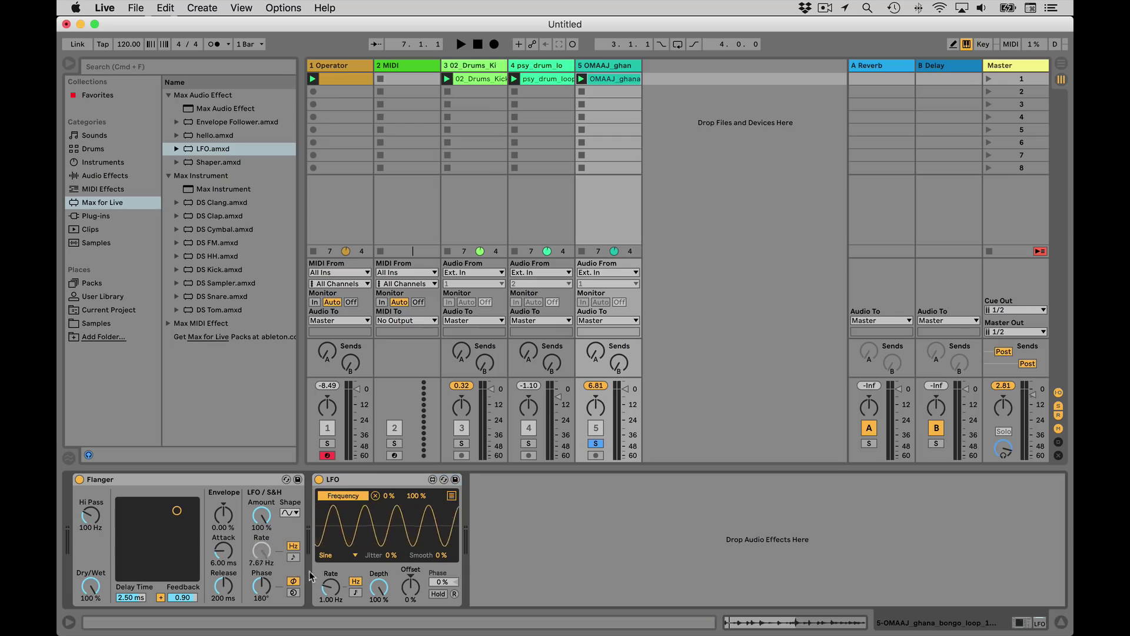
Sync the LFO device to tempo at a rate of 1 and set the bongo Flanger's feedback to 0.75 while auditioning.
{"action": "key", "text": "space"}
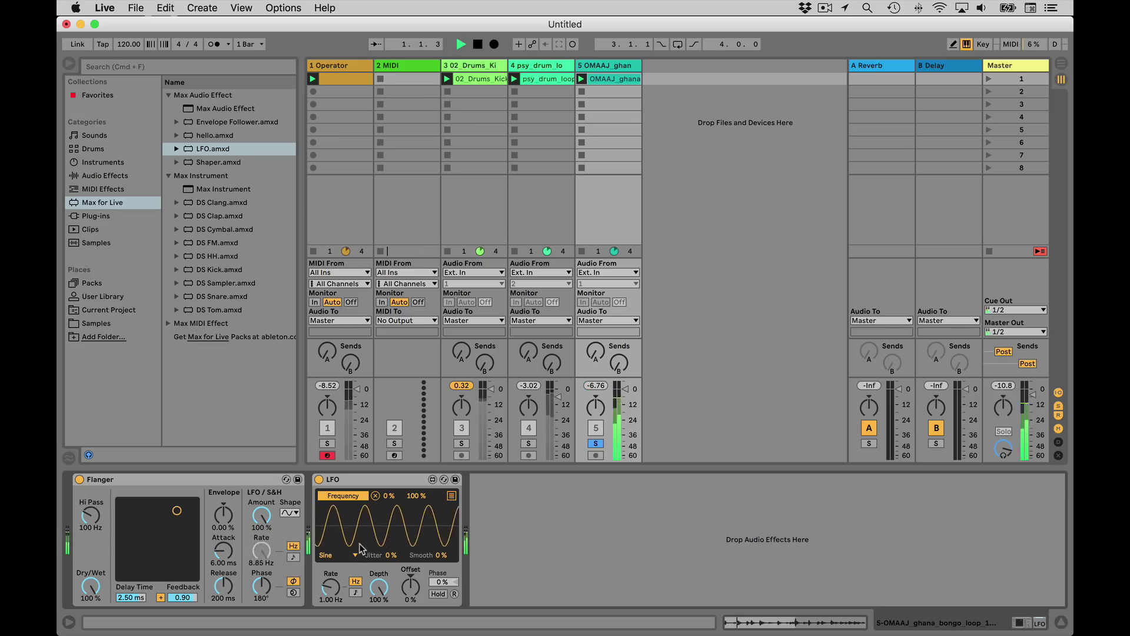
{"action": "key", "text": "space"}
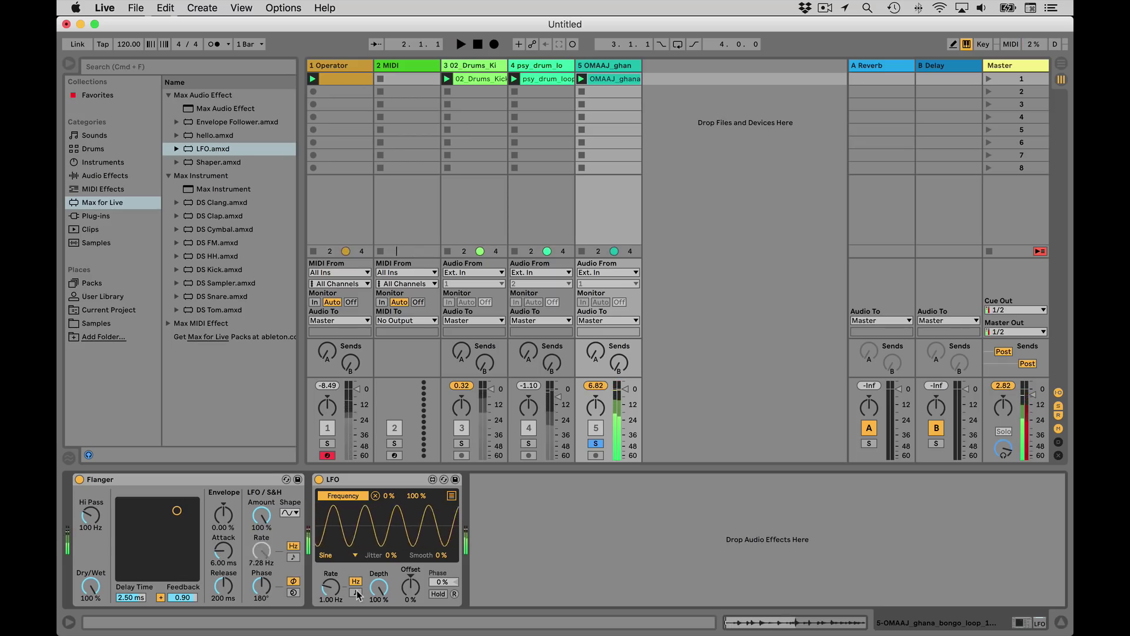
{"action": "left_click", "coordinate": [355, 592]}
{"action": "left_click", "coordinate": [331, 588]}
{"action": "left_click_drag", "start_coordinate": [331, 587], "coordinate": [338, 590]}
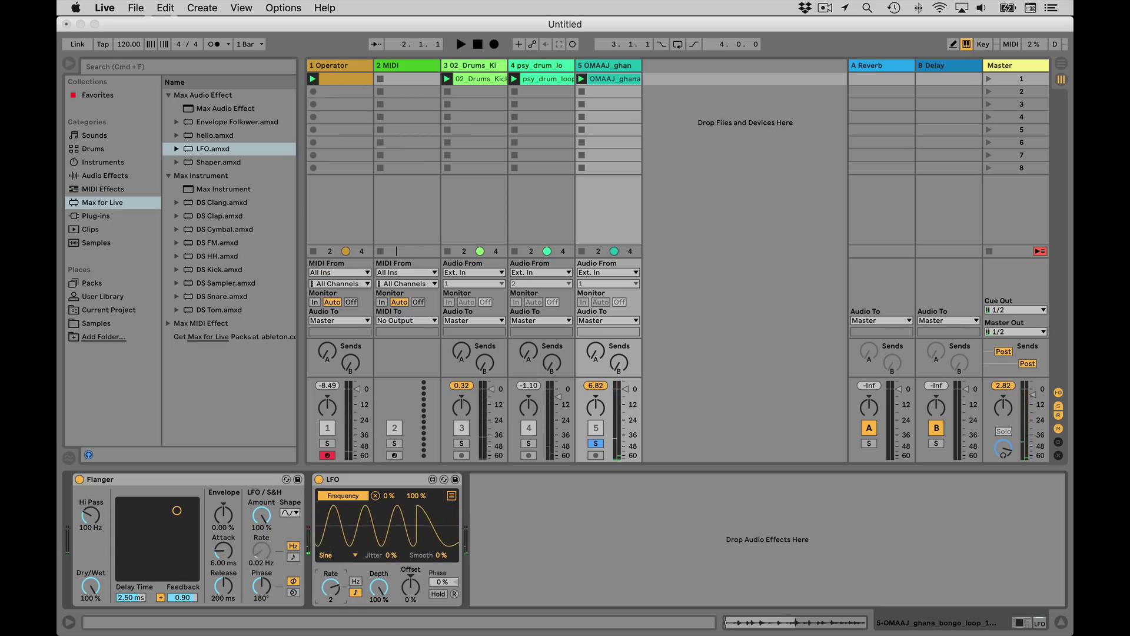
{"action": "key", "text": "space"}
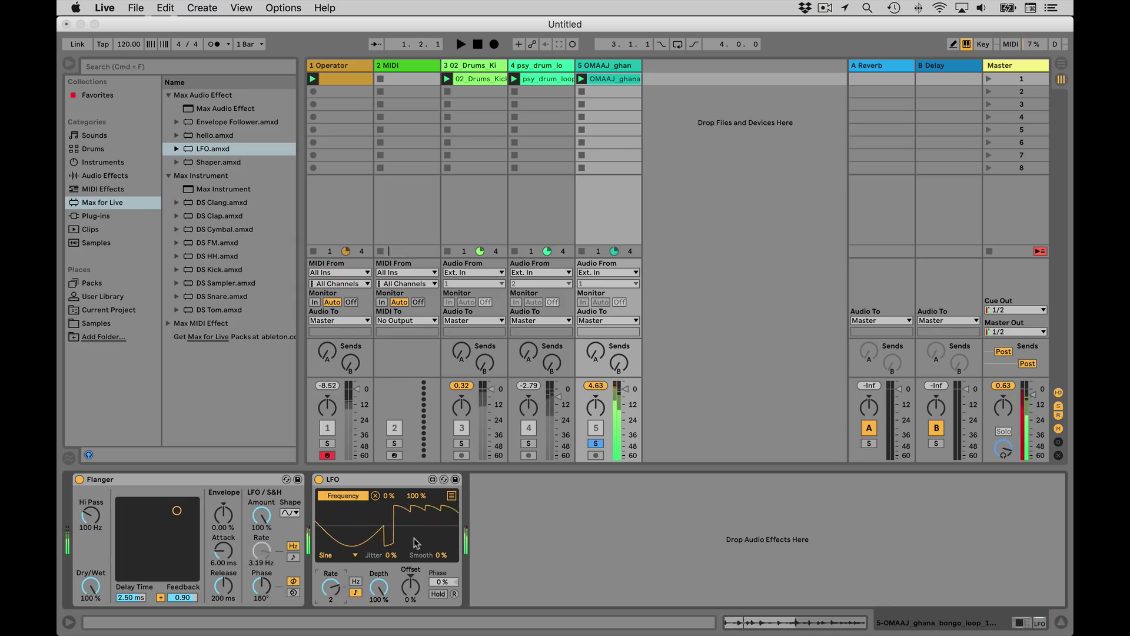
{"action": "left_click_drag", "start_coordinate": [329, 588], "coordinate": [329, 593]}
{"action": "key", "text": "space"}
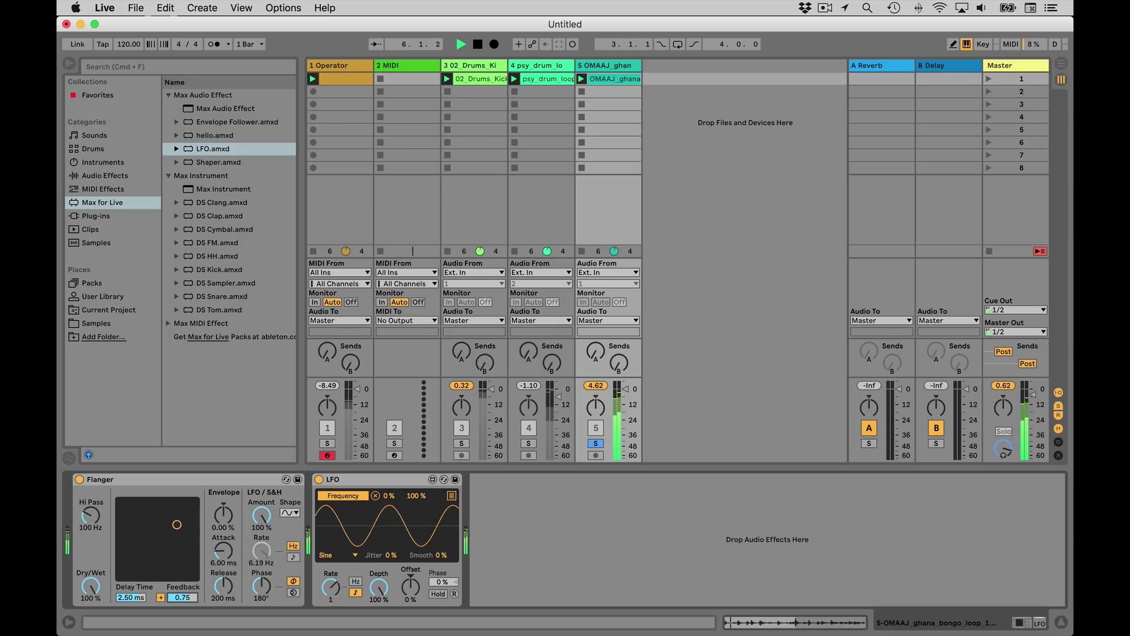
Unsolo the bongo track and play the full mix with its Flanger's delay time at 2.05 ms.
{"action": "left_click", "coordinate": [595, 443]}
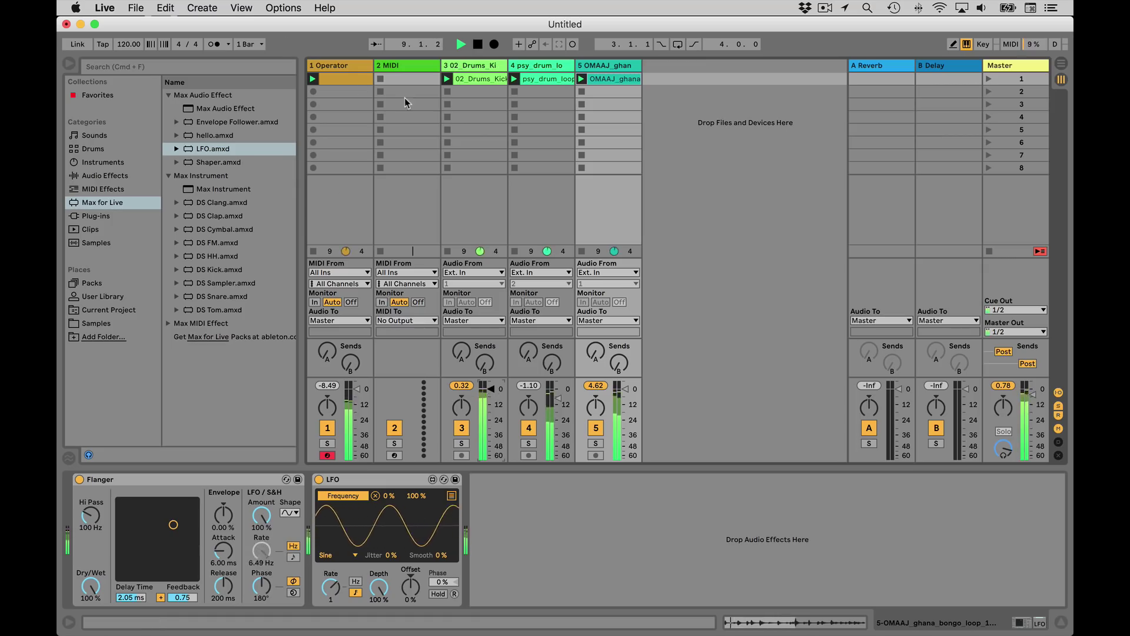
{"action": "key", "text": "space"}
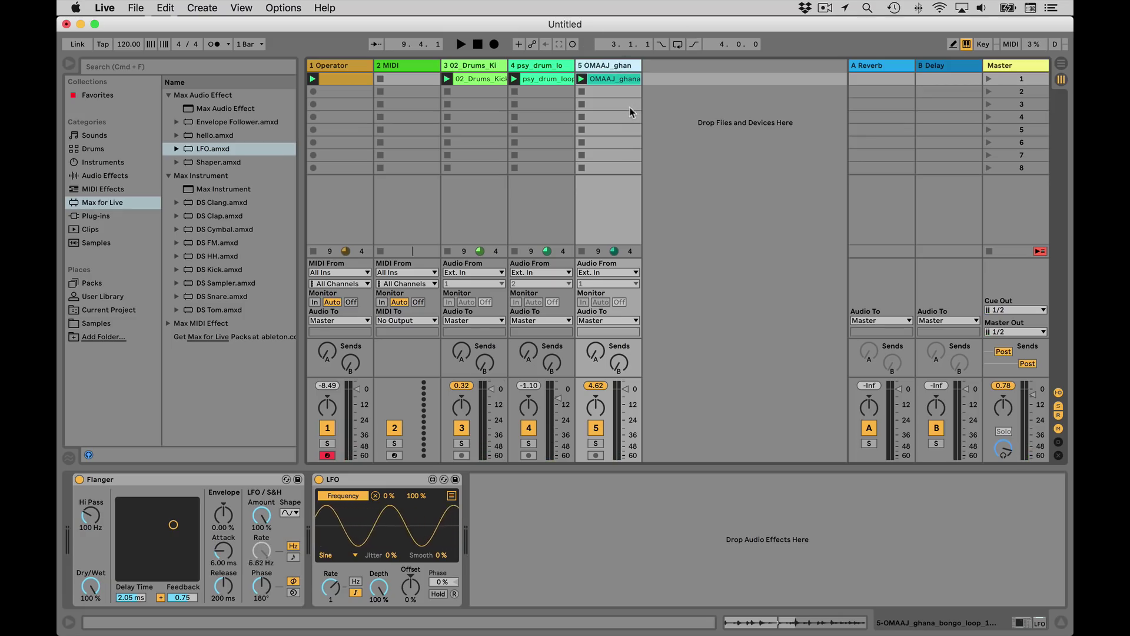
Create a new MIDI track with an Operator and set its oscillator A waveform to Saw D.
{"action": "key", "text": "super+shift+t"}
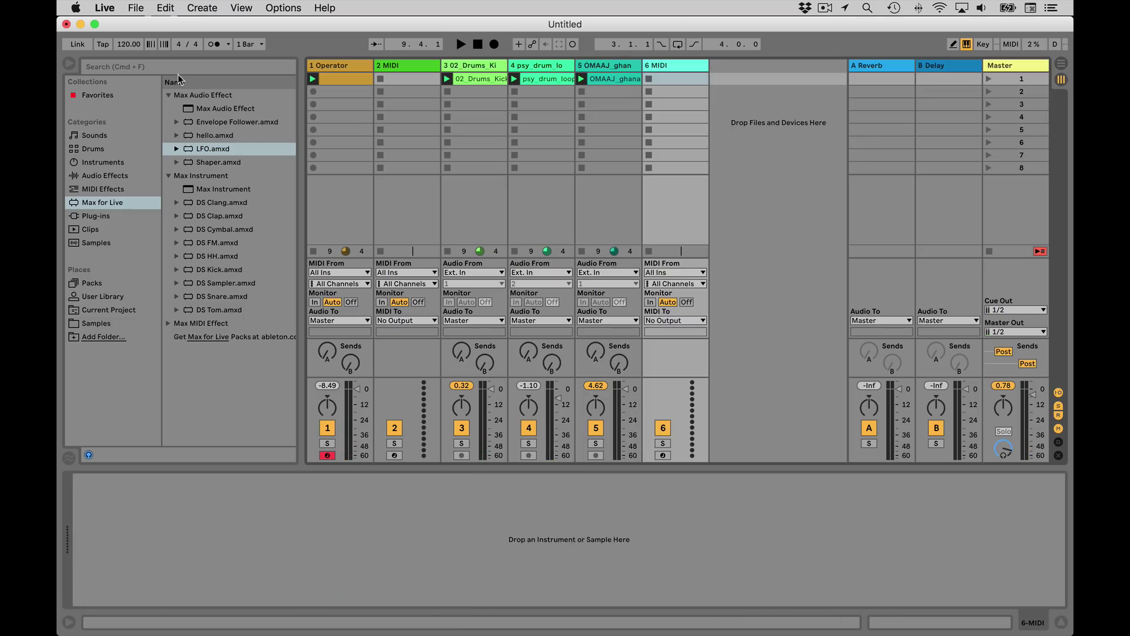
{"action": "left_click", "coordinate": [112, 163]}
{"action": "double_click", "coordinate": [186, 190]}
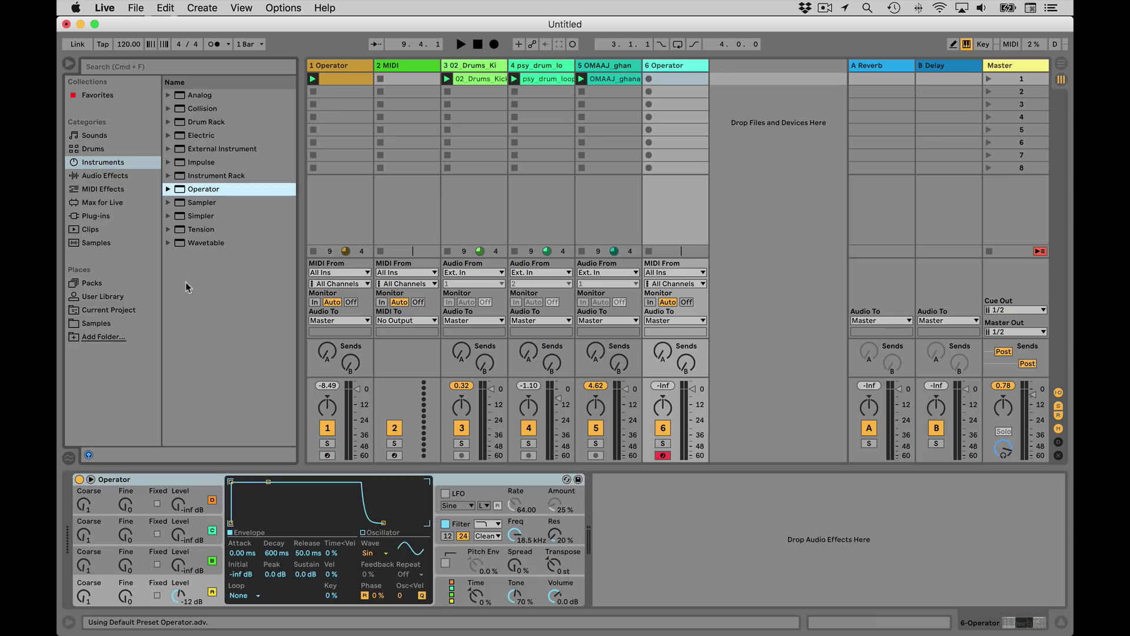
{"action": "left_click", "coordinate": [384, 553]}
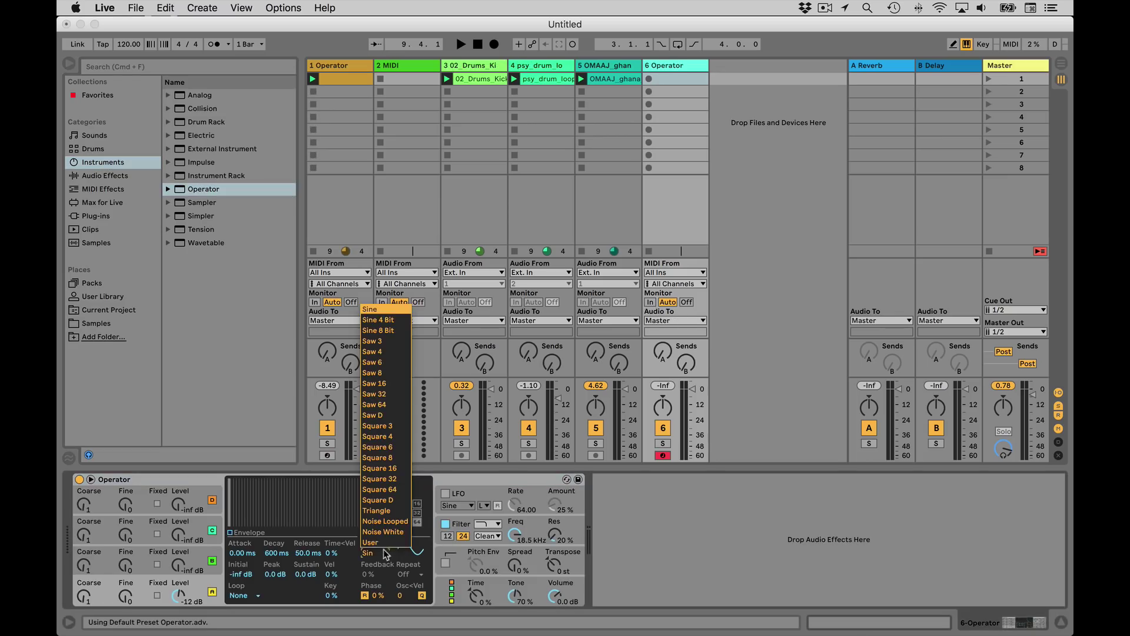
{"action": "left_click", "coordinate": [377, 416]}
Create an 8-bar looped clip on the new Operator track with G2, A#2 and D3 notes sustained for all eight bars.
{"action": "double_click", "coordinate": [663, 79]}
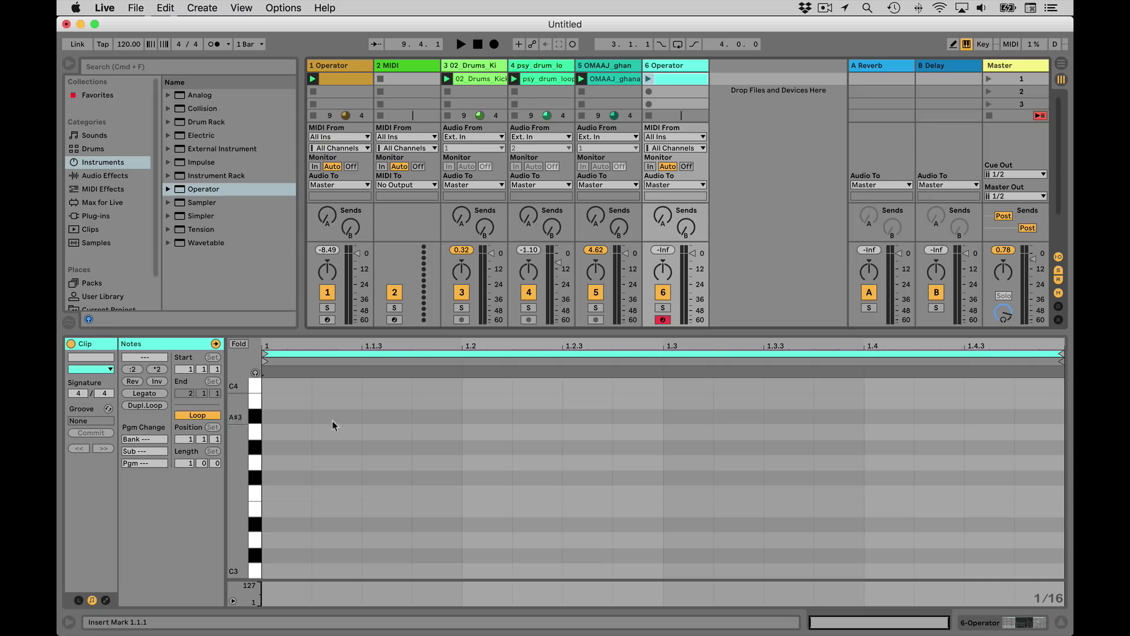
{"action": "left_click_drag", "start_coordinate": [182, 464], "coordinate": [182, 448]}
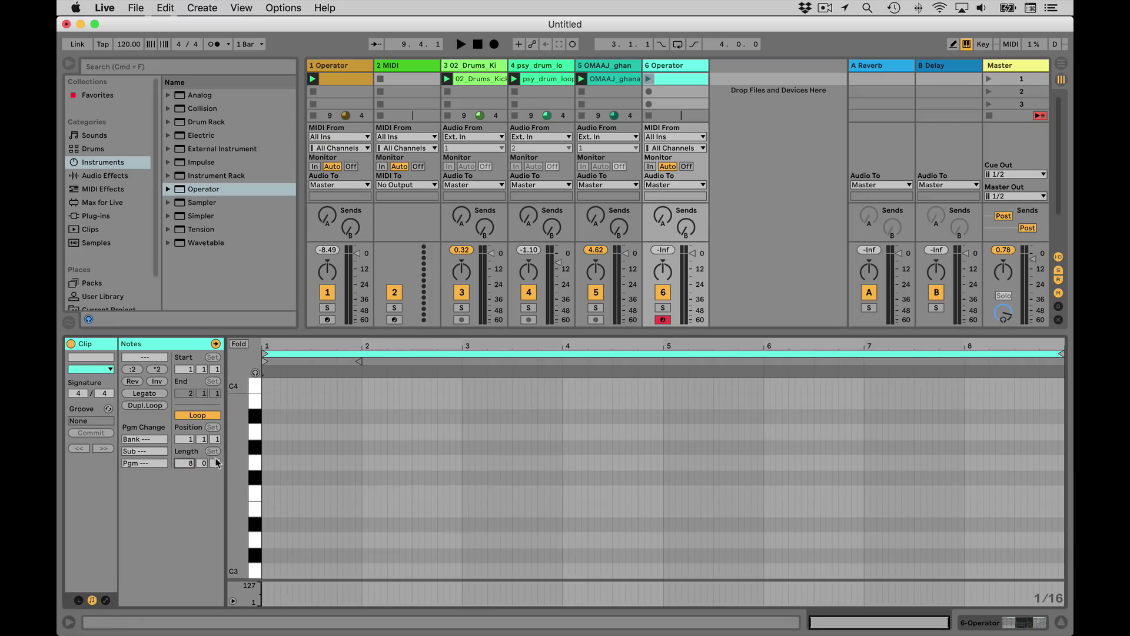
{"action": "scroll", "coordinate": [289, 476], "scroll_direction": "down", "scroll_amount": 2}
{"action": "scroll", "coordinate": [294, 482], "scroll_direction": "down", "scroll_amount": 3}
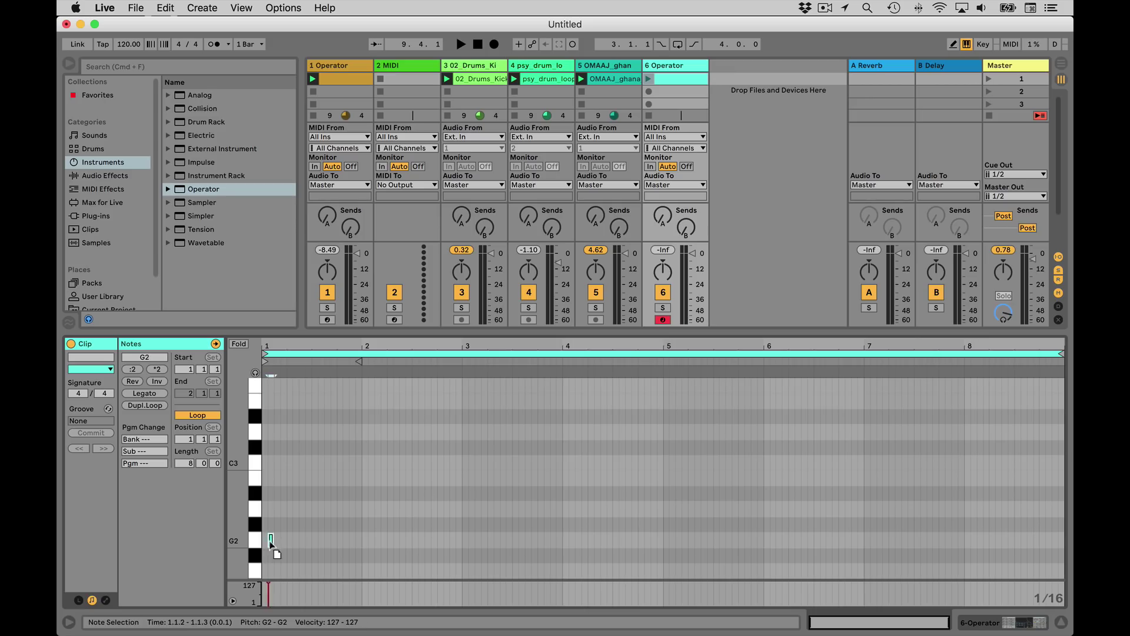
{"action": "left_click_drag", "start_coordinate": [266, 539], "coordinate": [1046, 540]}
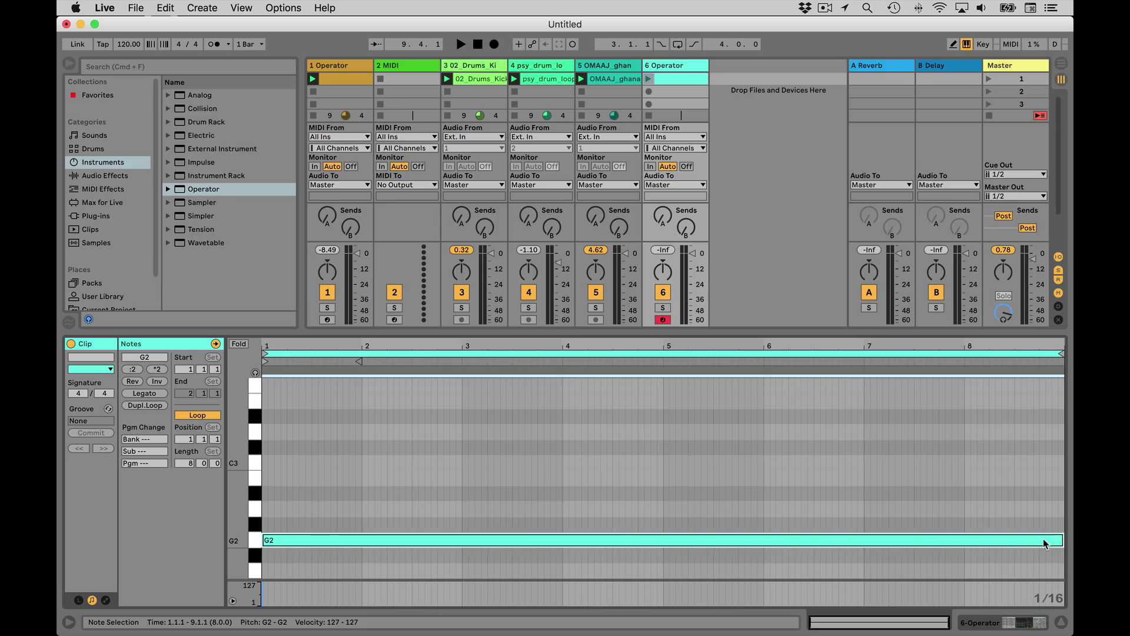
{"action": "left_click_drag", "start_coordinate": [1044, 540], "coordinate": [1045, 440]}
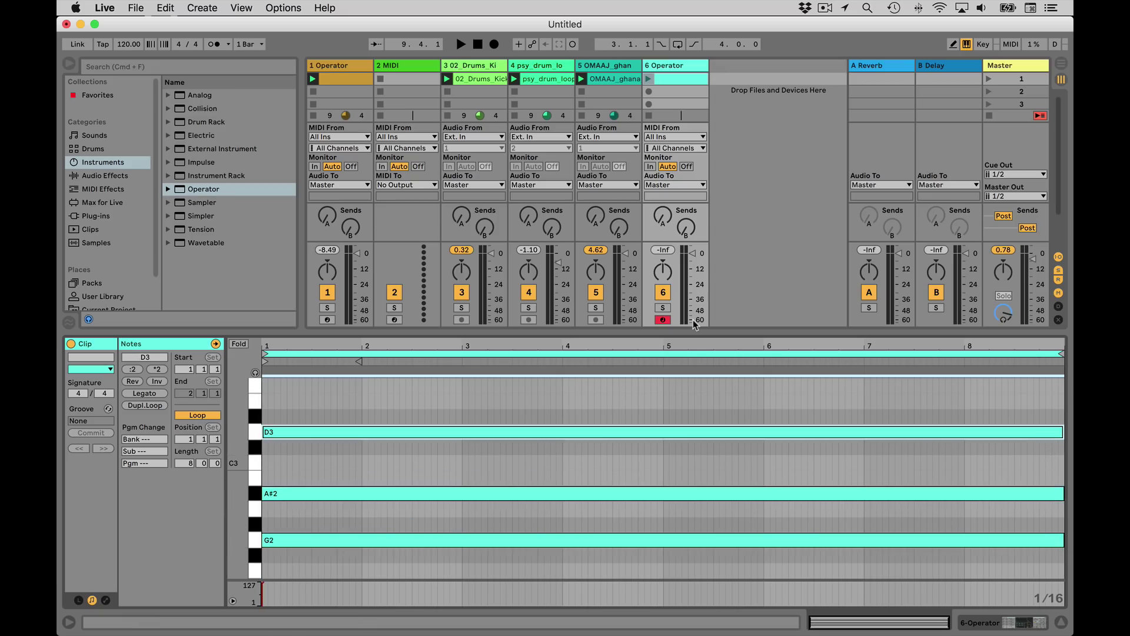
Solo the new Operator chord track and launch its sustained chord clip.
{"action": "left_click", "coordinate": [660, 306]}
{"action": "left_click", "coordinate": [649, 78]}
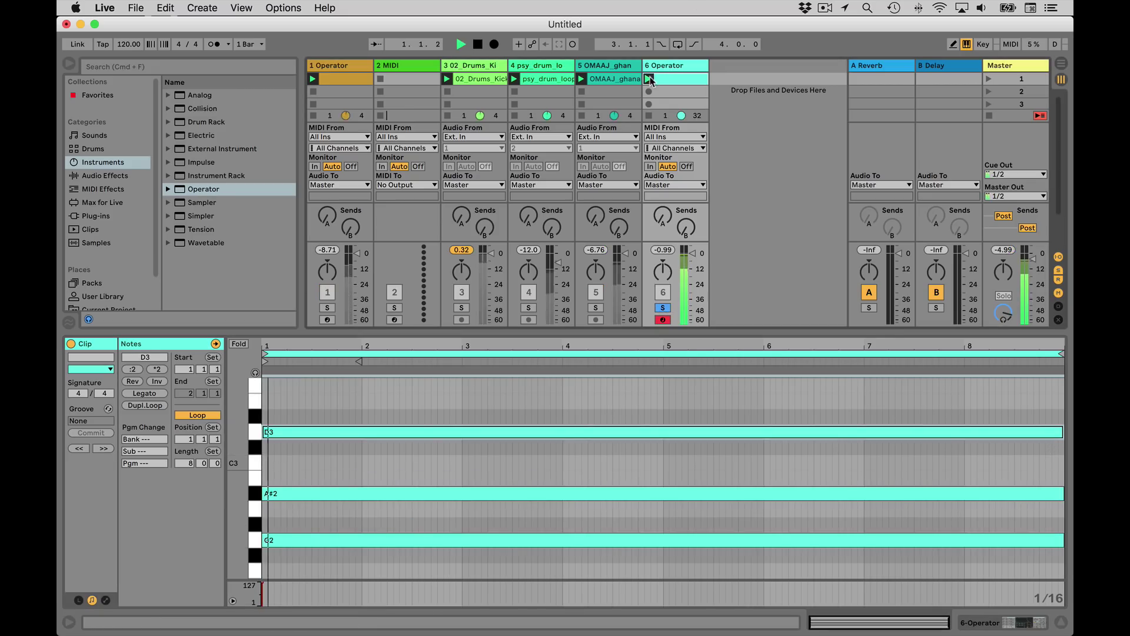
Copy the Specyscope device from the bass Operator track onto the chord track and set its spectrum boost to 0.27 during playback.
{"action": "left_click", "coordinate": [329, 69]}
{"action": "key", "text": "shift+Tab"}
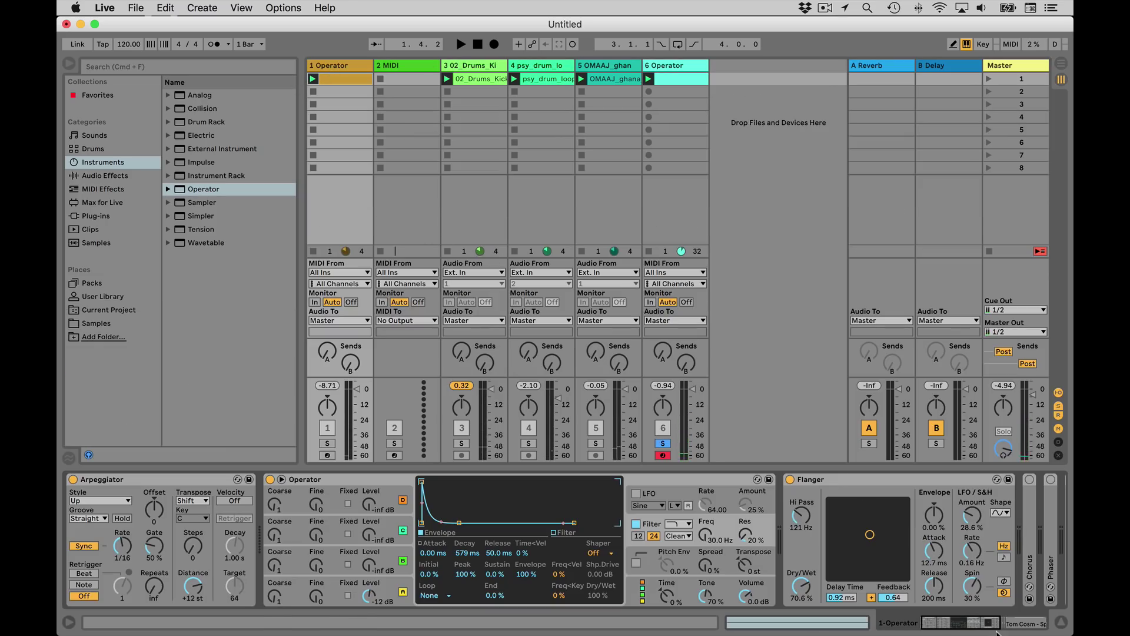
{"action": "left_click", "coordinate": [960, 630]}
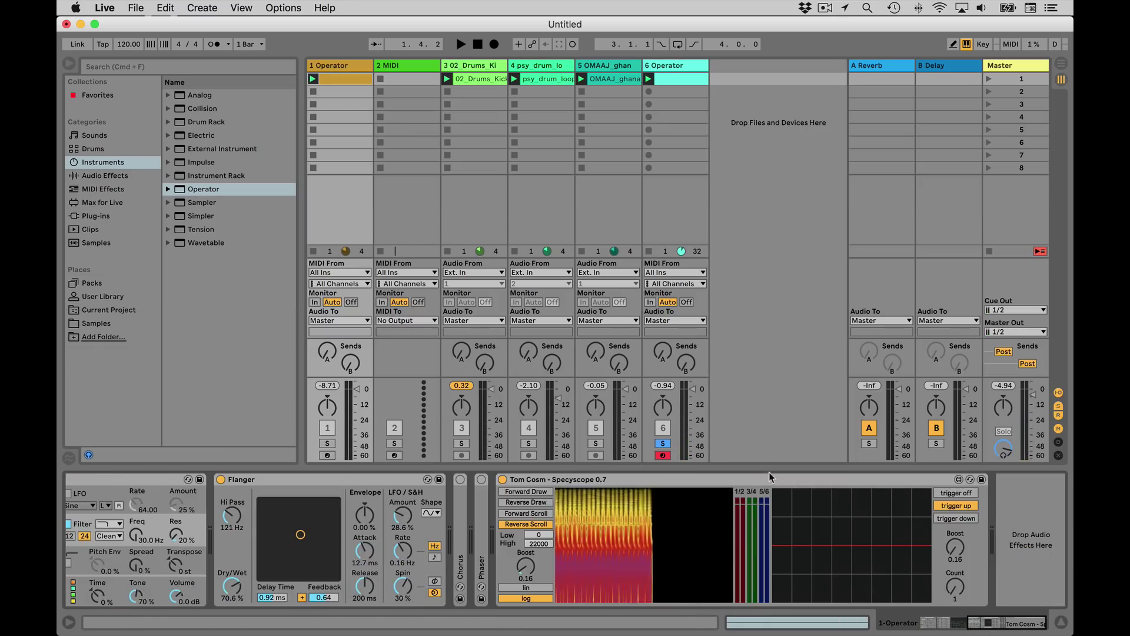
{"action": "left_click", "coordinate": [652, 105]}
{"action": "left_click_drag", "start_coordinate": [652, 104], "coordinate": [658, 88]}
{"action": "key", "text": "space"}
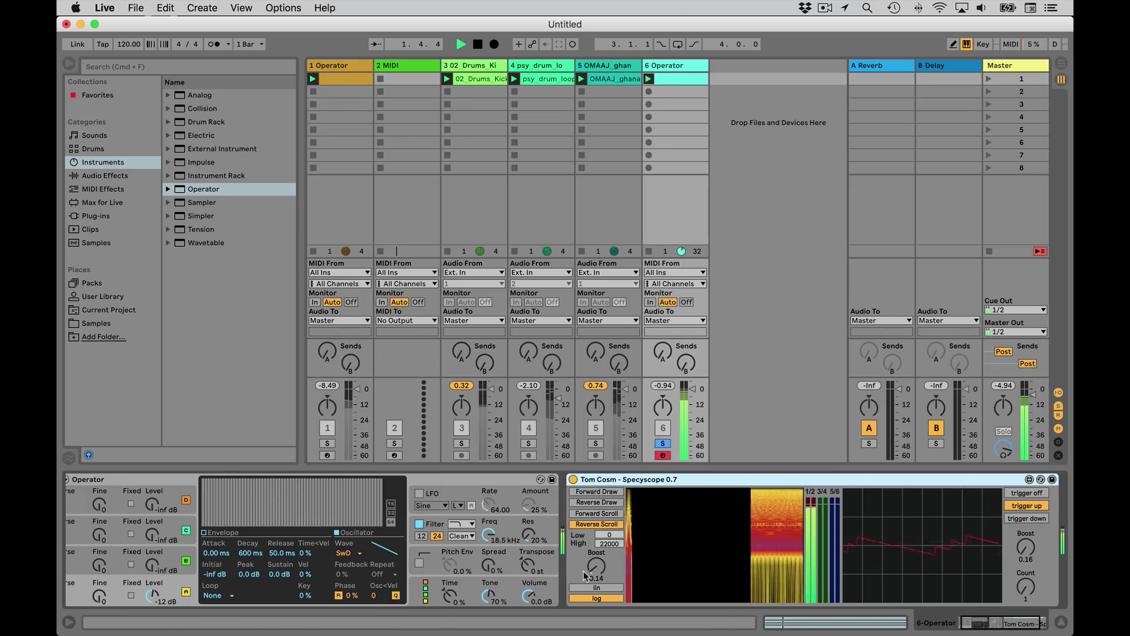
{"action": "left_click_drag", "start_coordinate": [597, 566], "coordinate": [596, 555]}
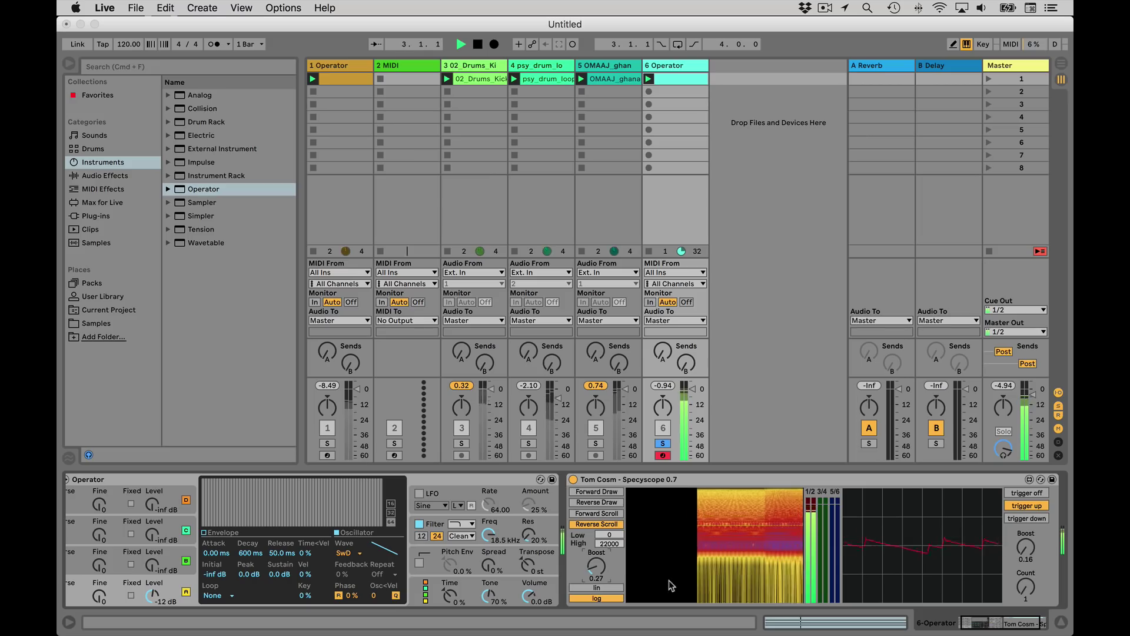
{"action": "key", "text": "space"}
Insert a Phaser between the Operator and the Specyscope on the chord track.
{"action": "left_click", "coordinate": [115, 176]}
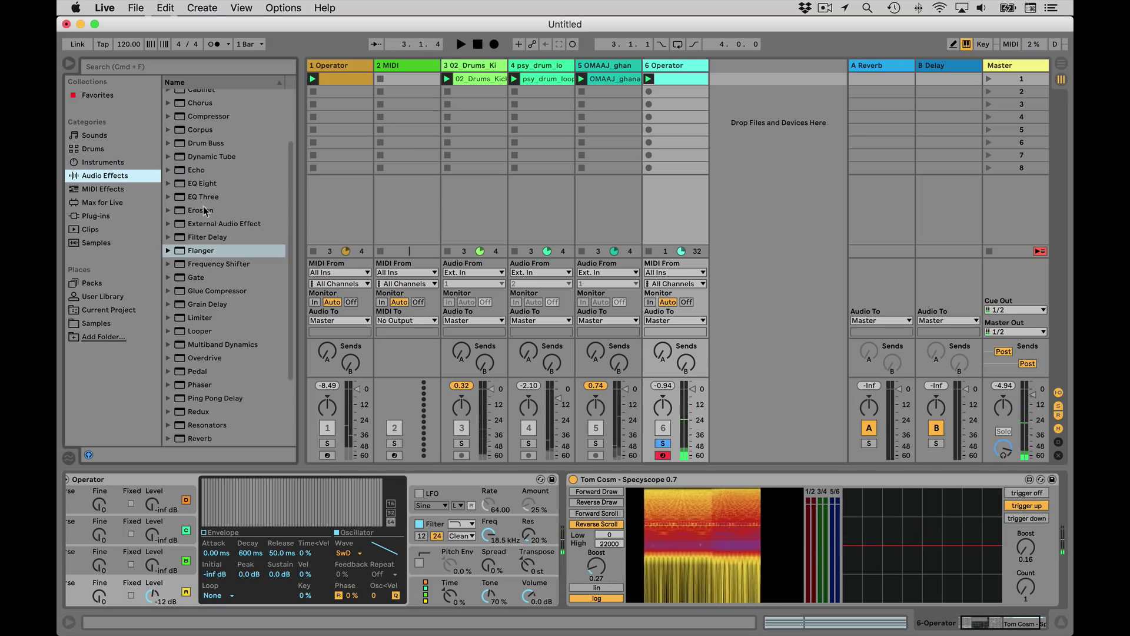
{"action": "scroll", "coordinate": [227, 359], "scroll_direction": "down", "scroll_amount": 3}
{"action": "left_click", "coordinate": [203, 302]}
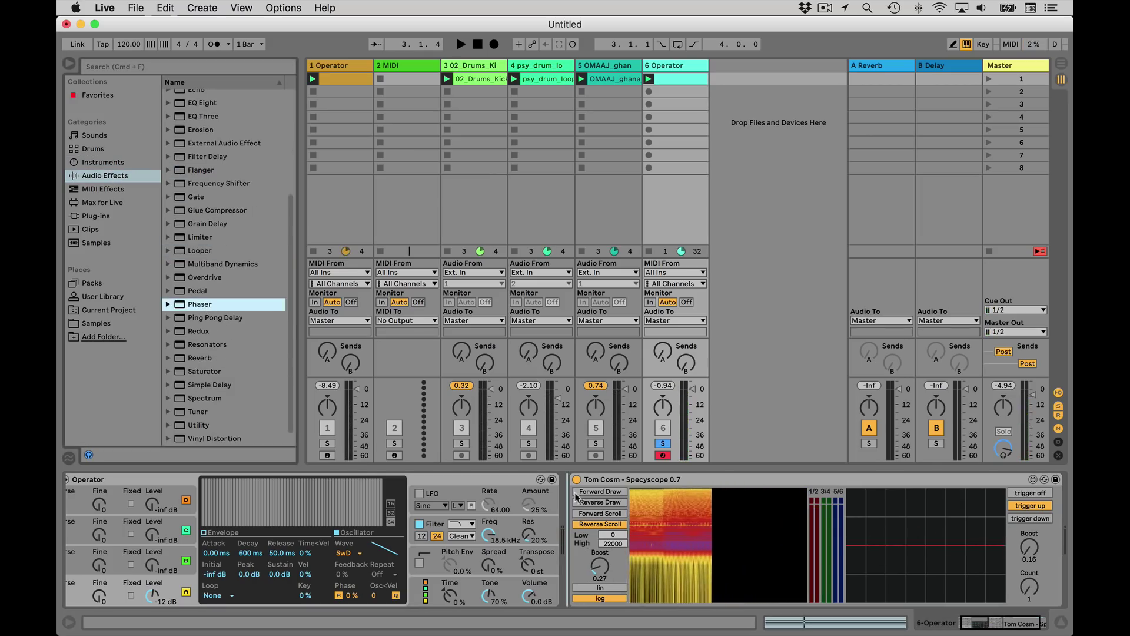
{"action": "left_click_drag", "start_coordinate": [203, 304], "coordinate": [595, 527]}
Play the chord while sweeping the Phaser's frequency, ending at 1.68 kHz with feedback at 0.83.
{"action": "key", "text": "space"}
{"action": "mouse_move", "coordinate": [623, 598]}
{"action": "left_mouse_down"}
{"action": "mouse_move", "coordinate": [622, 632]}
{"action": "mouse_move", "coordinate": [622, 580]}
{"action": "mouse_move", "coordinate": [622, 612]}
{"action": "left_mouse_up"}
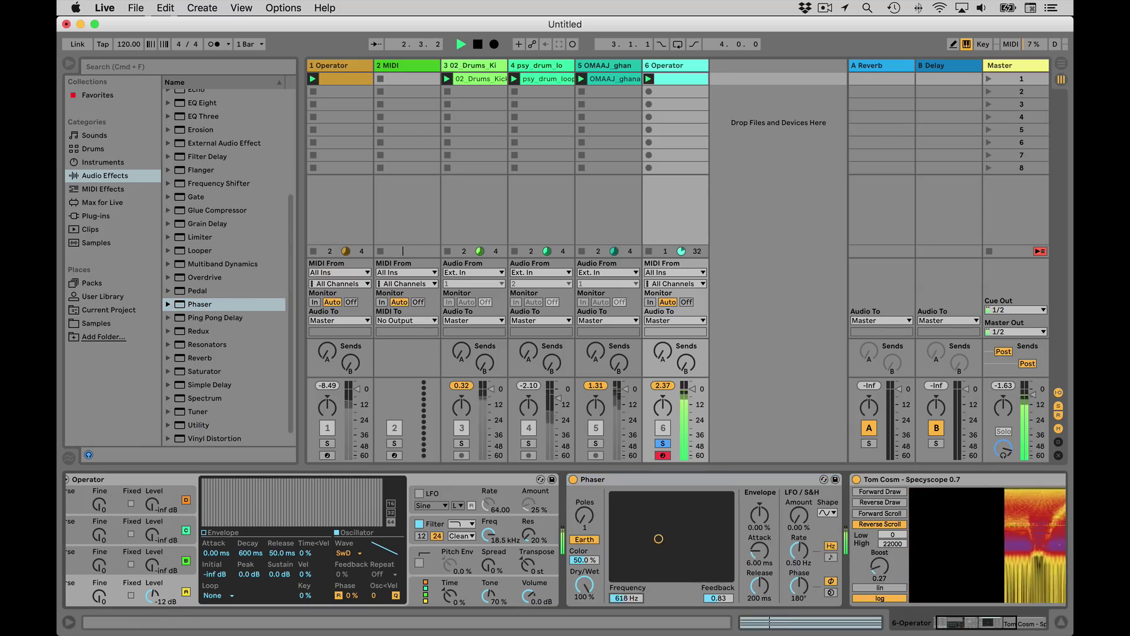
{"action": "key", "text": "space"}
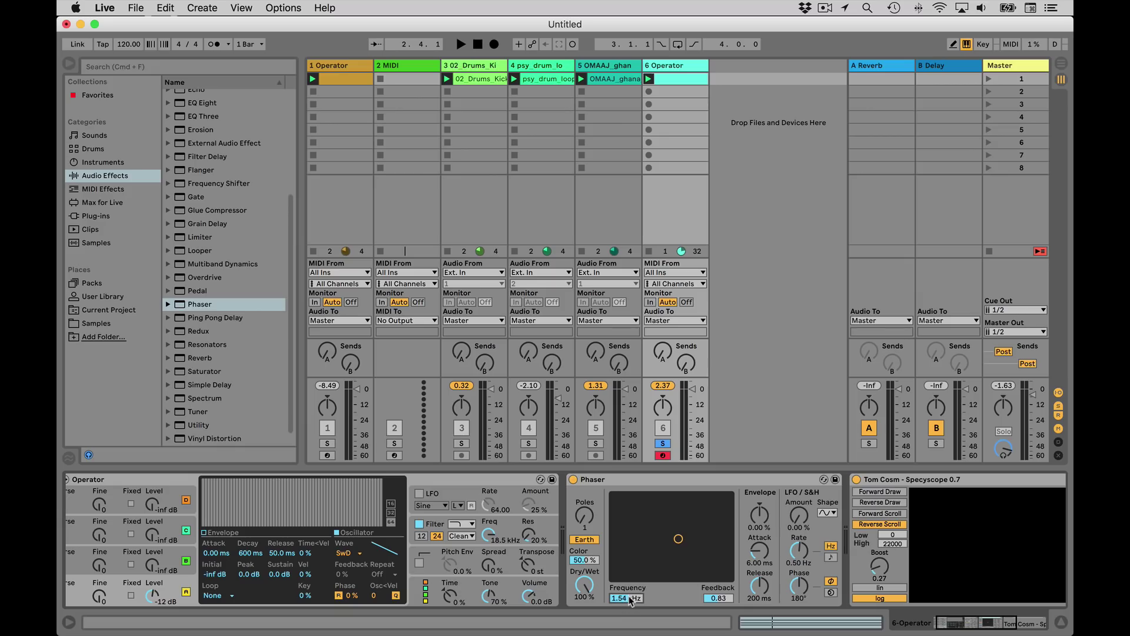
{"action": "key", "text": "space"}
{"action": "left_click_drag", "start_coordinate": [629, 597], "coordinate": [630, 571]}
{"action": "key", "text": "space"}
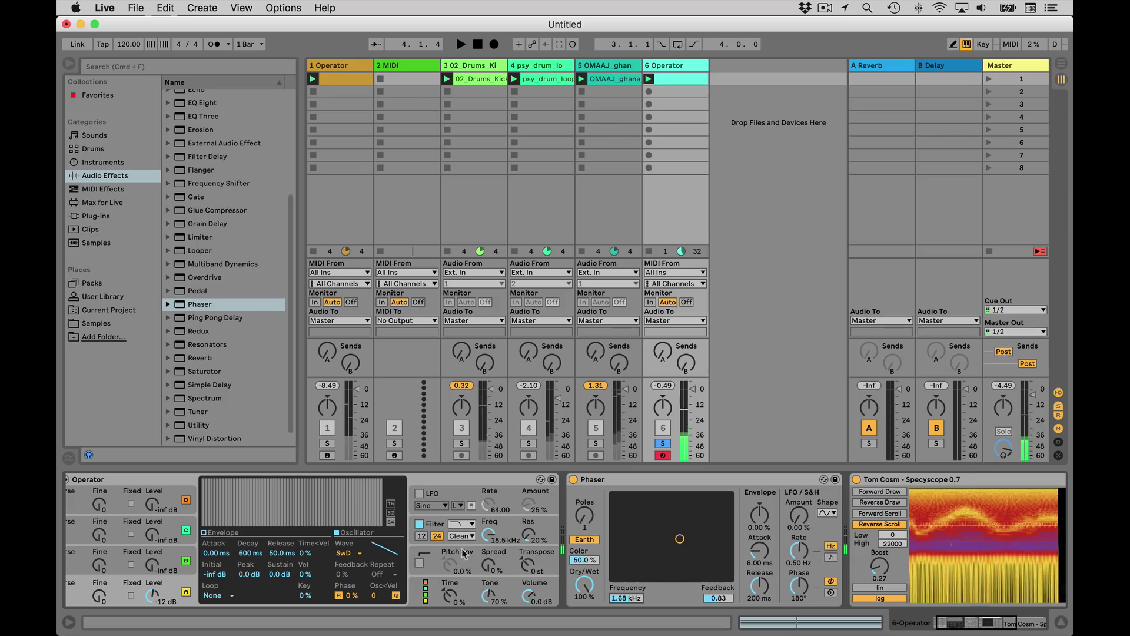
During chord playback, set the Specyscope's spectrum boost to 0.49 and raise the Phaser's poles to 5.
{"action": "left_click", "coordinate": [967, 623]}
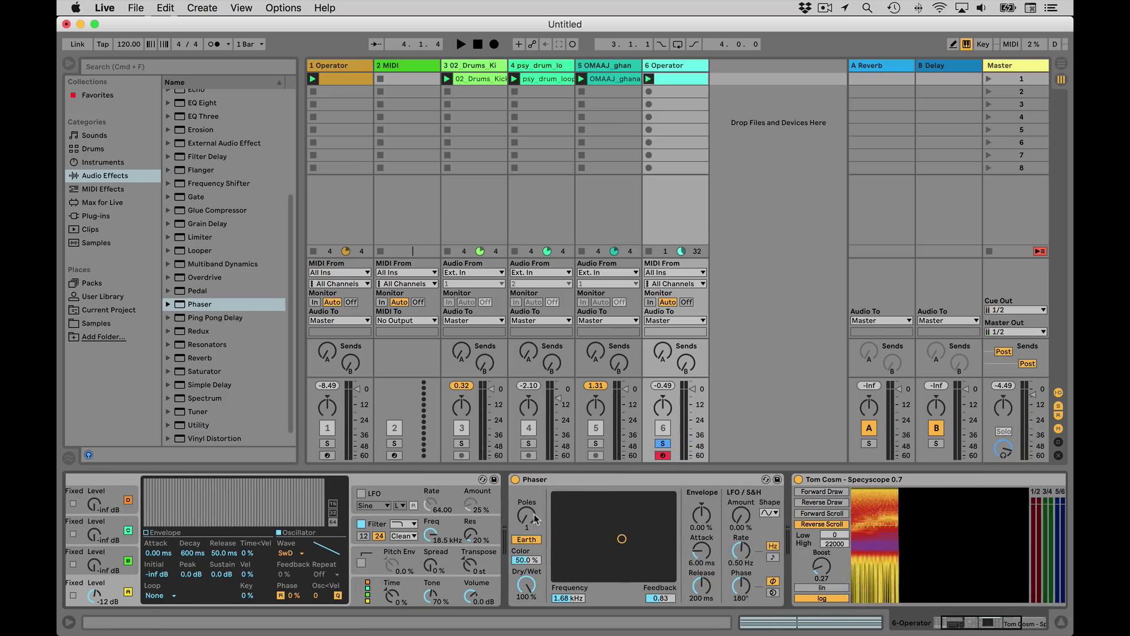
{"action": "key", "text": "space"}
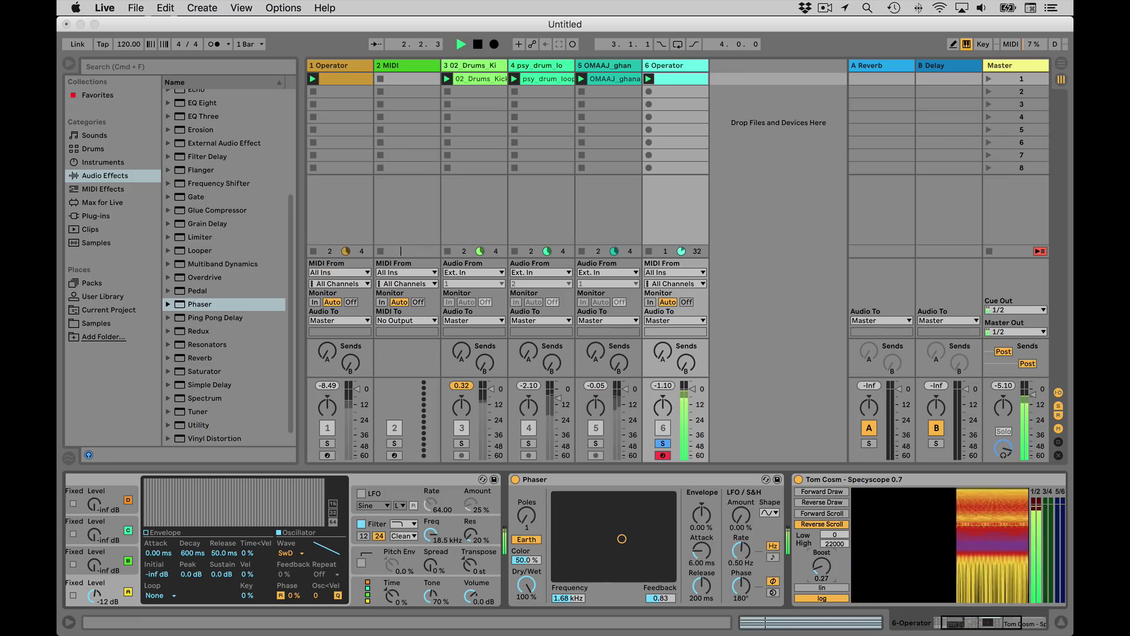
{"action": "left_click_drag", "start_coordinate": [822, 566], "coordinate": [822, 565]}
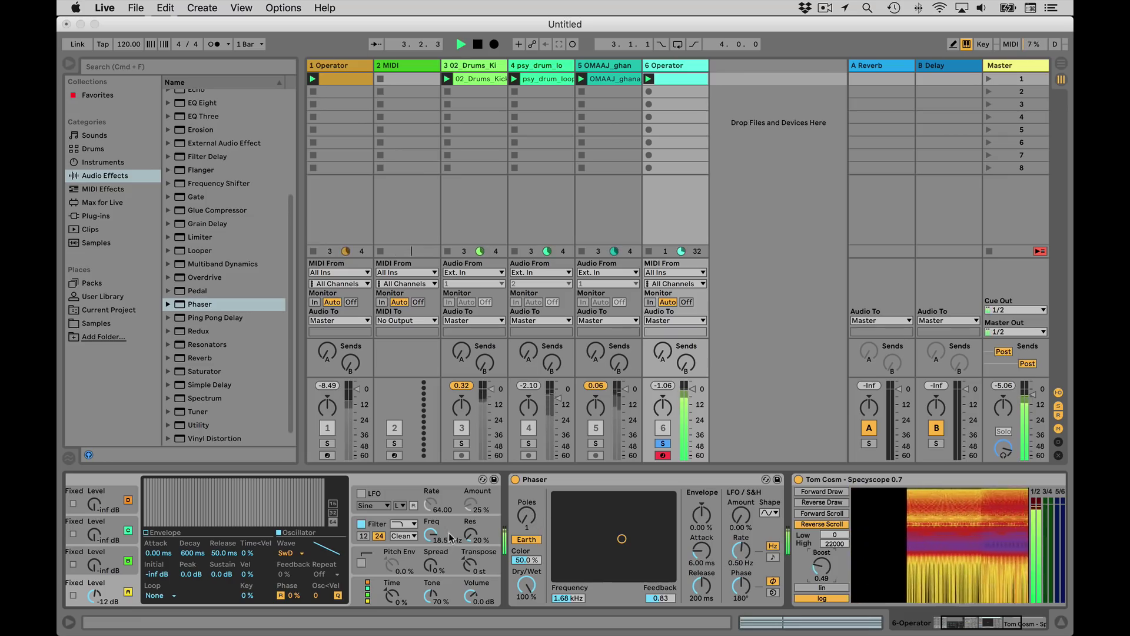
{"action": "left_click", "coordinate": [527, 520]}
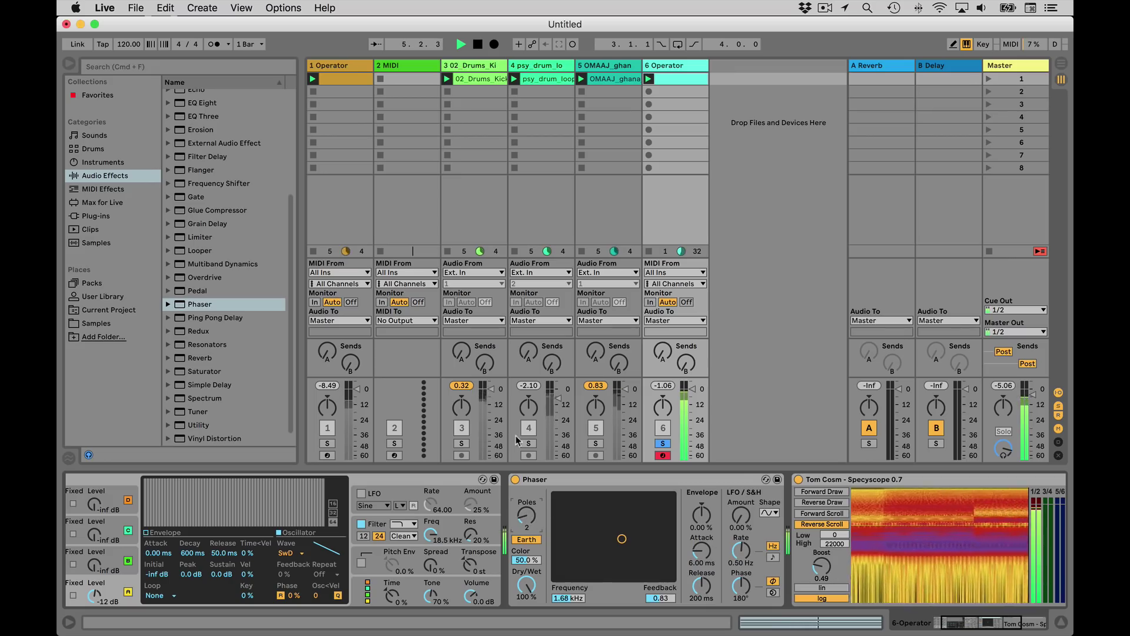
{"action": "left_click_drag", "start_coordinate": [526, 515], "coordinate": [526, 509]}
{"action": "left_click_drag", "start_coordinate": [541, 452], "coordinate": [541, 434]}
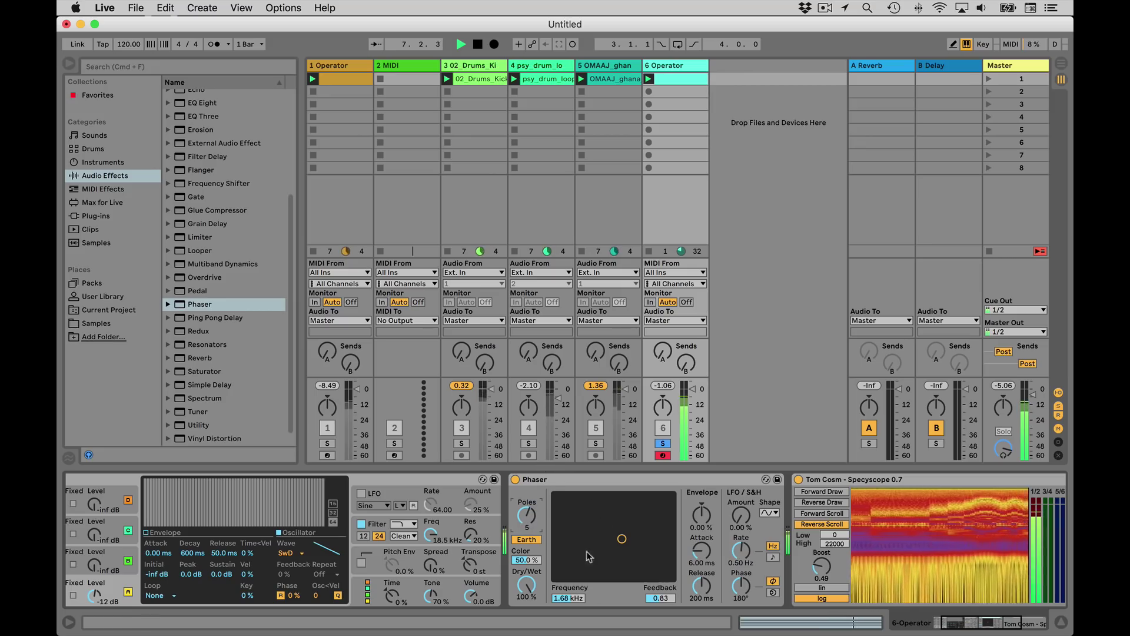
Audition the Phaser's color at 71.9% while sweeping the frequency to 3.69 kHz, and reset the color to 50%.
{"action": "mouse_move", "coordinate": [571, 597]}
{"action": "left_mouse_down"}
{"action": "mouse_move", "coordinate": [571, 623]}
{"action": "mouse_move", "coordinate": [571, 579]}
{"action": "mouse_move", "coordinate": [571, 612]}
{"action": "mouse_move", "coordinate": [571, 592]}
{"action": "mouse_move", "coordinate": [571, 602]}
{"action": "left_mouse_up"}
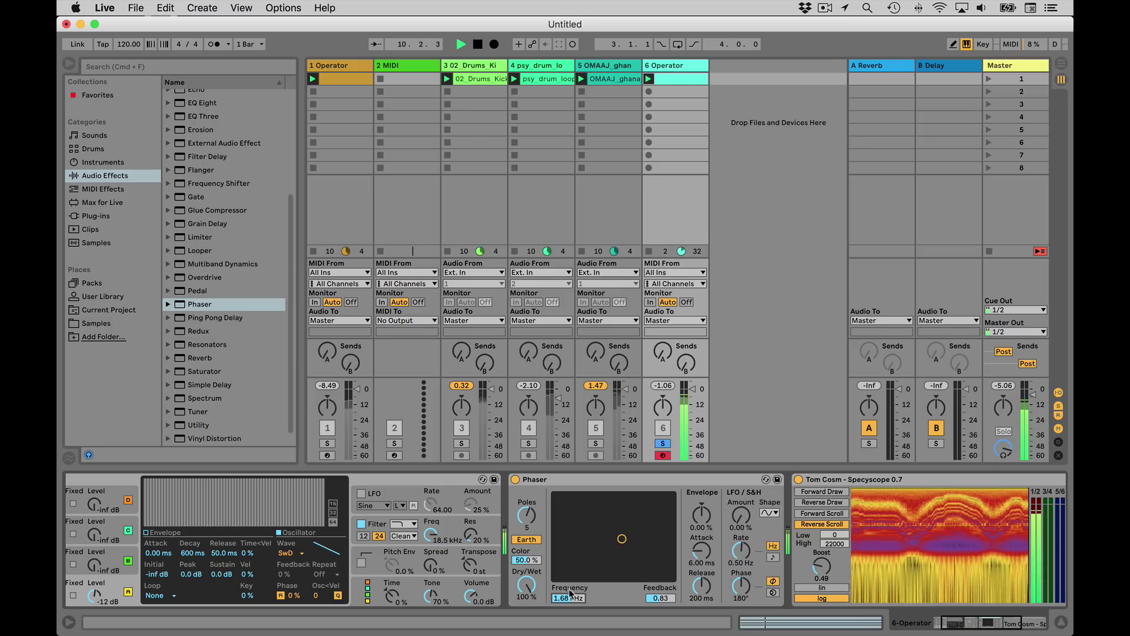
{"action": "left_click_drag", "start_coordinate": [527, 564], "coordinate": [527, 538]}
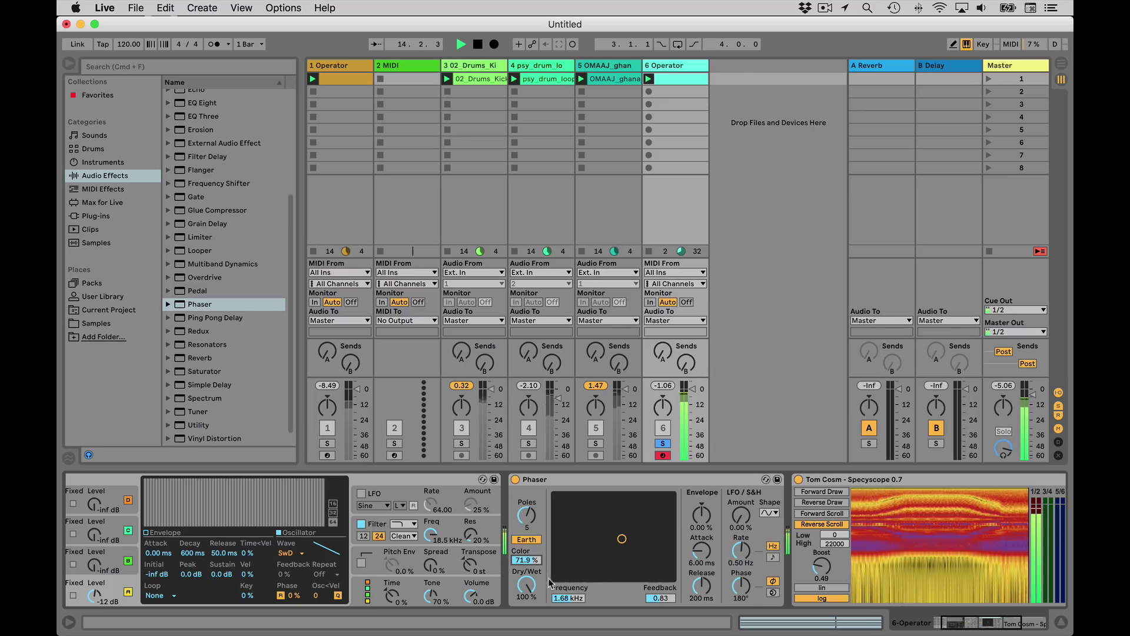
{"action": "mouse_move", "coordinate": [568, 599]}
{"action": "left_mouse_down"}
{"action": "mouse_move", "coordinate": [568, 574]}
{"action": "mouse_move", "coordinate": [569, 602]}
{"action": "mouse_move", "coordinate": [568, 582]}
{"action": "left_mouse_up"}
{"action": "double_click", "coordinate": [529, 561]}
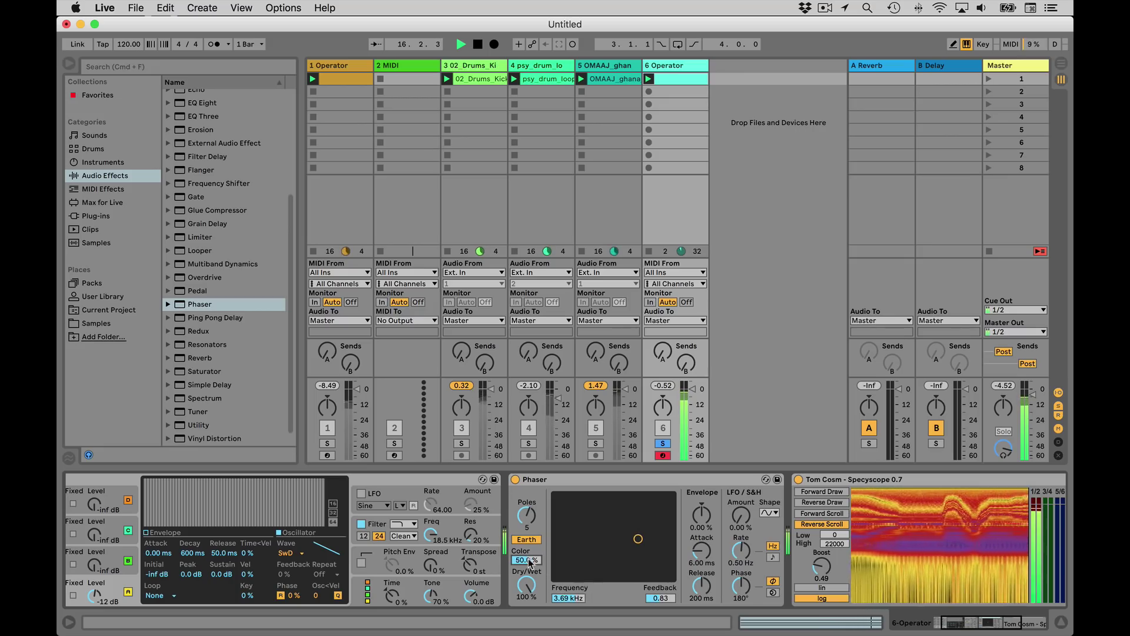
Compare the Phaser's Space and Earth modes while sweeping the frequency to 999 Hz and reducing the poles to 2, ending in Earth mode.
{"action": "left_click", "coordinate": [528, 538]}
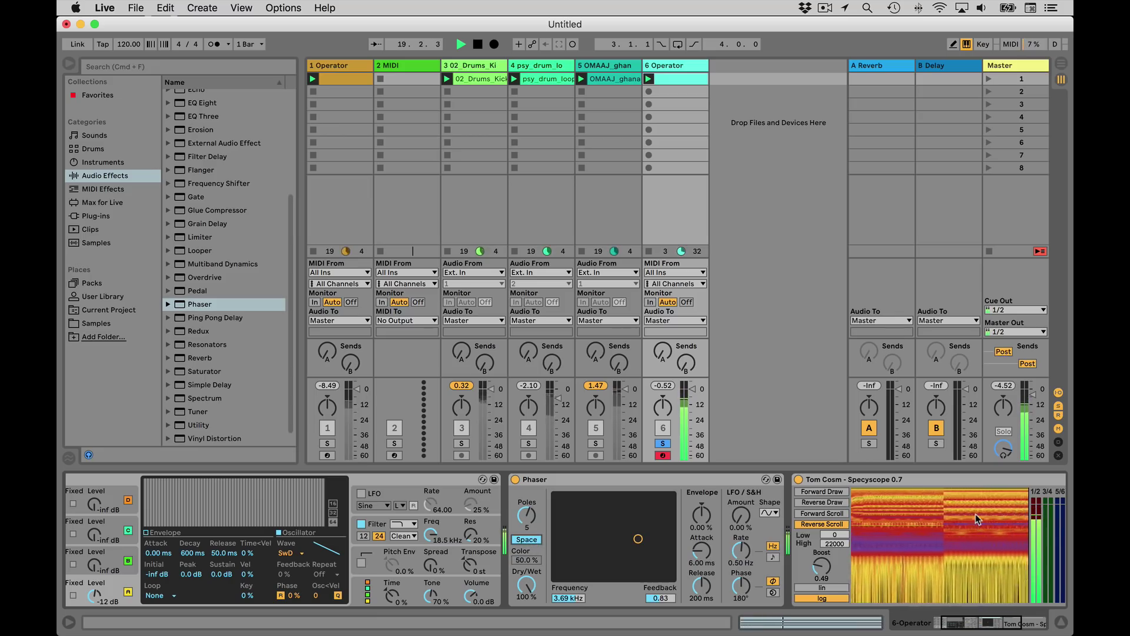
{"action": "left_click", "coordinate": [528, 540]}
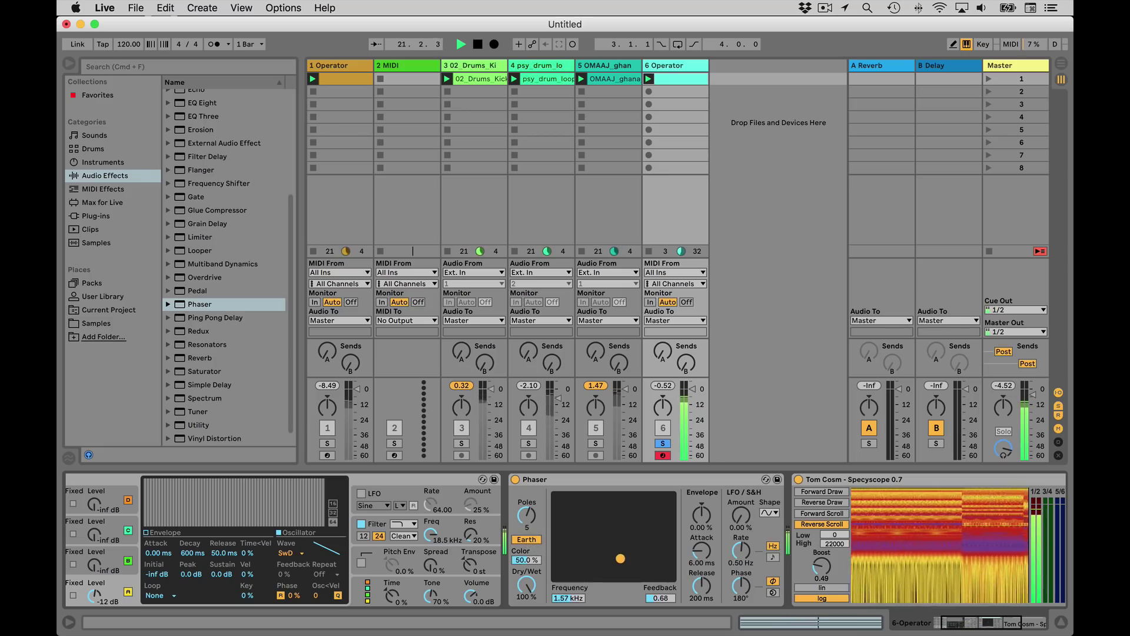
{"action": "left_click", "coordinate": [527, 539]}
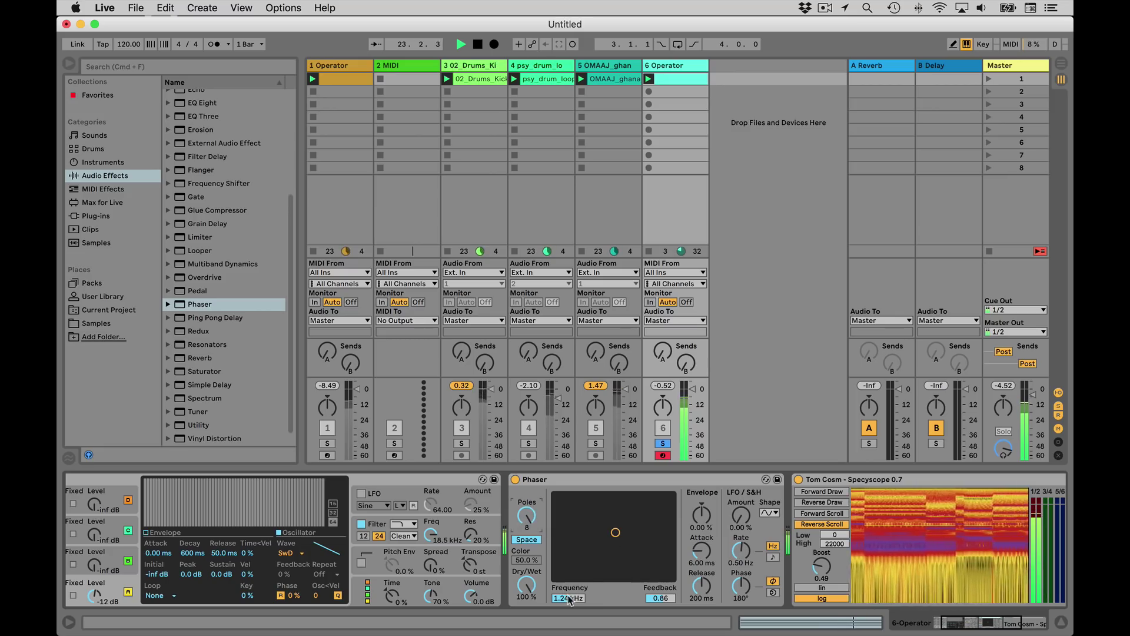
{"action": "mouse_move", "coordinate": [570, 599]}
{"action": "left_mouse_down"}
{"action": "mouse_move", "coordinate": [570, 620]}
{"action": "mouse_move", "coordinate": [570, 591]}
{"action": "left_mouse_up"}
{"action": "left_click_drag", "start_coordinate": [536, 522], "coordinate": [540, 555]}
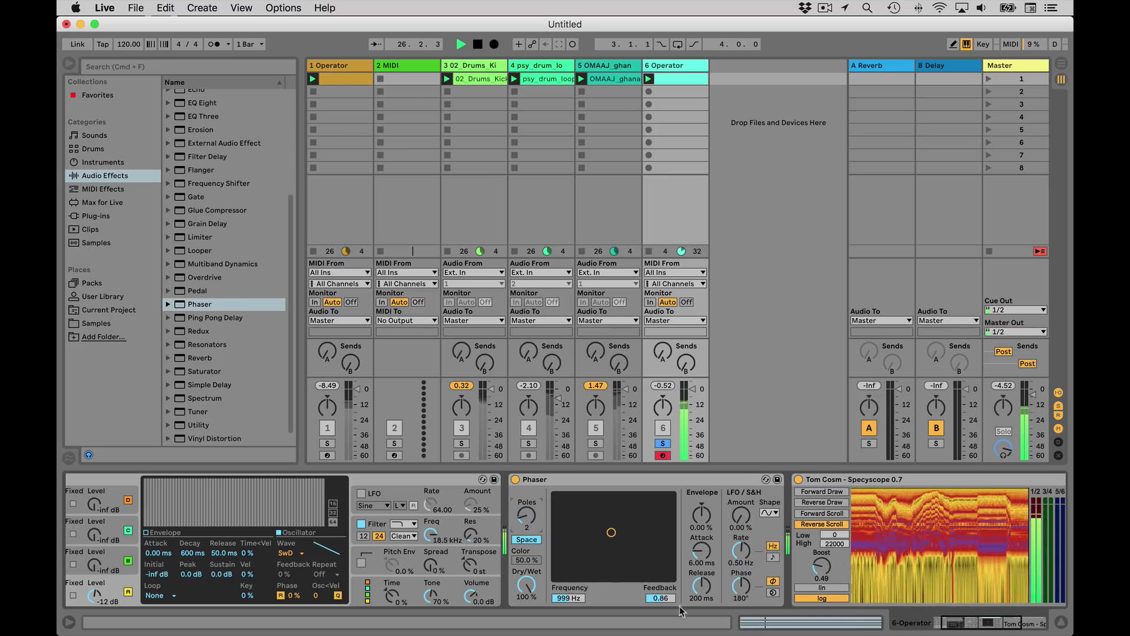
{"action": "left_click", "coordinate": [526, 539]}
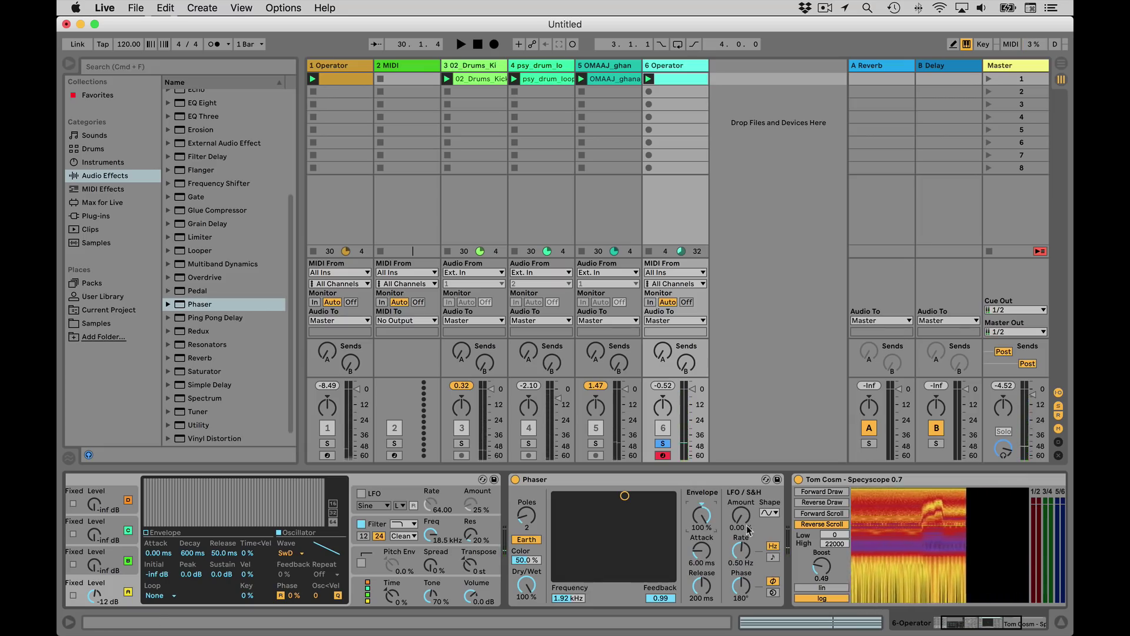
Set the Phaser to 4 poles with an LFO amount of 69.8% and a rate of 0.10 Hz while auditioning the chord.
{"action": "key", "text": "space"}
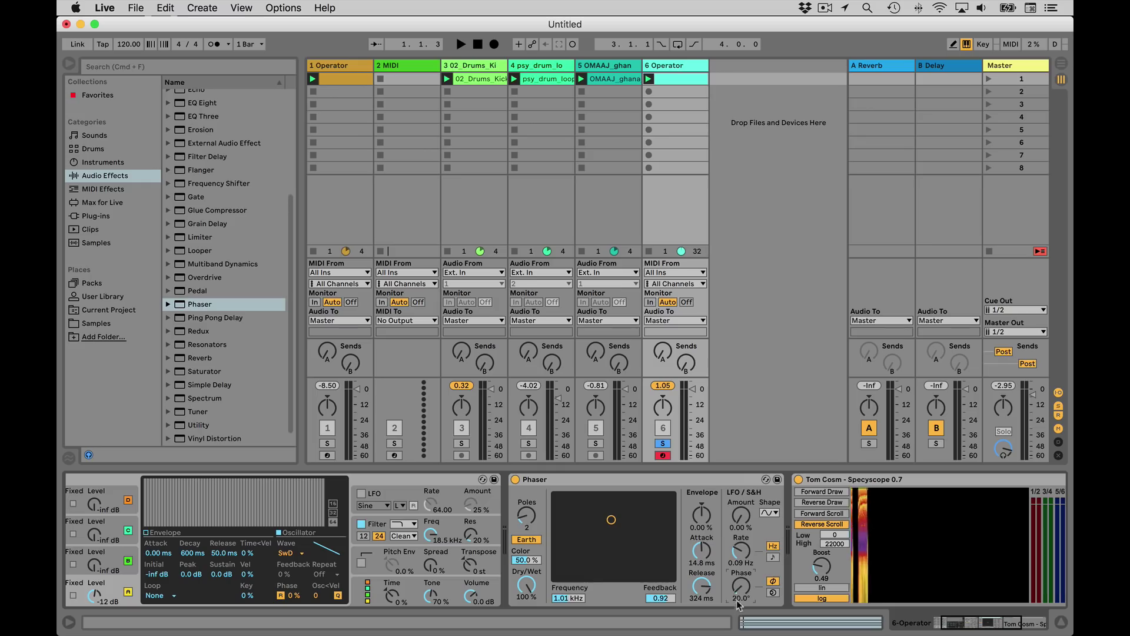
{"action": "key", "text": "space"}
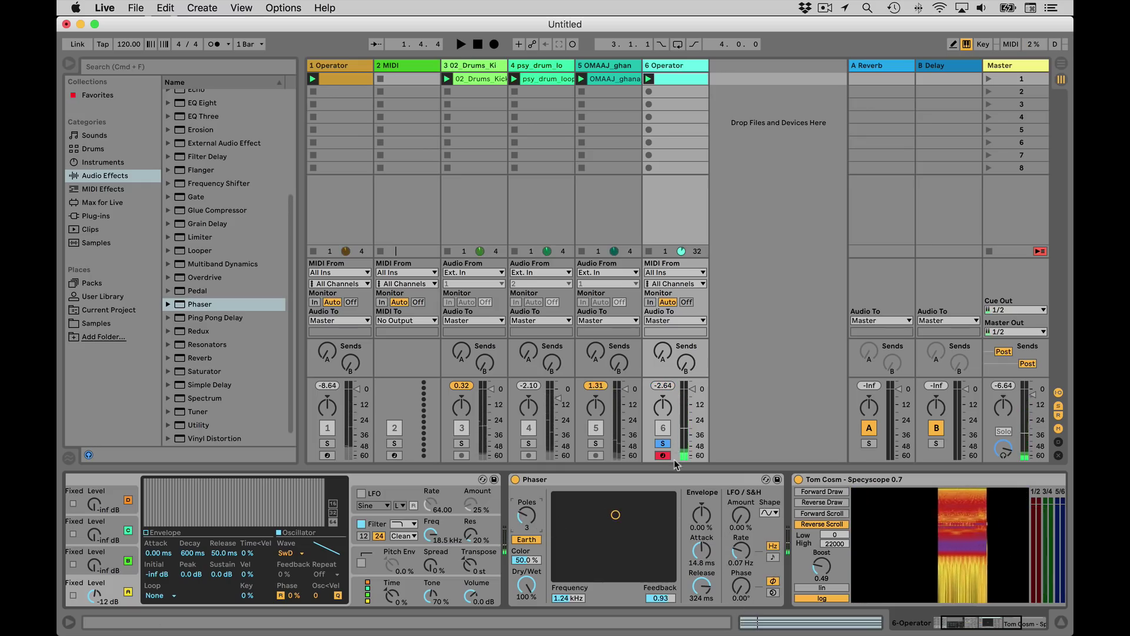
{"action": "key", "text": "space"}
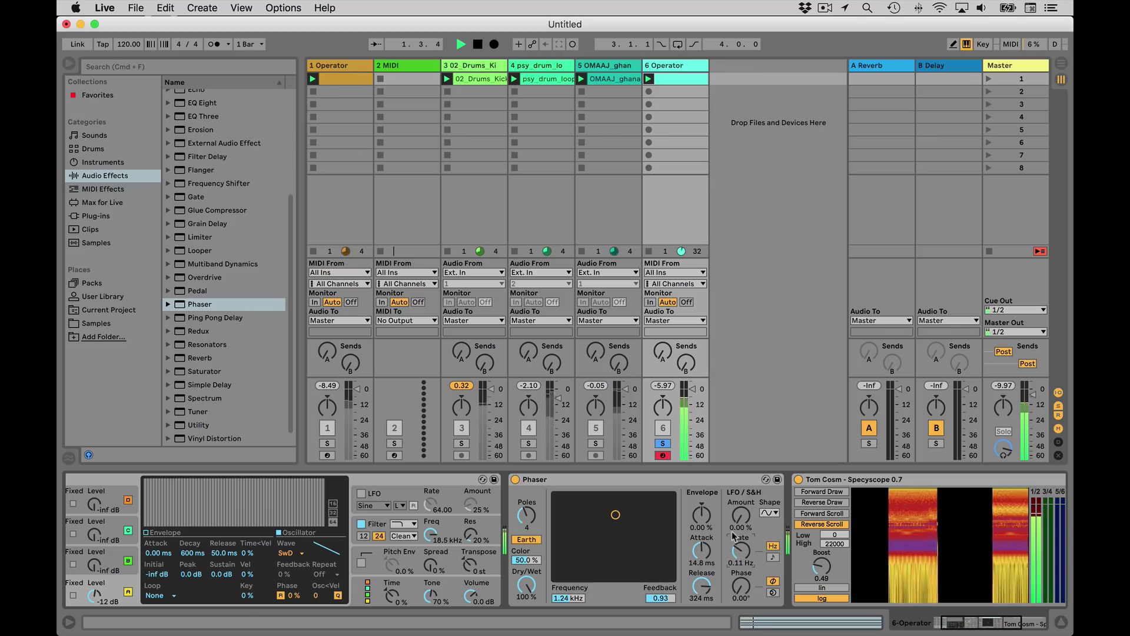
{"action": "left_click_drag", "start_coordinate": [741, 516], "coordinate": [741, 457]}
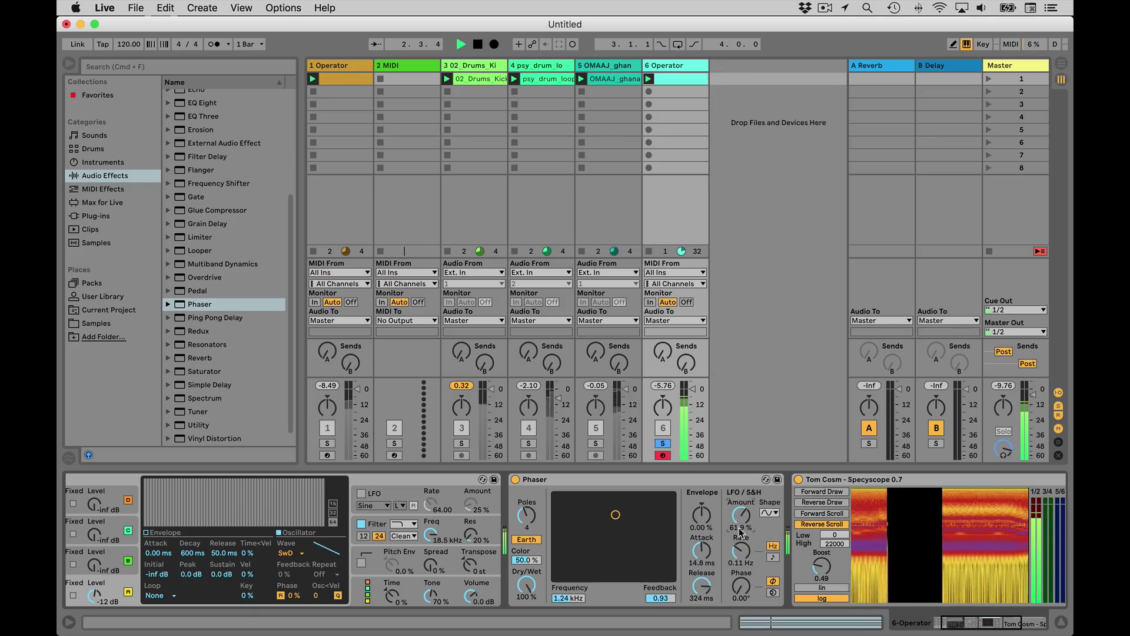
{"action": "left_click_drag", "start_coordinate": [738, 553], "coordinate": [738, 554]}
{"action": "left_click_drag", "start_coordinate": [738, 516], "coordinate": [738, 506]}
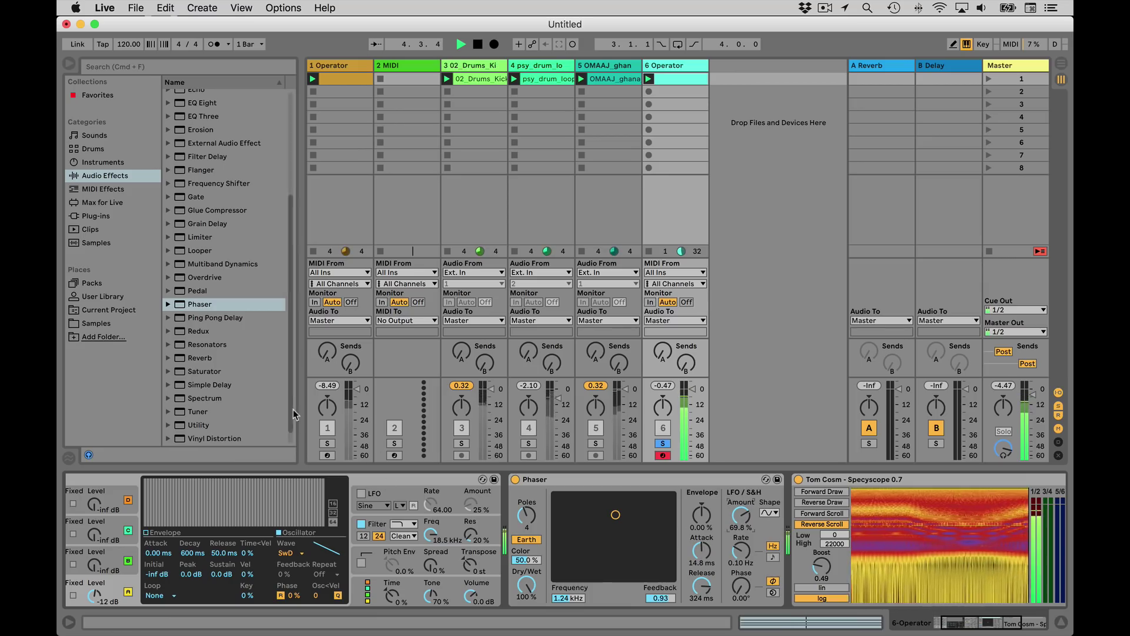
{"action": "key", "text": "space"}
Add a Reverb after the Phaser with Hi Cut off, a decay time of 8.57 s and dry/wet at 38%, and play the chord.
{"action": "left_click", "coordinate": [193, 358]}
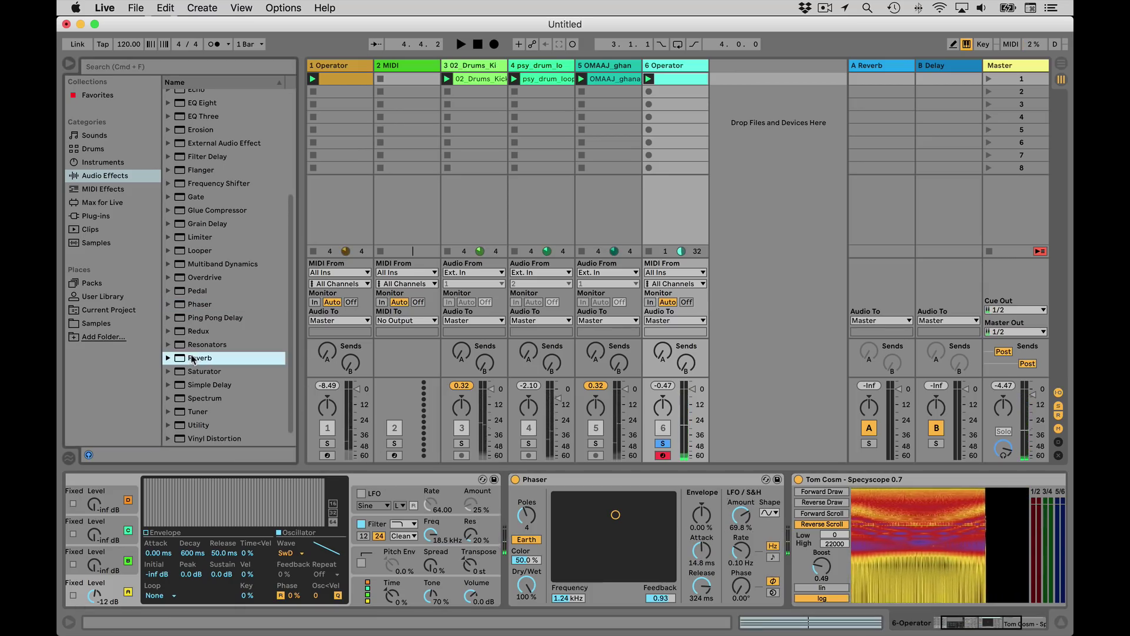
{"action": "left_click_drag", "start_coordinate": [192, 358], "coordinate": [774, 490]}
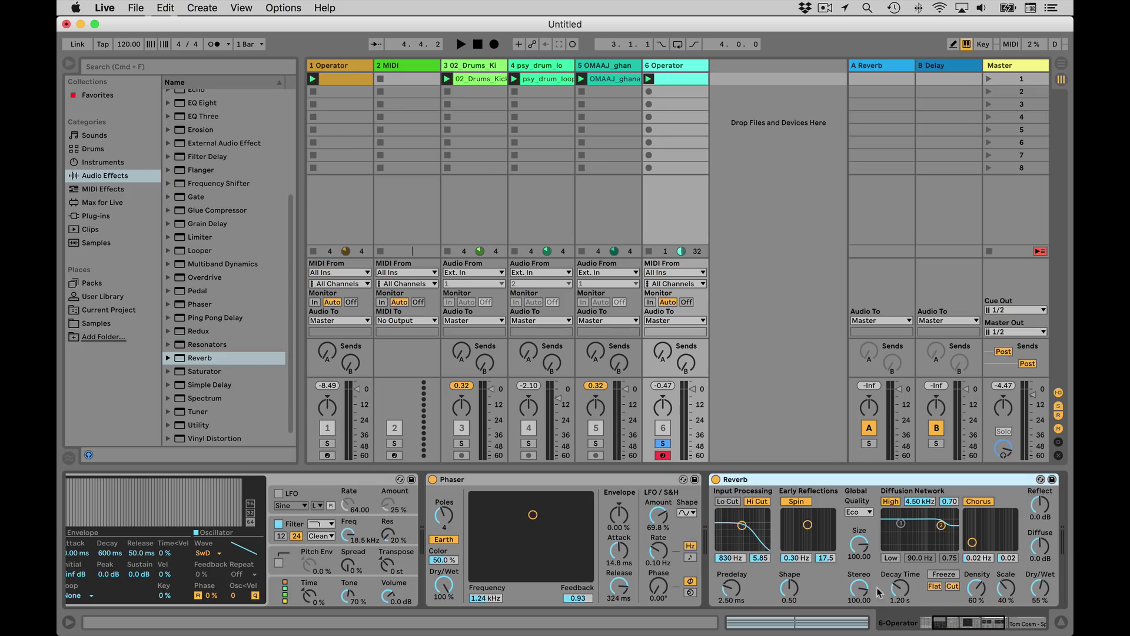
{"action": "left_click", "coordinate": [758, 501]}
{"action": "left_click_drag", "start_coordinate": [900, 587], "coordinate": [900, 583]}
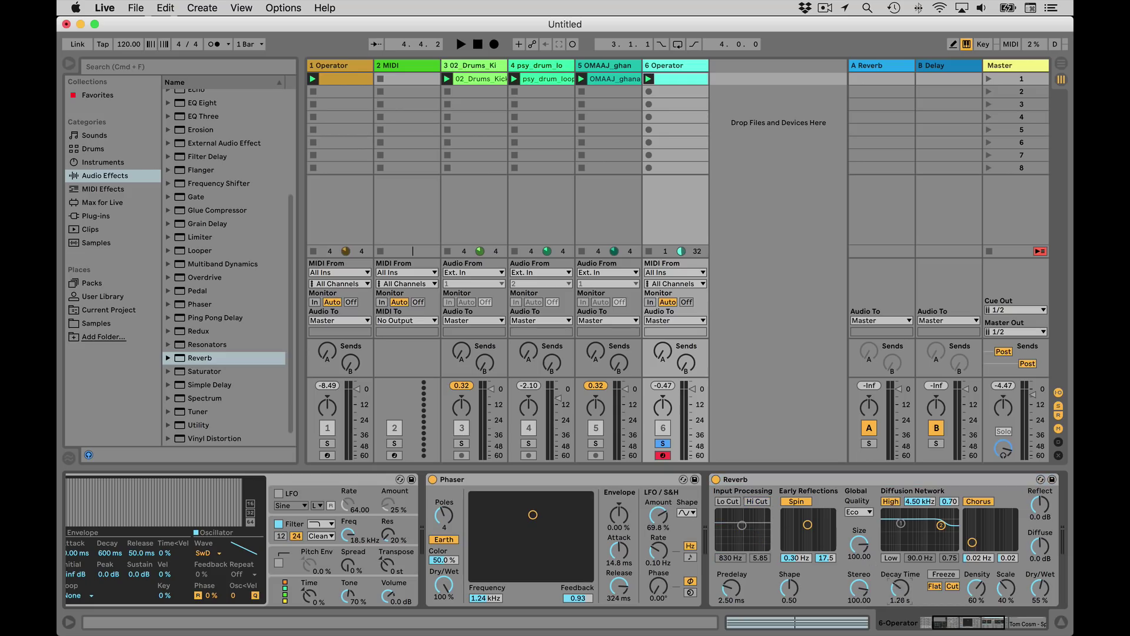
{"action": "left_click_drag", "start_coordinate": [1039, 588], "coordinate": [1040, 592]}
{"action": "key", "text": "space"}
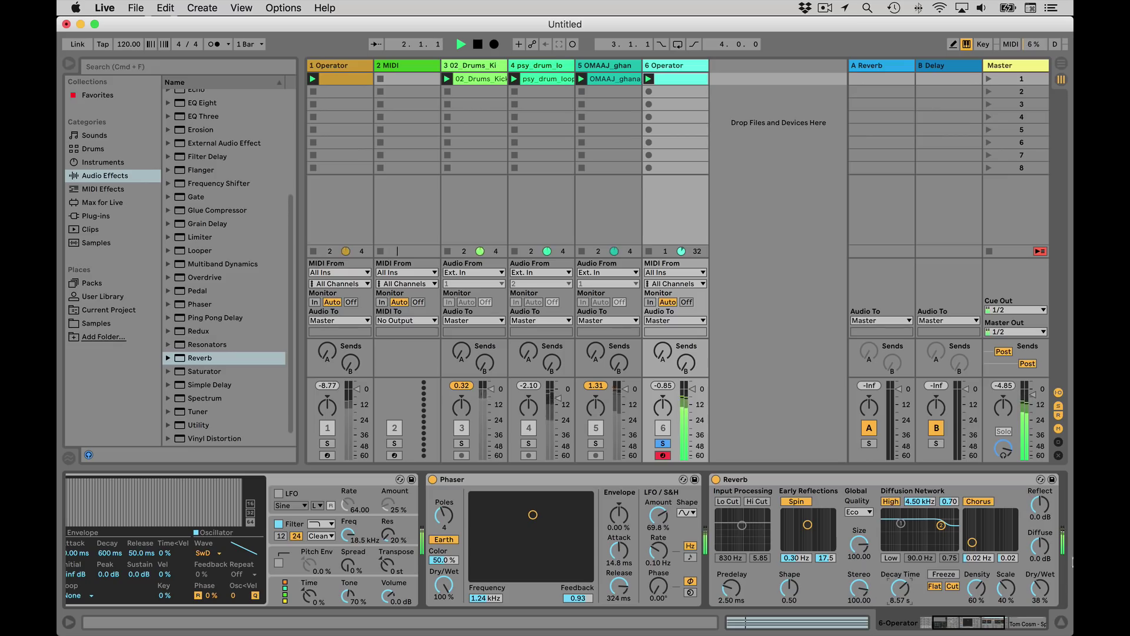
Set the Phaser's feedback to 0.82, its LFO rate to 0.08 Hz and phase to 117° while auditioning the chord with reverb.
{"action": "left_click_drag", "start_coordinate": [984, 616], "coordinate": [971, 622]}
{"action": "key", "text": "space"}
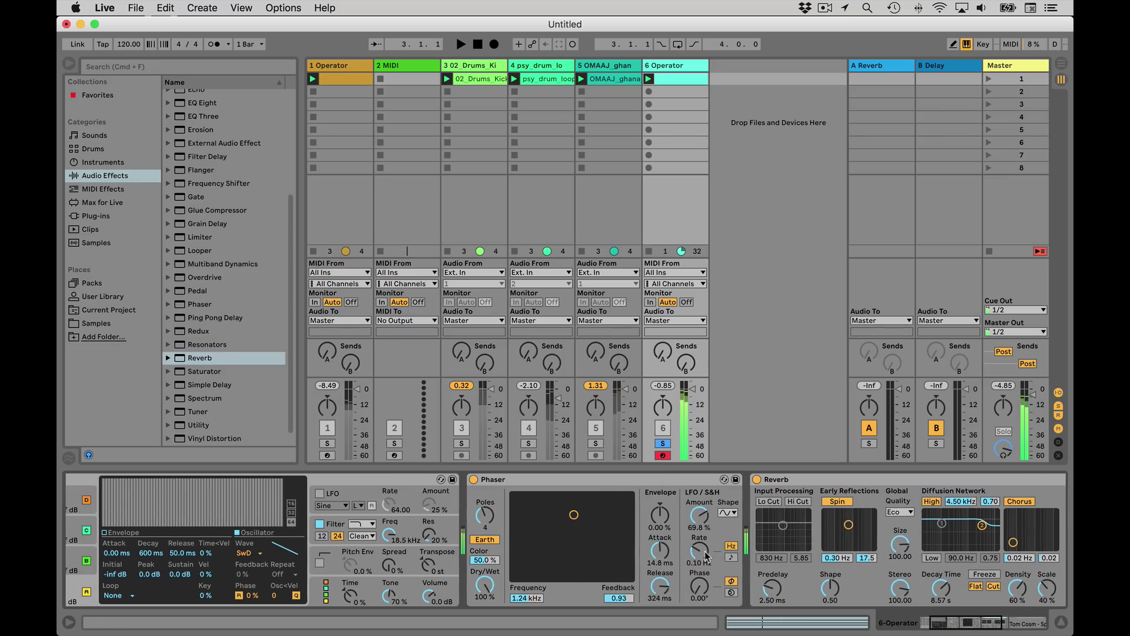
{"action": "key", "text": "space"}
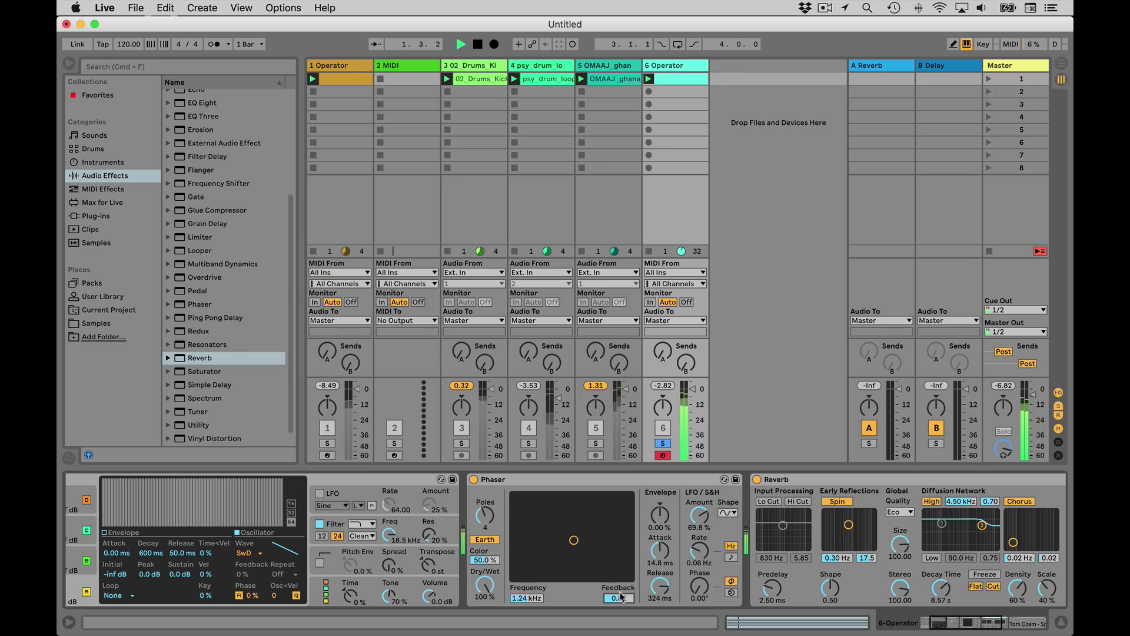
{"action": "key", "text": "space"}
{"action": "key", "text": "space"}
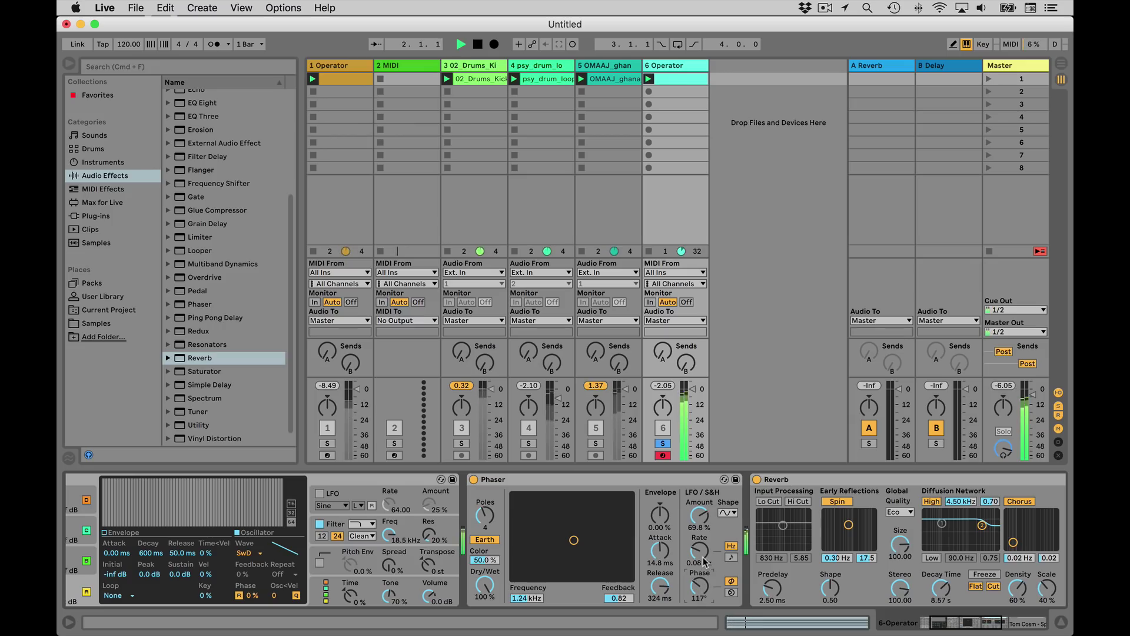
Unsolo the chord track, set its volume to -1.6 dB while the full mix plays, and stop playback.
{"action": "left_click", "coordinate": [662, 443]}
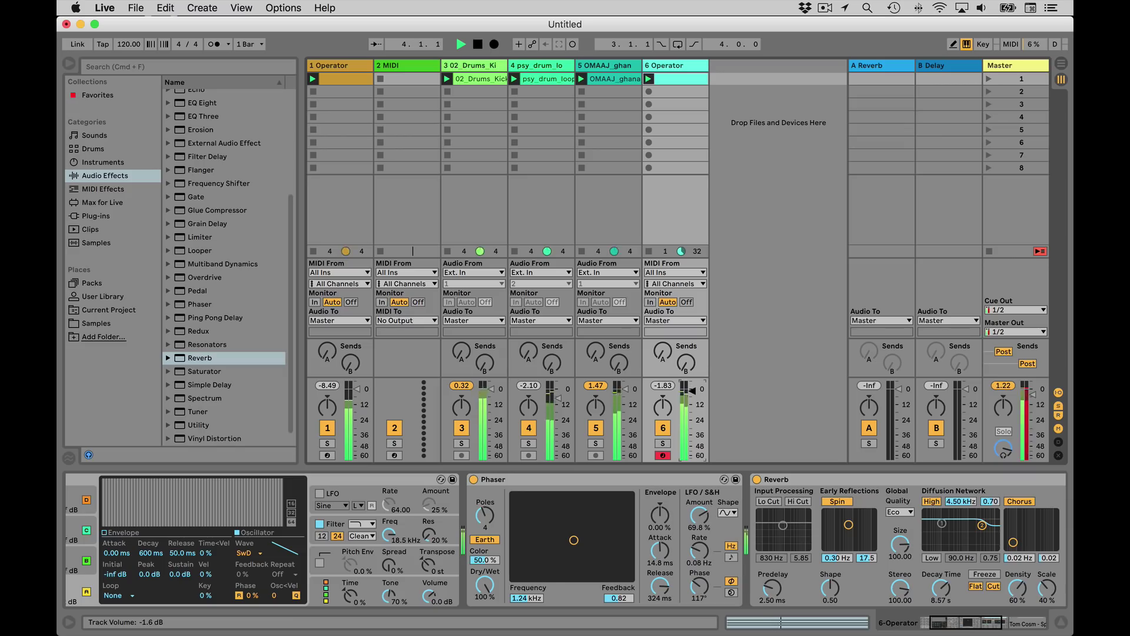
{"action": "key", "text": "space"}
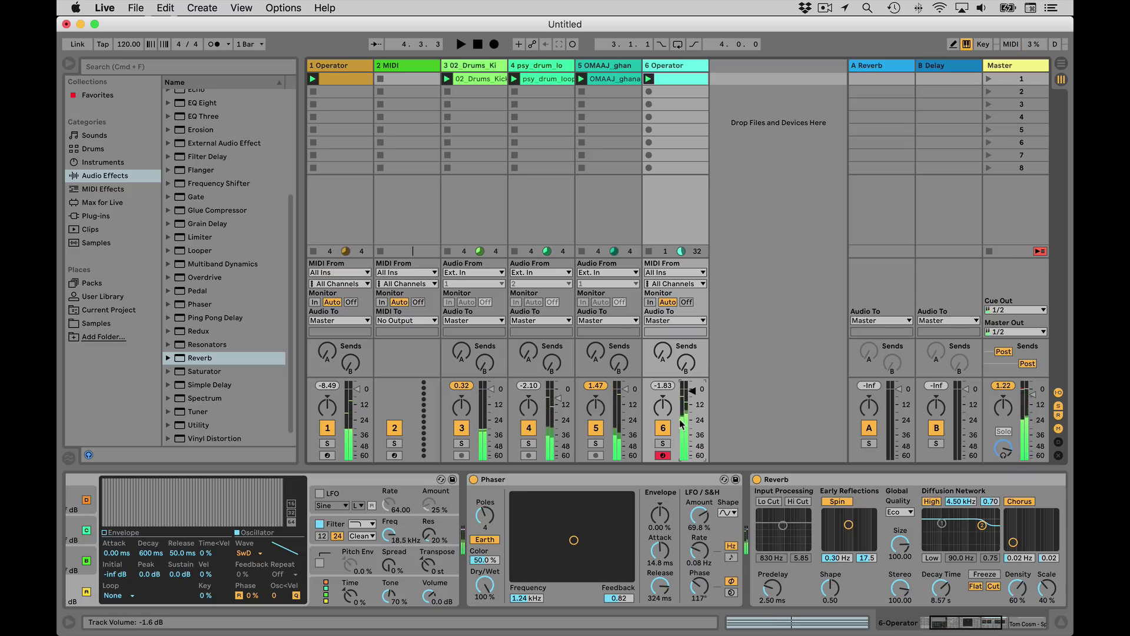
Group the chord track's Phaser into an Audio Effect Rack, show its chain list and name the chain Phase 1.
{"action": "left_click", "coordinate": [648, 478]}
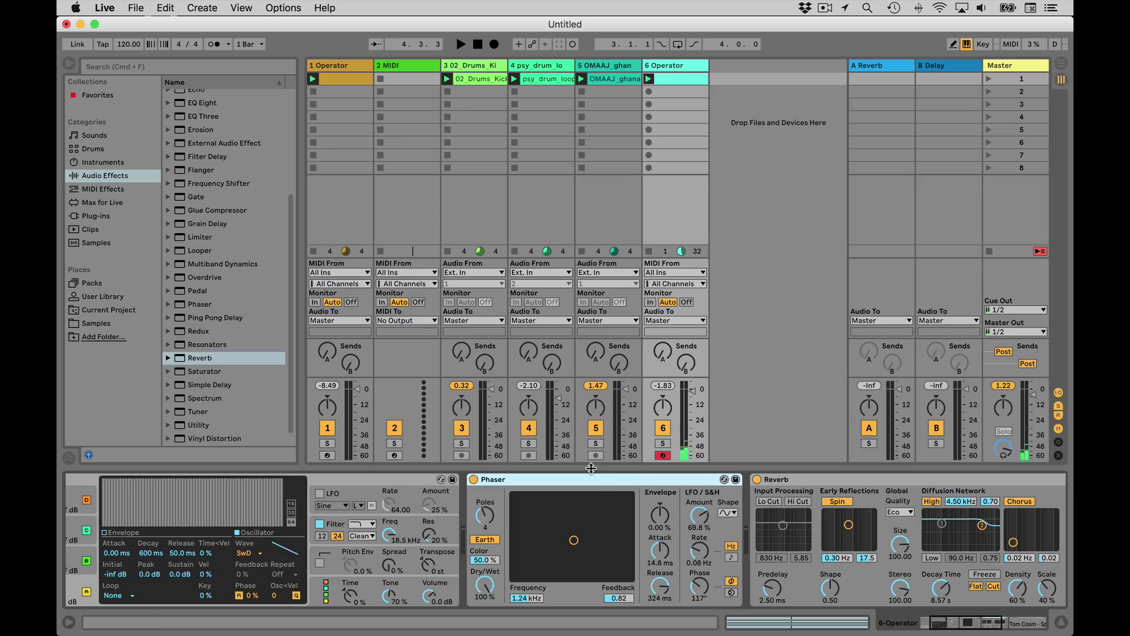
{"action": "right_click", "coordinate": [561, 485]}
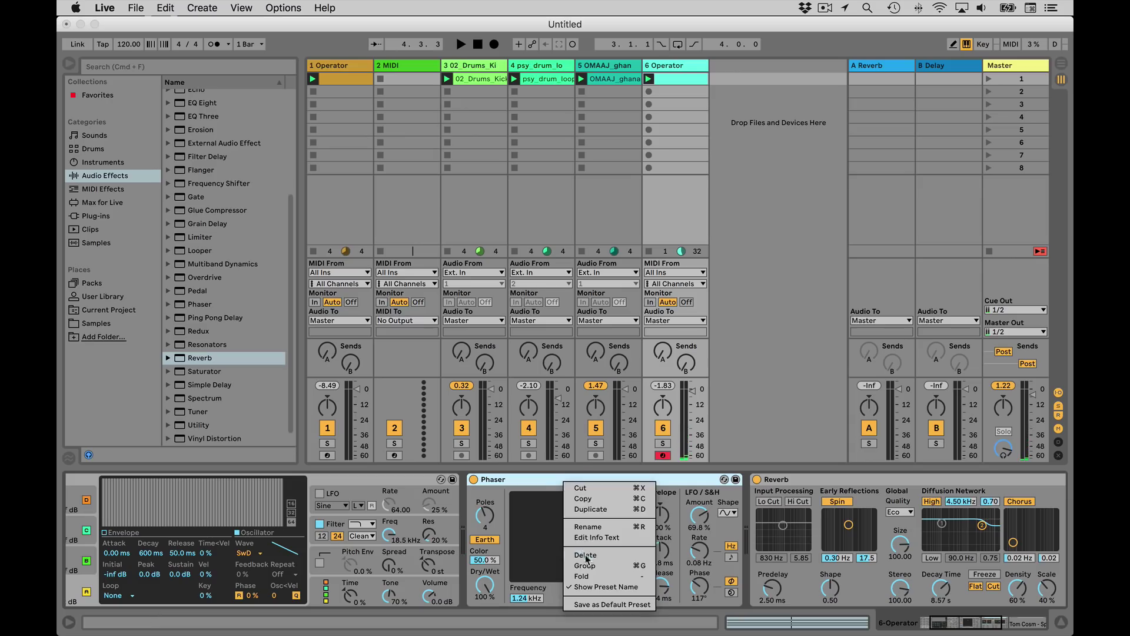
{"action": "left_click", "coordinate": [589, 571]}
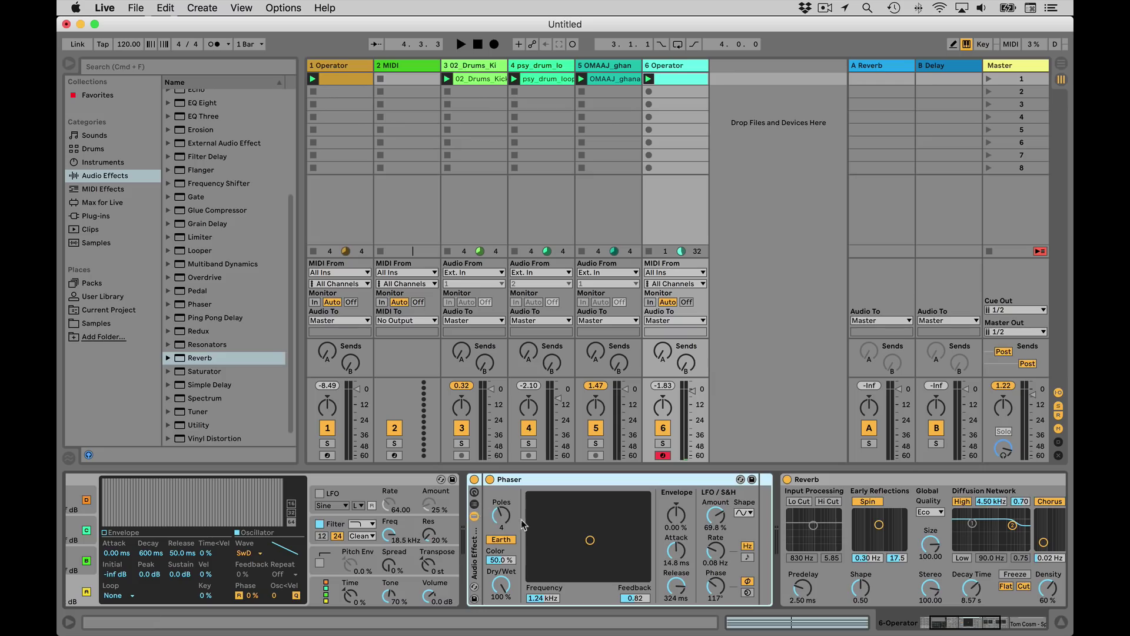
{"action": "left_click", "coordinate": [474, 504]}
{"action": "key", "text": "cmd+r"}
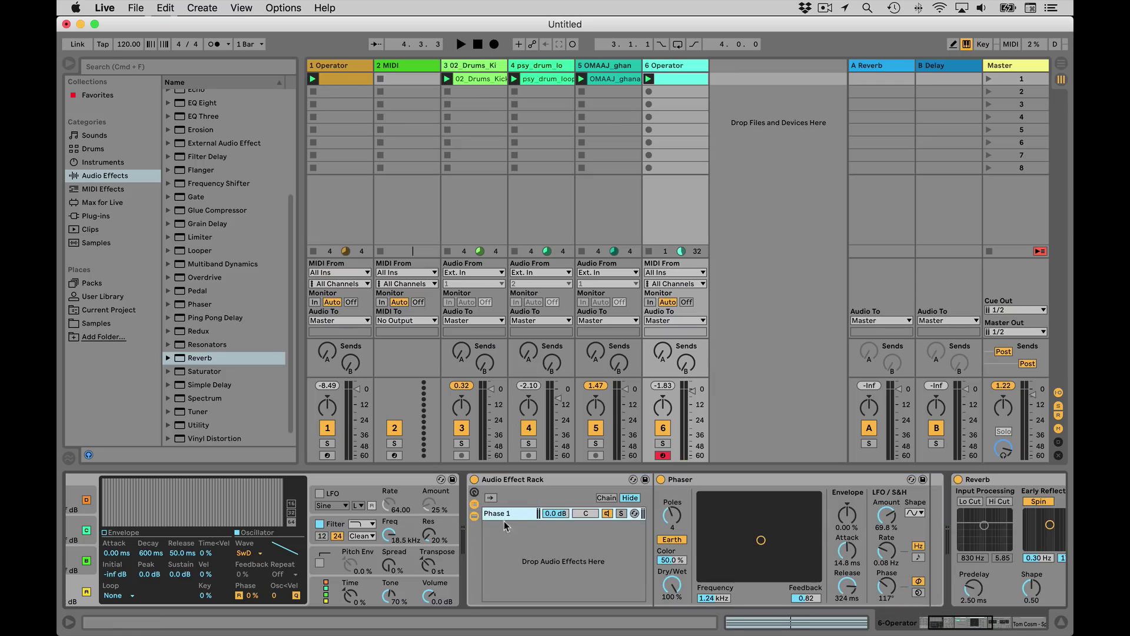
Duplicate the Phase 1 chain twice, naming the copies Phase 2 and Phase 3.
{"action": "key", "text": "super+d"}
{"action": "key", "text": "super+r"}
{"action": "left_click", "coordinate": [519, 526]}
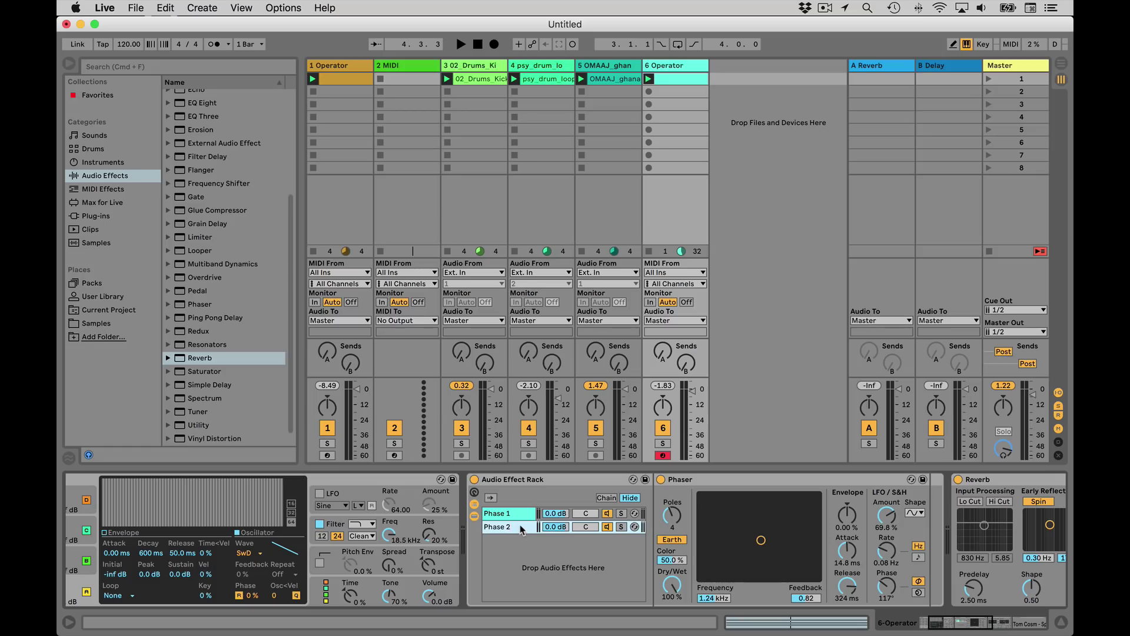
{"action": "key", "text": "super+d"}
{"action": "key", "text": "super+r"}
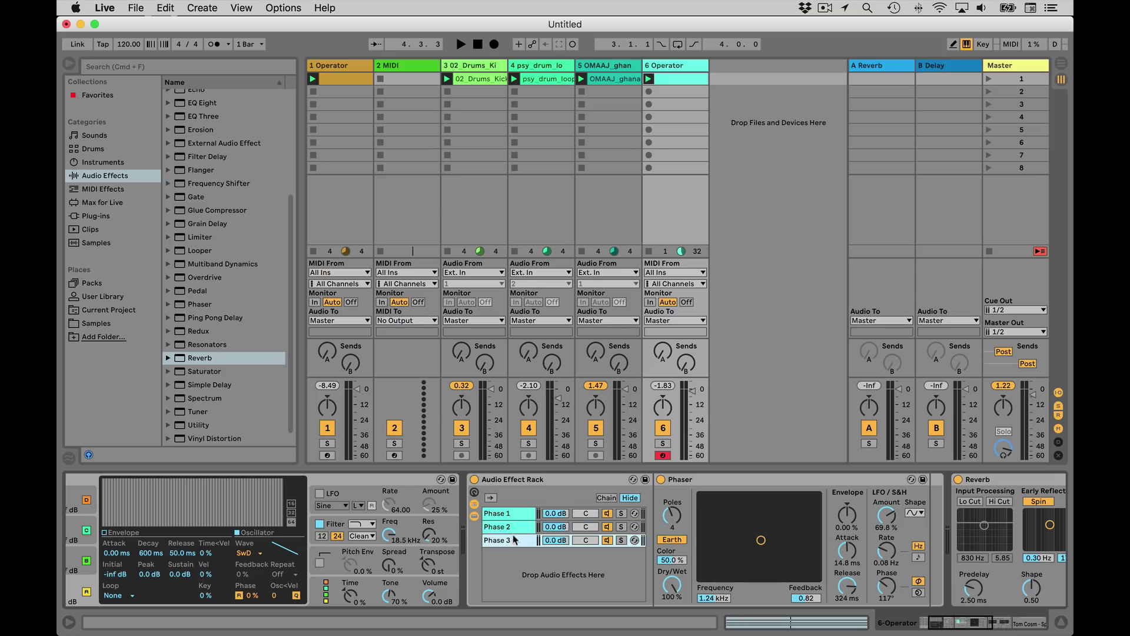
{"action": "left_click", "coordinate": [512, 525]}
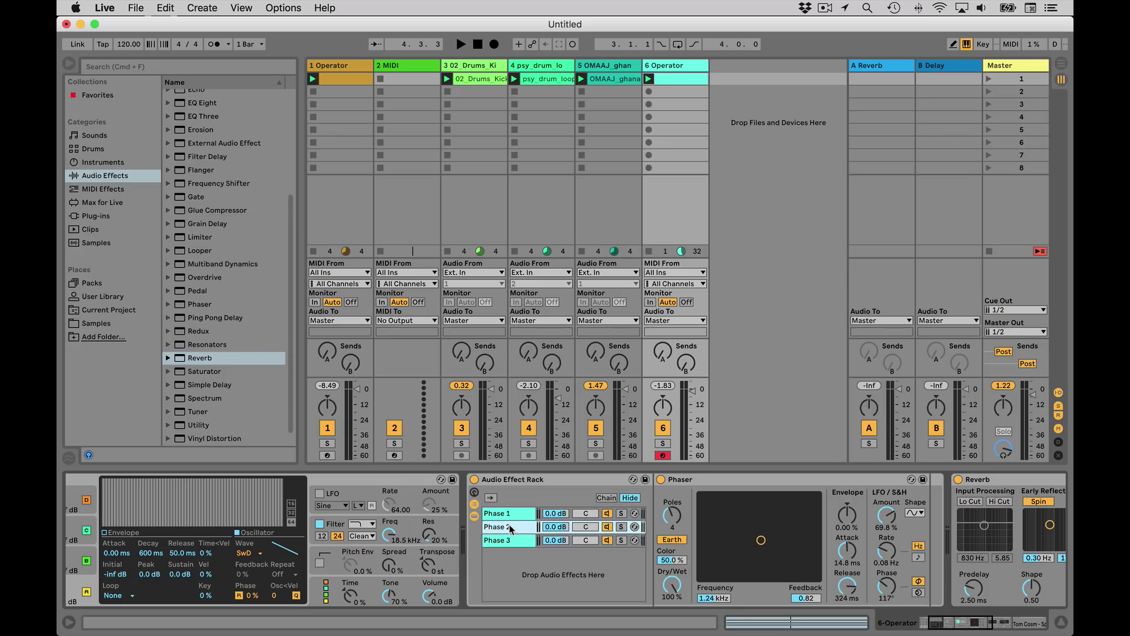
{"action": "left_click", "coordinate": [505, 544]}
Set the volume of all three Phaser chains in the rack to -6 dB.
{"action": "left_click", "coordinate": [551, 517]}
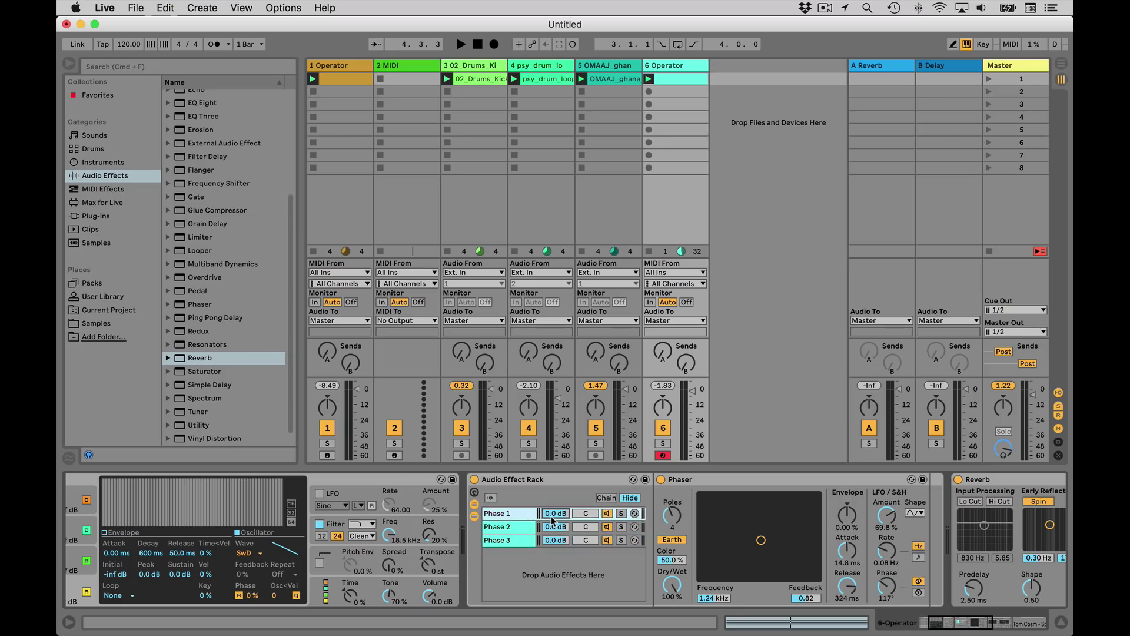
{"action": "type", "text": "-6"}
{"action": "key", "text": "Return"}
{"action": "left_click", "coordinate": [559, 527]}
{"action": "type", "text": "-6"}
{"action": "key", "text": "Return"}
{"action": "left_click", "coordinate": [557, 540]}
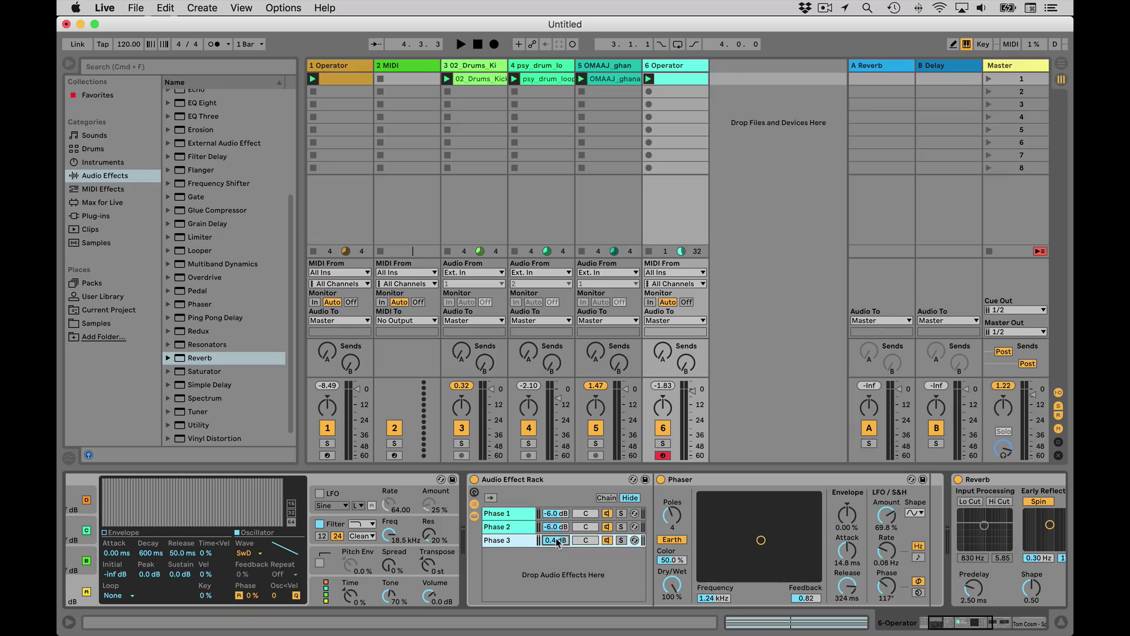
{"action": "type", "text": "-6"}
{"action": "key", "text": "Return"}
Set the LFO phase of Phase 1's Phaser to 0°, copy the value to its siblings and check the other chains.
{"action": "left_click", "coordinate": [494, 514]}
{"action": "left_click", "coordinate": [509, 528]}
{"action": "left_click", "coordinate": [510, 545]}
{"action": "left_click", "coordinate": [515, 515]}
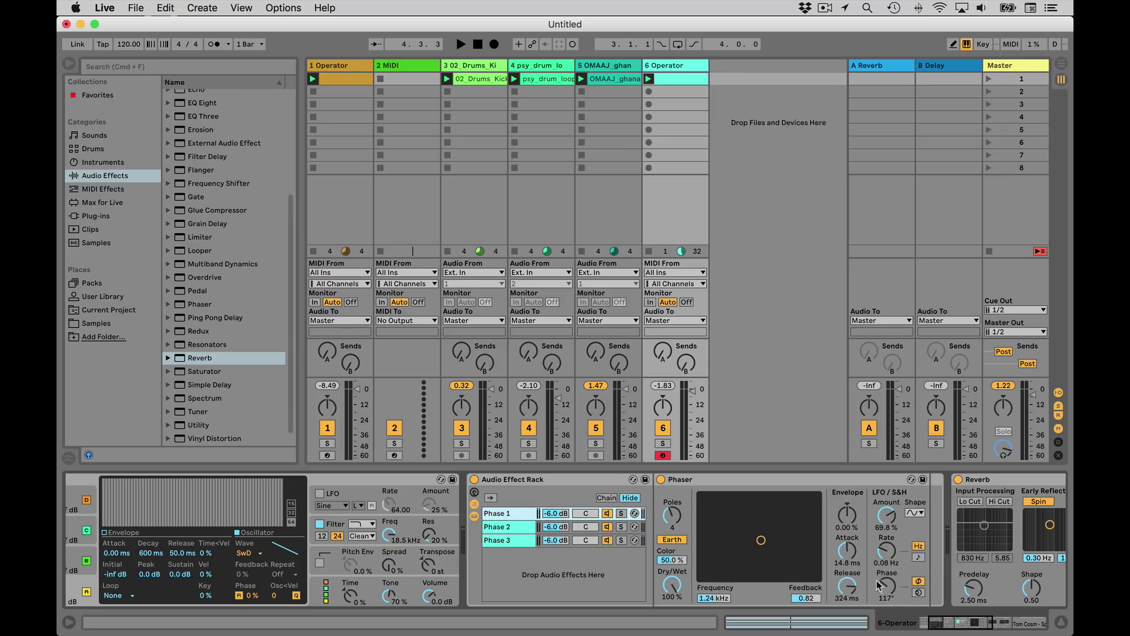
{"action": "left_click_drag", "start_coordinate": [887, 587], "coordinate": [887, 594]}
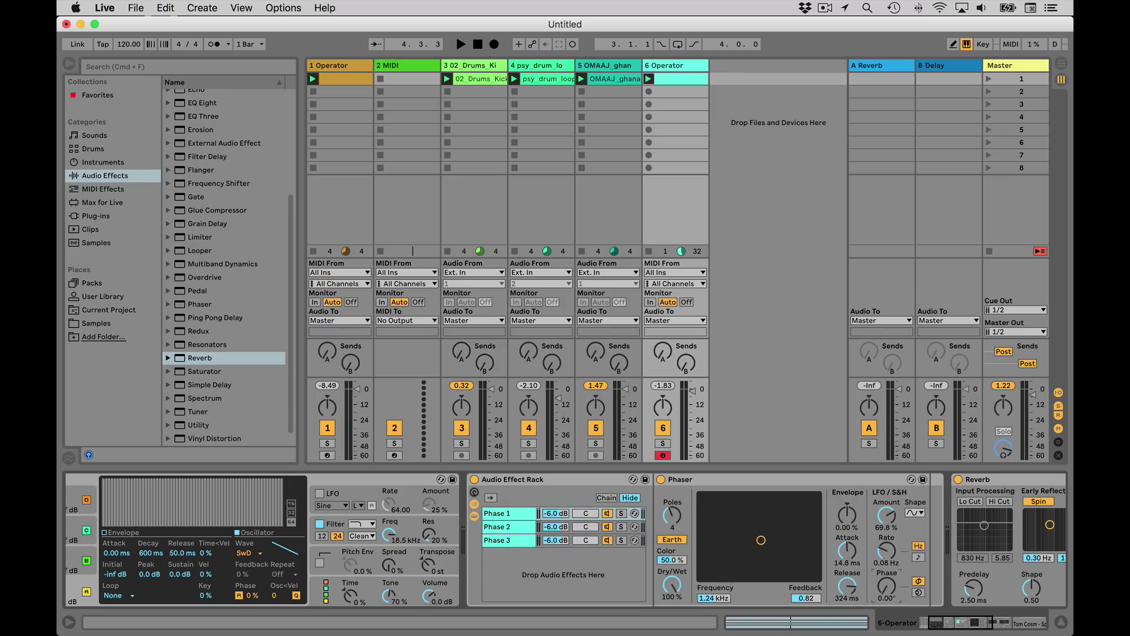
{"action": "right_click", "coordinate": [887, 587]}
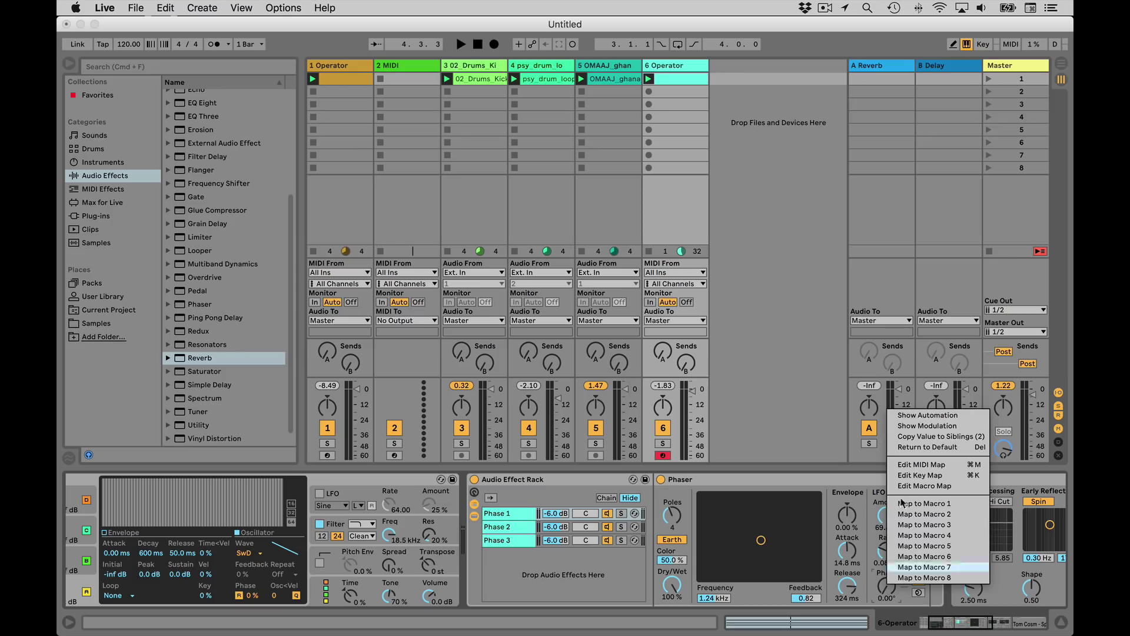
{"action": "left_click", "coordinate": [949, 436]}
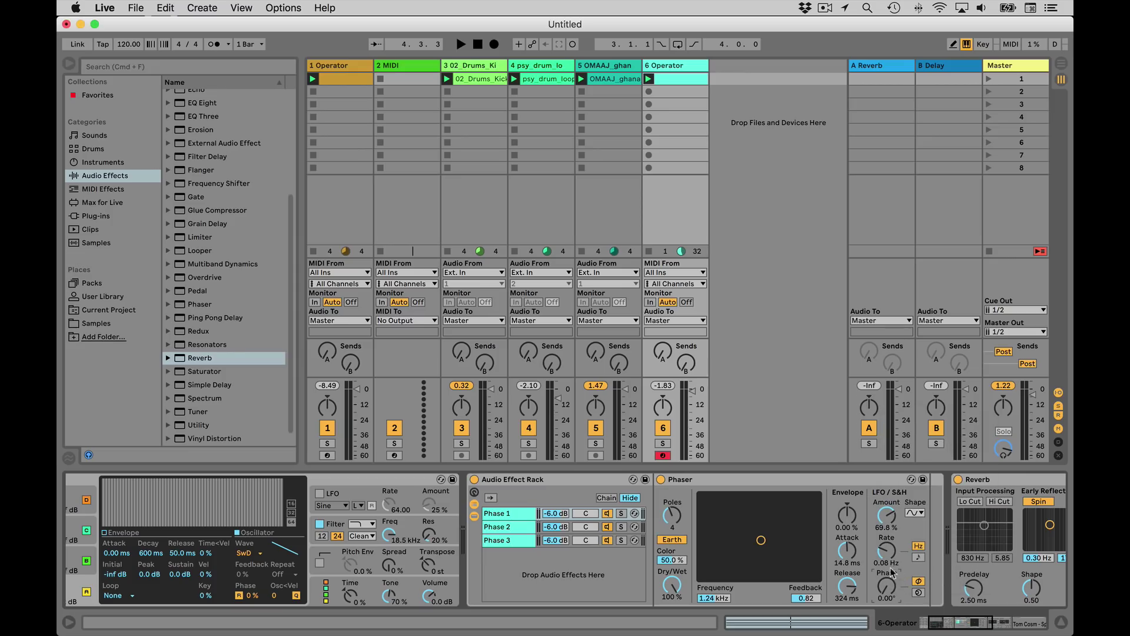
{"action": "left_click", "coordinate": [494, 530]}
{"action": "left_click", "coordinate": [511, 540]}
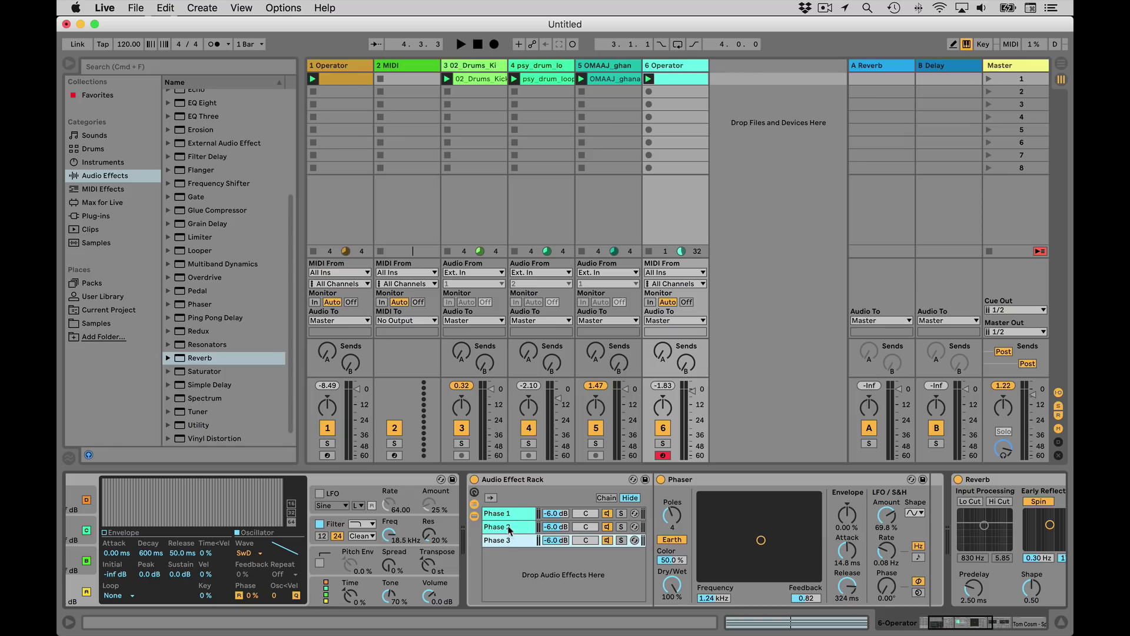
{"action": "left_click", "coordinate": [510, 516]}
{"action": "left_click", "coordinate": [518, 539]}
Give the Phasers different LFO rates: 0.03 Hz in Phase 1, 0.05 Hz in Phase 2 and 0.07 Hz in Phase 3.
{"action": "left_click", "coordinate": [514, 514]}
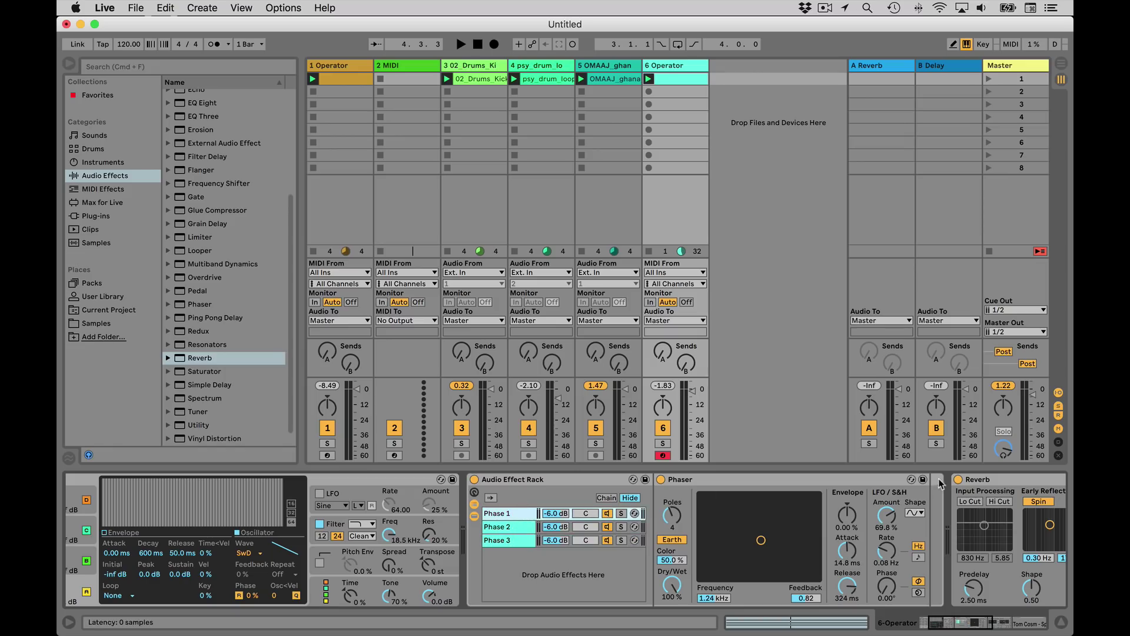
{"action": "left_click", "coordinate": [894, 565]}
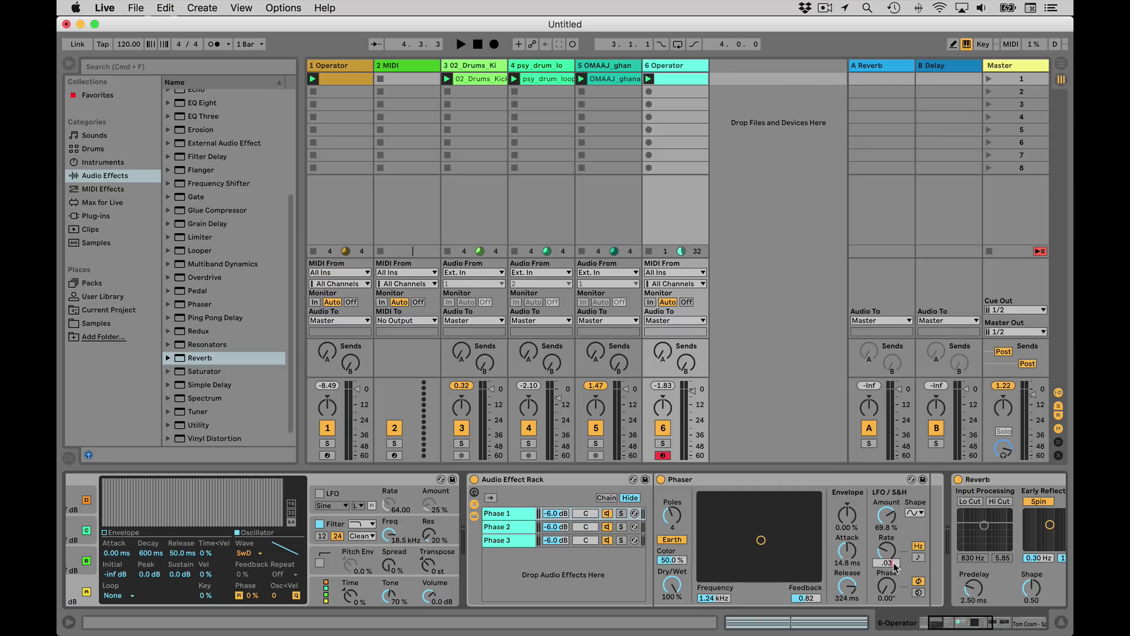
{"action": "key", "text": "Return"}
{"action": "left_click", "coordinate": [499, 530]}
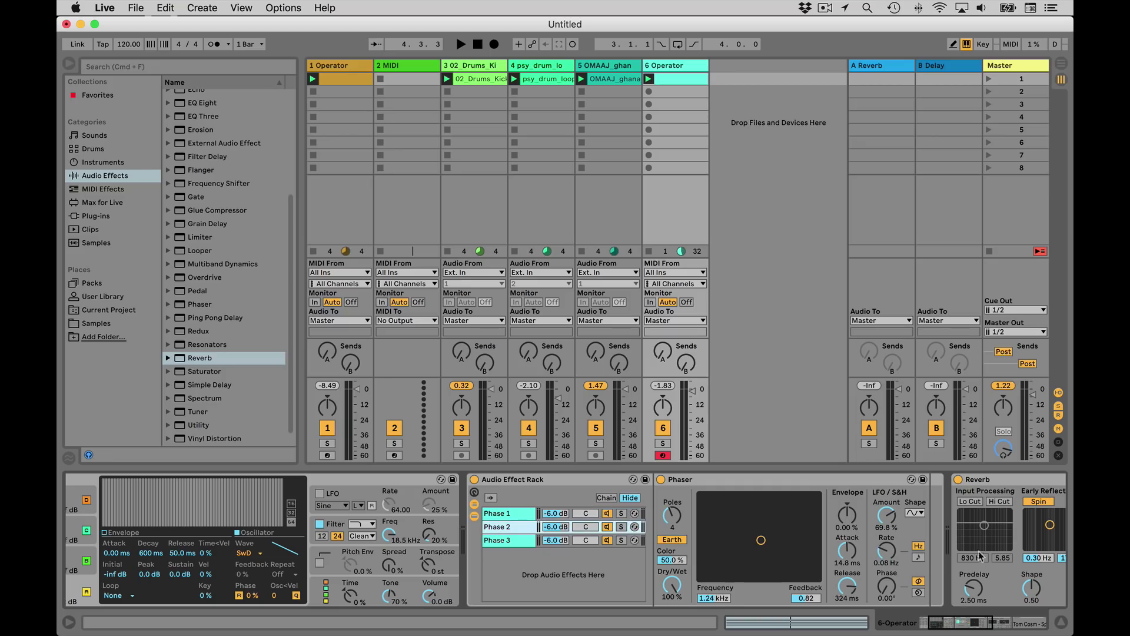
{"action": "scroll", "coordinate": [894, 559], "scroll_direction": "down", "scroll_amount": 3}
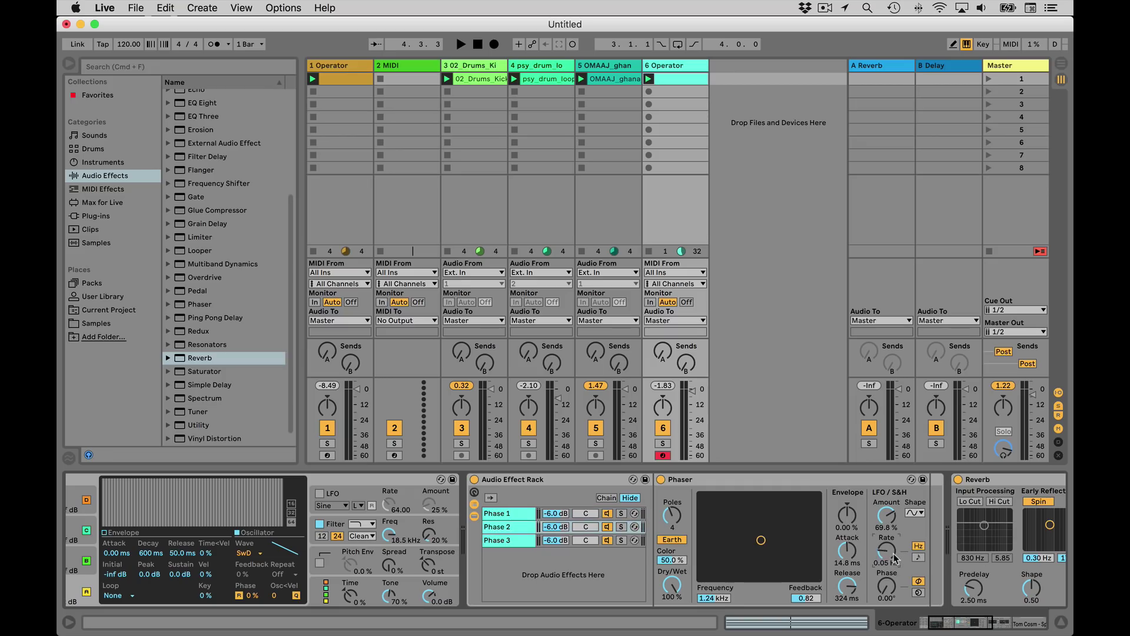
{"action": "left_click", "coordinate": [494, 542]}
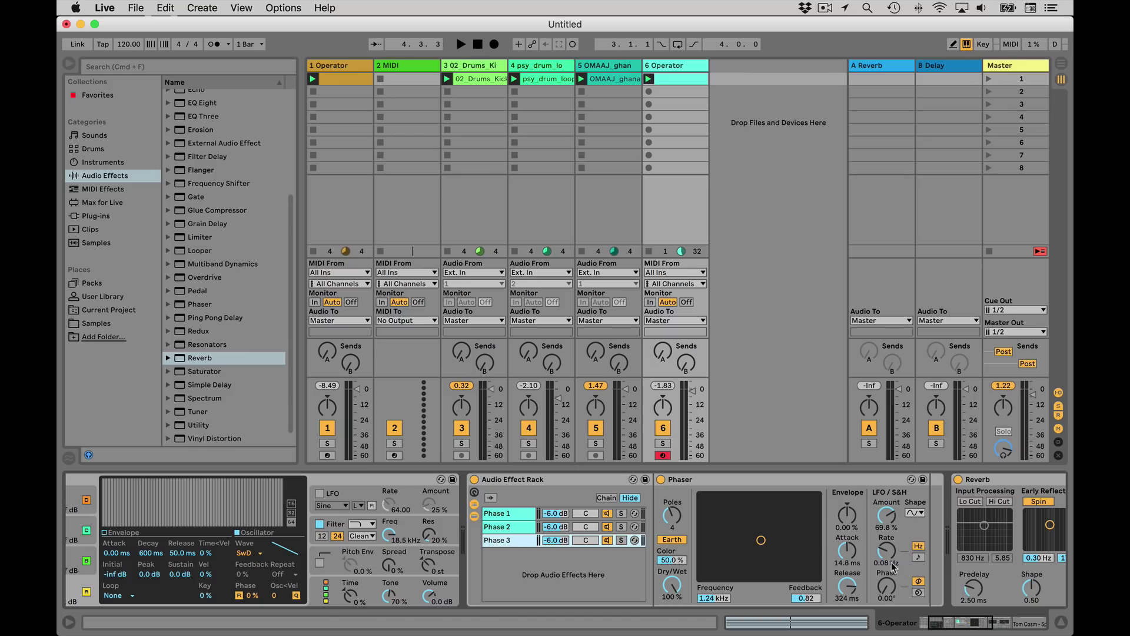
{"action": "left_click", "coordinate": [895, 558]}
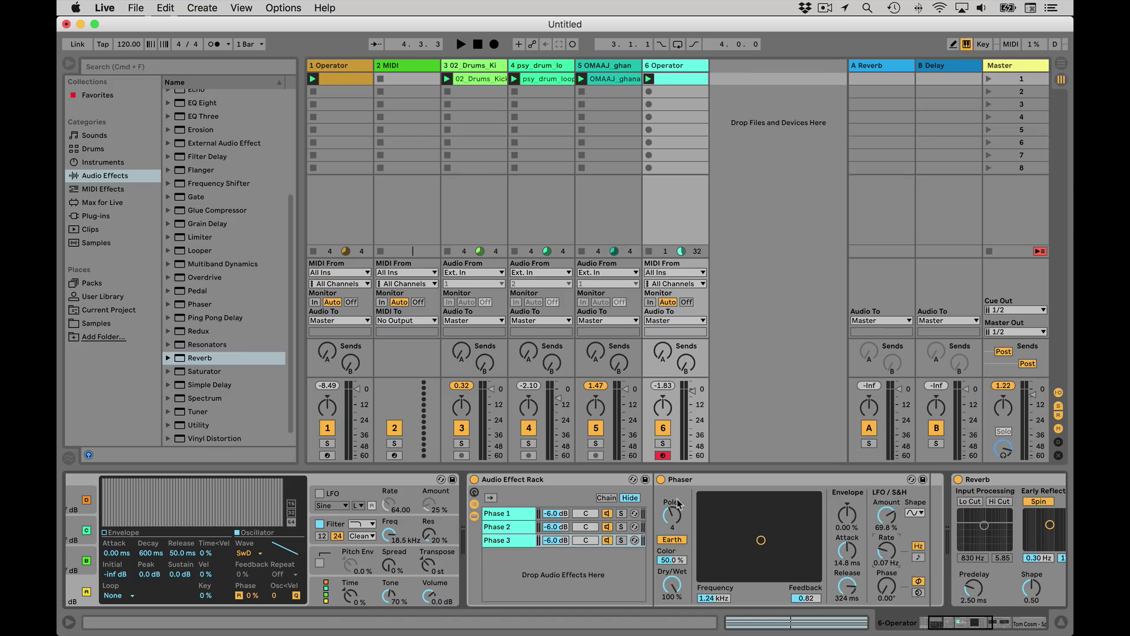
Pan Phase 1 to 50L and Phase 3 to 50R, and set Phase 2's Phaser to 6 poles, feedback 0.89 and phase 111°.
{"action": "left_click_drag", "start_coordinate": [576, 515], "coordinate": [576, 517]}
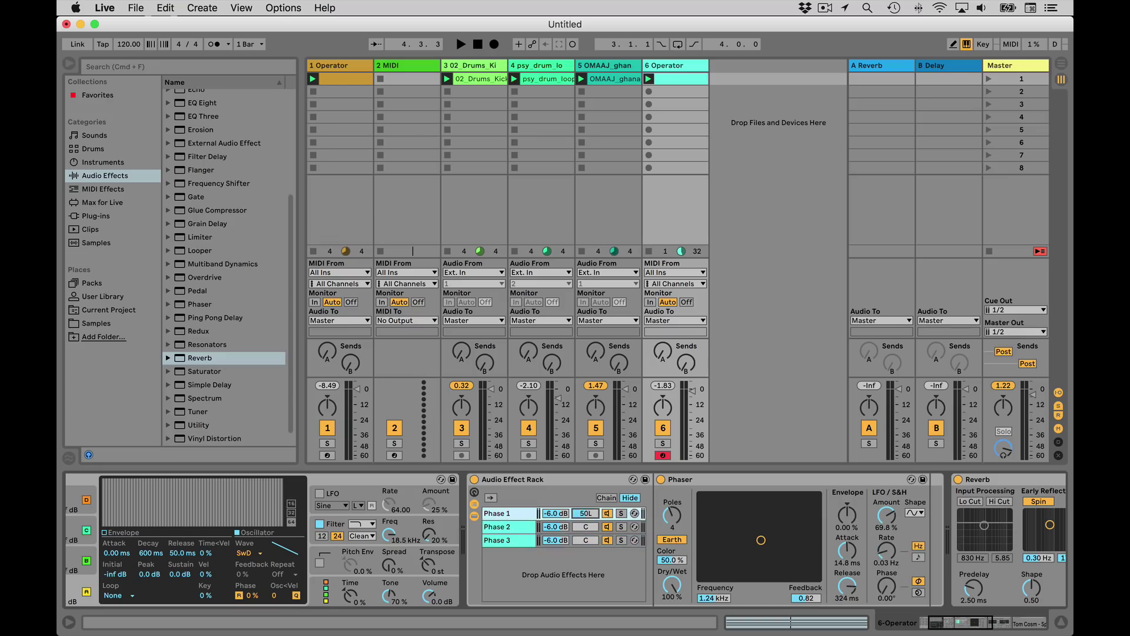
{"action": "left_click", "coordinate": [586, 540]}
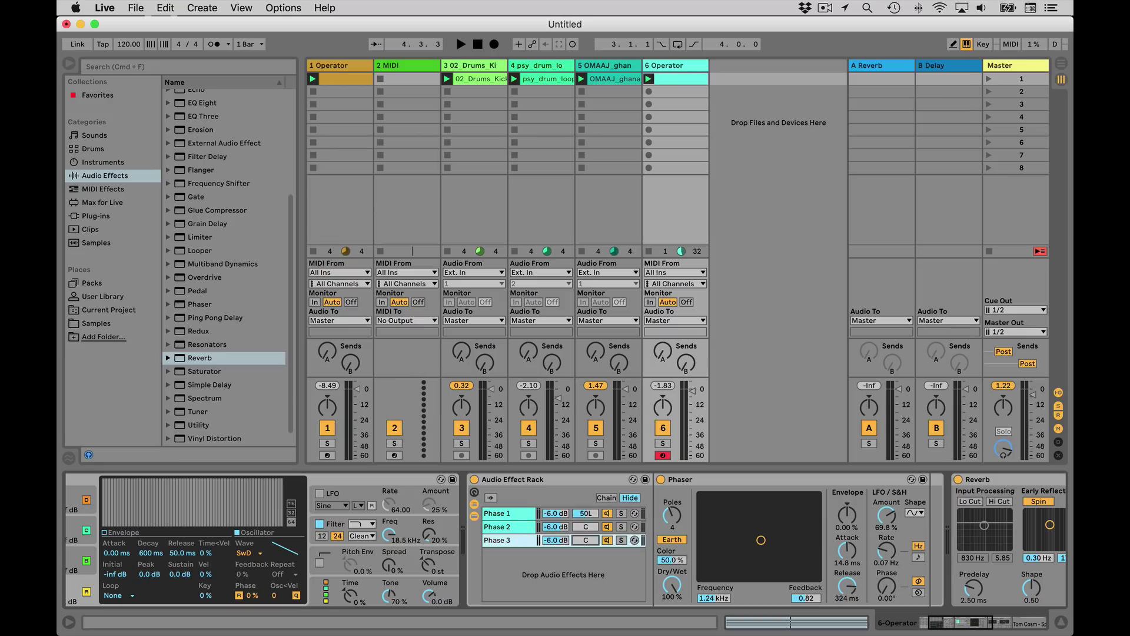
{"action": "left_click", "coordinate": [498, 528]}
{"action": "left_click", "coordinate": [688, 527]}
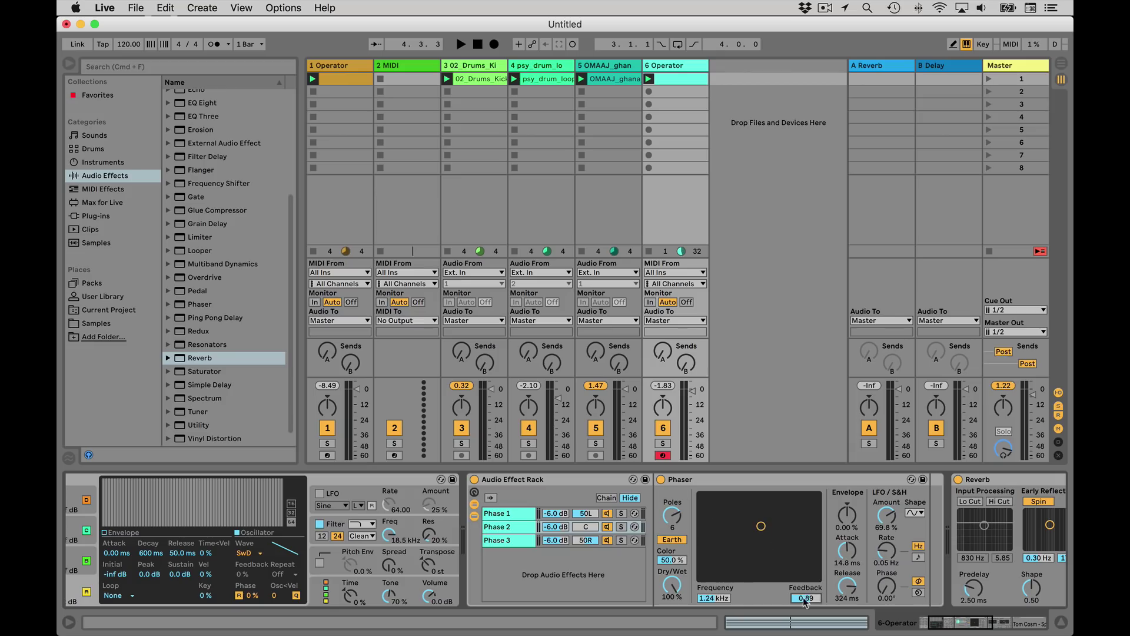
{"action": "left_click_drag", "start_coordinate": [893, 592], "coordinate": [893, 571]}
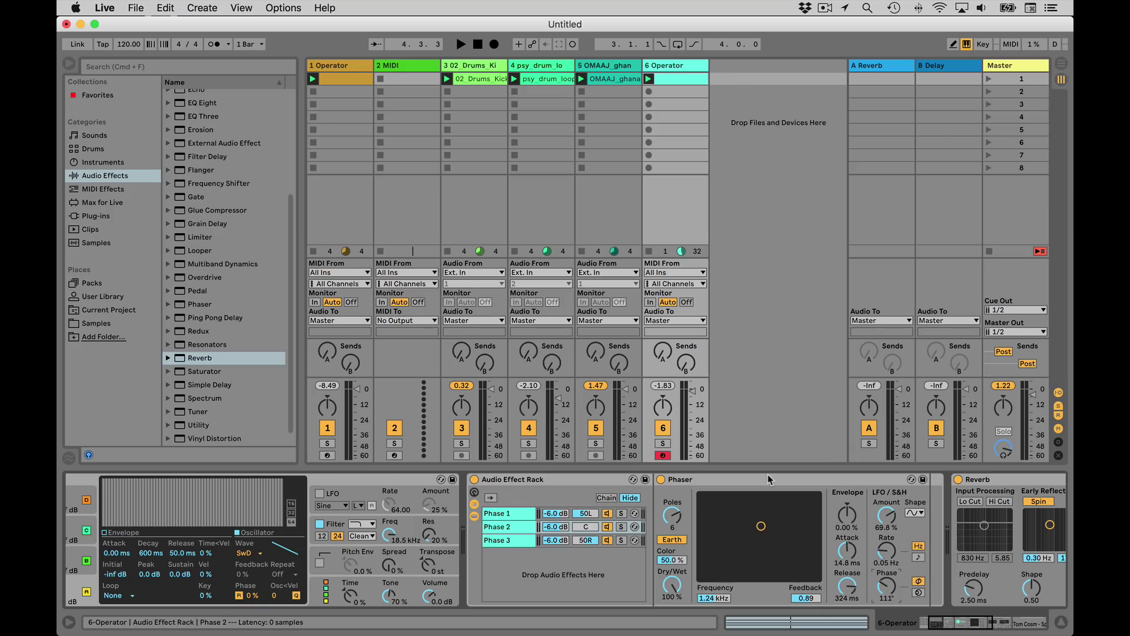
Solo the chord track and play it to audition the three-chain Phaser rack, then stop playback.
{"action": "key", "text": "space"}
{"action": "left_click", "coordinate": [662, 444]}
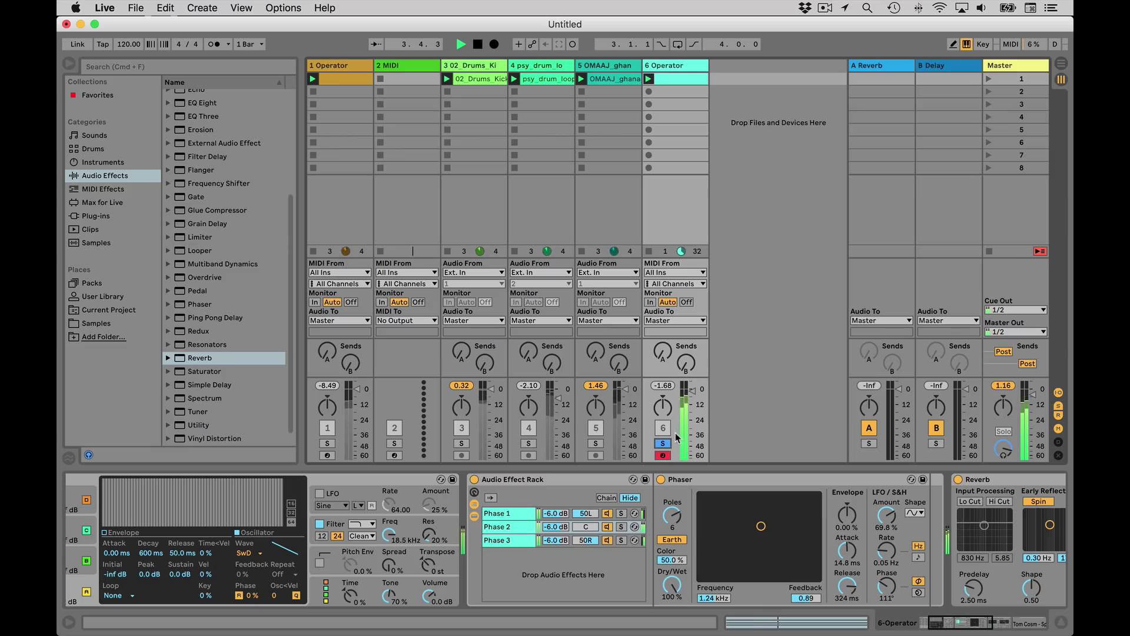
{"action": "key", "text": "space"}
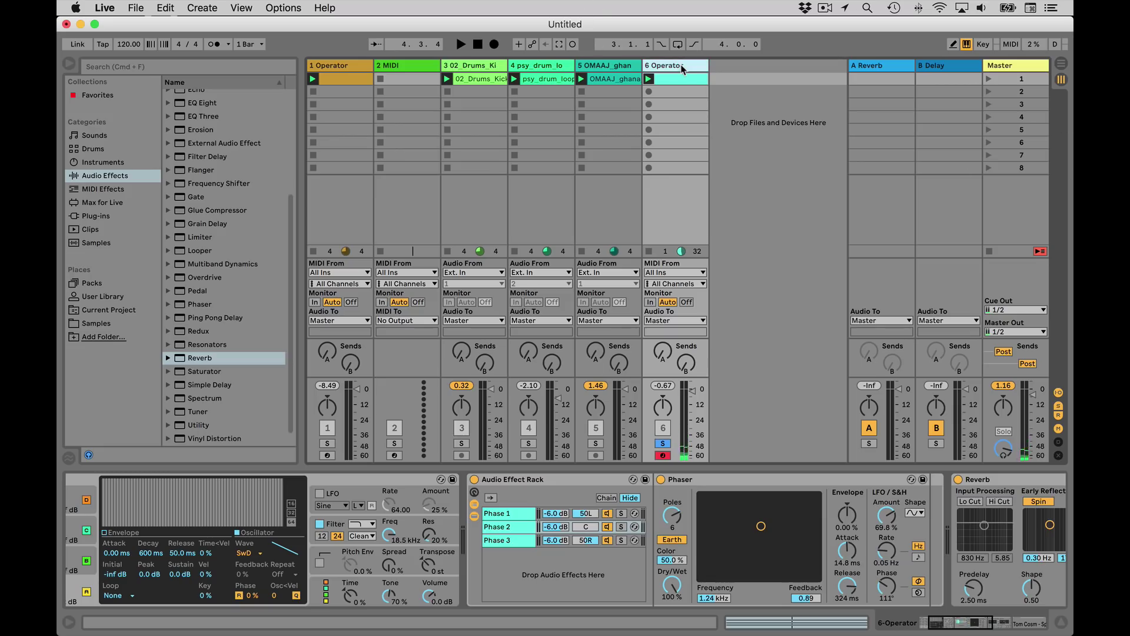
Insert a new MIDI track after the chord track, load Operator on it and set its oscillator wave to Saw D.
{"action": "key", "text": "super+shift+t"}
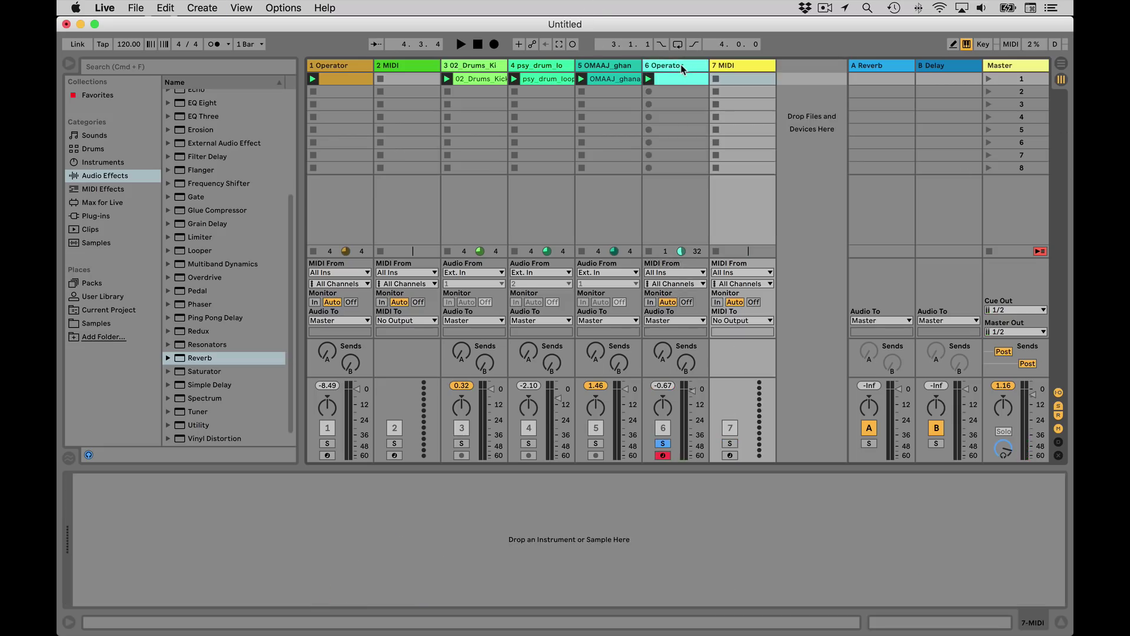
{"action": "left_click", "coordinate": [98, 165]}
{"action": "double_click", "coordinate": [196, 192]}
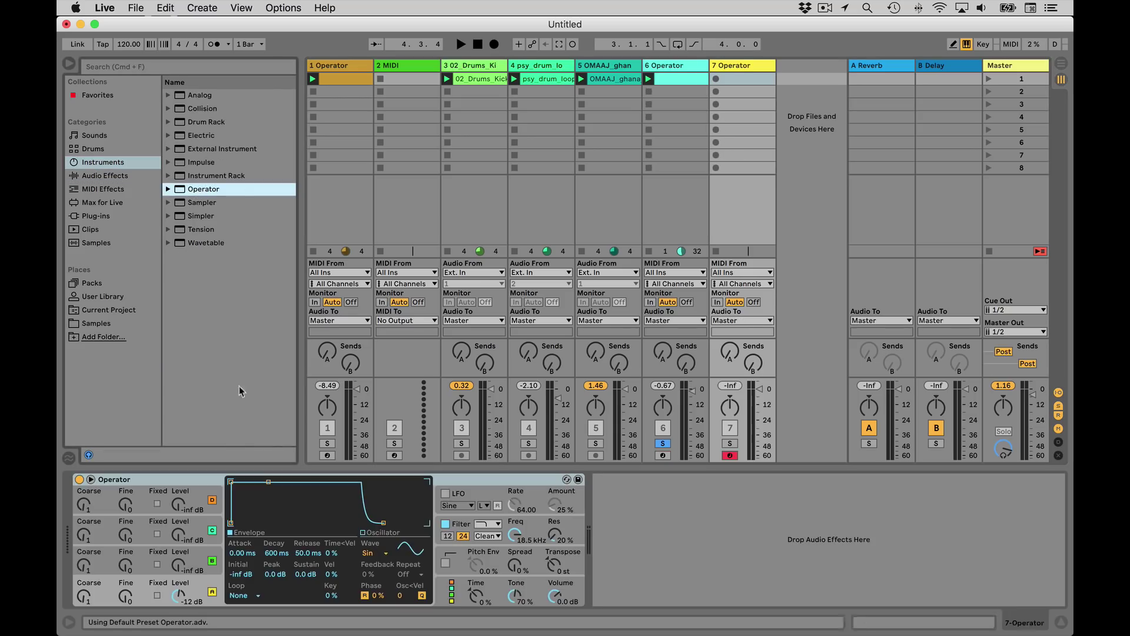
{"action": "left_click", "coordinate": [386, 551]}
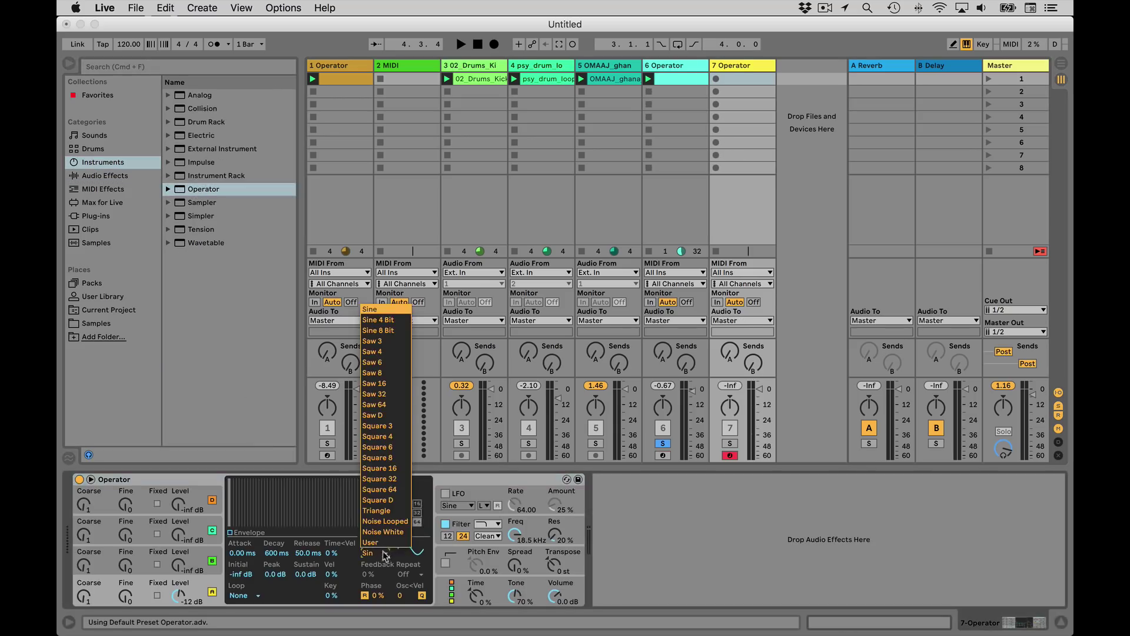
{"action": "left_click", "coordinate": [383, 416]}
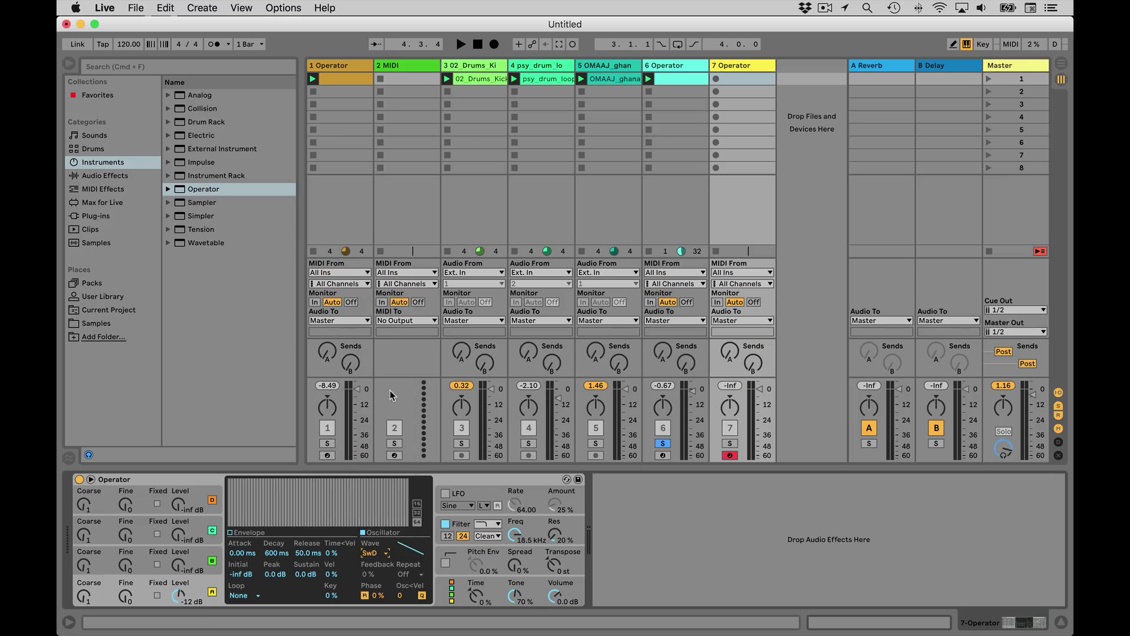
Unsolo the chord track, lower the master volume to about -5 dB and play the full mix.
{"action": "key", "text": "space"}
{"action": "key", "text": "space"}
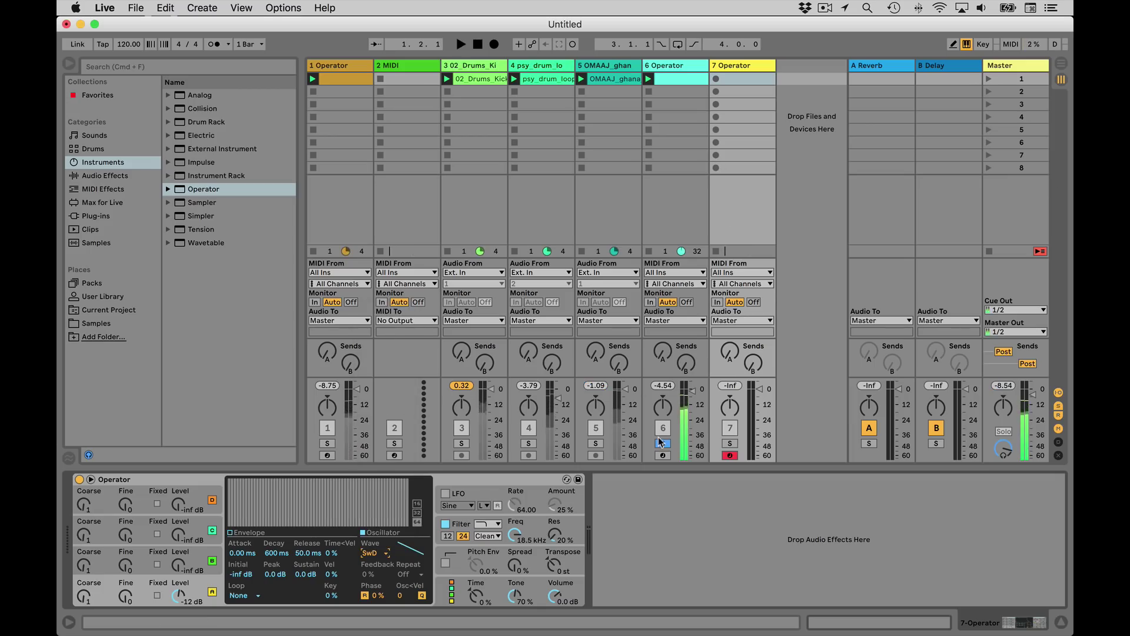
{"action": "left_click", "coordinate": [663, 443]}
{"action": "key", "text": "space"}
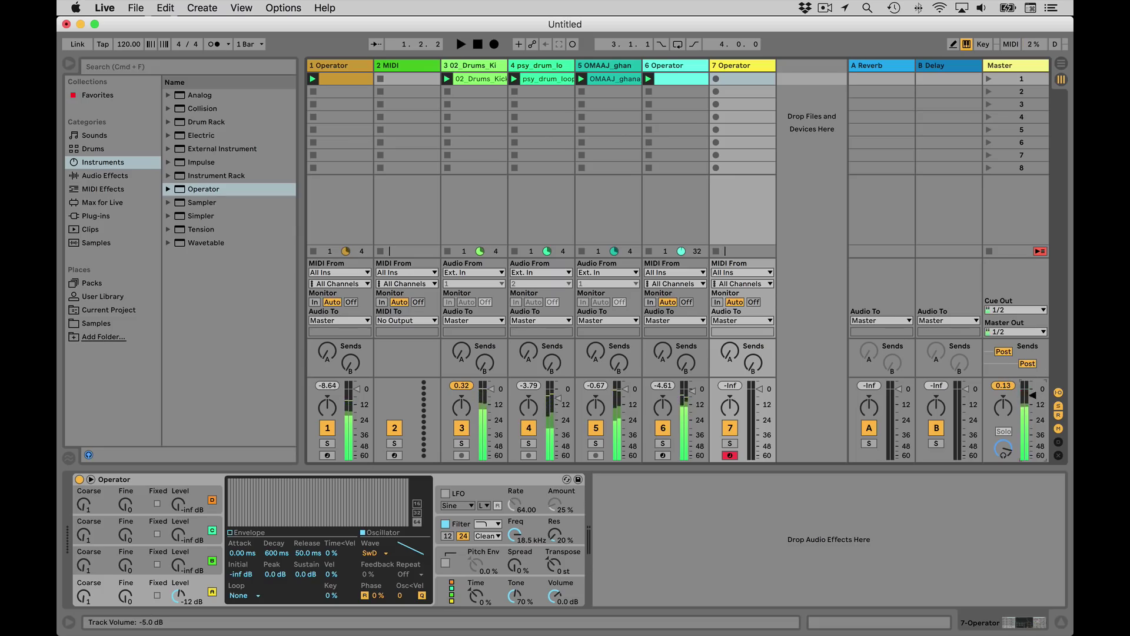
{"action": "key", "text": "space"}
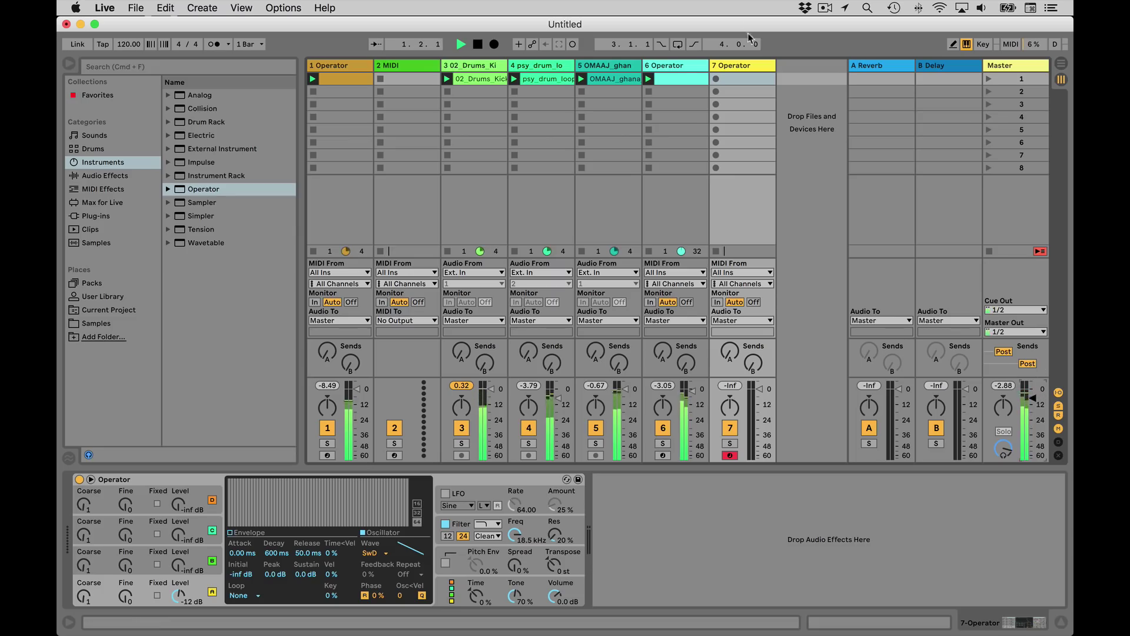
Lower the filter frequency of the chord track's Operator to 1.68 kHz and play the mix.
{"action": "left_click", "coordinate": [670, 67]}
{"action": "left_click", "coordinate": [925, 623]}
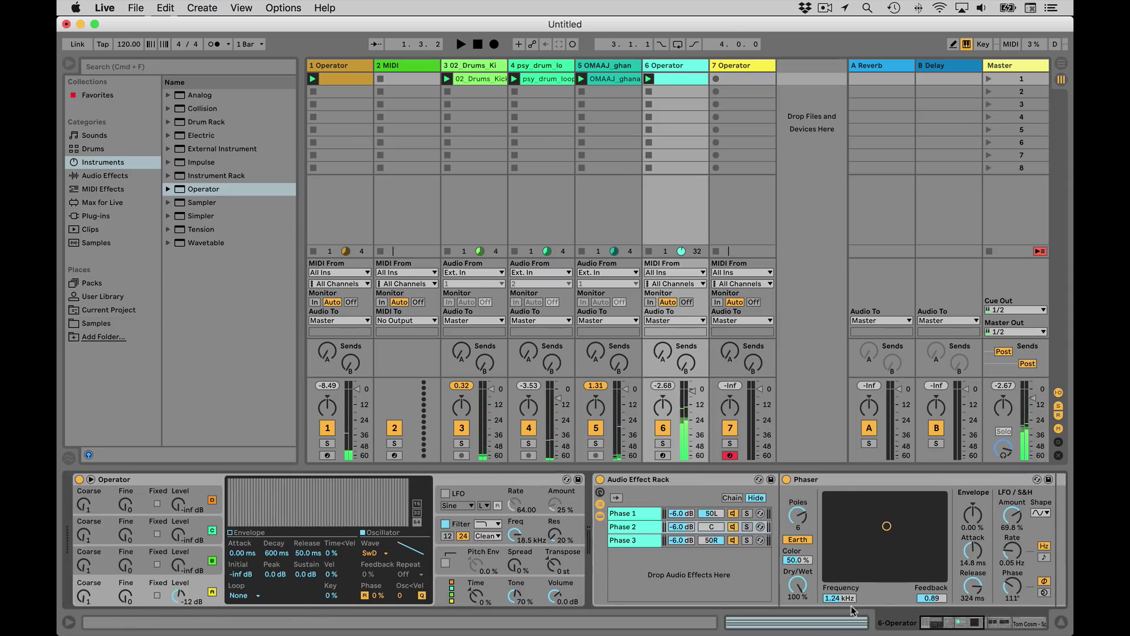
{"action": "left_click_drag", "start_coordinate": [517, 540], "coordinate": [517, 556]}
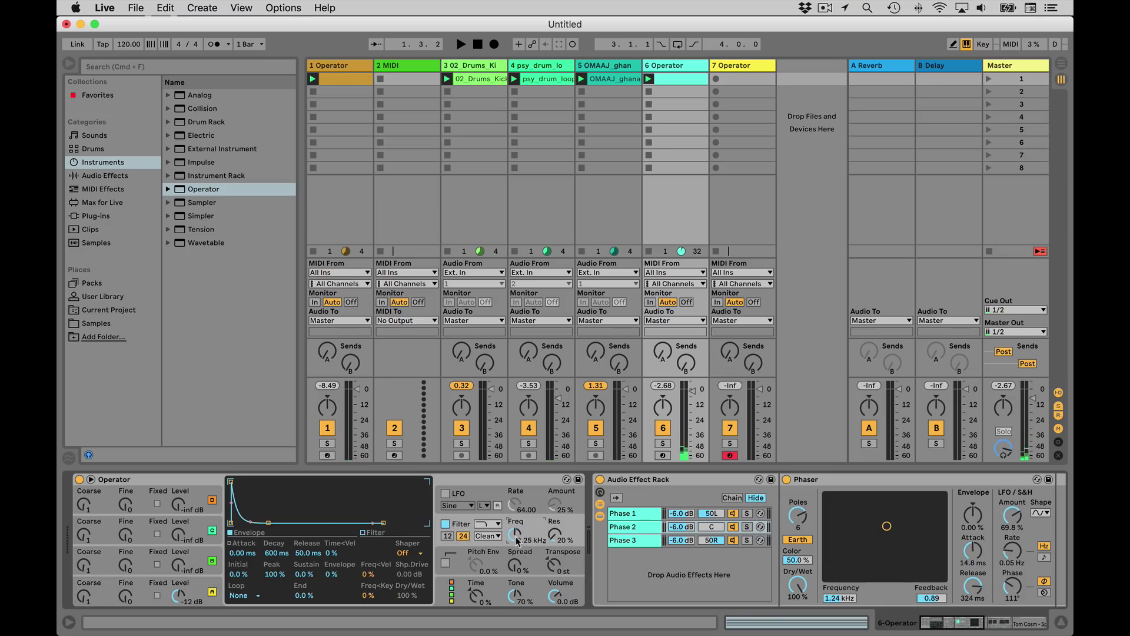
{"action": "key", "text": "space"}
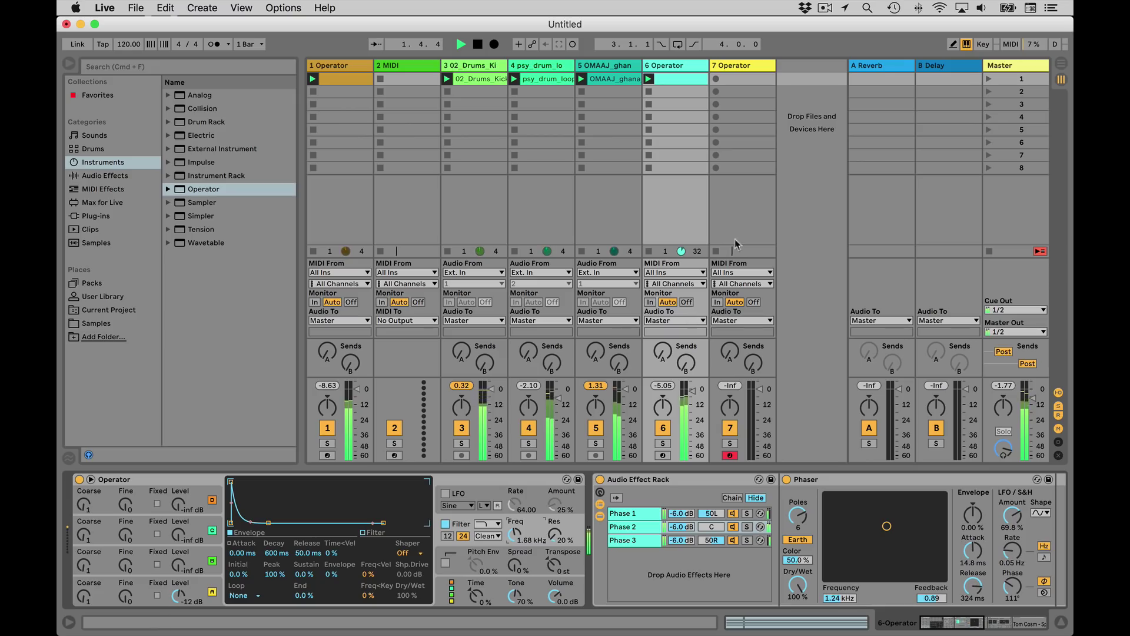
Record a melody clip of about four bars into the first slot of track 7 while the loops play.
{"action": "left_click", "coordinate": [736, 80]}
{"action": "key", "text": "space"}
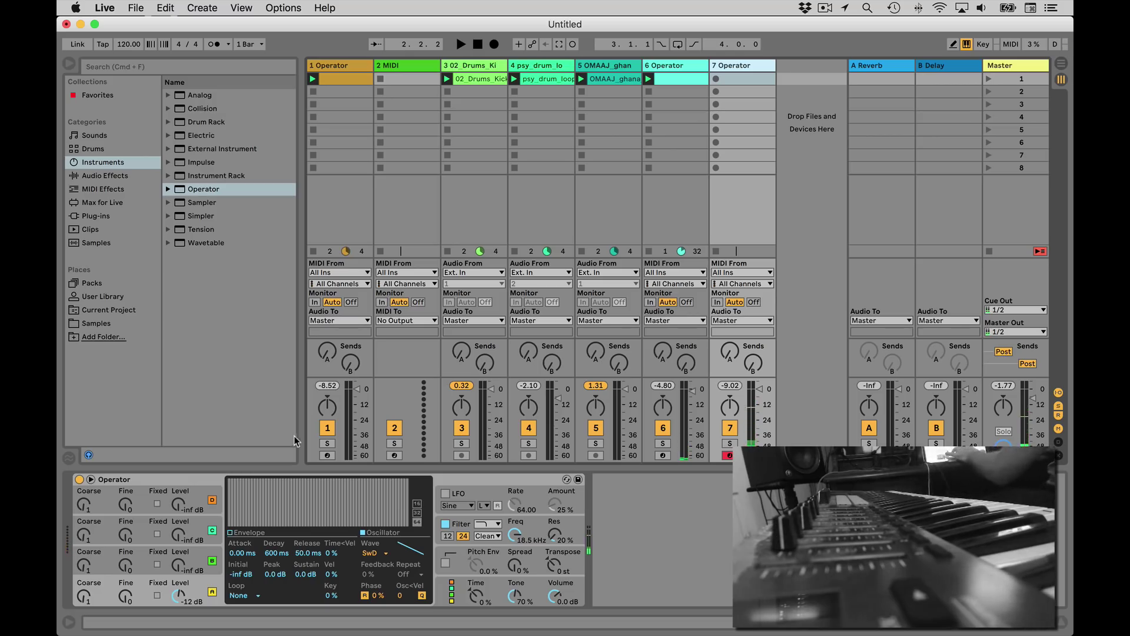
{"action": "key", "text": "space"}
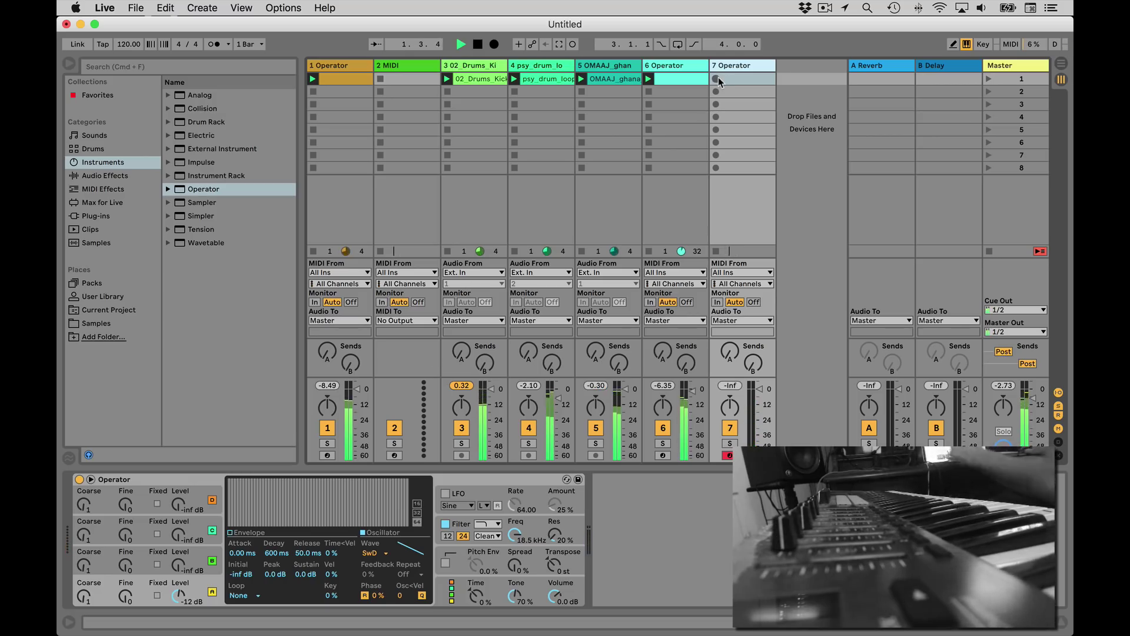
{"action": "left_click", "coordinate": [717, 80]}
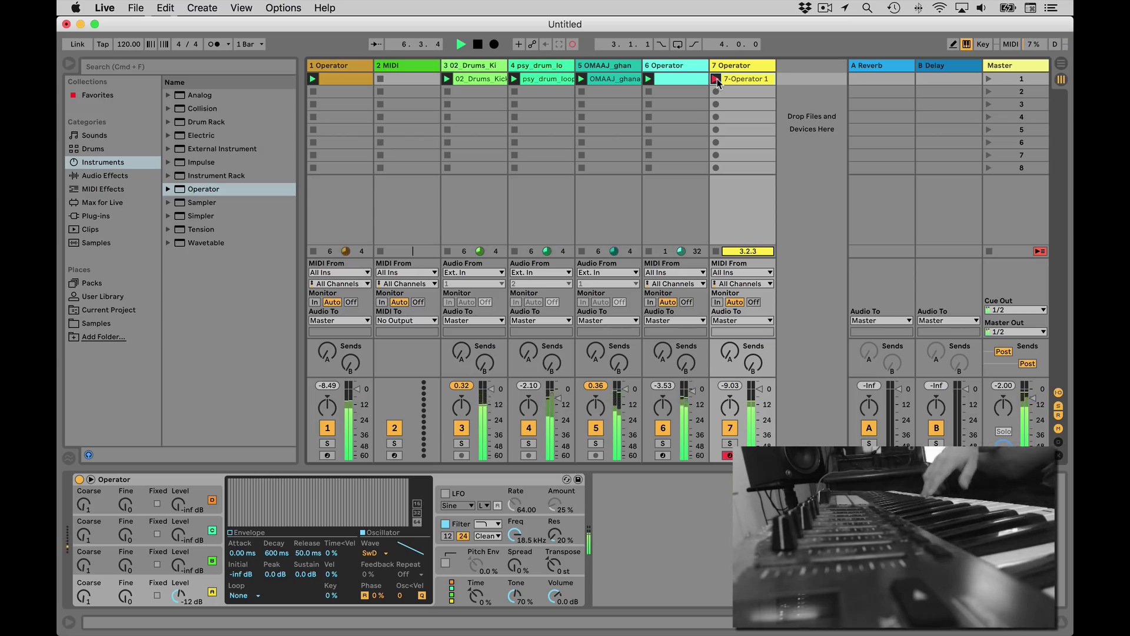
{"action": "key", "text": "space"}
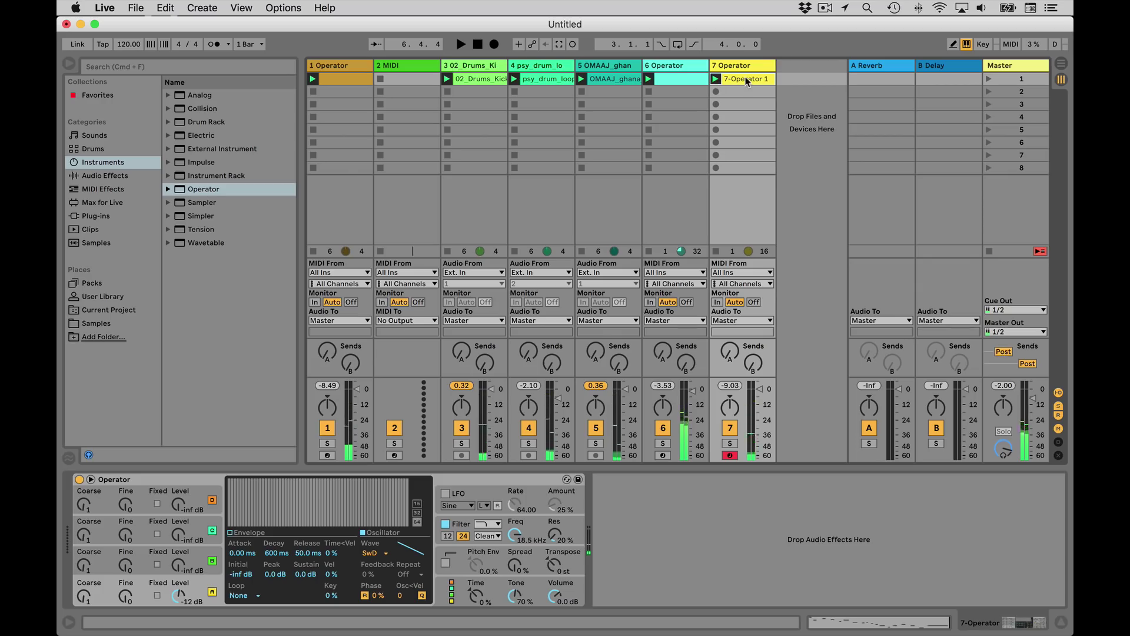
Quantize all notes in the recorded melody clip on track 7.
{"action": "double_click", "coordinate": [745, 79]}
{"action": "left_click", "coordinate": [550, 465]}
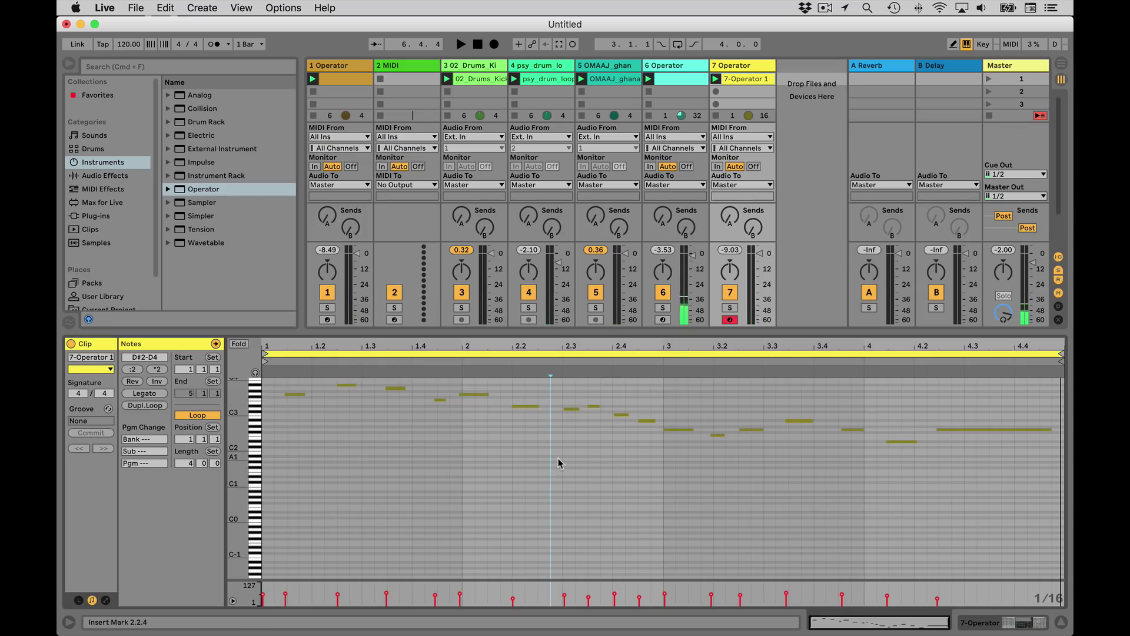
{"action": "key", "text": "super+a"}
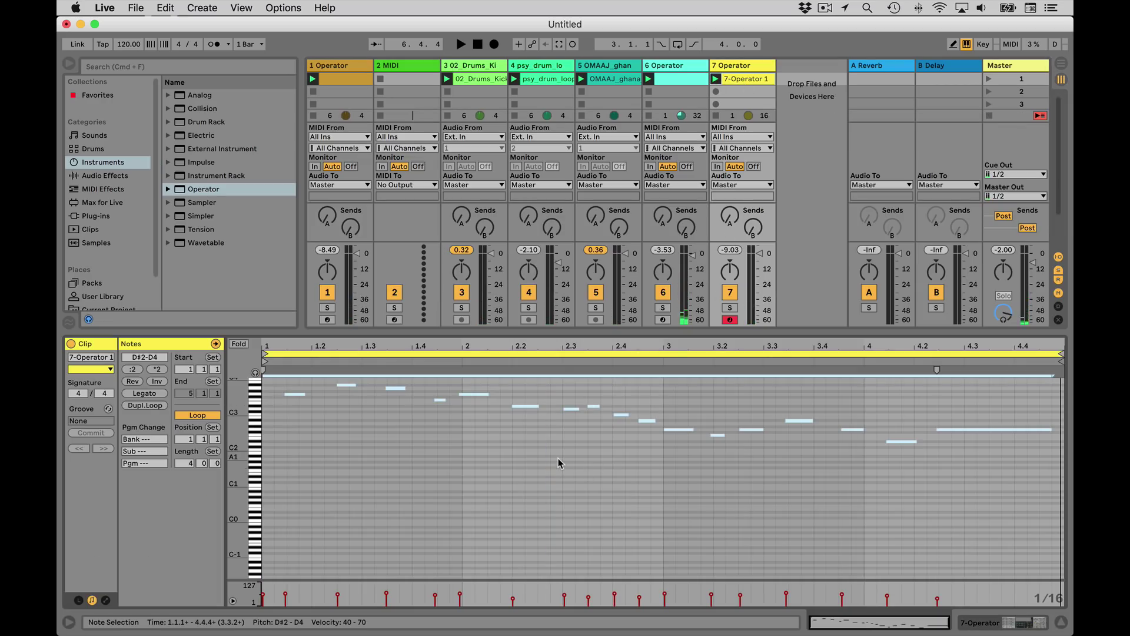
{"action": "key", "text": "super+u"}
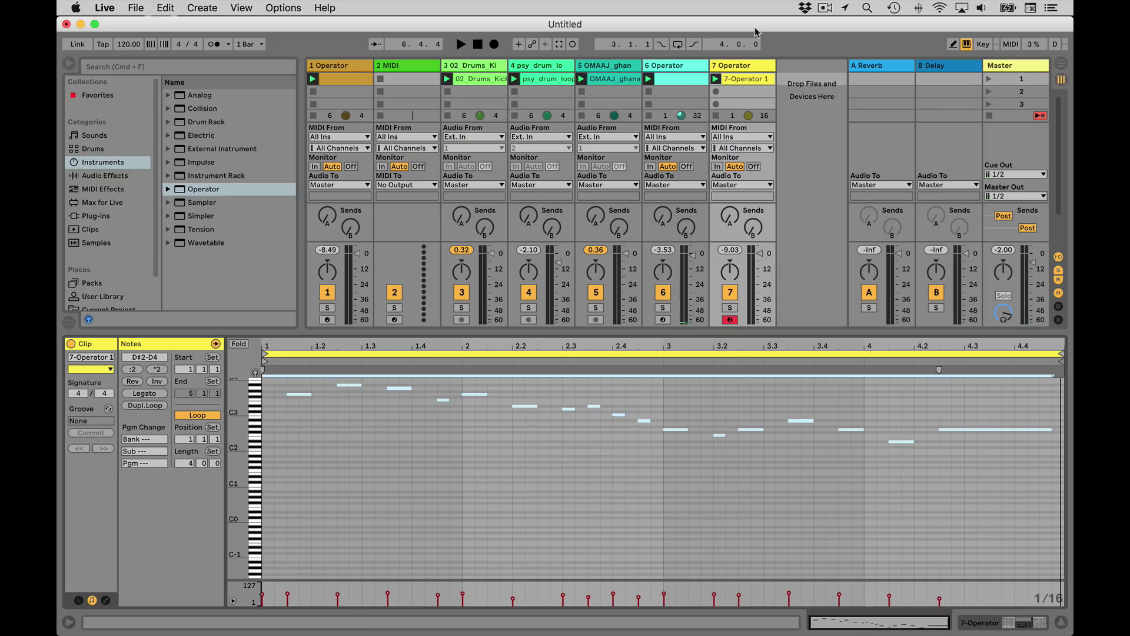
Play the full mix with the quantized melody clip and show track 7's devices.
{"action": "left_click", "coordinate": [732, 310]}
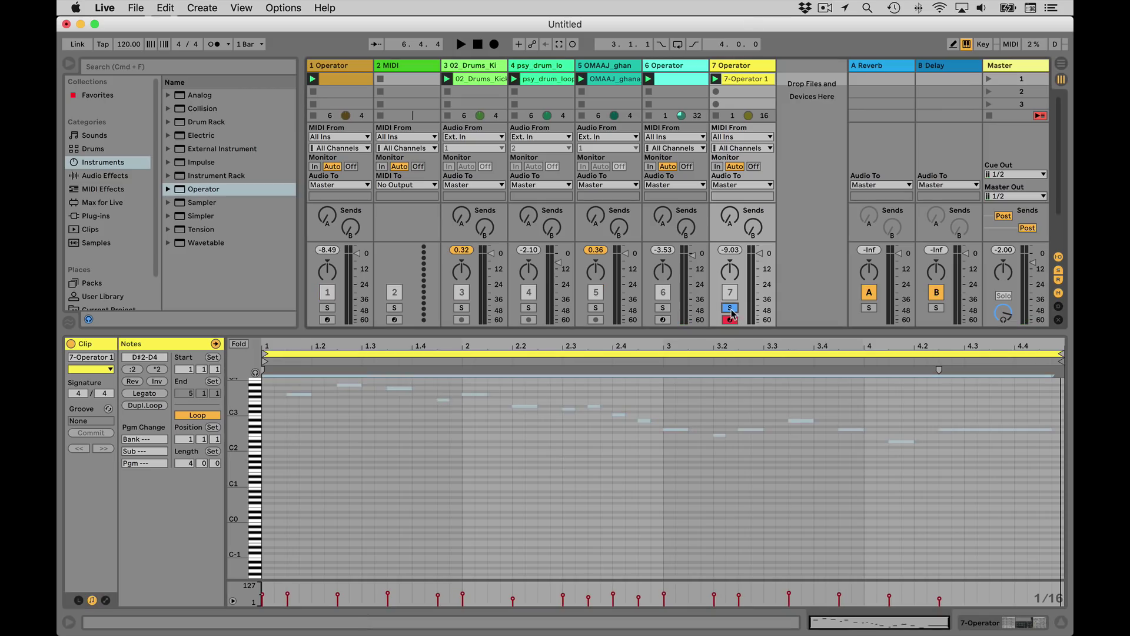
{"action": "left_click", "coordinate": [732, 310]}
{"action": "key", "text": "space"}
{"action": "double_click", "coordinate": [730, 66]}
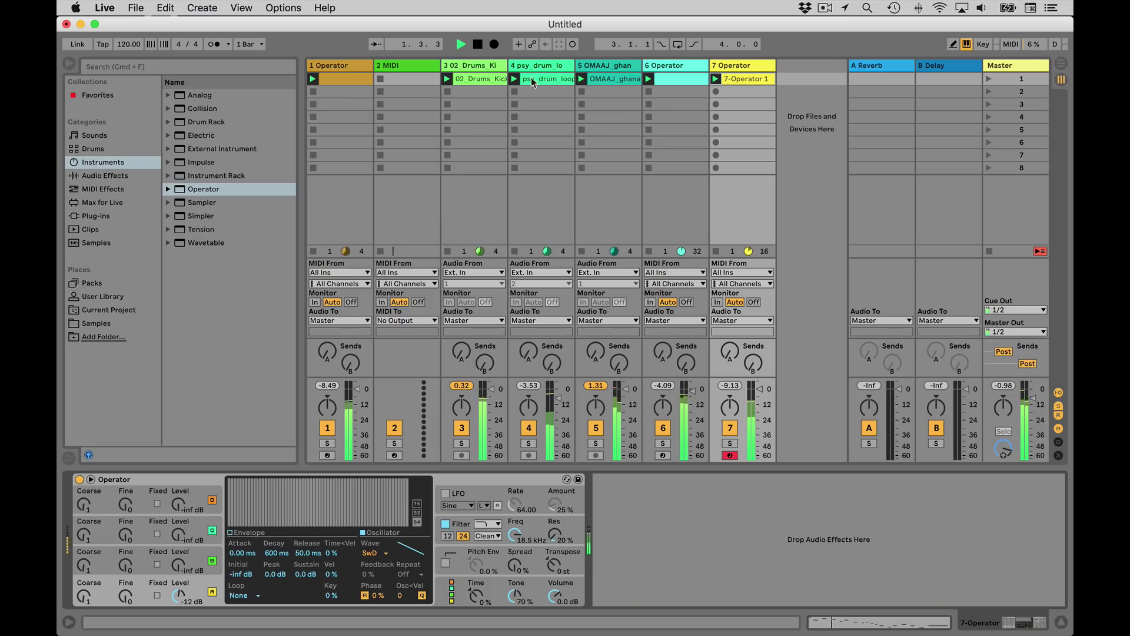
Load Reverb after the melody track's Operator, disable its Hi Cut filter and set its decay time to 4.34 s.
{"action": "left_click", "coordinate": [105, 176]}
{"action": "left_click", "coordinate": [199, 360]}
{"action": "double_click", "coordinate": [199, 358]}
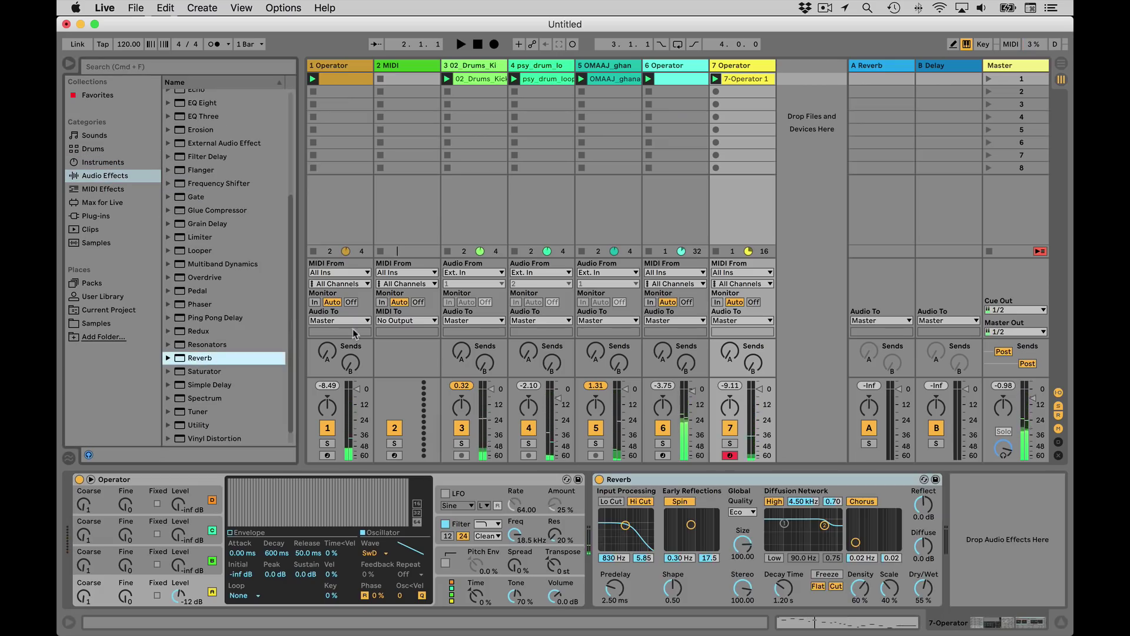
{"action": "left_click", "coordinate": [647, 501]}
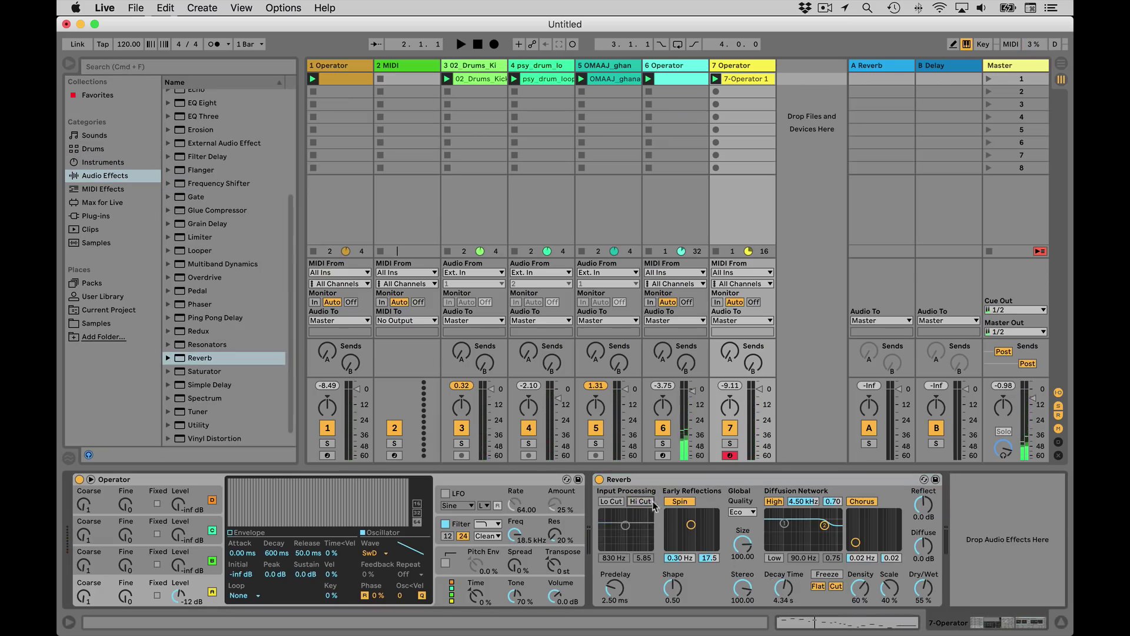
Set the Reverb's Dry/Wet to 48% and decay time to 3.02 s during playback, and switch the Reverb off.
{"action": "key", "text": "space"}
{"action": "left_click_drag", "start_coordinate": [929, 586], "coordinate": [929, 593]}
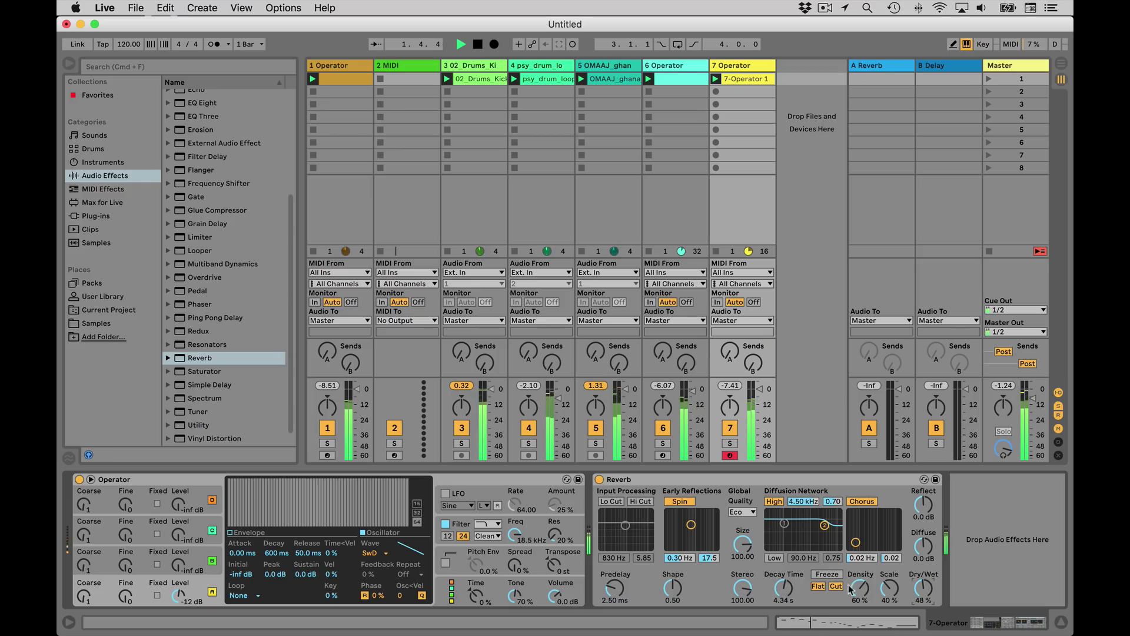
{"action": "left_click_drag", "start_coordinate": [785, 587], "coordinate": [784, 594]}
{"action": "left_click", "coordinate": [599, 479]}
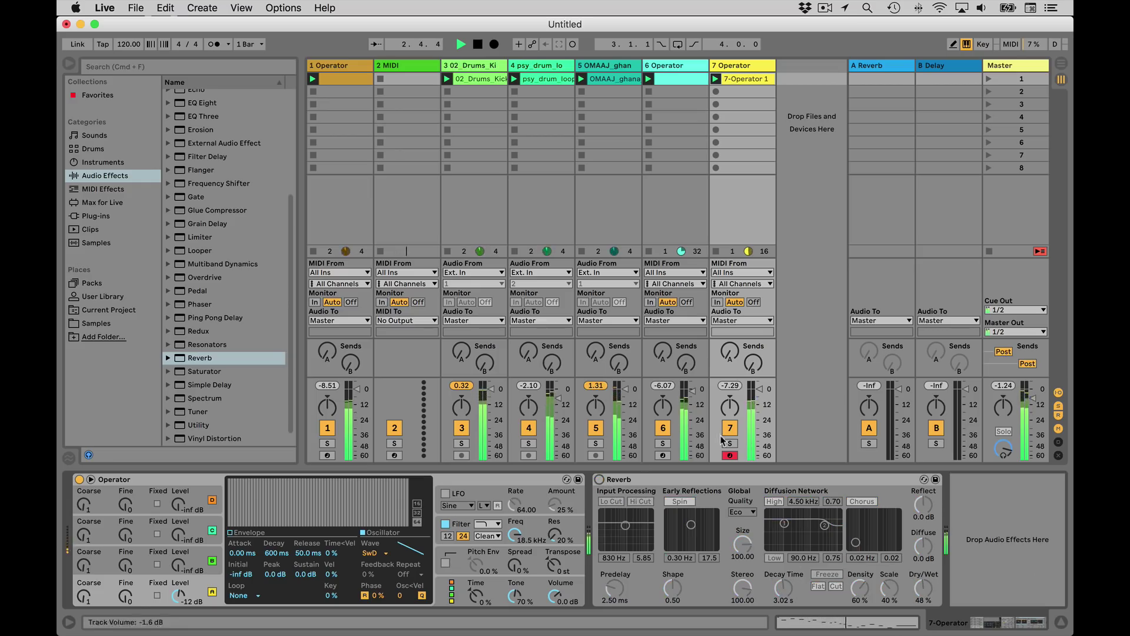
Transpose all notes in the melody clip down one octave and audition the track soloed.
{"action": "key", "text": "space"}
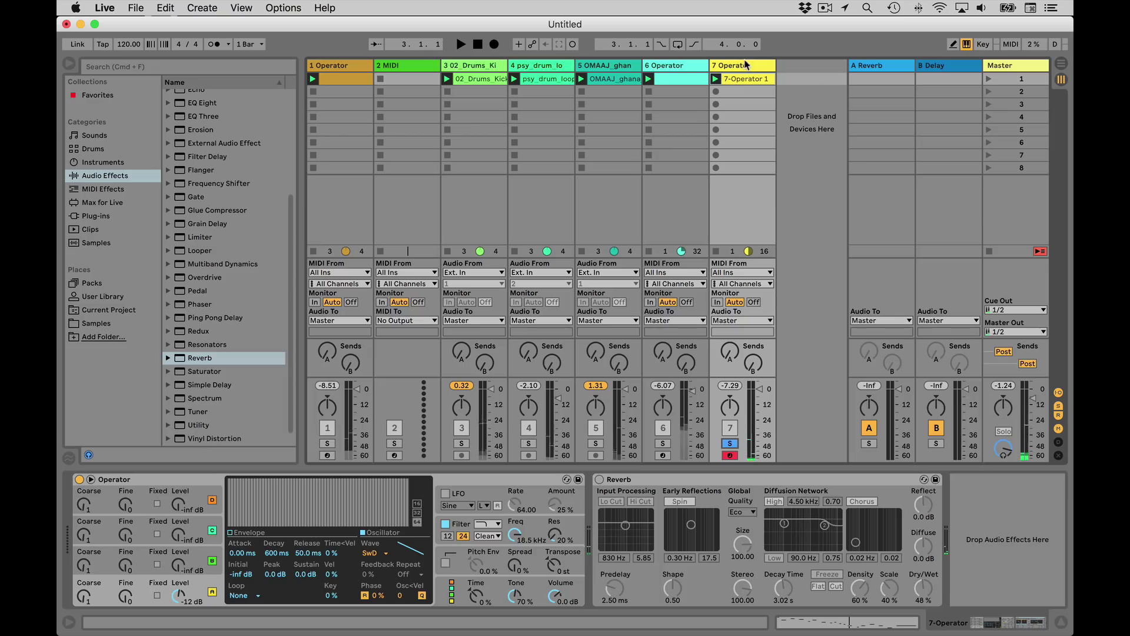
{"action": "double_click", "coordinate": [745, 79]}
{"action": "key", "text": "super+a"}
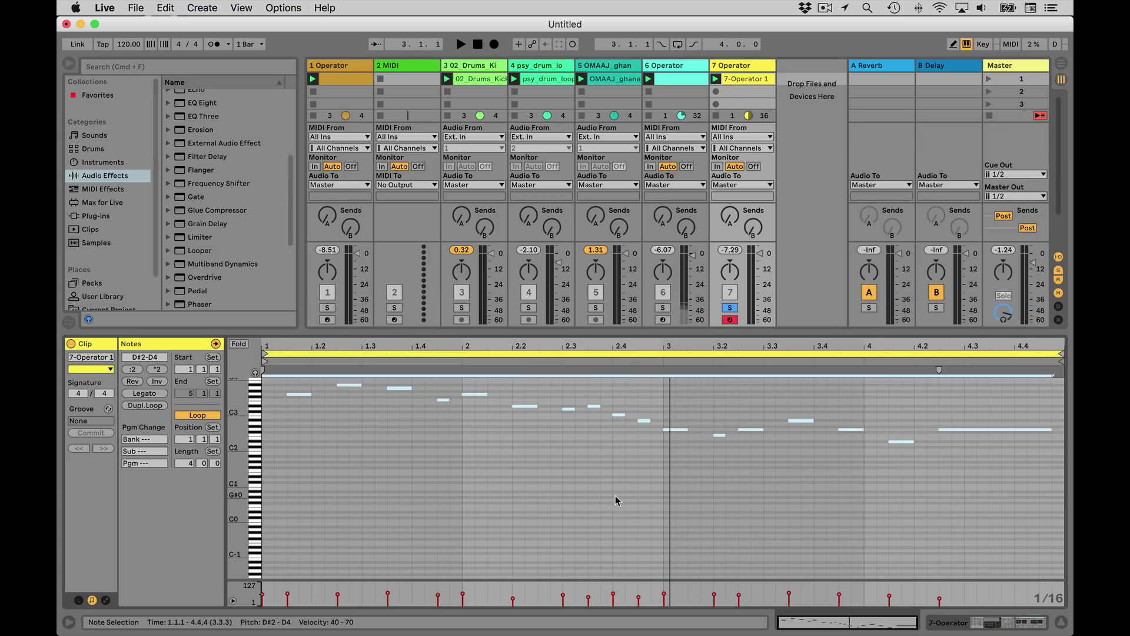
{"action": "key", "text": "shift+Down"}
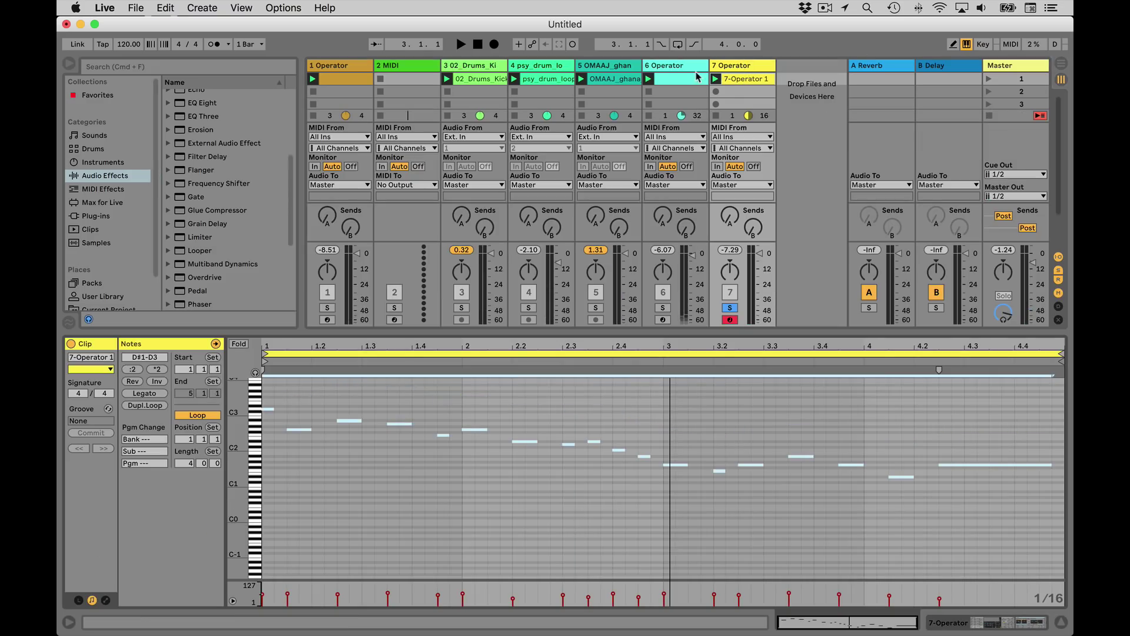
{"action": "key", "text": "space"}
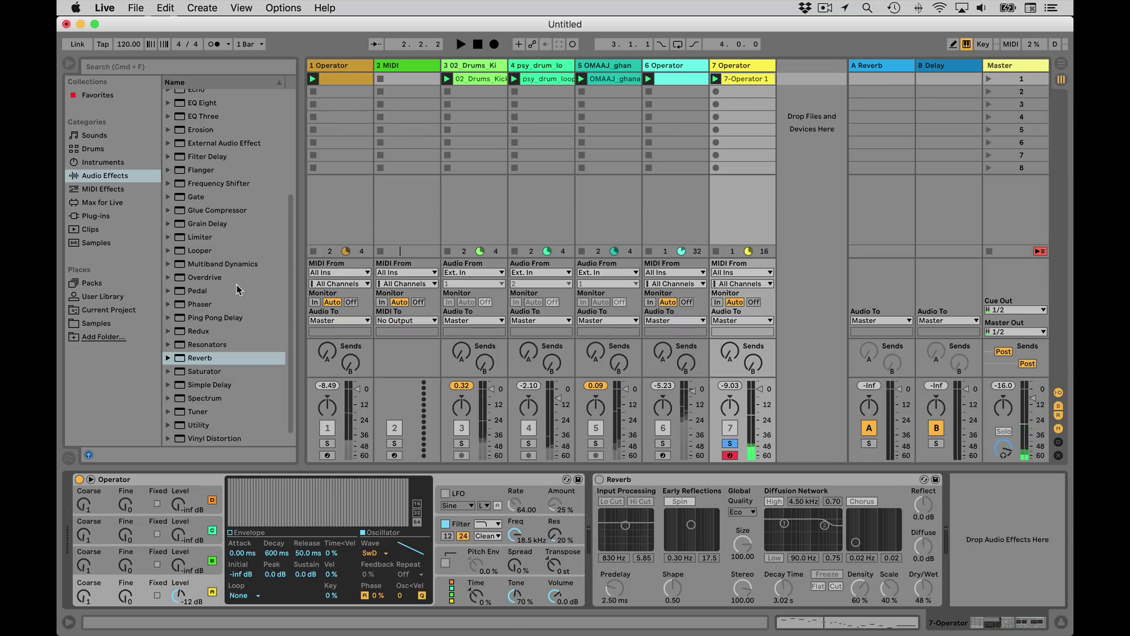
Insert Chorus between Operator and Reverb, unsolo the melody track and set Chorus Delay 2 to 11.2 ms and Dry/Wet to 54% during playback.
{"action": "scroll", "coordinate": [228, 251], "scroll_direction": "up", "scroll_amount": 3}
{"action": "left_click", "coordinate": [201, 177]}
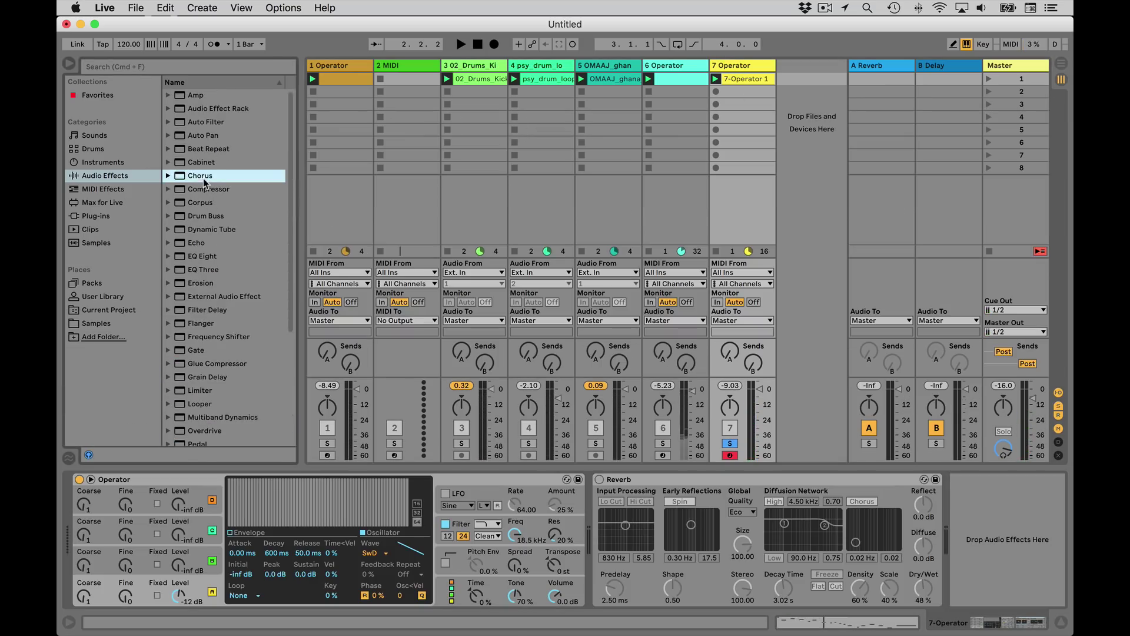
{"action": "left_click_drag", "start_coordinate": [201, 177], "coordinate": [785, 513]}
{"action": "key", "text": "space"}
{"action": "left_click", "coordinate": [730, 443]}
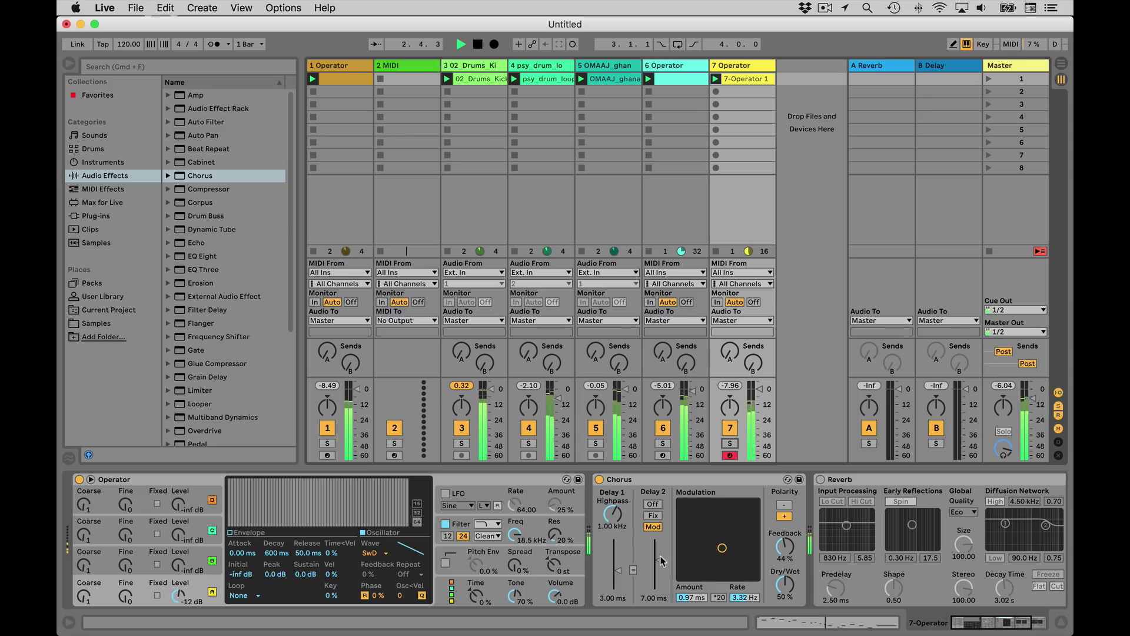
{"action": "left_click_drag", "start_coordinate": [659, 559], "coordinate": [659, 552]}
{"action": "left_click_drag", "start_coordinate": [784, 585], "coordinate": [784, 581]}
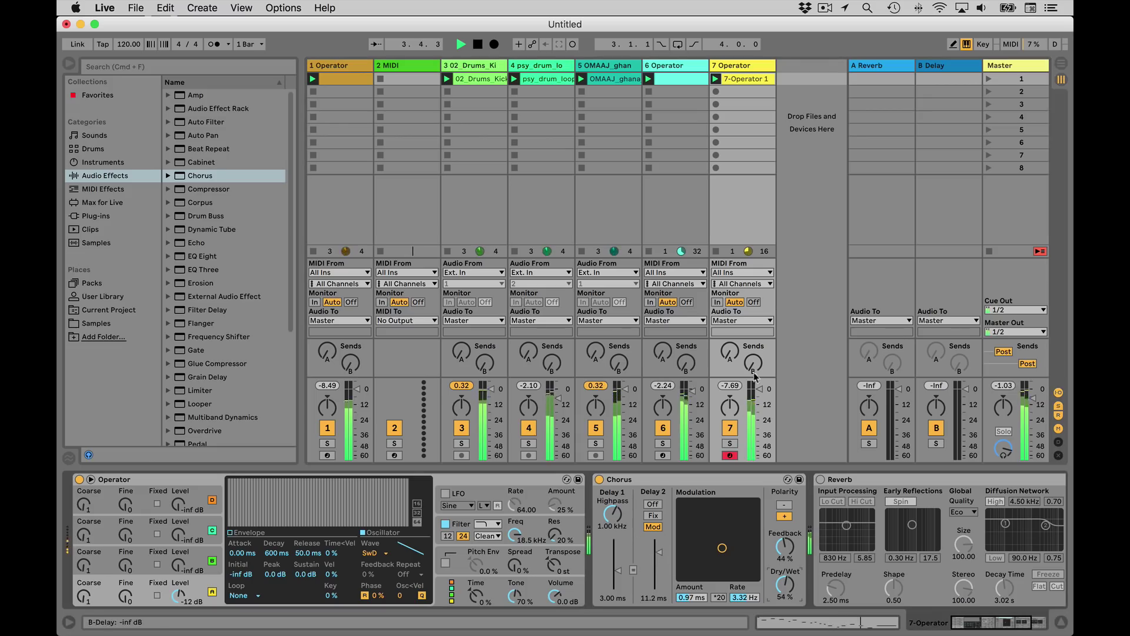
Raise the melody track's Operator volume to 6.0 dB and restart playback.
{"action": "key", "text": "space"}
{"action": "left_click_drag", "start_coordinate": [554, 596], "coordinate": [554, 579]}
{"action": "key", "text": "space"}
Adjust the Chorus during playback to a modulation amount of 0.59 ms, a rate of 2.73 Hz and 64% feedback.
{"action": "left_click_drag", "start_coordinate": [722, 548], "coordinate": [721, 527]}
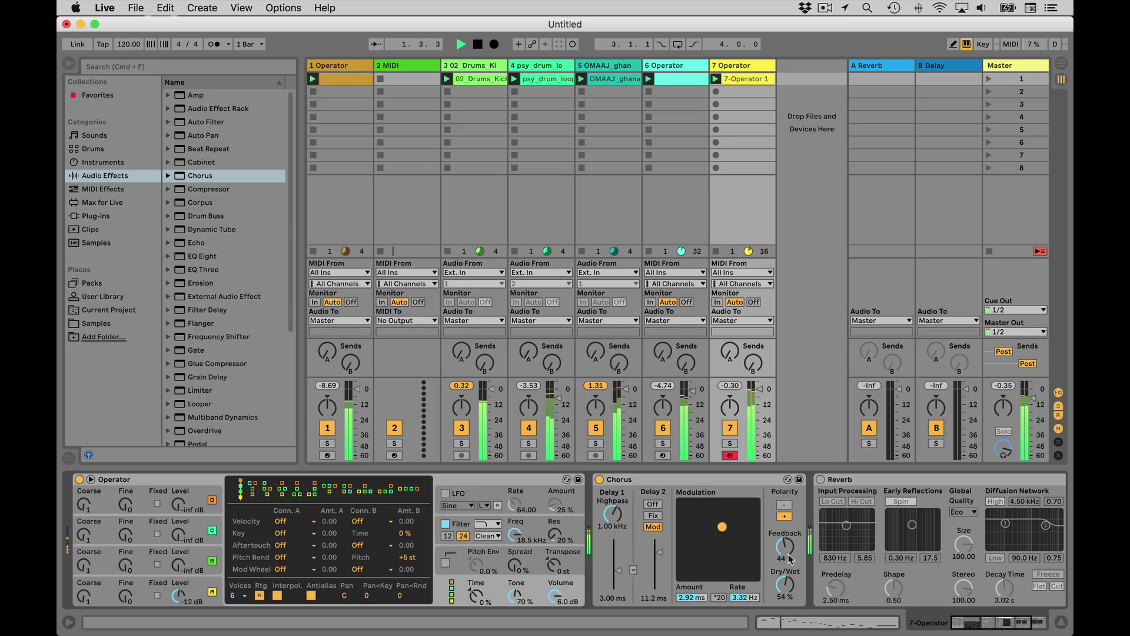
{"action": "left_click_drag", "start_coordinate": [785, 546], "coordinate": [784, 509]}
{"action": "left_click", "coordinate": [719, 597]}
{"action": "left_click_drag", "start_coordinate": [722, 527], "coordinate": [717, 554]}
{"action": "left_click", "coordinate": [719, 598]}
{"action": "left_click_drag", "start_coordinate": [785, 547], "coordinate": [784, 569]}
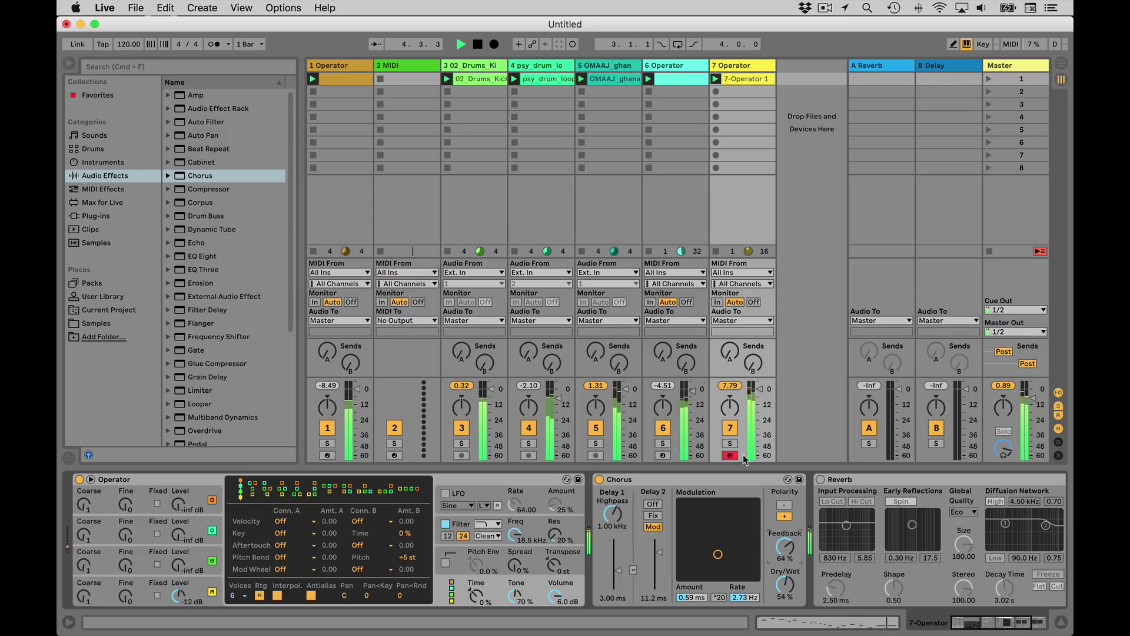
Solo the melody track and set Chorus to delays of 1.08 and 10.4 ms, modulation of 0.80 ms at 2.70 Hz and a 341 Hz highpass.
{"action": "left_click", "coordinate": [732, 444]}
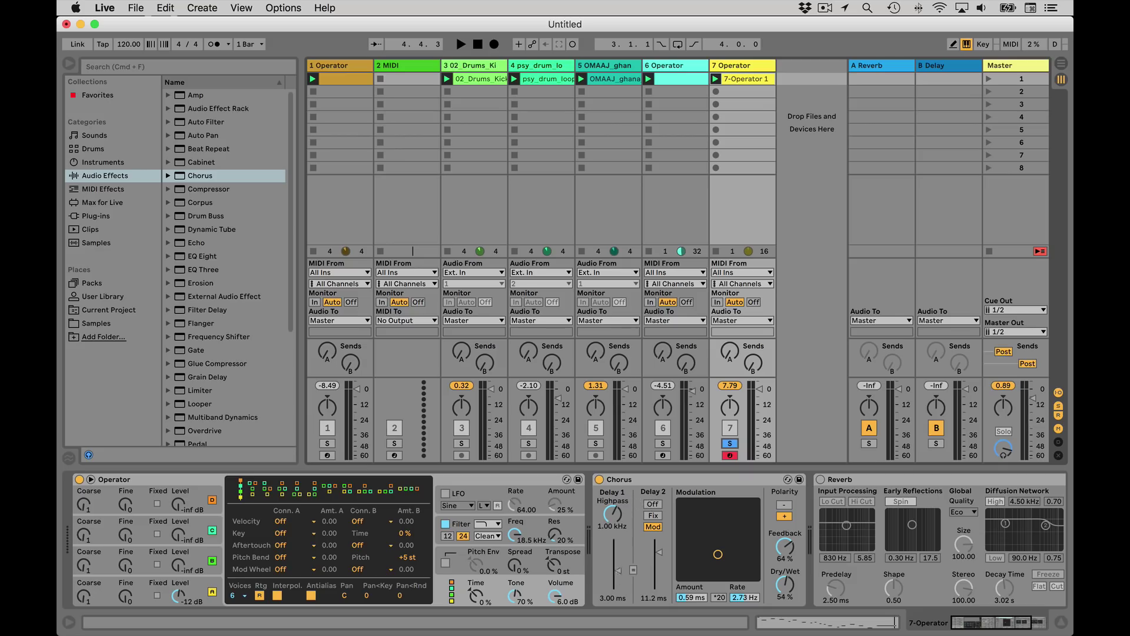
{"action": "left_click_drag", "start_coordinate": [618, 571], "coordinate": [661, 554]}
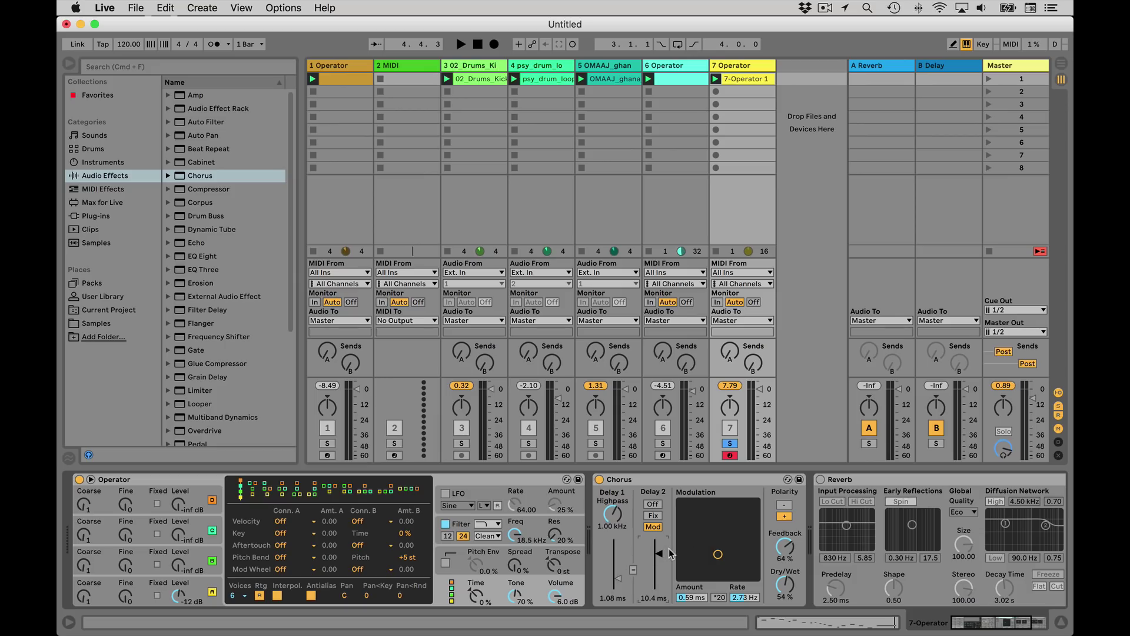
{"action": "left_click_drag", "start_coordinate": [691, 597], "coordinate": [691, 593]}
{"action": "left_click_drag", "start_coordinate": [743, 597], "coordinate": [743, 596]}
{"action": "left_click_drag", "start_coordinate": [614, 514], "coordinate": [638, 511]}
Switch Chorus Delay 2 through its Fix, Mod and Off modes, set its time to 9.99 ms and the feedback to 60%.
{"action": "left_click", "coordinate": [653, 515]}
{"action": "left_click", "coordinate": [653, 527]}
{"action": "left_click", "coordinate": [653, 504]}
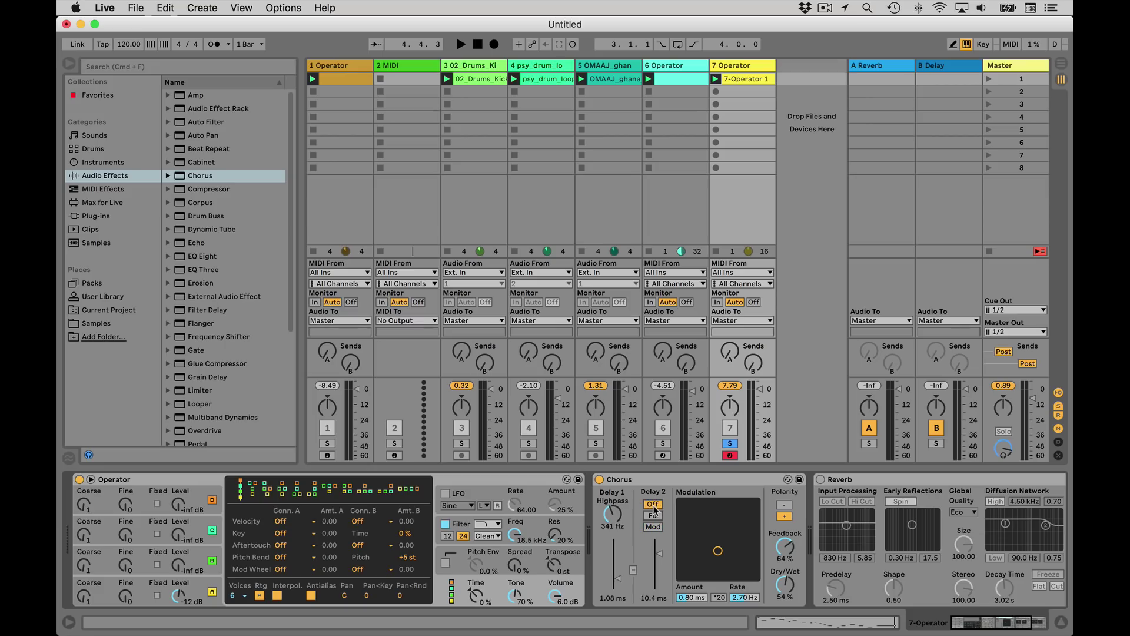
{"action": "left_click", "coordinate": [656, 516]}
{"action": "left_click_drag", "start_coordinate": [657, 548], "coordinate": [658, 555]}
{"action": "left_click", "coordinate": [657, 526]}
{"action": "left_click_drag", "start_coordinate": [786, 545], "coordinate": [779, 550]}
Turn Chorus Delay 2 off, set modulation amount to 0.00 ms, rate to 0.03 Hz and feedback to 0%, and audition the melody.
{"action": "left_click", "coordinate": [653, 504]}
{"action": "left_click", "coordinate": [685, 596]}
{"action": "left_click_drag", "start_coordinate": [744, 596], "coordinate": [744, 624]}
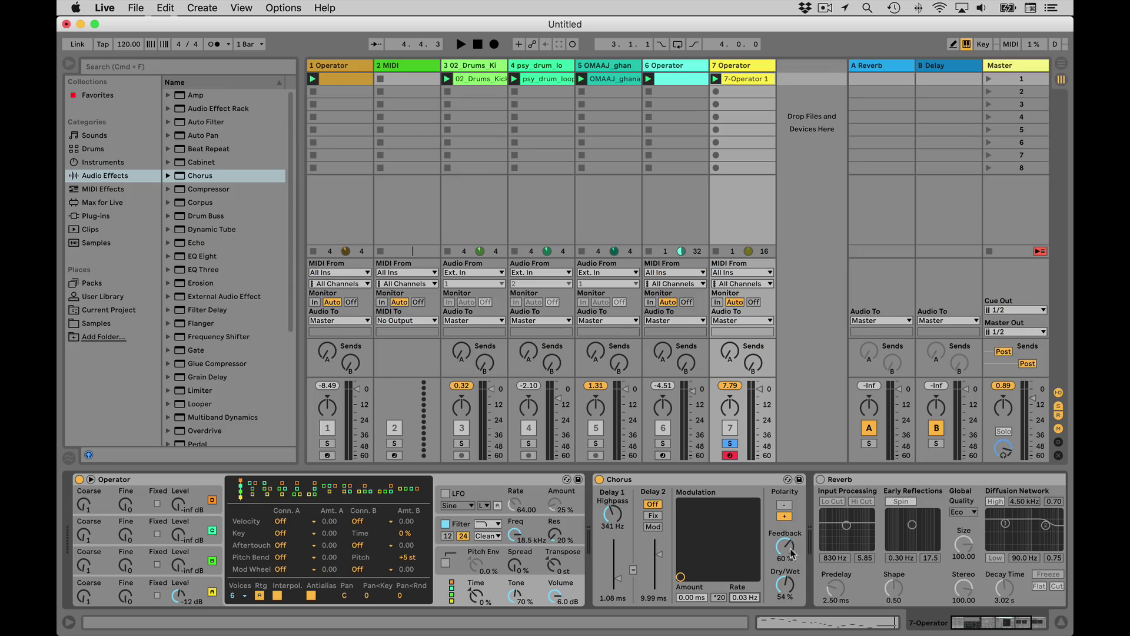
{"action": "left_click_drag", "start_coordinate": [792, 554], "coordinate": [792, 588]}
{"action": "key", "text": "space"}
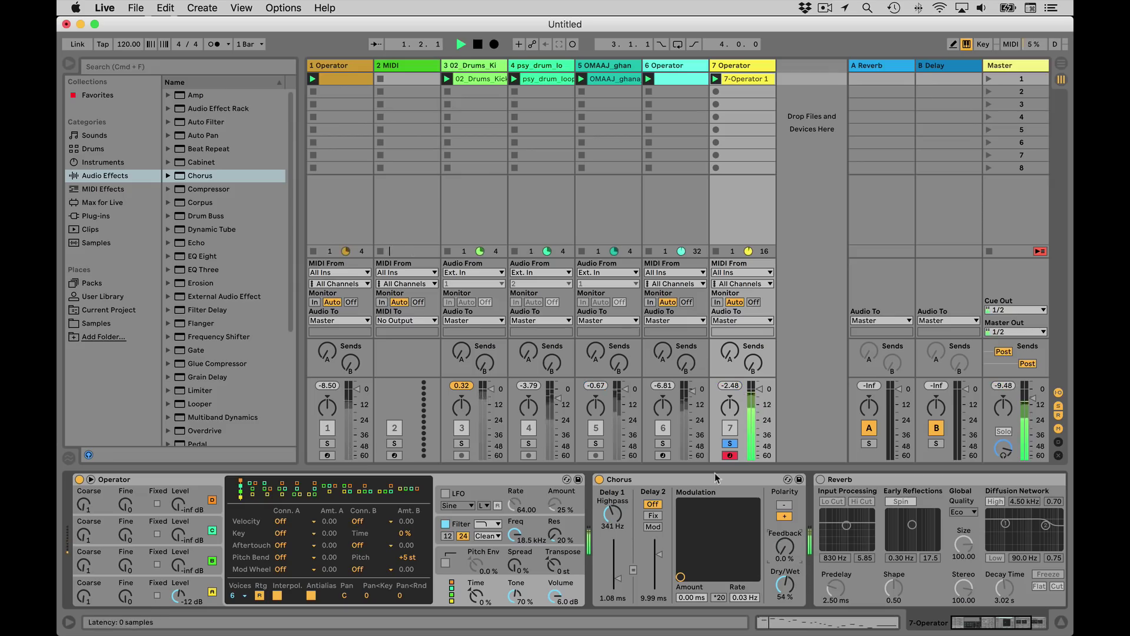
{"action": "key", "text": "space"}
Adjust the Chorus to a modulation amount of 0.88 ms, a rate of 1.39 Hz and 45% feedback while auditioning the melody.
{"action": "left_click_drag", "start_coordinate": [692, 597], "coordinate": [691, 557]}
{"action": "key", "text": "space"}
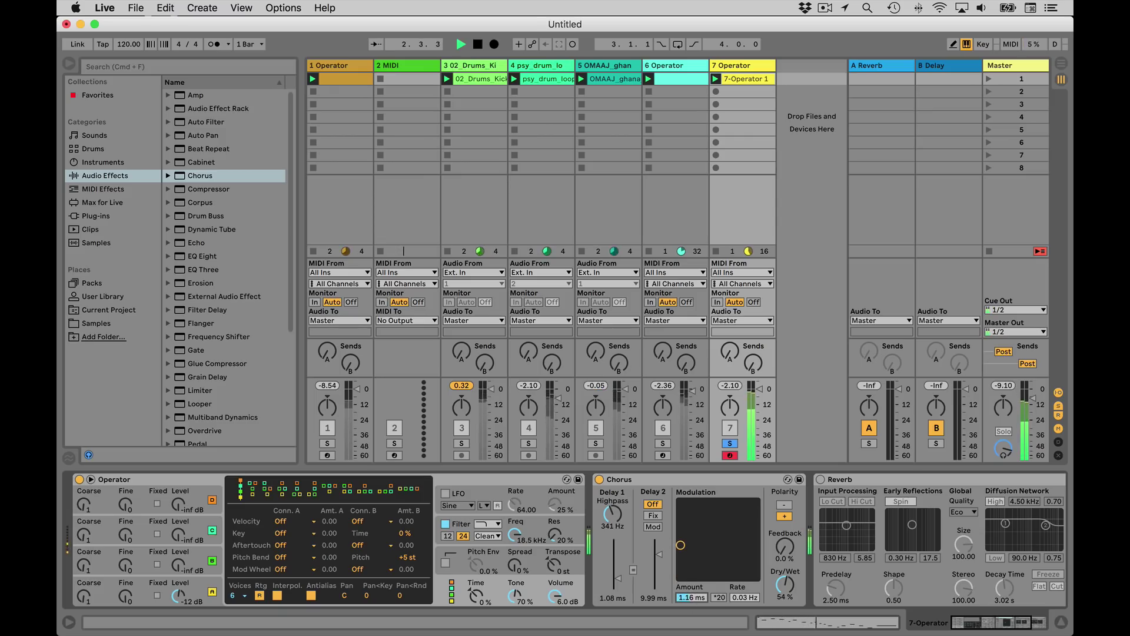
{"action": "left_click", "coordinate": [748, 598]}
{"action": "left_click_drag", "start_coordinate": [748, 598], "coordinate": [748, 587]}
{"action": "left_click_drag", "start_coordinate": [786, 547], "coordinate": [785, 529]}
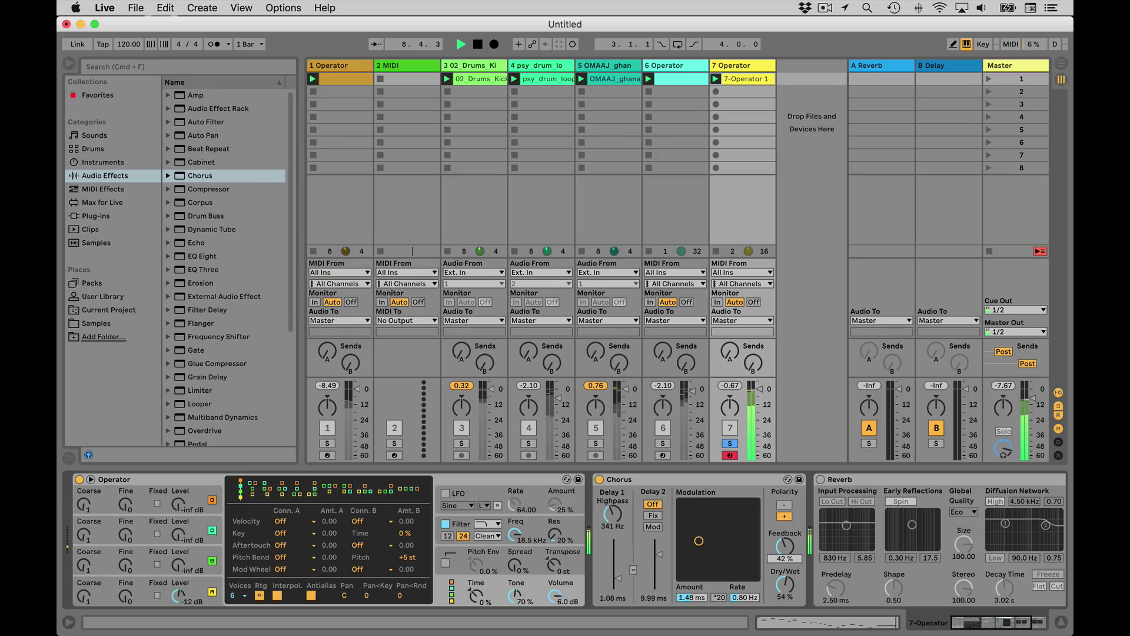
{"action": "mouse_move", "coordinate": [700, 540]}
{"action": "left_mouse_down"}
{"action": "mouse_move", "coordinate": [725, 539]}
{"action": "mouse_move", "coordinate": [707, 551]}
{"action": "left_mouse_up"}
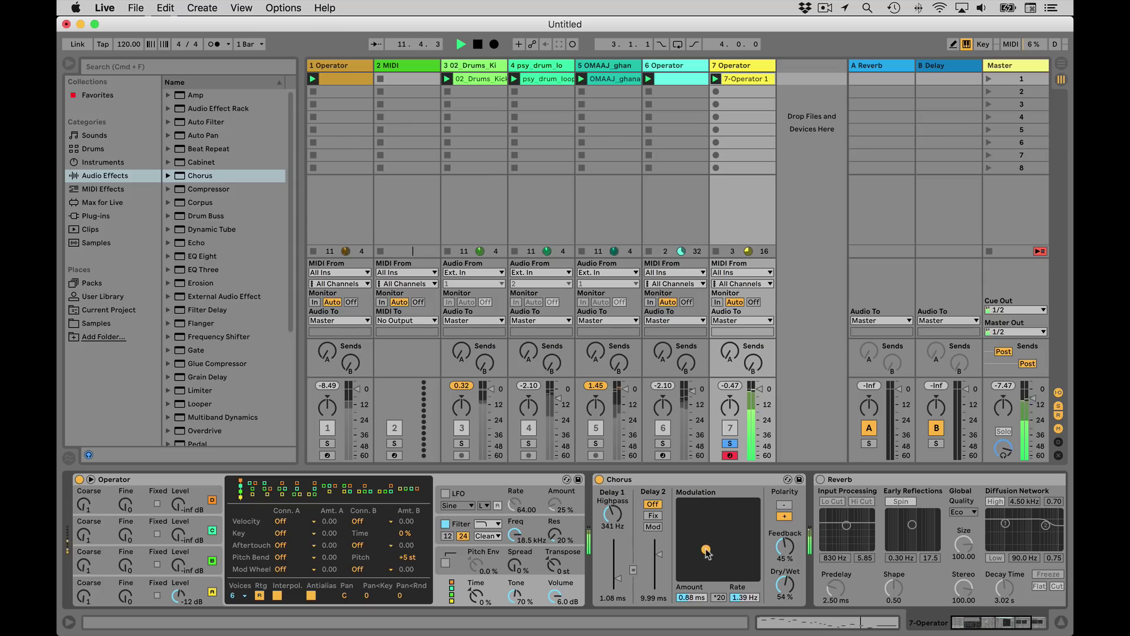
{"action": "key", "text": "space"}
Set Chorus Delay 2 to Fix and, during playback, set delays to 0.44 and 8.11 ms, modulation to 1.22 ms at 2.55 Hz and feedback to 54%.
{"action": "left_click", "coordinate": [653, 515]}
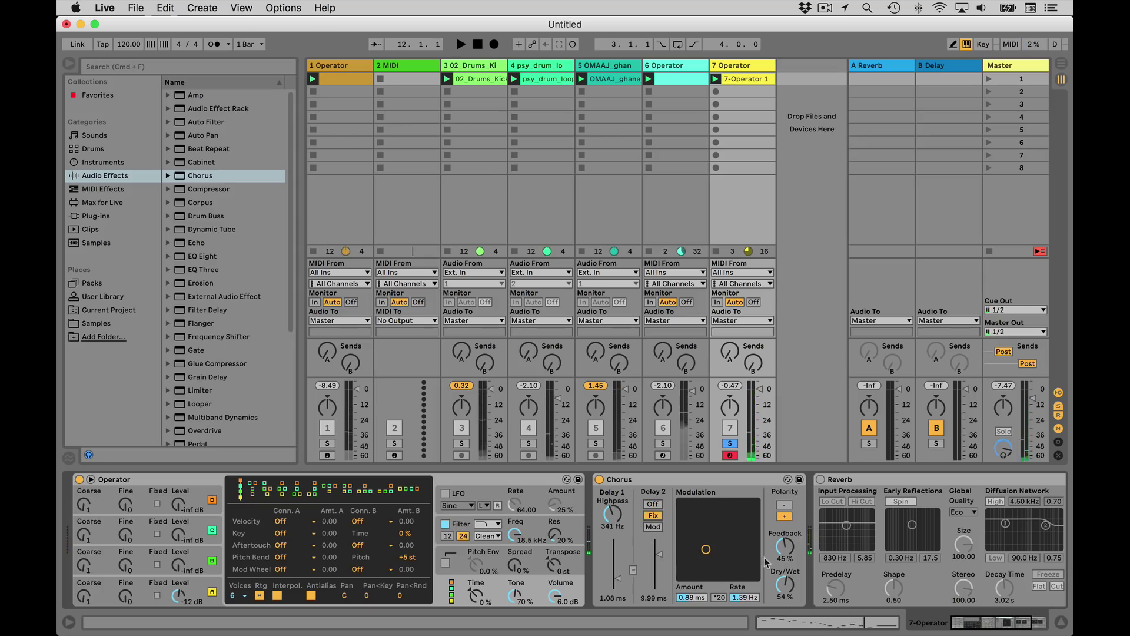
{"action": "key", "text": "space"}
{"action": "left_click_drag", "start_coordinate": [706, 549], "coordinate": [770, 538]}
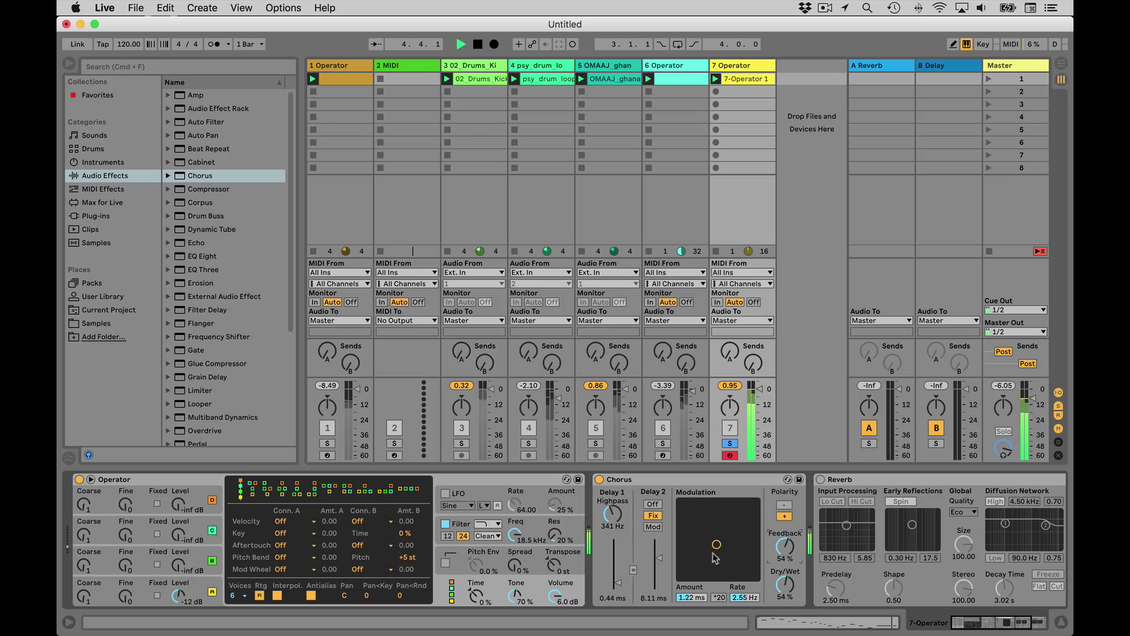
Set Chorus Delay 2 to Mod and, during playback, bring the modulation amount to 2.54 ms and the rate to 1.17 Hz.
{"action": "key", "text": "space"}
{"action": "left_click", "coordinate": [653, 527]}
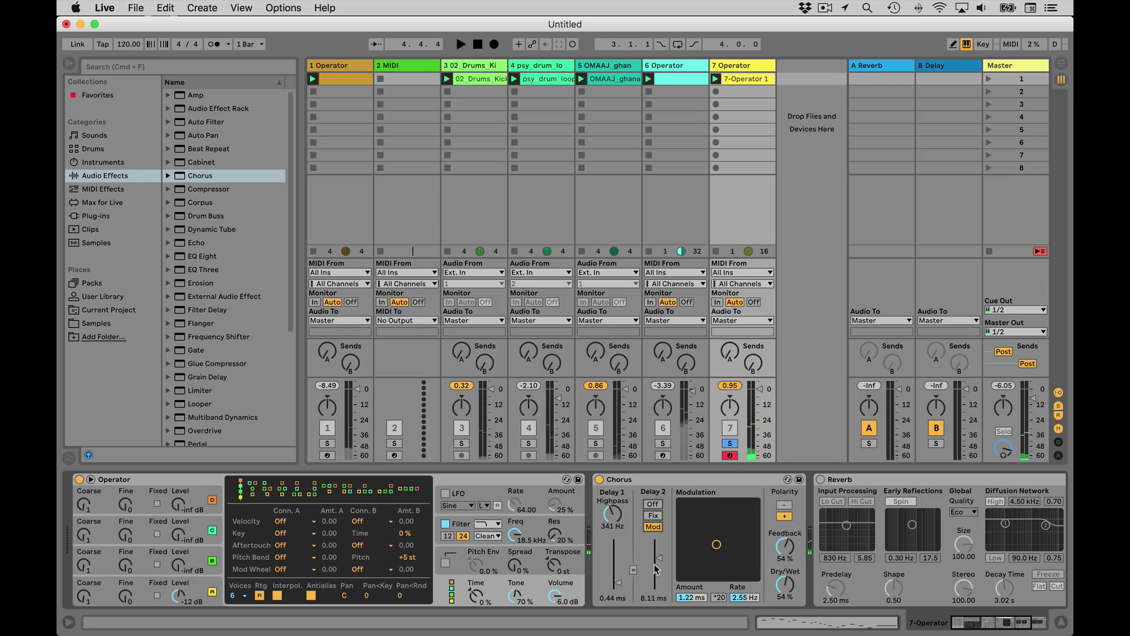
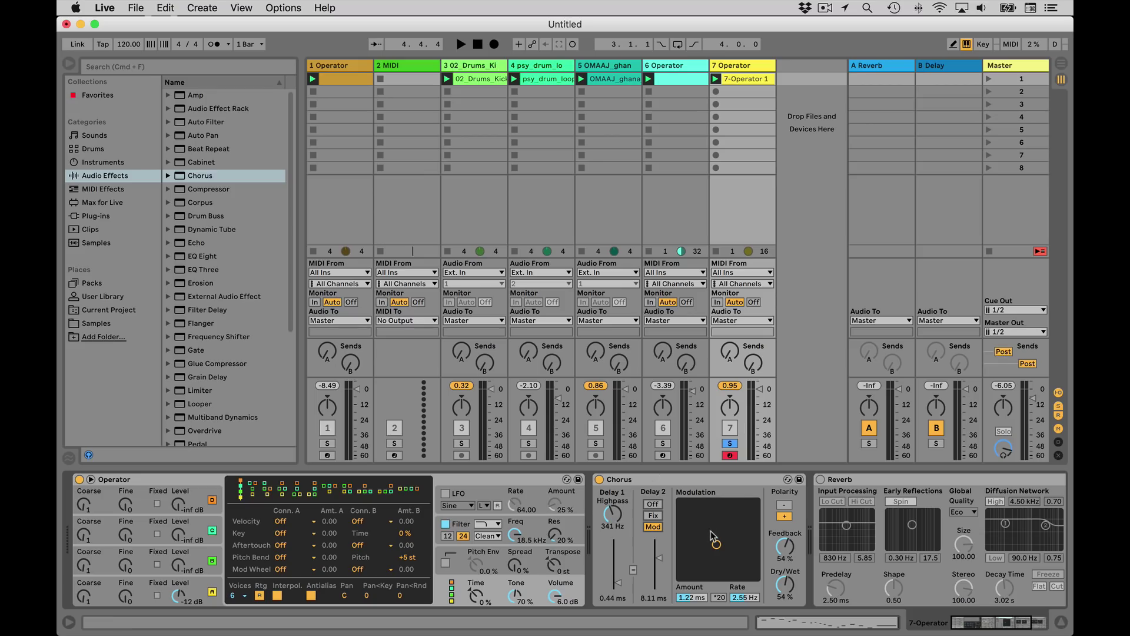
{"action": "key", "text": "space"}
{"action": "left_click_drag", "start_coordinate": [717, 545], "coordinate": [711, 543]}
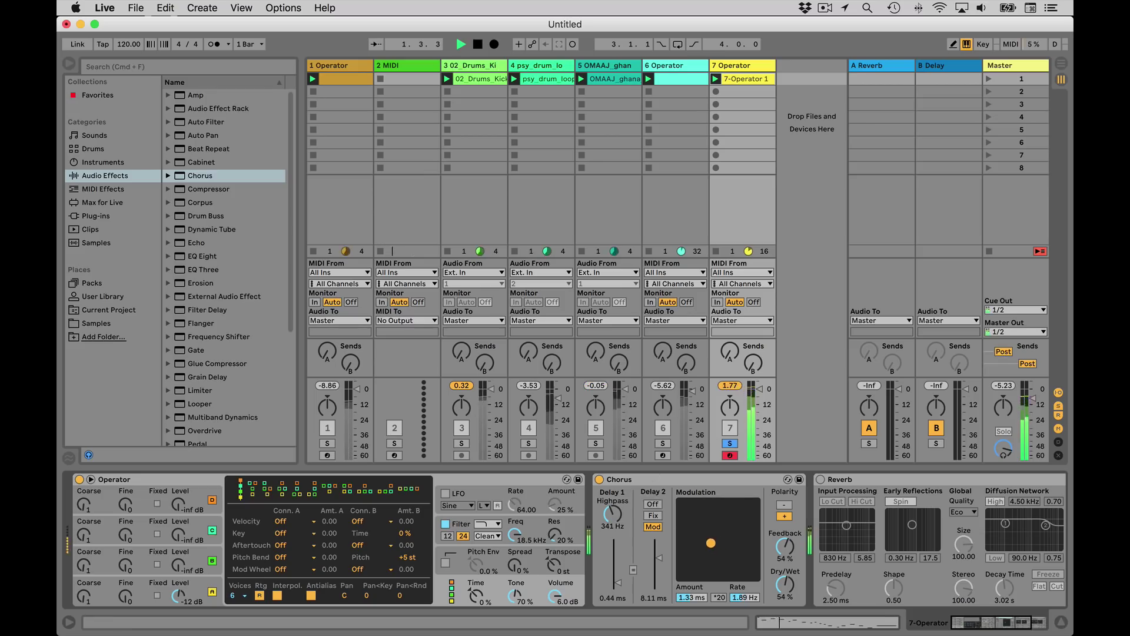
{"action": "left_click", "coordinate": [736, 597]}
{"action": "mouse_move", "coordinate": [691, 598]}
{"action": "left_mouse_down"}
{"action": "mouse_move", "coordinate": [691, 570]}
{"action": "mouse_move", "coordinate": [745, 607]}
{"action": "mouse_move", "coordinate": [691, 606]}
{"action": "left_mouse_up"}
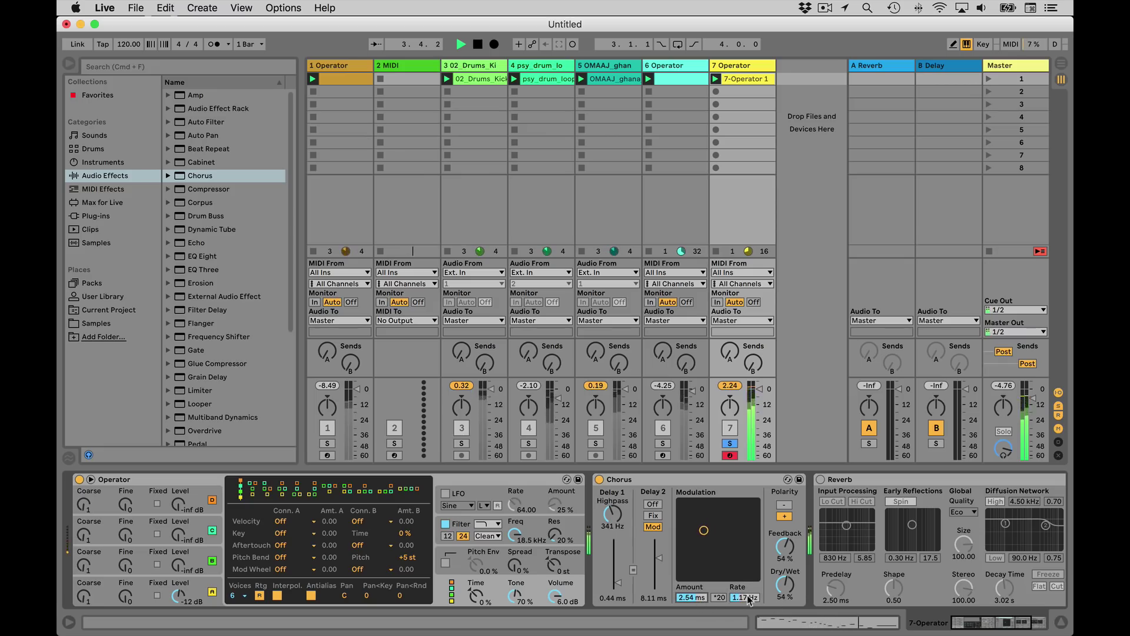
{"action": "key", "text": "space"}
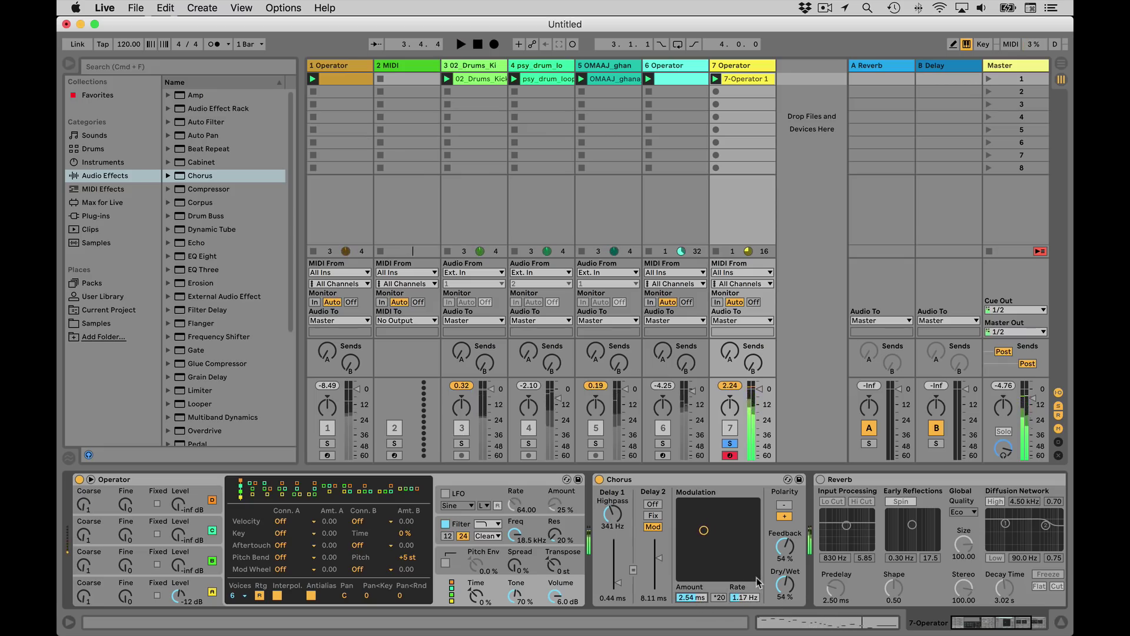
Adjust the Chorus during playback to a Delay 1 time of 11.6 ms, a modulation amount of 0.84 ms and a rate of 1.39 Hz.
{"action": "left_click", "coordinate": [719, 597]}
{"action": "key", "text": "space"}
{"action": "left_click_drag", "start_coordinate": [740, 598], "coordinate": [740, 560]}
{"action": "left_click_drag", "start_coordinate": [687, 597], "coordinate": [687, 578]}
{"action": "left_click_drag", "start_coordinate": [738, 498], "coordinate": [705, 537]}
{"action": "left_click_drag", "start_coordinate": [617, 583], "coordinate": [617, 551]}
{"action": "mouse_move", "coordinate": [705, 538]}
{"action": "left_mouse_down"}
{"action": "mouse_move", "coordinate": [747, 517]}
{"action": "mouse_move", "coordinate": [789, 538]}
{"action": "mouse_move", "coordinate": [736, 523]}
{"action": "mouse_move", "coordinate": [743, 559]}
{"action": "mouse_move", "coordinate": [703, 547]}
{"action": "mouse_move", "coordinate": [756, 535]}
{"action": "mouse_move", "coordinate": [726, 525]}
{"action": "mouse_move", "coordinate": [705, 552]}
{"action": "mouse_move", "coordinate": [717, 554]}
{"action": "mouse_move", "coordinate": [706, 550]}
{"action": "left_mouse_up"}
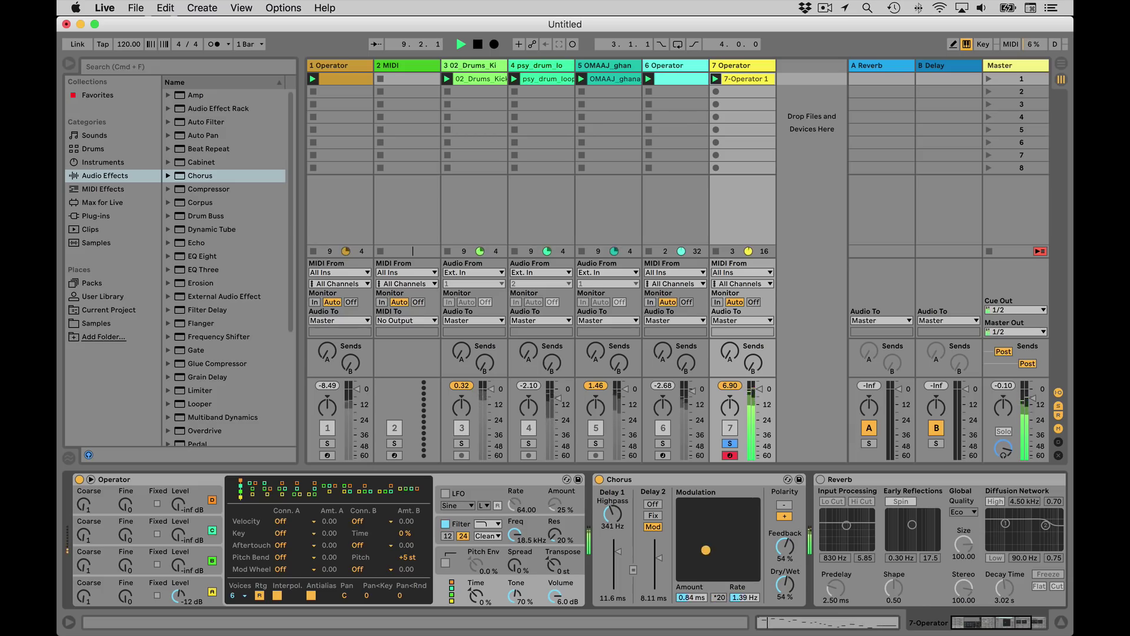
Toggle the Reverb on and off, then insert Ping Pong Delay before it with its filter at 3.86 kHz, width 4.11 and Dry/Wet at 40%.
{"action": "left_click", "coordinate": [821, 480]}
{"action": "left_click", "coordinate": [821, 480]}
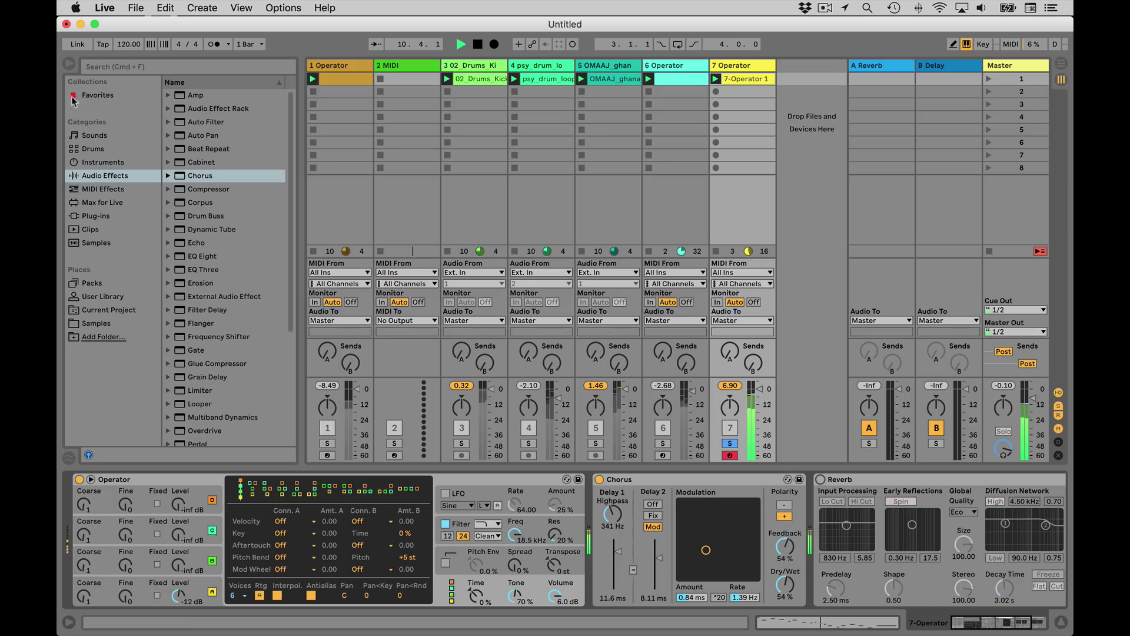
{"action": "scroll", "coordinate": [207, 140], "scroll_direction": "down", "scroll_amount": 5}
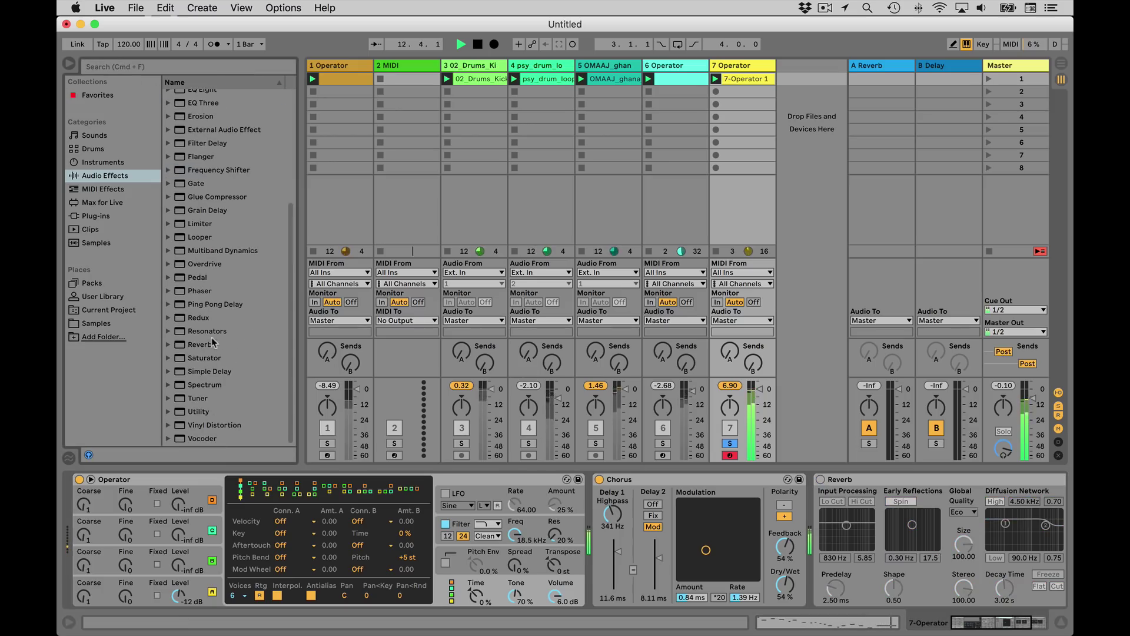
{"action": "left_click_drag", "start_coordinate": [215, 303], "coordinate": [865, 527]}
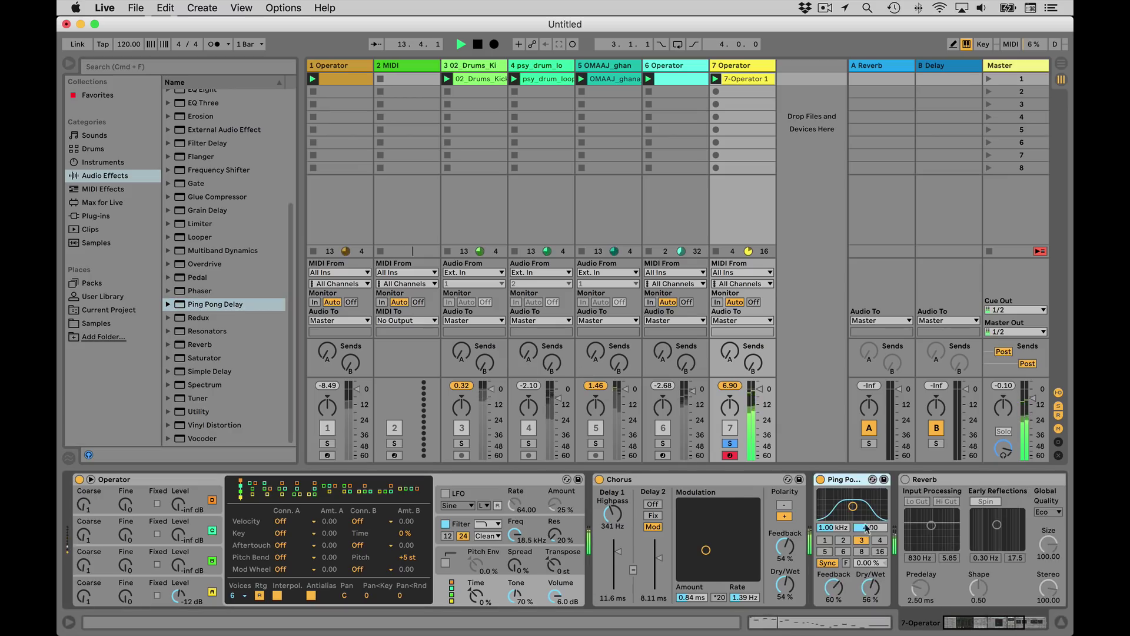
{"action": "left_click_drag", "start_coordinate": [863, 584], "coordinate": [863, 599]}
{"action": "left_click_drag", "start_coordinate": [861, 508], "coordinate": [867, 506]}
Unsolo track 7, adjust its volume while the full arrangement plays, and stop playback.
{"action": "left_click", "coordinate": [730, 443]}
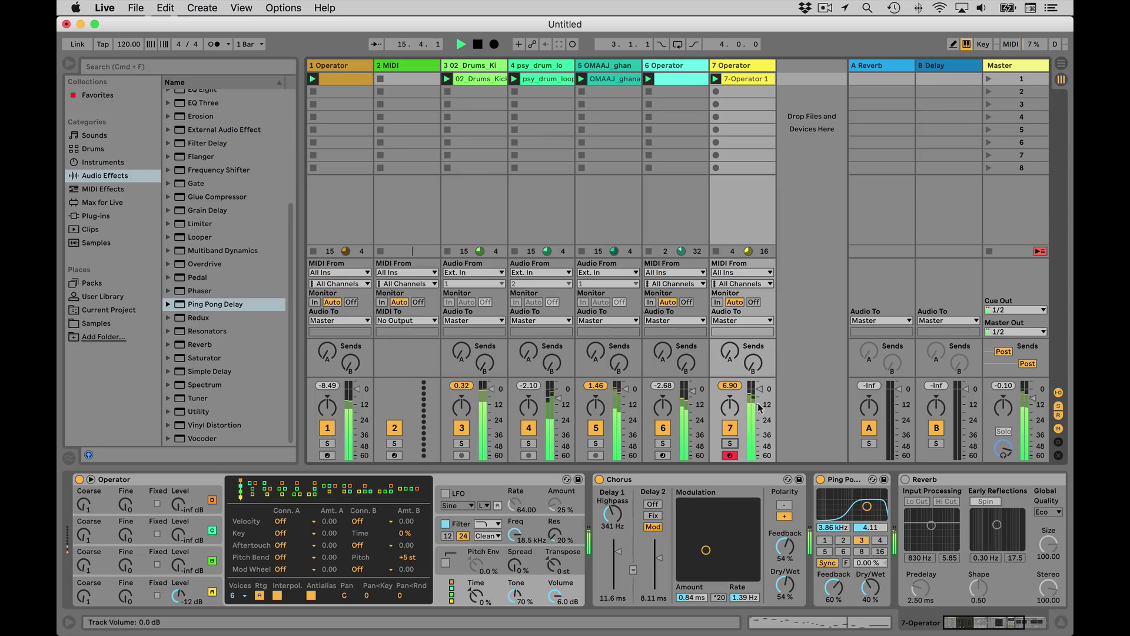
{"action": "left_click_drag", "start_coordinate": [760, 406], "coordinate": [760, 396]}
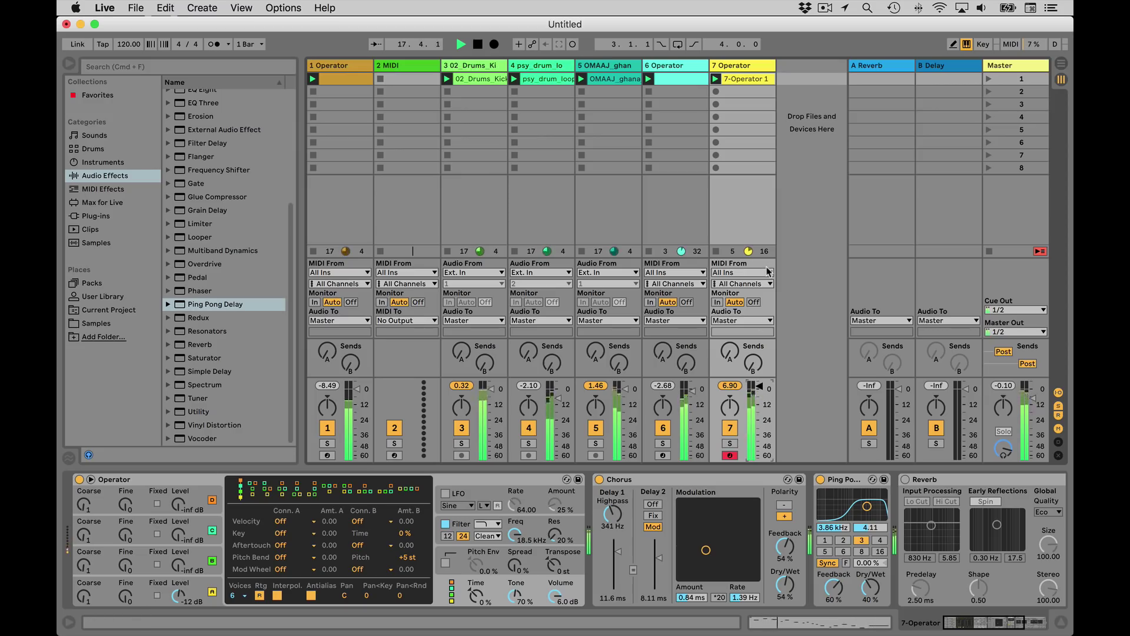
{"action": "key", "text": "space"}
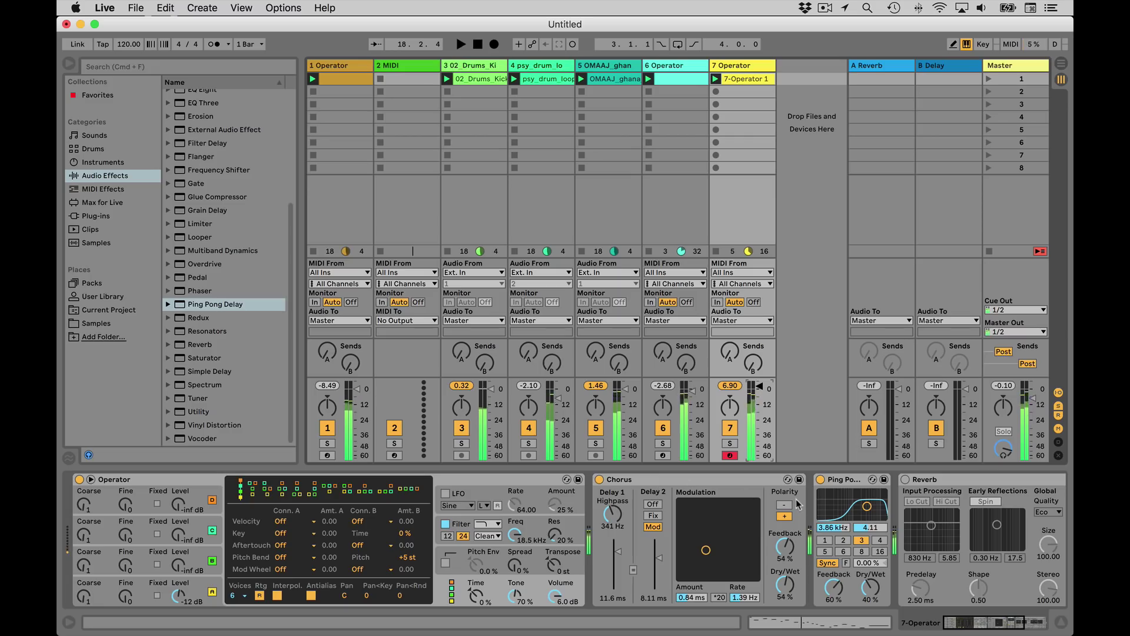
Turn off Ping Pong Delay, solo track 7 and compare the melody with the Chorus bypassed and active.
{"action": "left_click", "coordinate": [819, 480]}
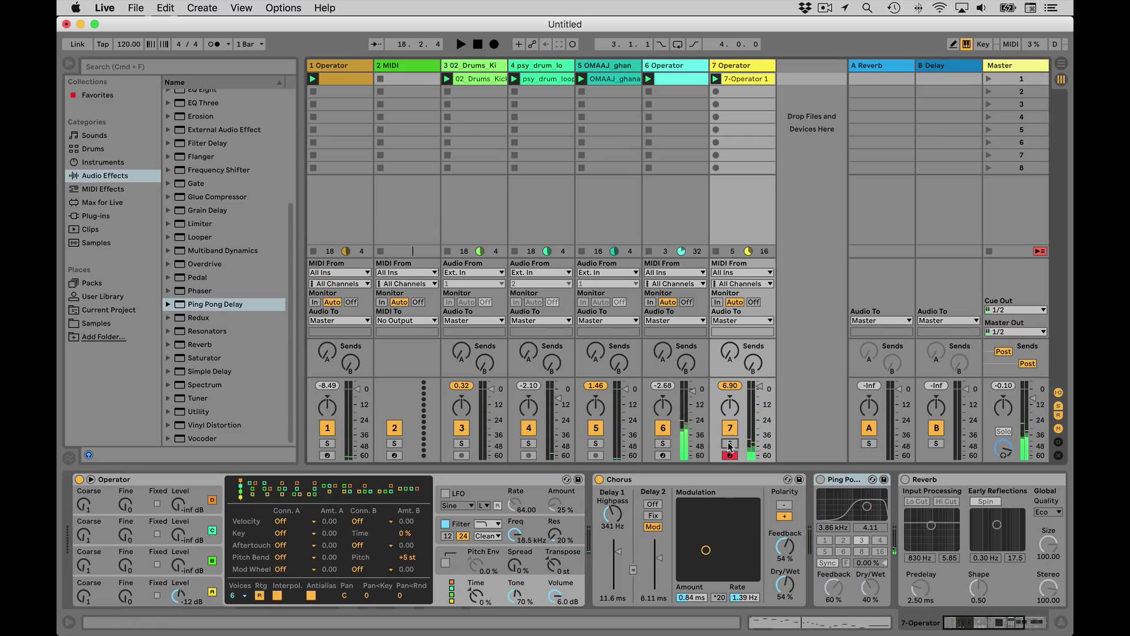
{"action": "left_click", "coordinate": [730, 443]}
{"action": "left_click", "coordinate": [599, 480]}
{"action": "key", "text": "space"}
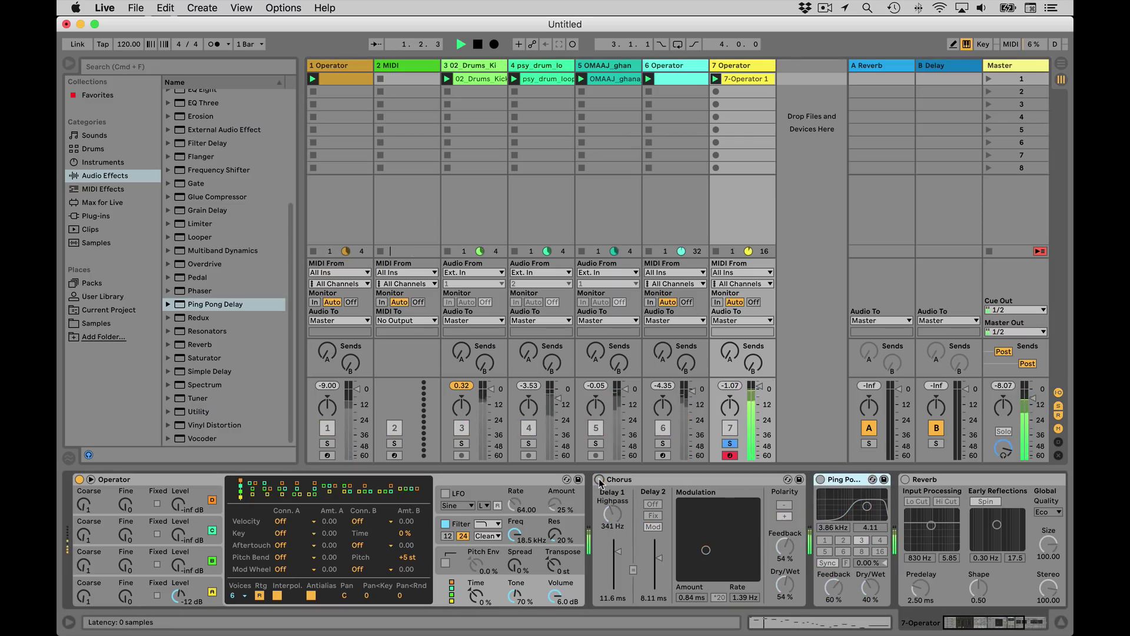
{"action": "key", "text": "space"}
{"action": "left_click", "coordinate": [600, 480]}
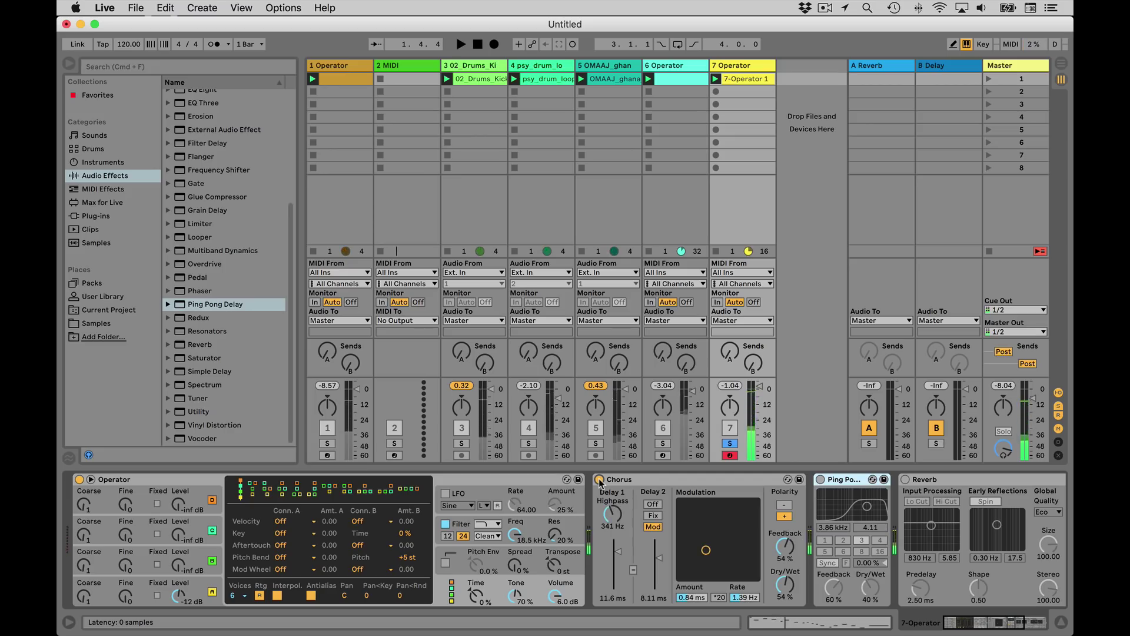
{"action": "key", "text": "space"}
{"action": "key", "text": "space"}
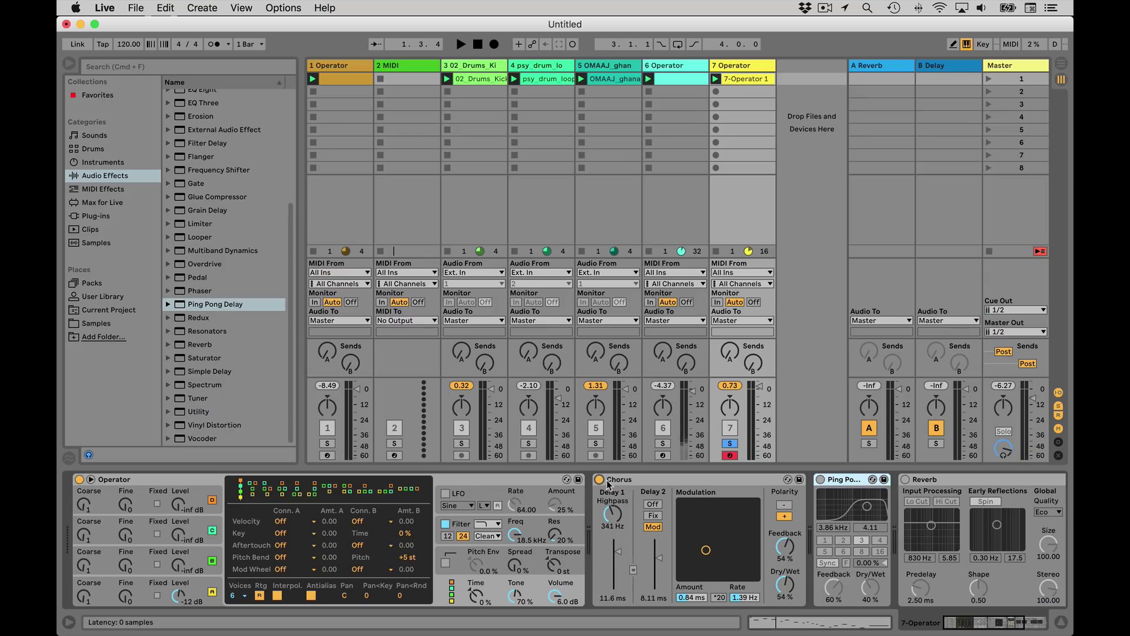
Check the notes of the 7-Operator 1 clip, return to the track's devices and group the Chorus into an Audio Effect Rack.
{"action": "double_click", "coordinate": [747, 79]}
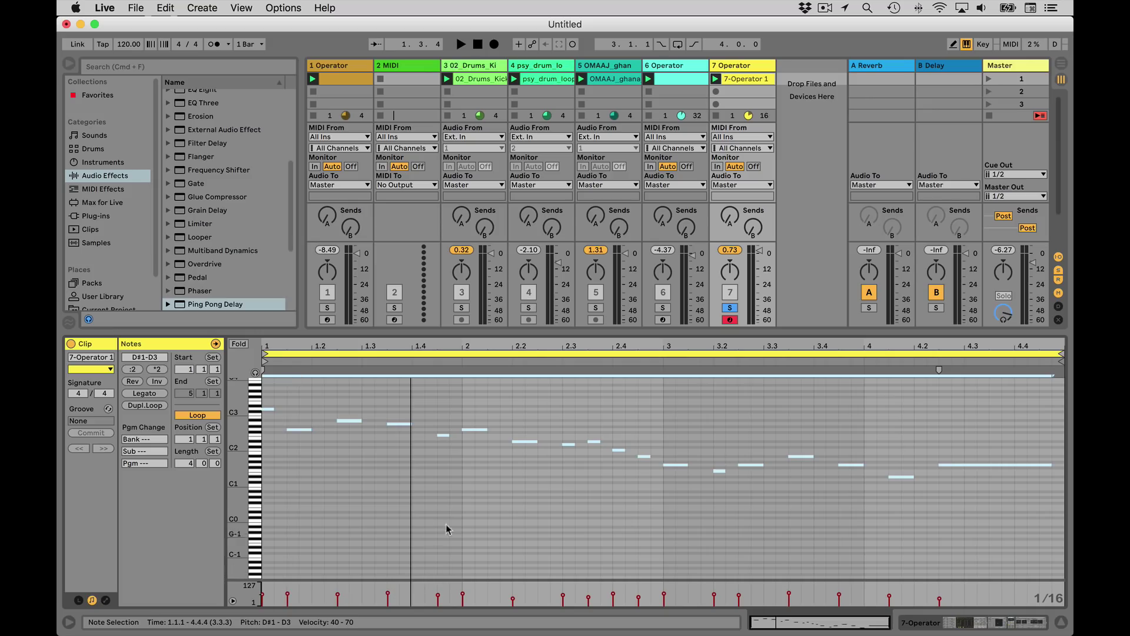
{"action": "left_click", "coordinate": [734, 72]}
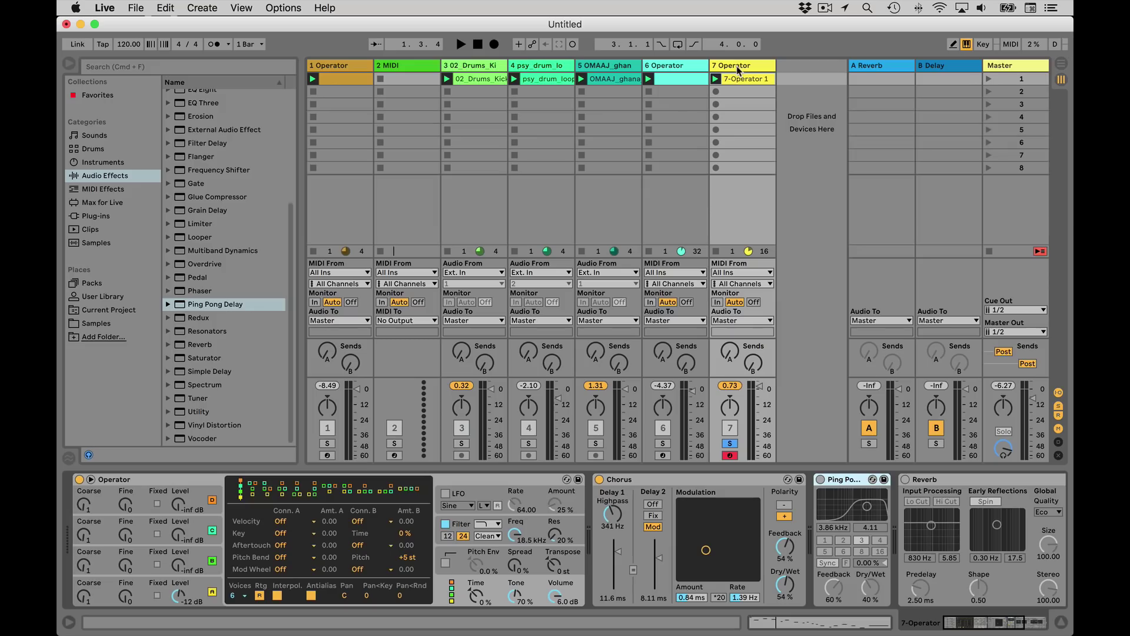
{"action": "right_click", "coordinate": [683, 482]}
{"action": "left_click", "coordinate": [711, 565]}
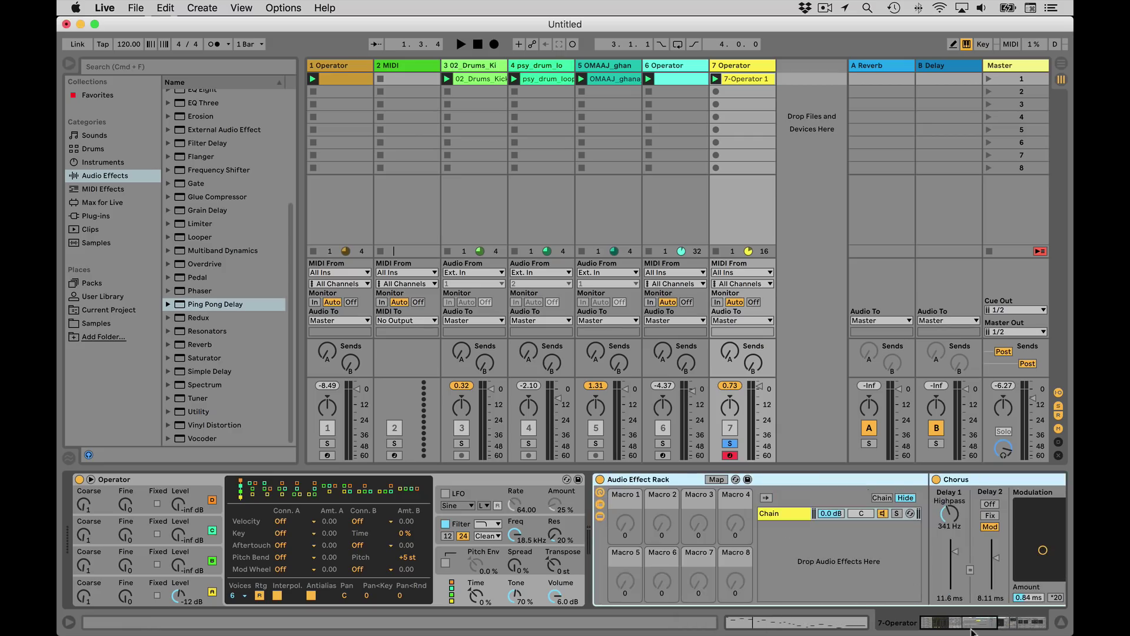
{"action": "left_click_drag", "start_coordinate": [972, 632], "coordinate": [997, 629]}
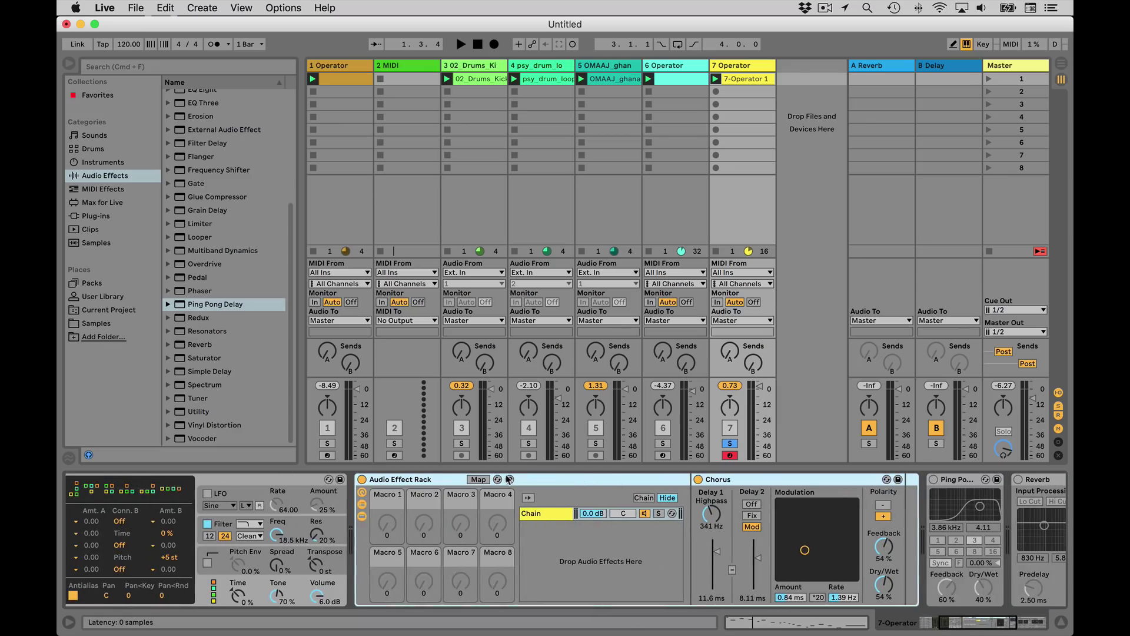
Enter the rack's macro mapping mode and map the Chorus Delay 1 Time to Macro 1.
{"action": "left_click", "coordinate": [478, 480]}
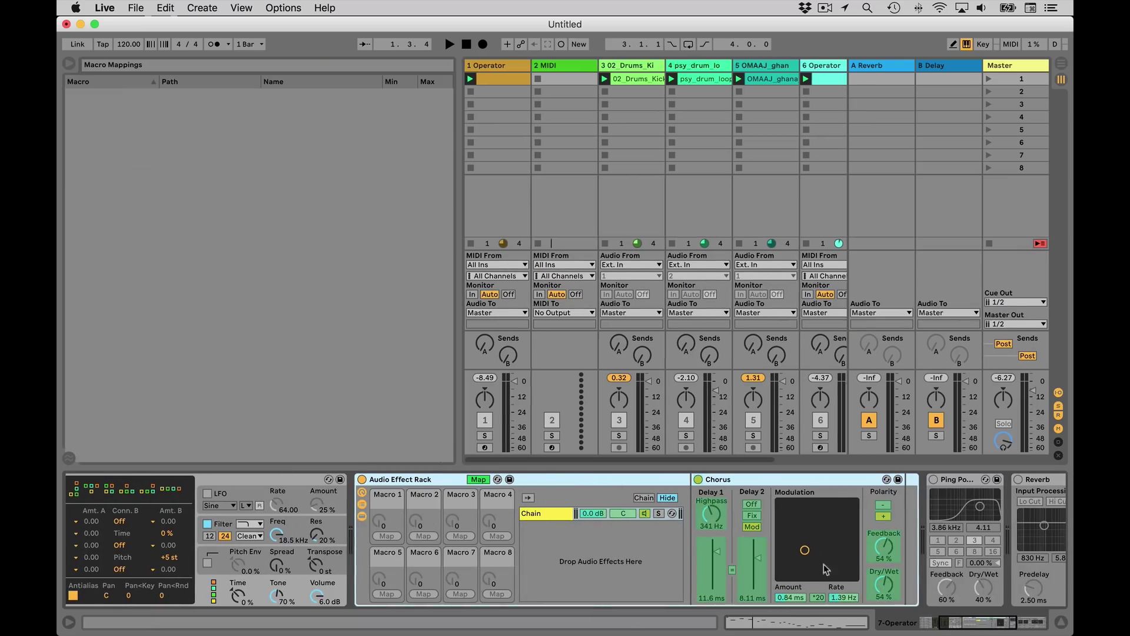
{"action": "left_click", "coordinate": [719, 558]}
{"action": "left_click", "coordinate": [387, 536]}
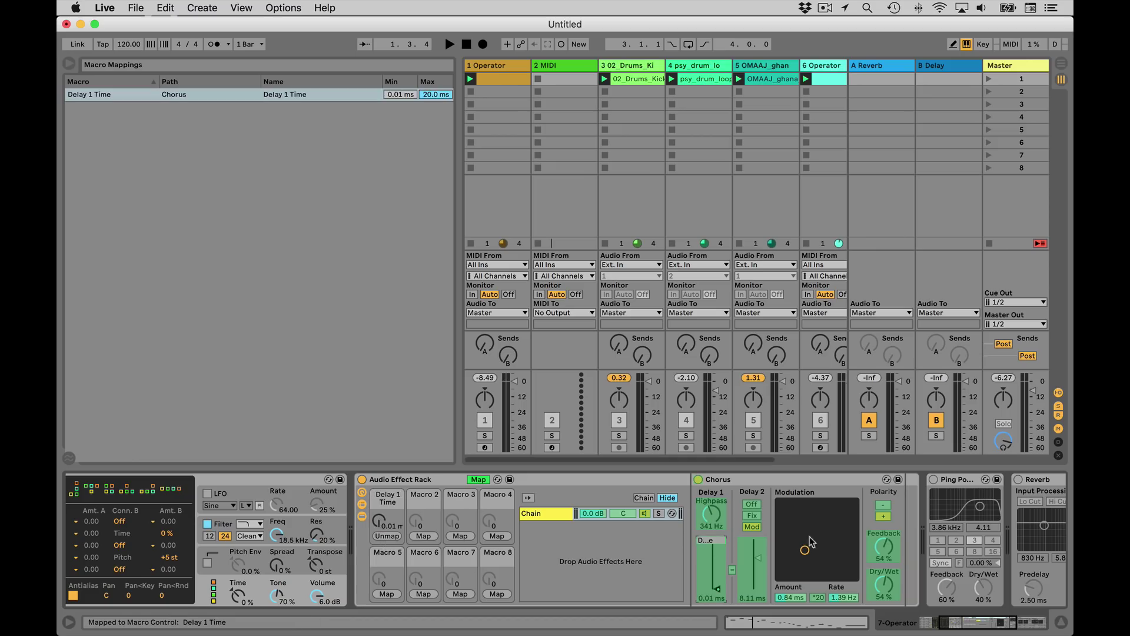
Map the Chorus Delay 2 Time to Macro 2 and the LFO Amount to Macro 3.
{"action": "left_click", "coordinate": [758, 548]}
{"action": "left_click", "coordinate": [424, 536]}
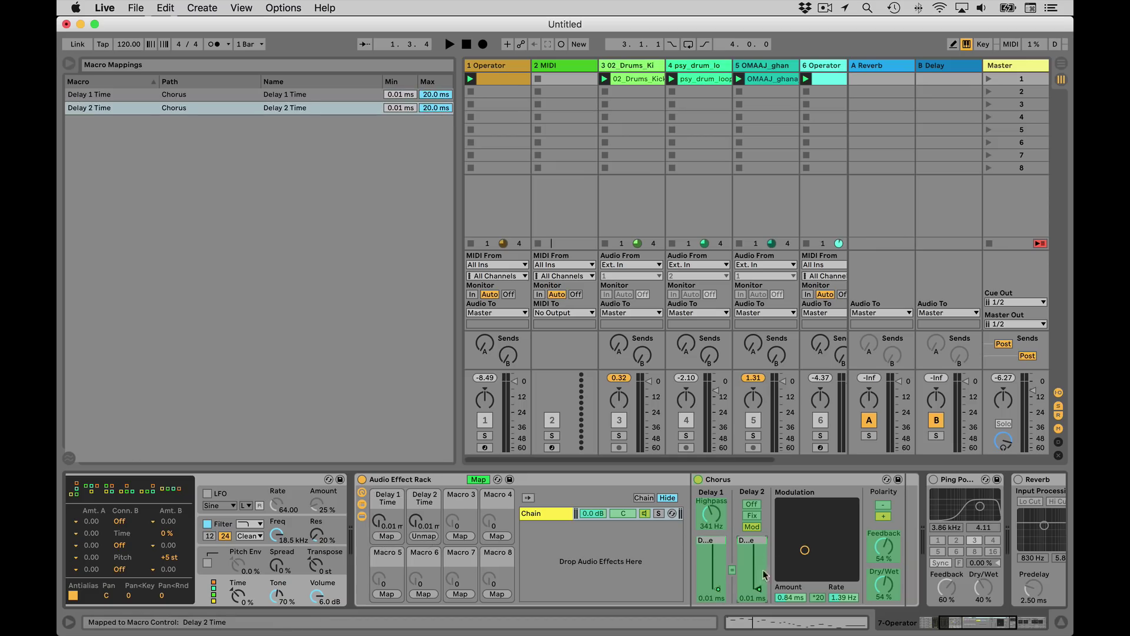
{"action": "left_click", "coordinate": [479, 536]}
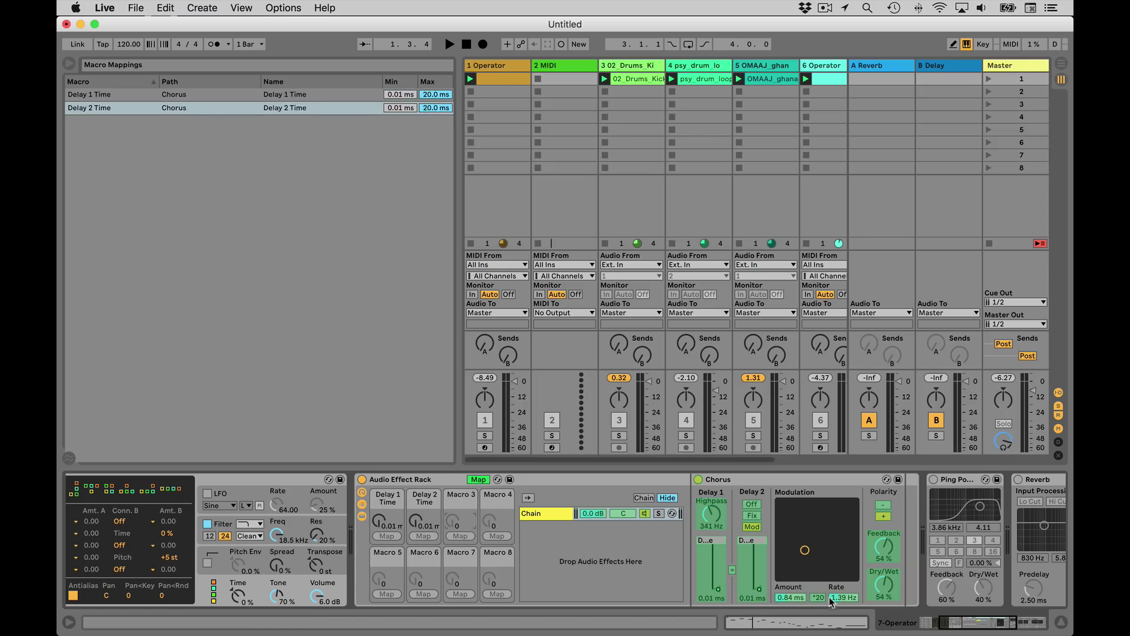
{"action": "left_click", "coordinate": [790, 598]}
{"action": "left_click", "coordinate": [461, 536]}
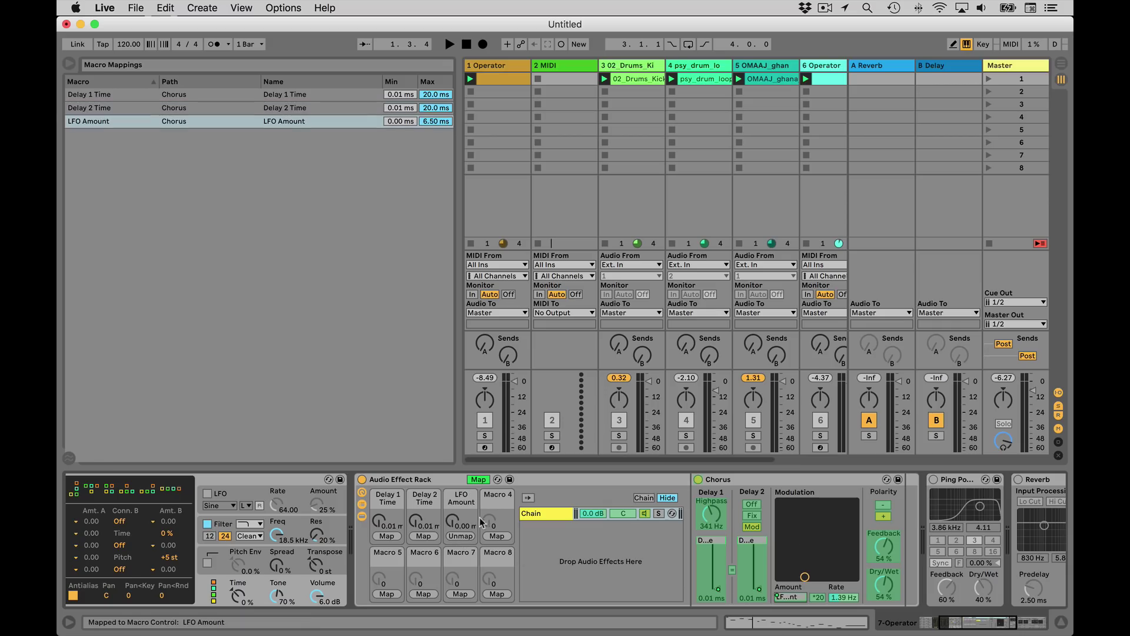
Remove the Delay 2 Time and LFO Amount mappings from Macros 2 and 3.
{"action": "left_click", "coordinate": [752, 550]}
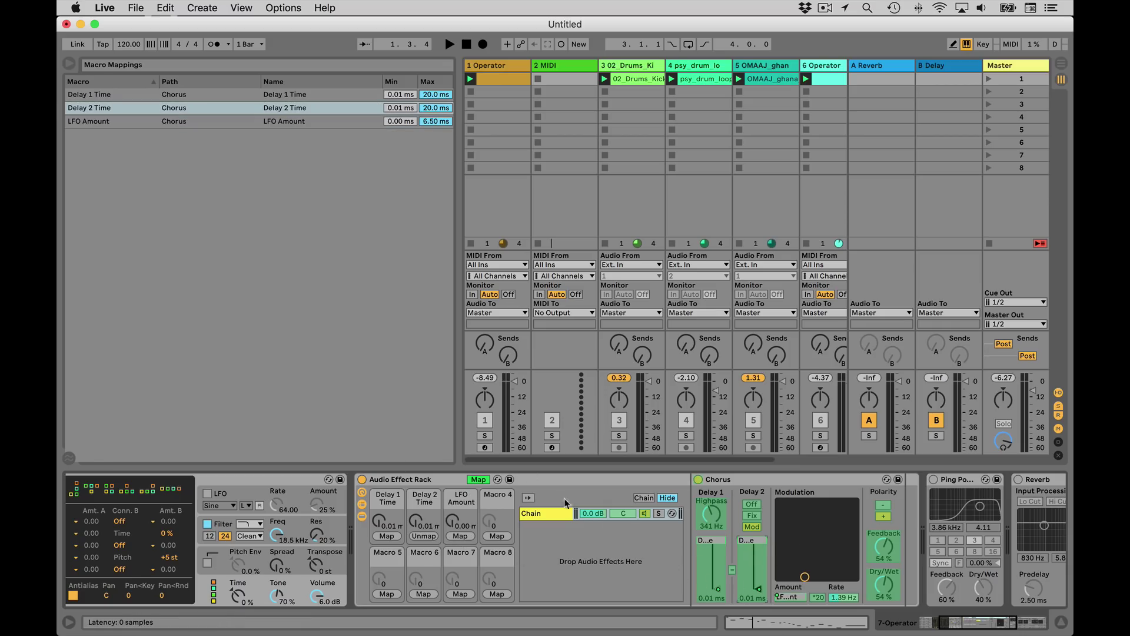
{"action": "right_click", "coordinate": [418, 522]}
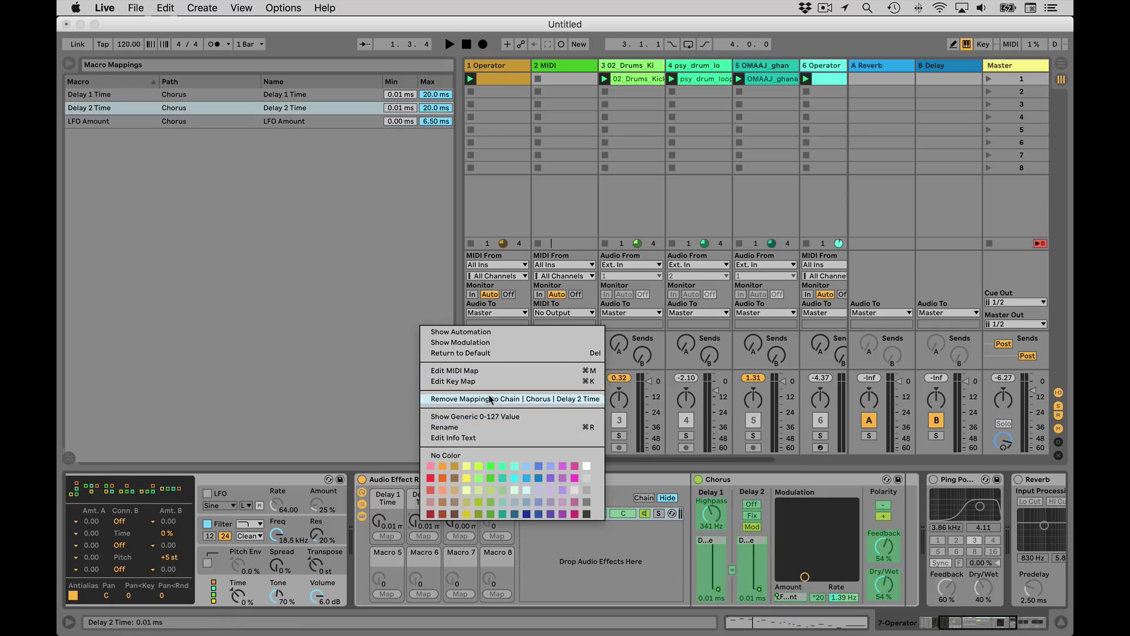
{"action": "left_click", "coordinate": [489, 401]}
{"action": "right_click", "coordinate": [453, 524]}
{"action": "left_click", "coordinate": [515, 403]}
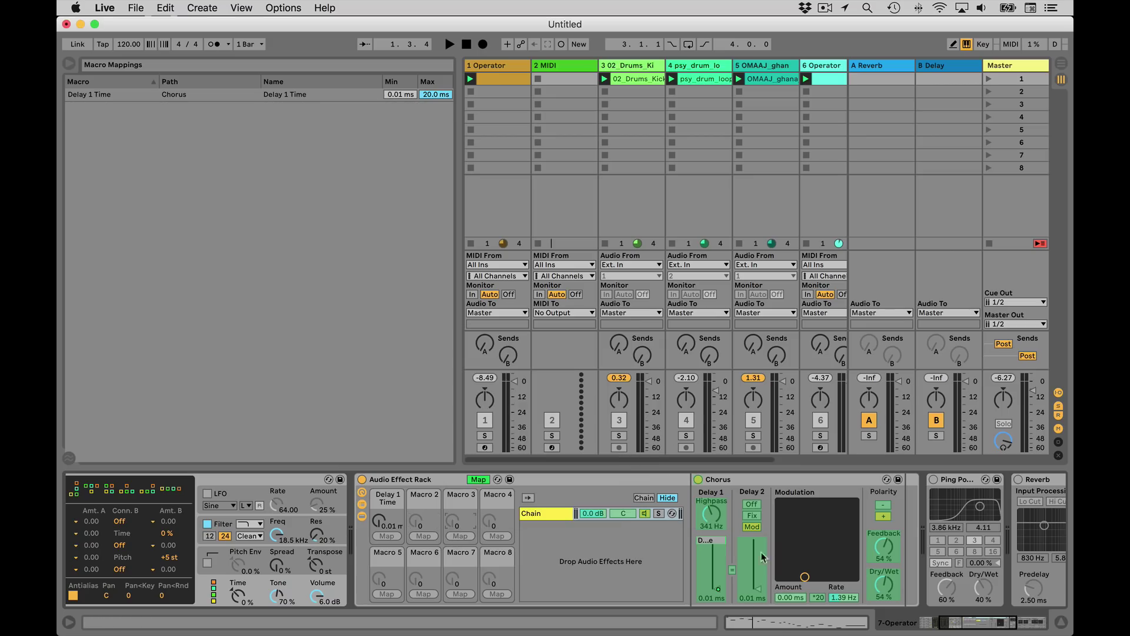
Map the Chorus Delay 2 Time, LFO Amount, LFO Rate and Feedback all to Macro 1.
{"action": "left_click", "coordinate": [388, 537]}
{"action": "left_click", "coordinate": [798, 599]}
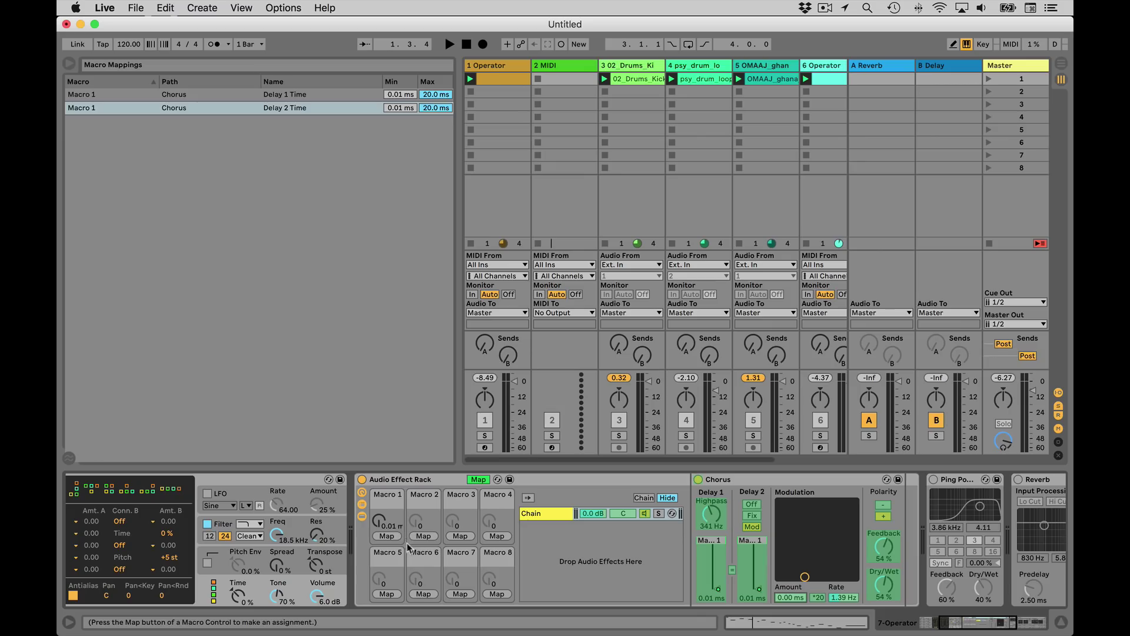
{"action": "left_click", "coordinate": [387, 536]}
{"action": "left_click", "coordinate": [851, 599]}
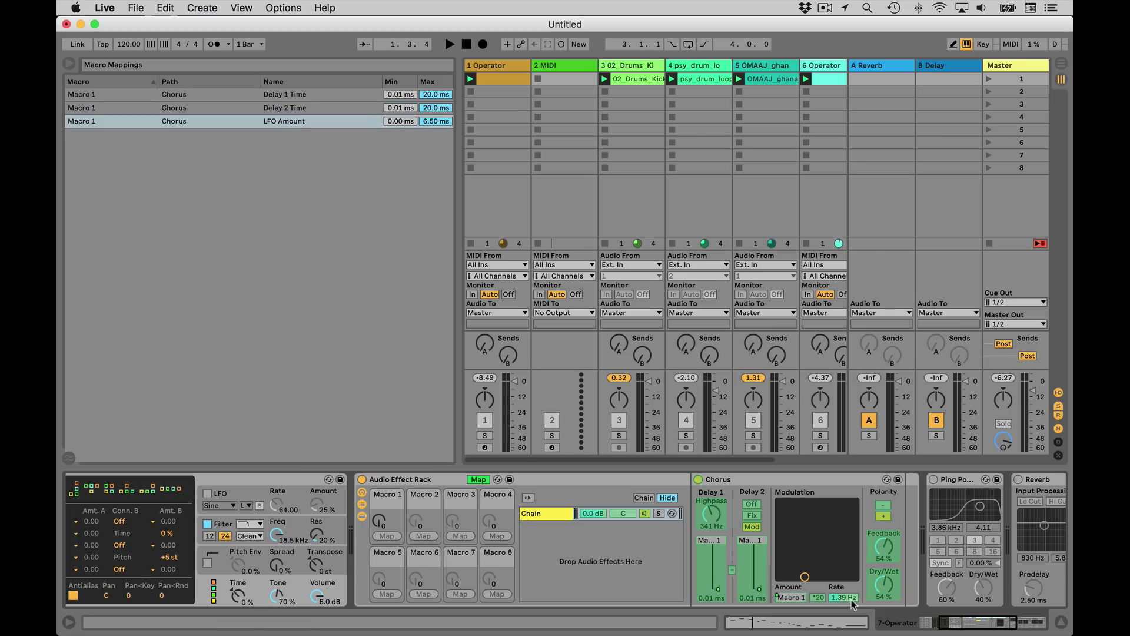
{"action": "left_click", "coordinate": [386, 536]}
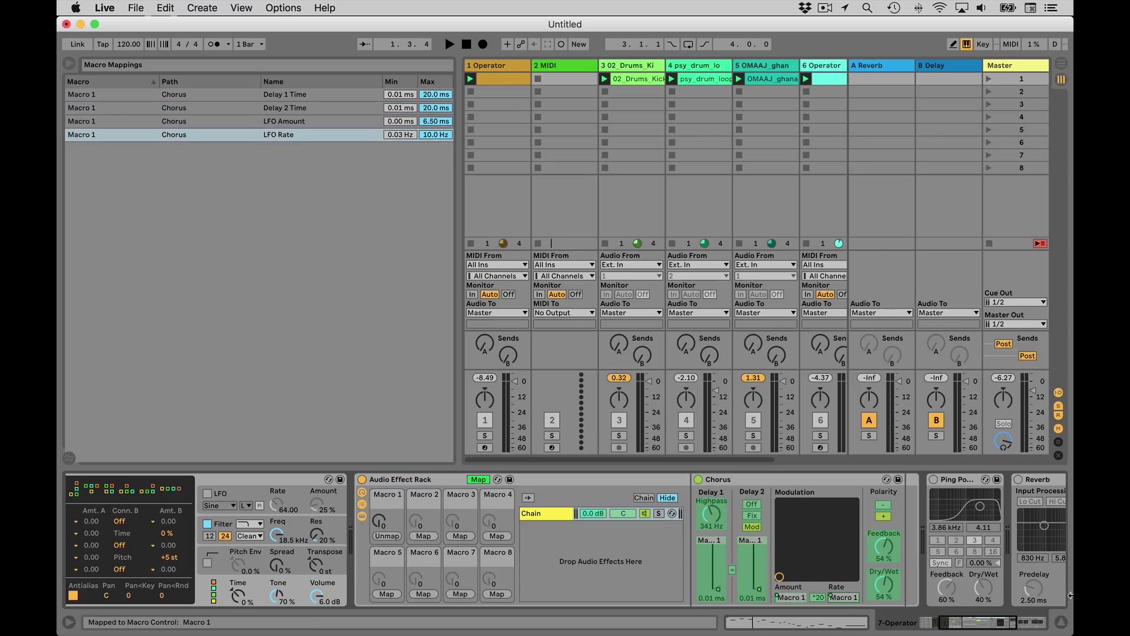
{"action": "left_click", "coordinate": [888, 553]}
{"action": "left_click", "coordinate": [387, 536]}
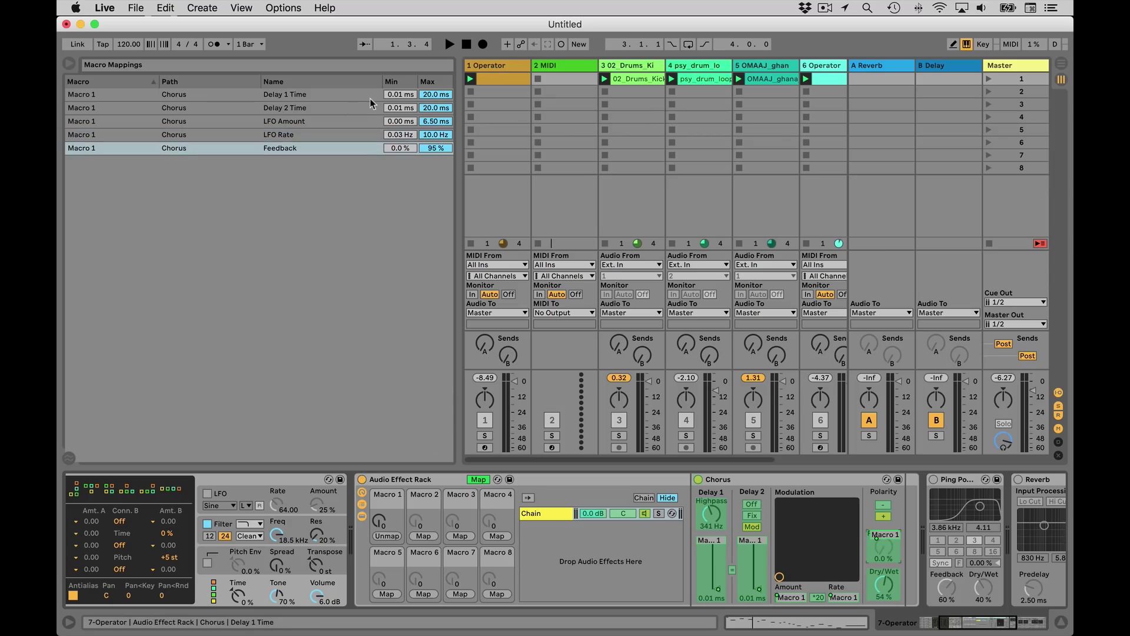
Set the Macro 1 ranges: Delay 1 Time maximum 4.47 ms, Delay 2 Time from 10.5 to 5.38 ms, and LFO Amount maximum 2.06 ms.
{"action": "left_click", "coordinate": [408, 96]}
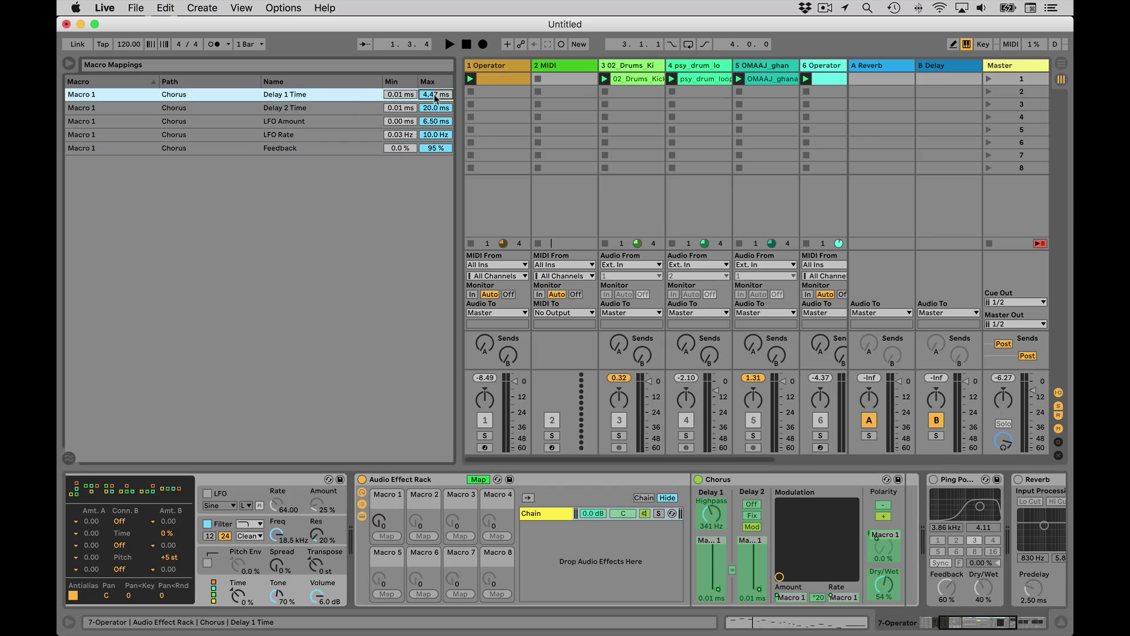
{"action": "left_click", "coordinate": [407, 109]}
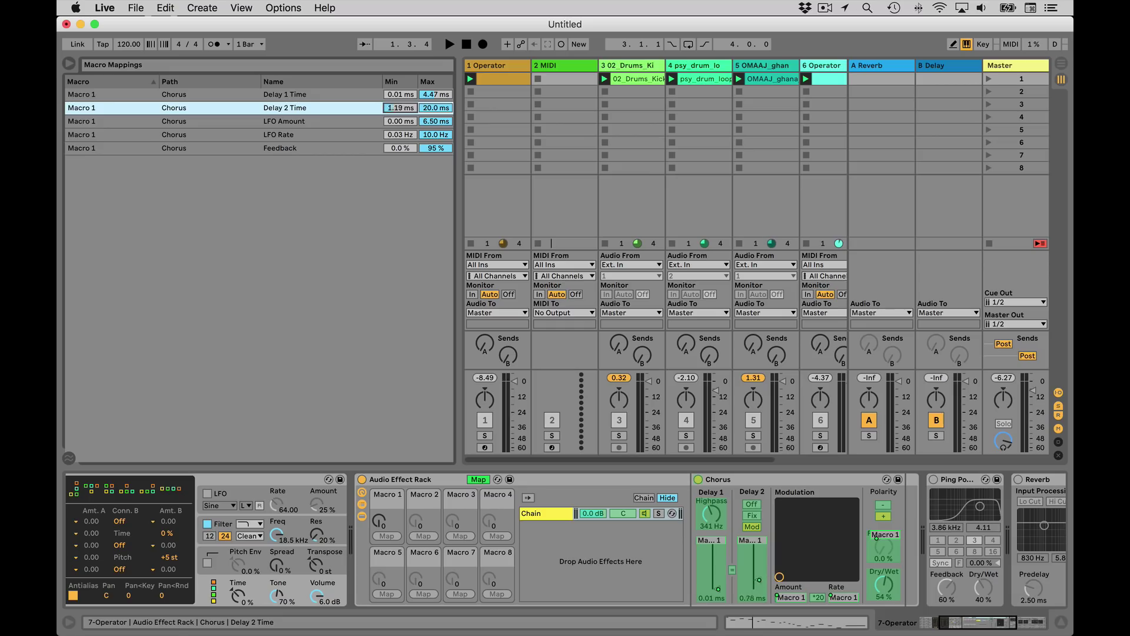
{"action": "left_click_drag", "start_coordinate": [407, 108], "coordinate": [406, 105]}
{"action": "left_click", "coordinate": [438, 109]}
{"action": "left_click_drag", "start_coordinate": [428, 121], "coordinate": [428, 124]}
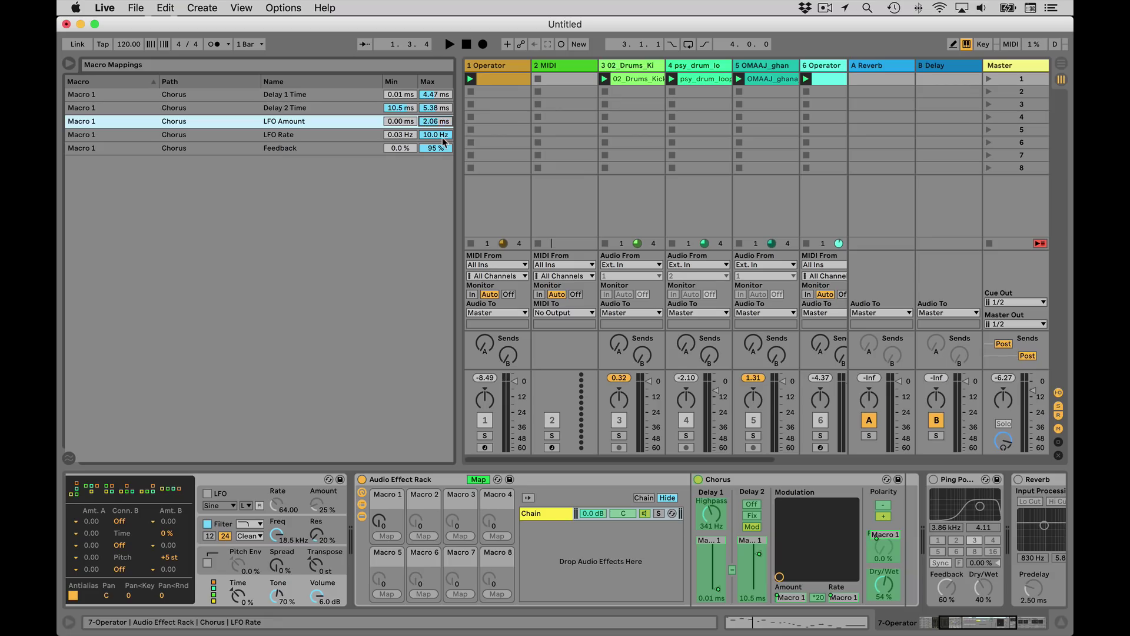
Set the Macro 1 LFO Rate range from 10 Hz to 0.03 Hz and Feedback maximum to 72%, and sweep the macro to test them.
{"action": "left_click_drag", "start_coordinate": [442, 138], "coordinate": [435, 171]}
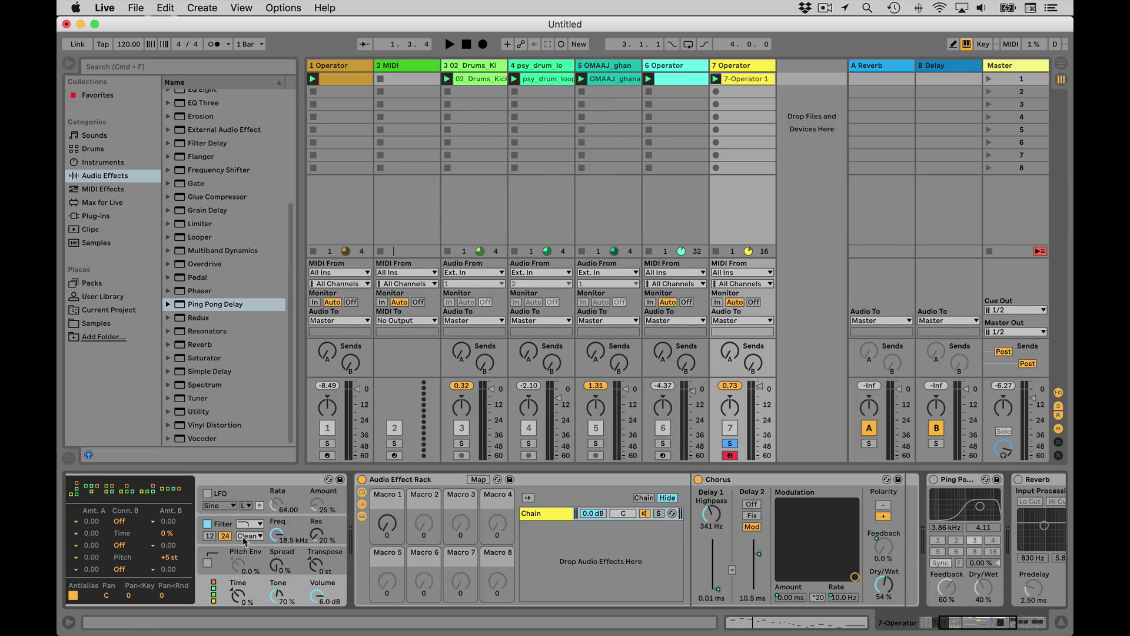
{"action": "left_click_drag", "start_coordinate": [381, 521], "coordinate": [380, 447]}
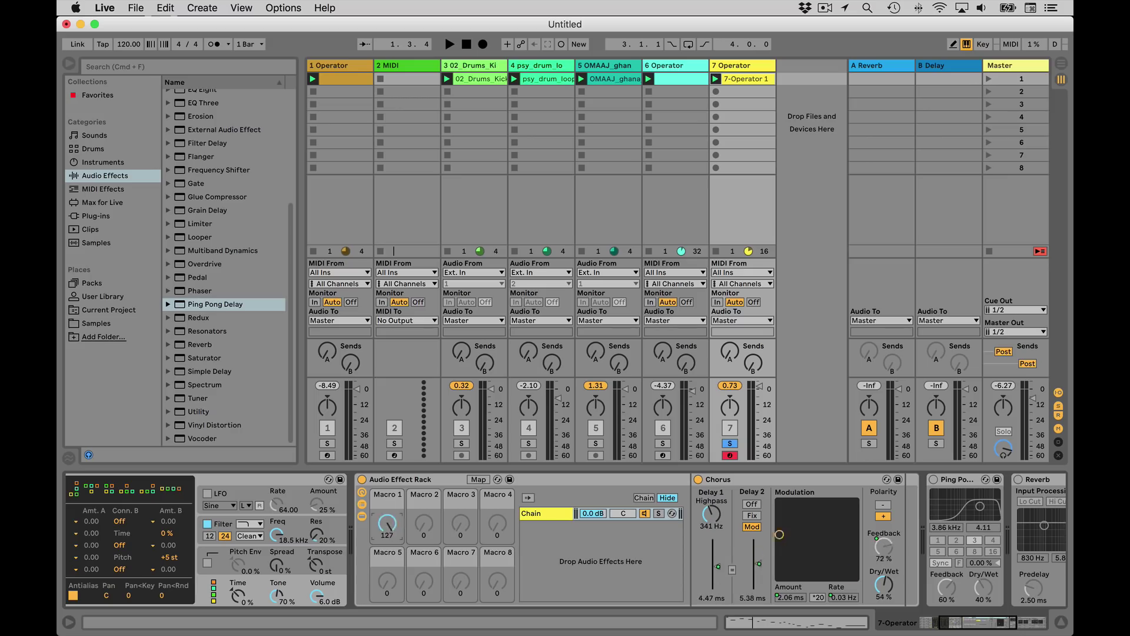
{"action": "left_click_drag", "start_coordinate": [387, 523], "coordinate": [387, 596]}
Audition the melody while sweeping Macro 1 up to 127 and return it to 0.
{"action": "key", "text": "space"}
{"action": "left_click_drag", "start_coordinate": [386, 526], "coordinate": [387, 459]}
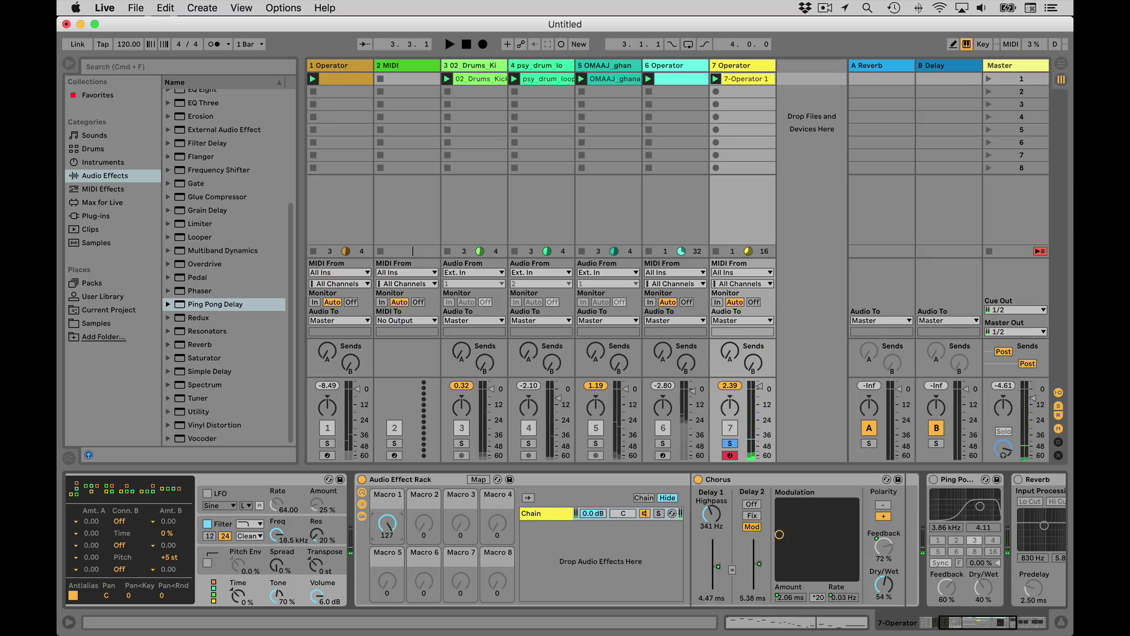
{"action": "key", "text": "space"}
{"action": "left_click_drag", "start_coordinate": [391, 521], "coordinate": [391, 619]}
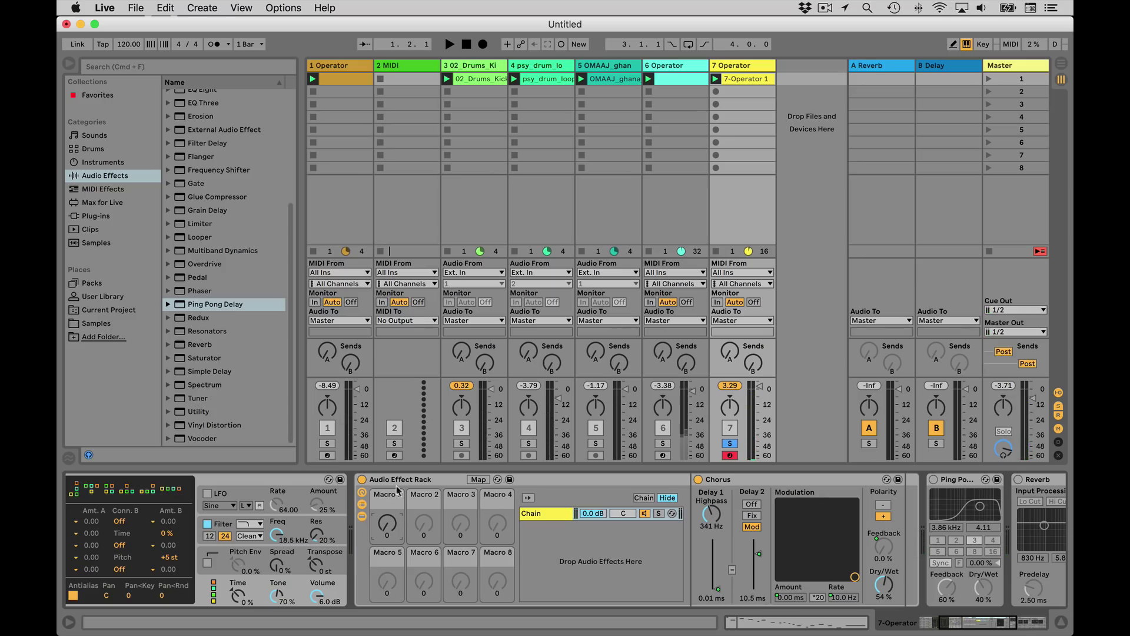
{"action": "mouse_move", "coordinate": [386, 523]}
{"action": "left_mouse_down"}
{"action": "mouse_move", "coordinate": [387, 511]}
{"action": "mouse_move", "coordinate": [386, 527]}
{"action": "left_mouse_up"}
Group the track's Operator into an Instrument Rack and rename its chain Main in the chain list.
{"action": "left_click_drag", "start_coordinate": [982, 620], "coordinate": [907, 619]}
{"action": "right_click", "coordinate": [117, 479]}
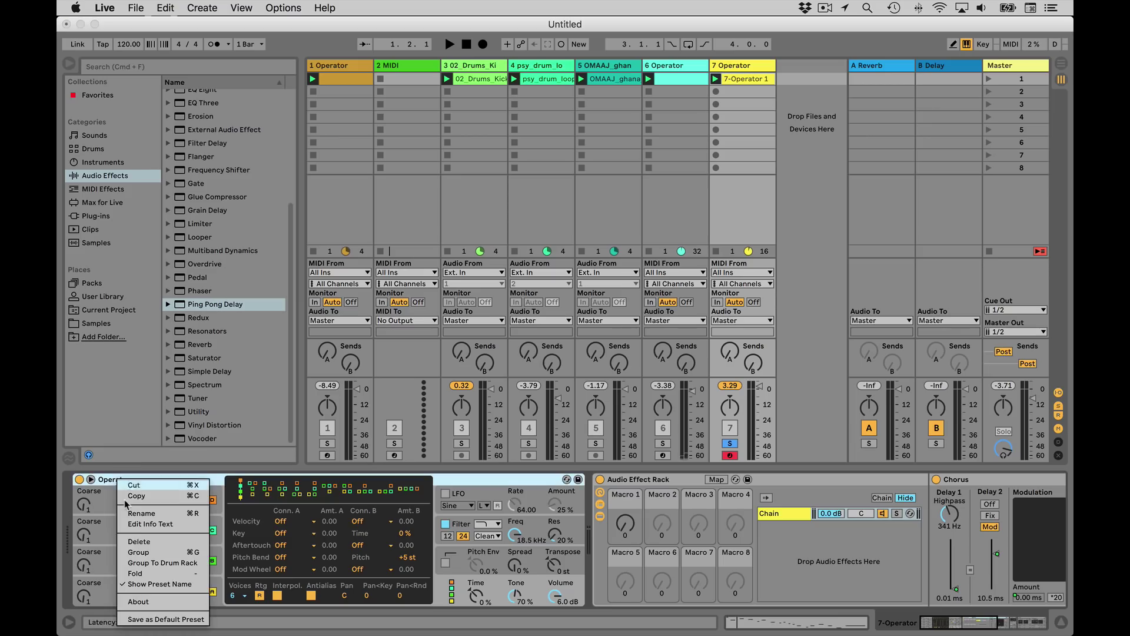
{"action": "left_click", "coordinate": [142, 552]}
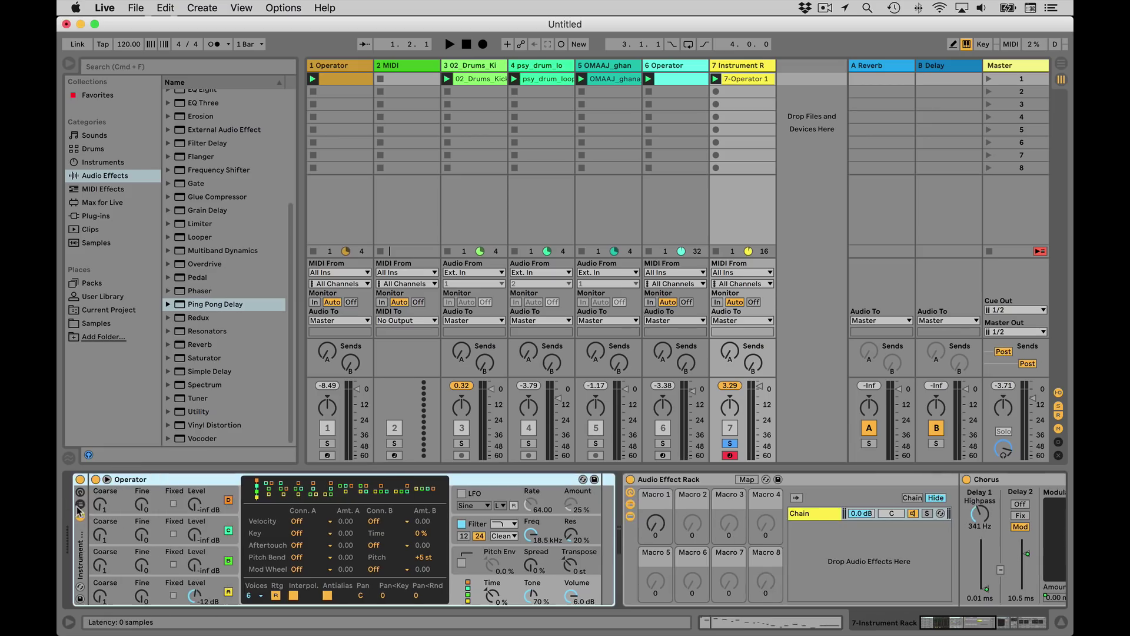
{"action": "left_click", "coordinate": [80, 504]}
{"action": "left_click", "coordinate": [119, 514]}
{"action": "key", "text": "super+r"}
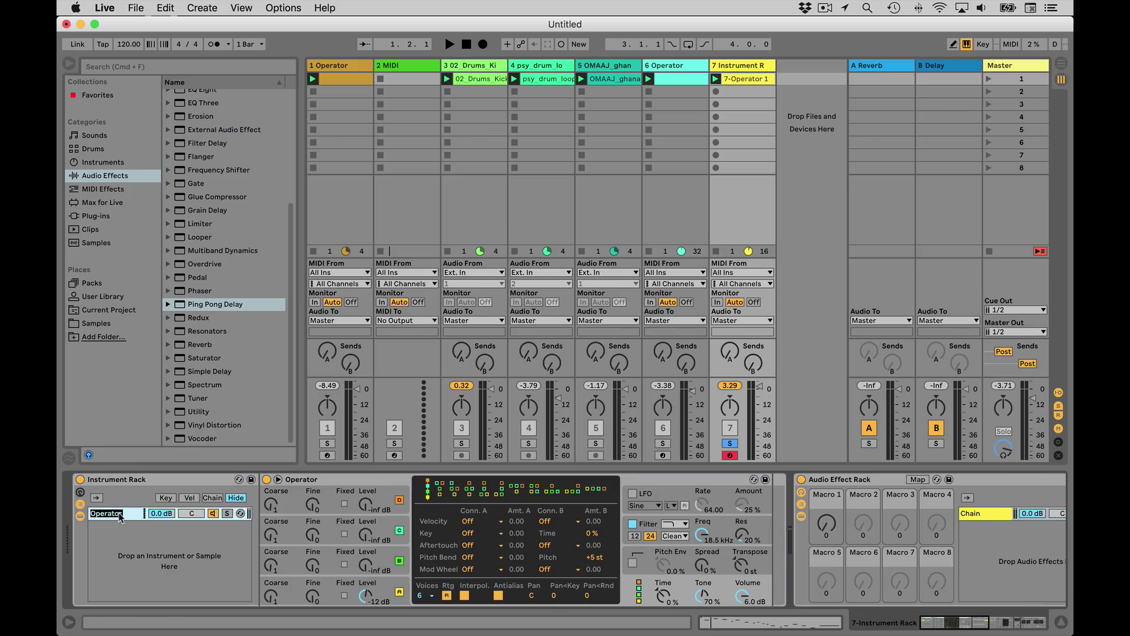
{"action": "type", "text": "Mia"}
Add a second Operator to the Instrument Rack as a new chain named Noise and solo that chain.
{"action": "left_click", "coordinate": [87, 164]}
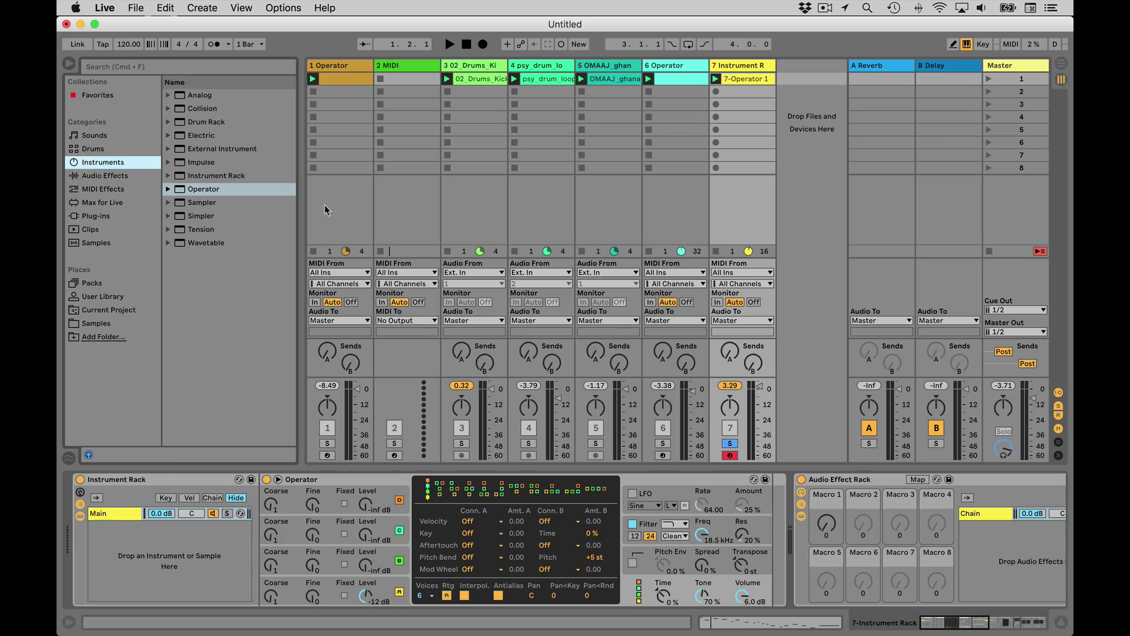
{"action": "left_click_drag", "start_coordinate": [195, 195], "coordinate": [107, 550]}
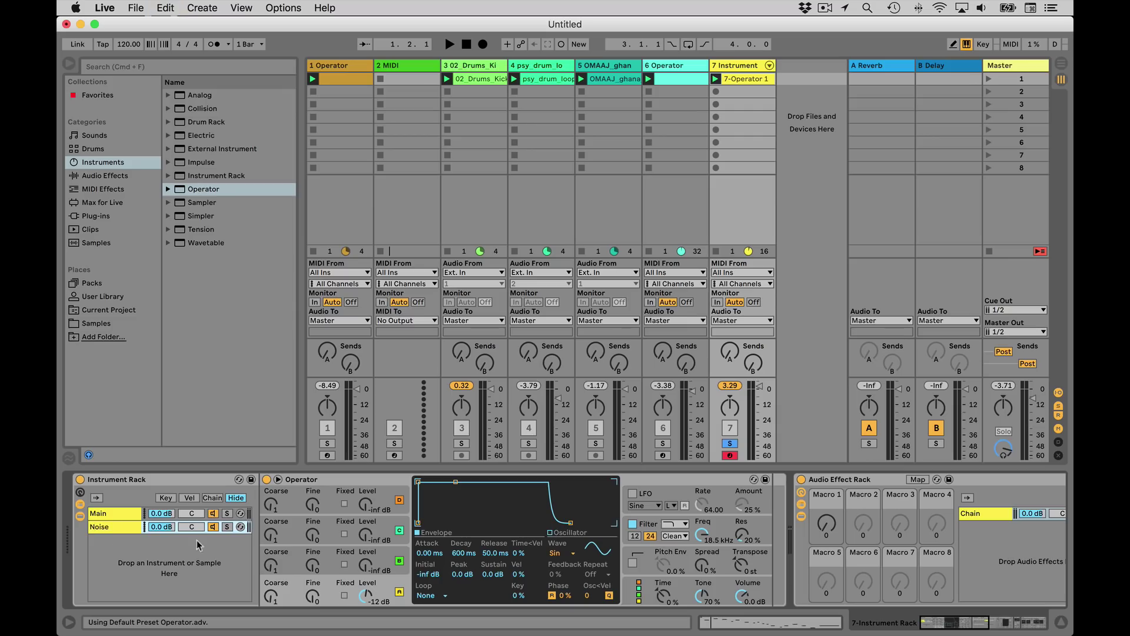
{"action": "left_click", "coordinate": [227, 527]}
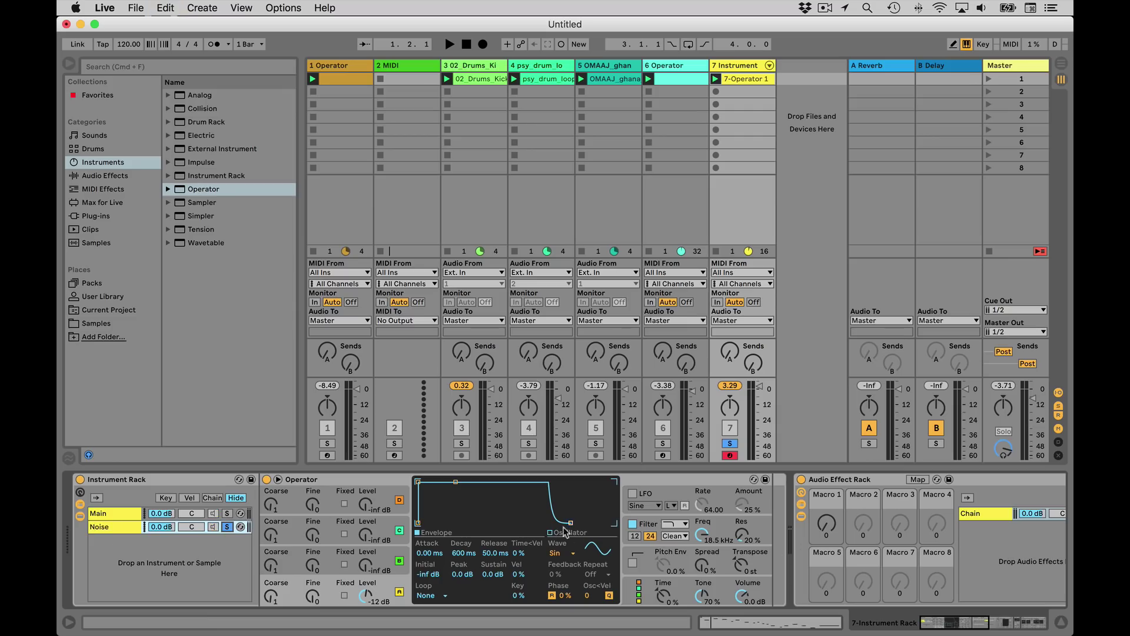
Set the Noise Operator's oscillator A wave to NoW and, while auditioning, its volume to -7.3 dB.
{"action": "left_click", "coordinate": [572, 554]}
{"action": "left_click", "coordinate": [575, 536]}
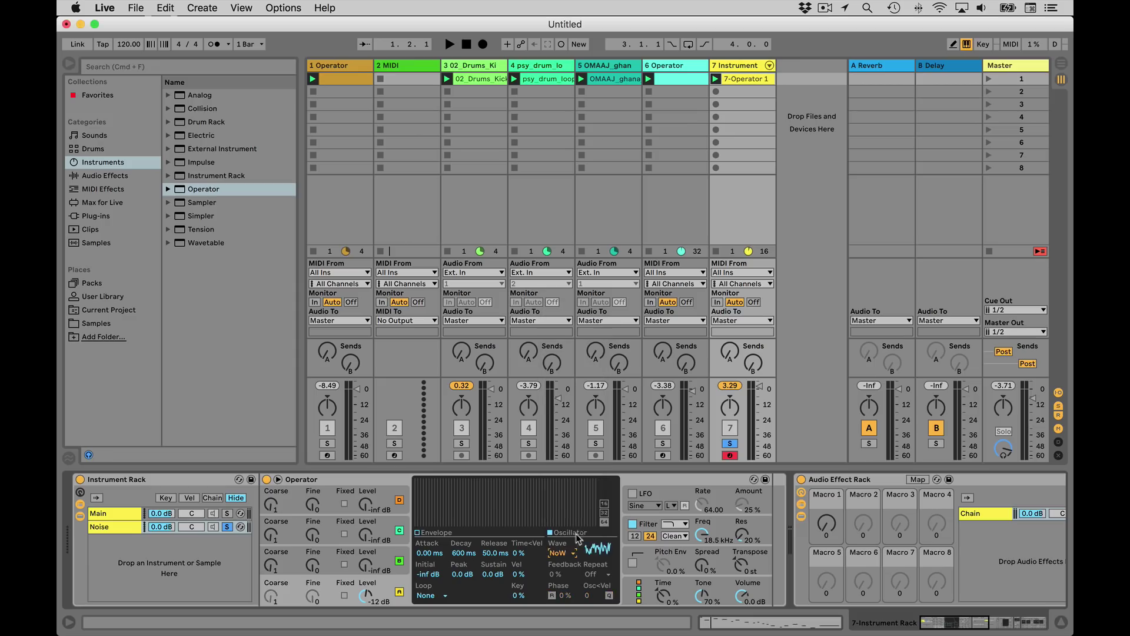
{"action": "left_click_drag", "start_coordinate": [742, 595], "coordinate": [742, 603]}
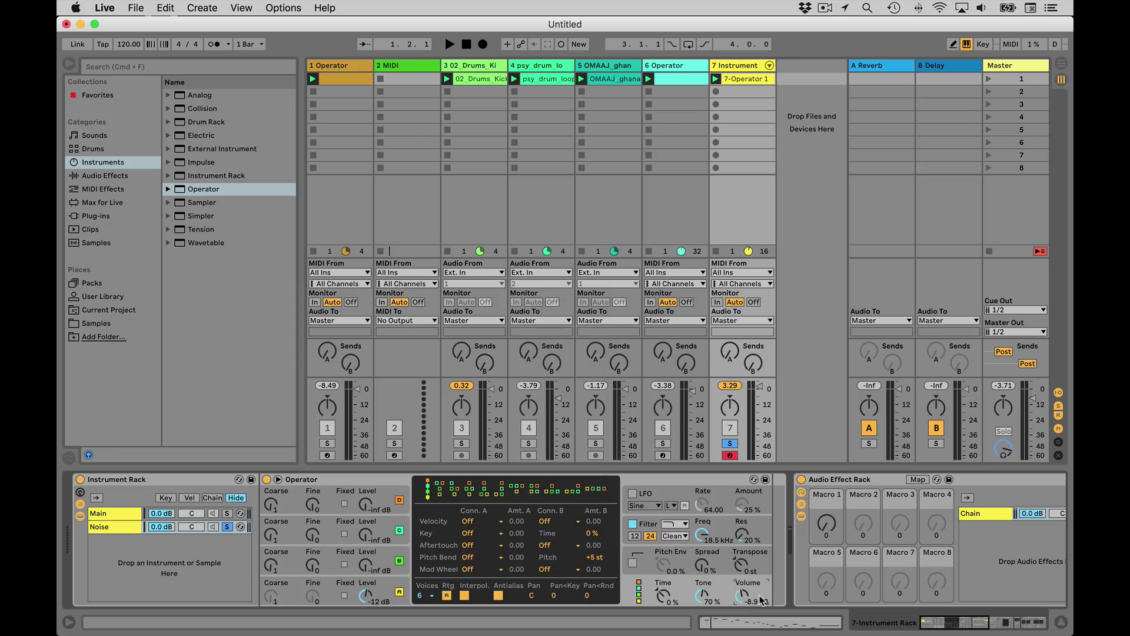
{"action": "key", "text": "space"}
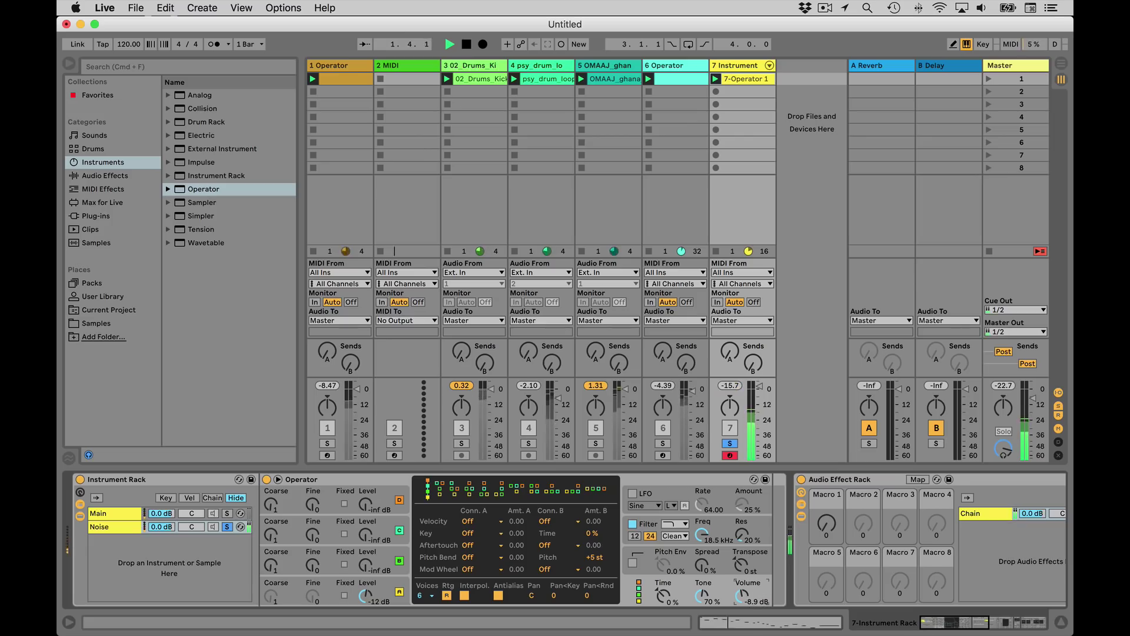
{"action": "left_click_drag", "start_coordinate": [742, 596], "coordinate": [741, 593]}
{"action": "key", "text": "space"}
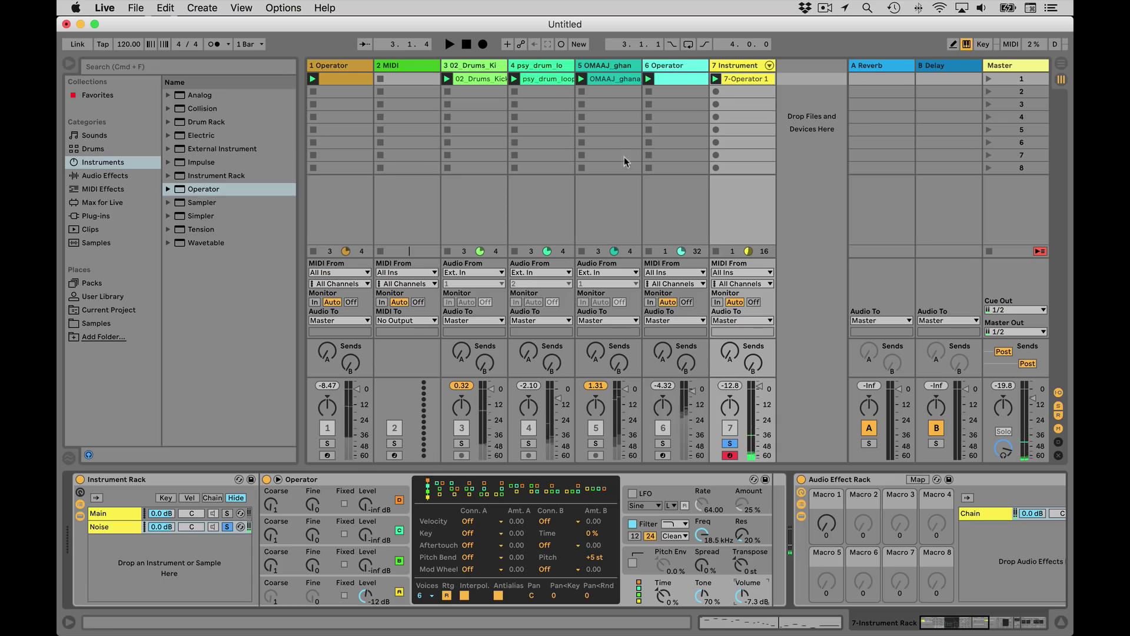
Route velocity to OSC Volume A in the Noise Operator with an amount of 100.
{"action": "double_click", "coordinate": [743, 79]}
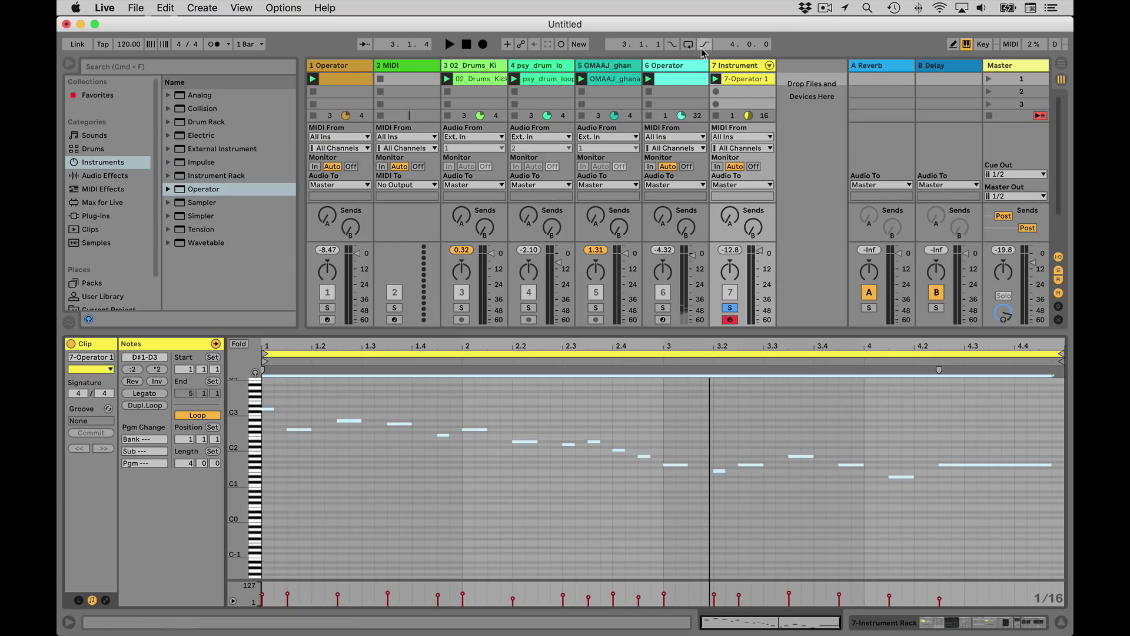
{"action": "left_click", "coordinate": [739, 66]}
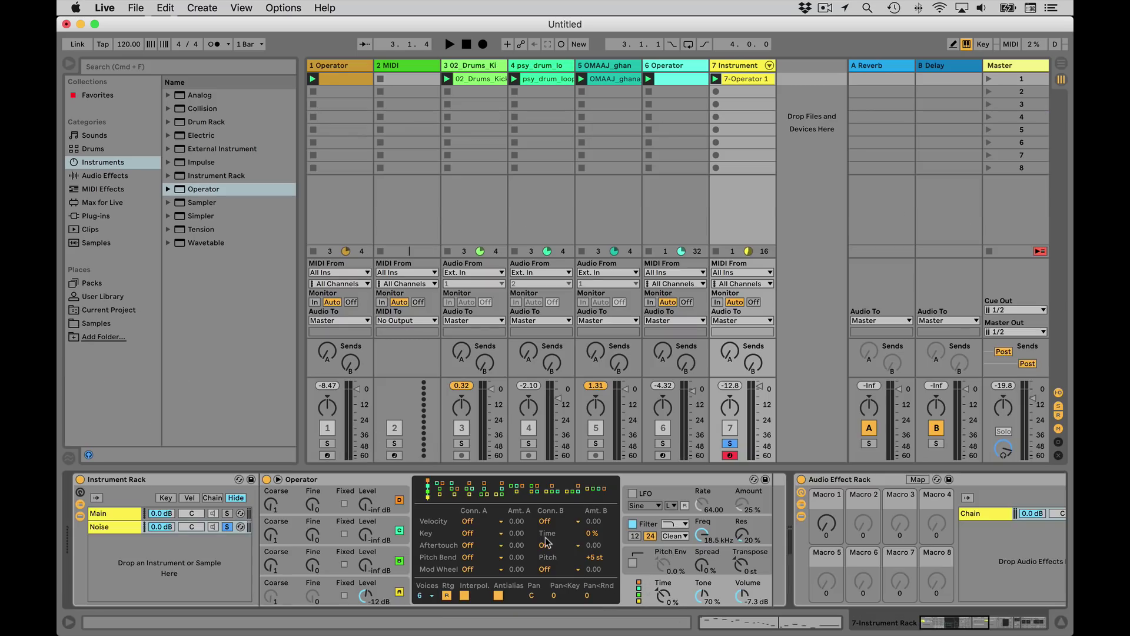
{"action": "left_click", "coordinate": [478, 522]}
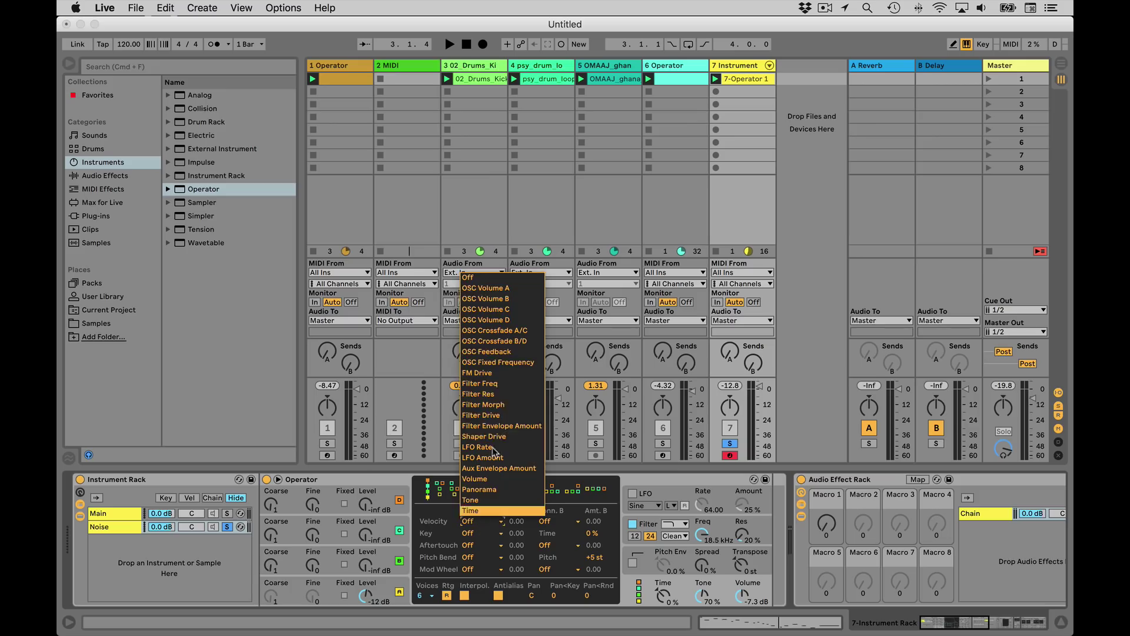
{"action": "left_click", "coordinate": [495, 288]}
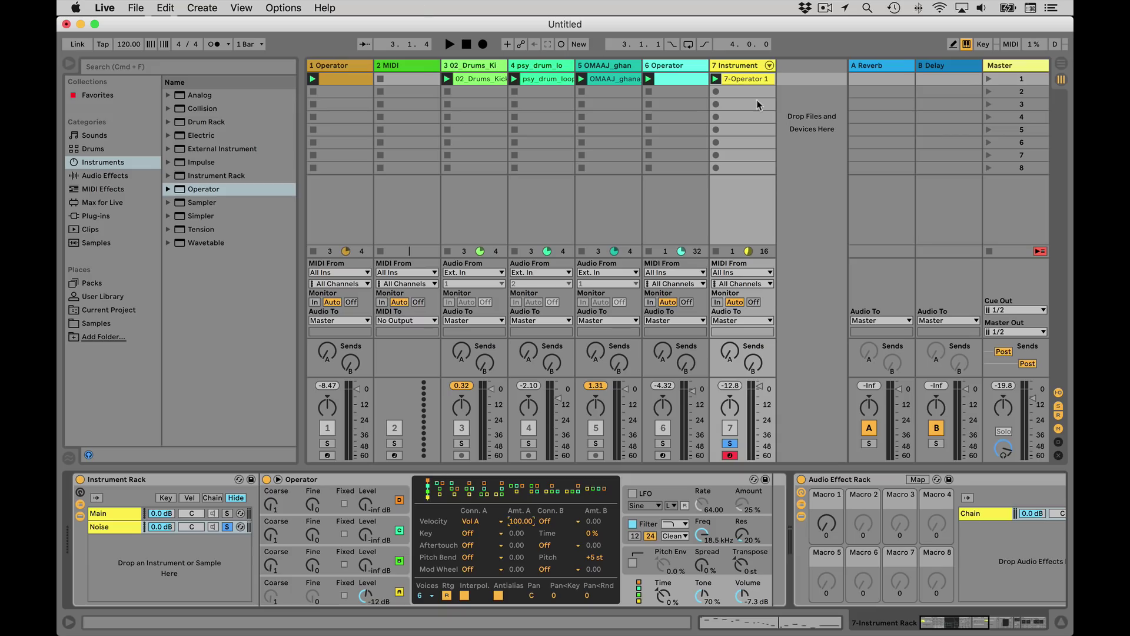
Open the 7-Operator 1 clip and play it to hear how the noise responds to velocity.
{"action": "double_click", "coordinate": [743, 80]}
{"action": "key", "text": "space"}
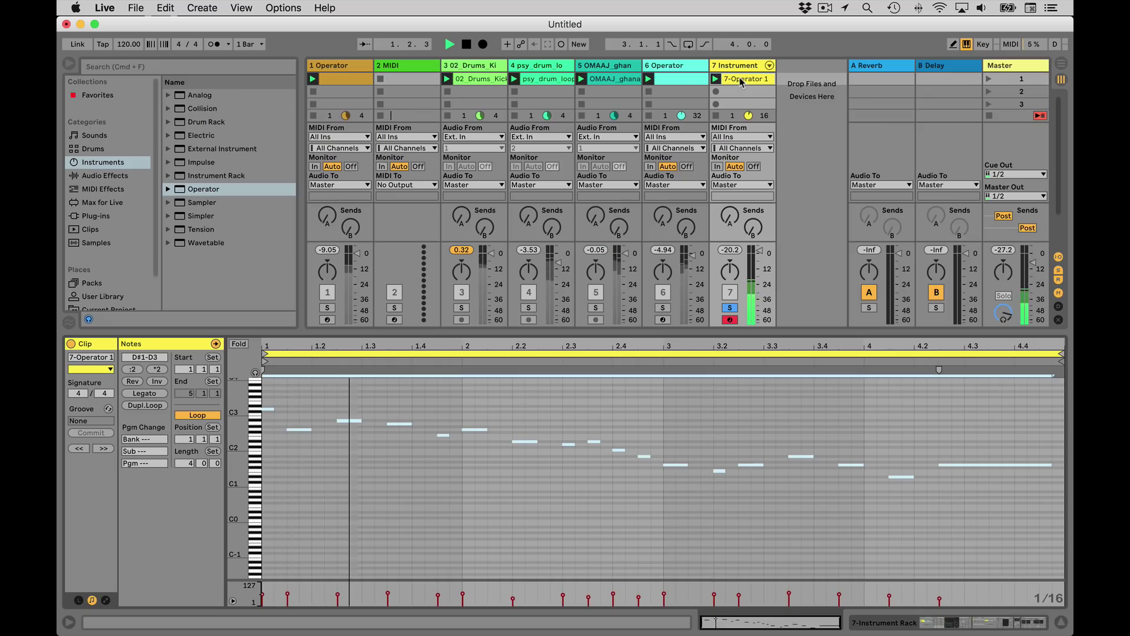
{"action": "key", "text": "space"}
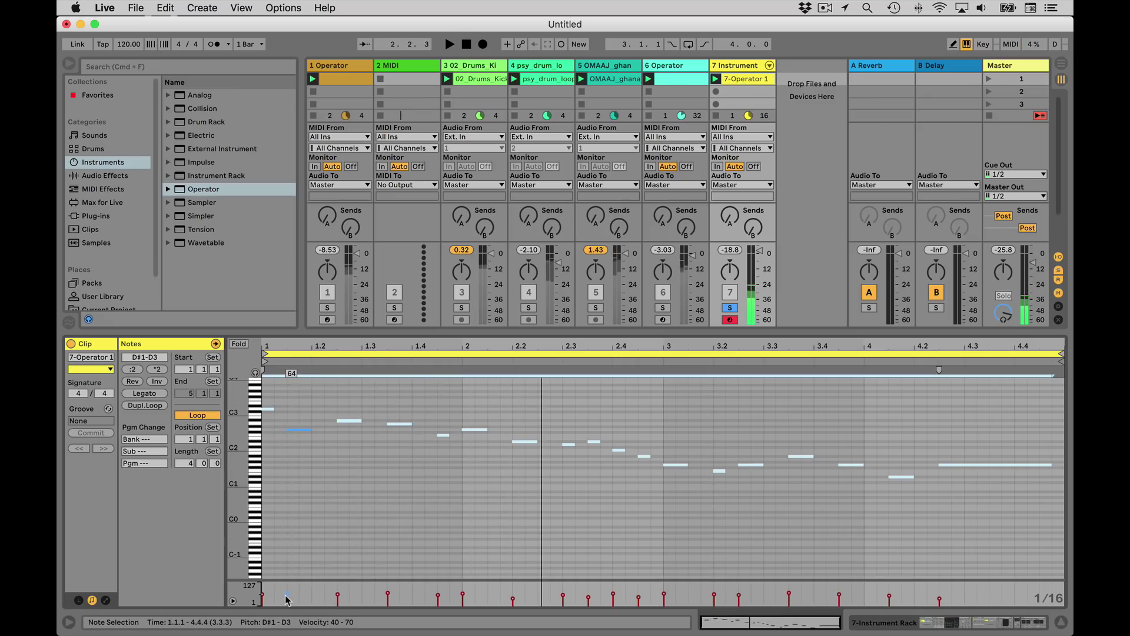
Vary individual note velocities in the clip, including 122 for the G2 near the start and 11 for the last bar-2 note, and audition them.
{"action": "left_click_drag", "start_coordinate": [287, 594], "coordinate": [287, 591]}
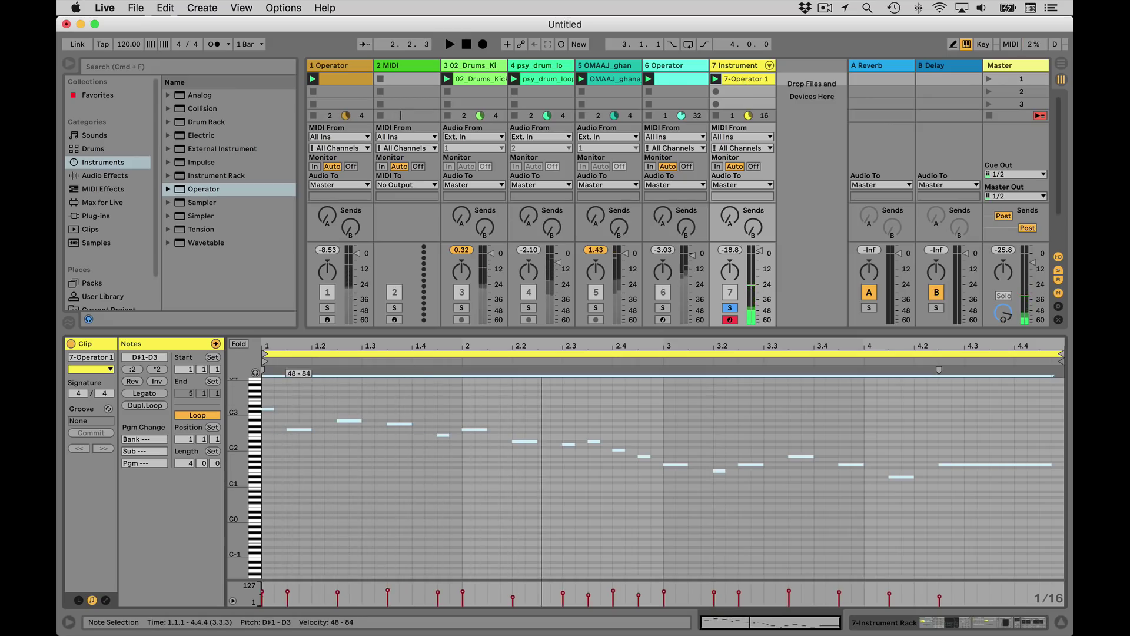
{"action": "left_click", "coordinate": [350, 513]}
{"action": "left_click_drag", "start_coordinate": [288, 594], "coordinate": [288, 581]}
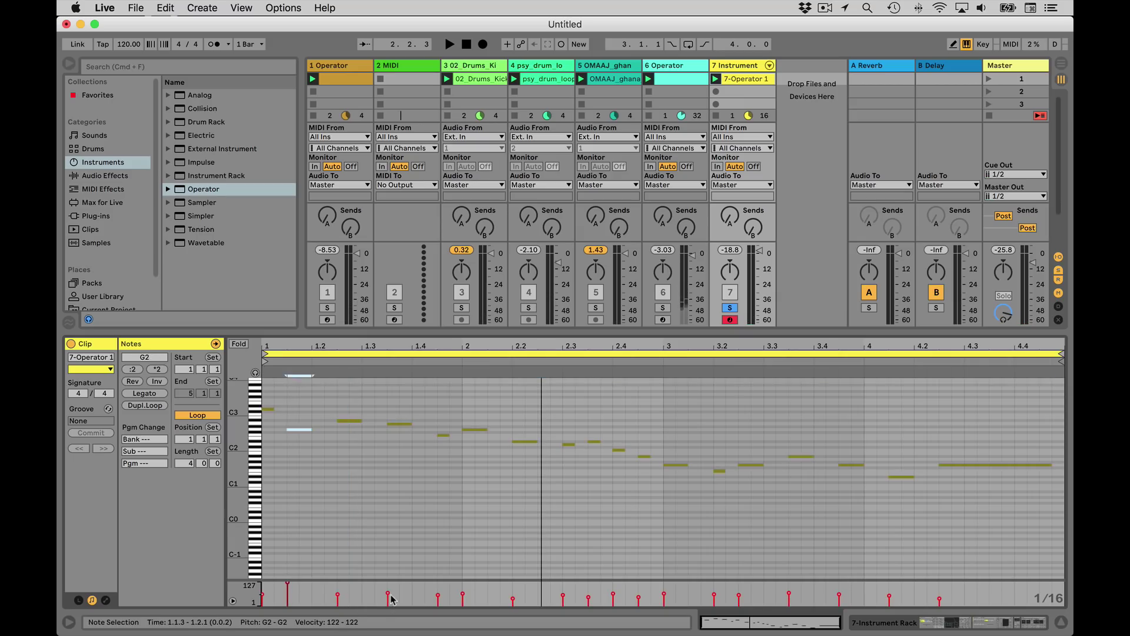
{"action": "left_click_drag", "start_coordinate": [388, 593], "coordinate": [388, 597]}
{"action": "left_click_drag", "start_coordinate": [463, 593], "coordinate": [463, 585]}
{"action": "mouse_move", "coordinate": [588, 596]}
{"action": "left_mouse_down"}
{"action": "mouse_move", "coordinate": [589, 585]}
{"action": "mouse_move", "coordinate": [639, 602]}
{"action": "left_mouse_up"}
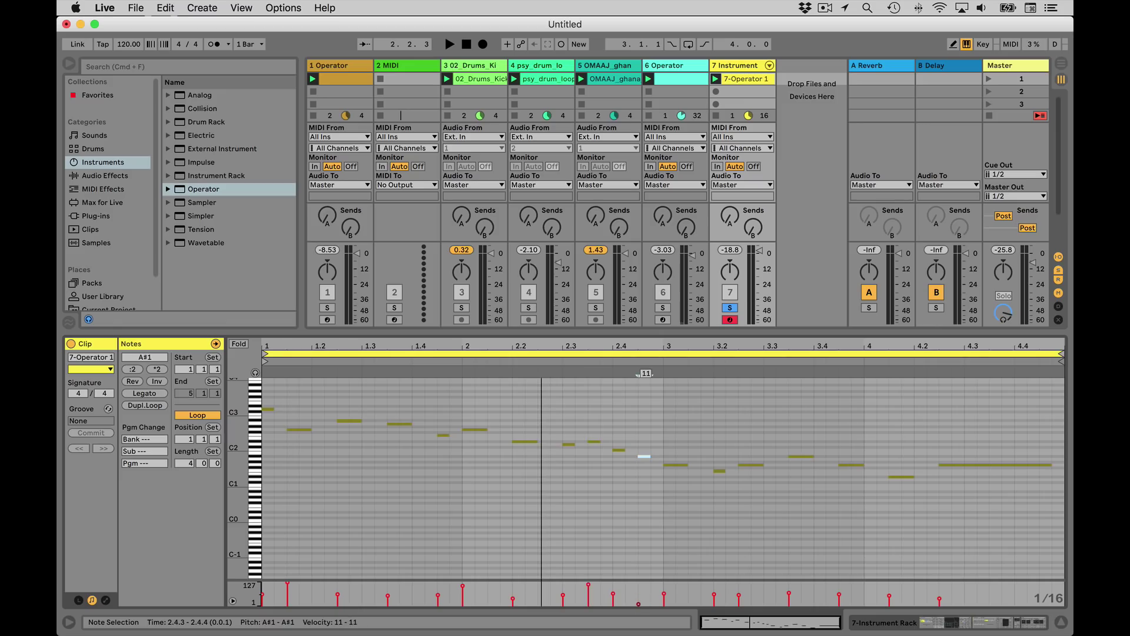
{"action": "left_click_drag", "start_coordinate": [739, 595], "coordinate": [739, 586]}
{"action": "key", "text": "space"}
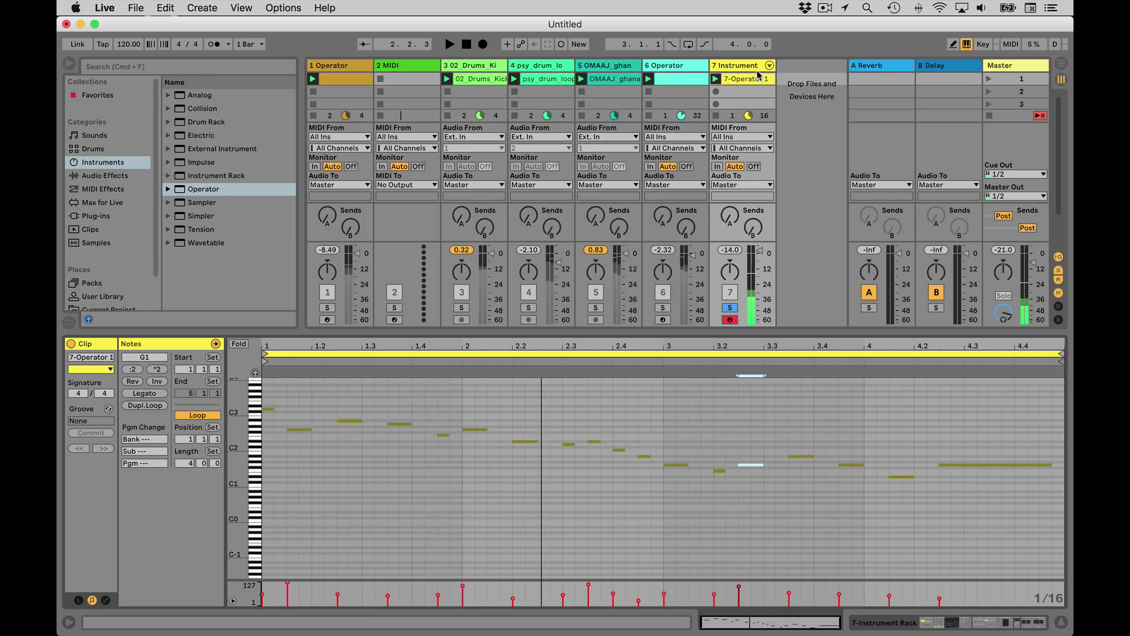
{"action": "key", "text": "space"}
Insert an Envelope Follower after the Noise chain's Operator and set its gain to 20 dB during playback.
{"action": "key", "text": "shift+Tab"}
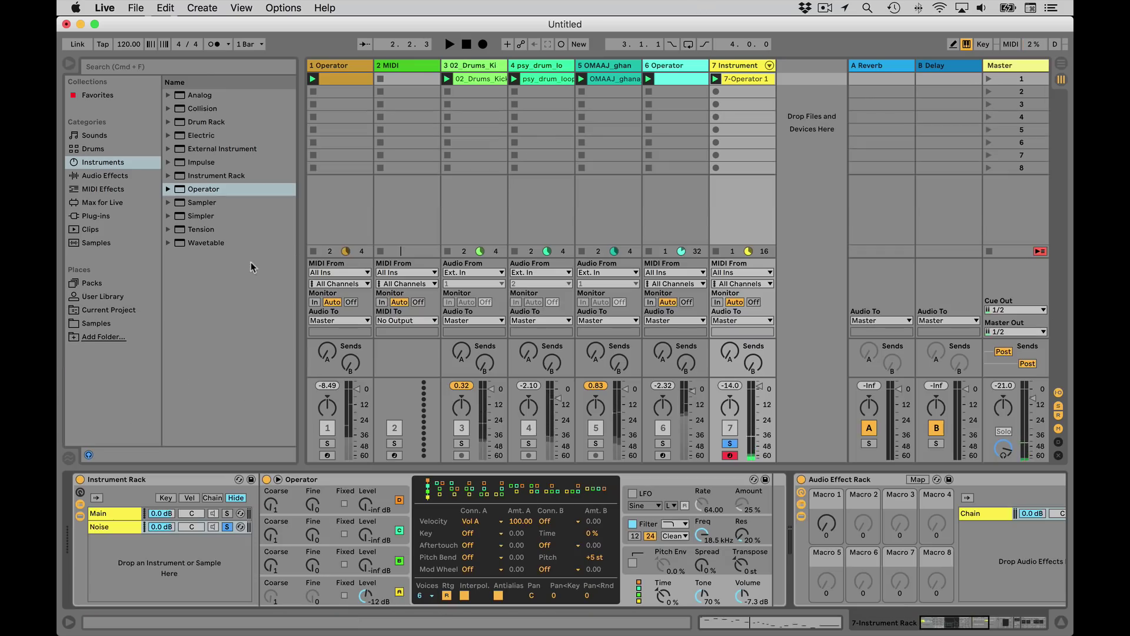
{"action": "left_click", "coordinate": [113, 203]}
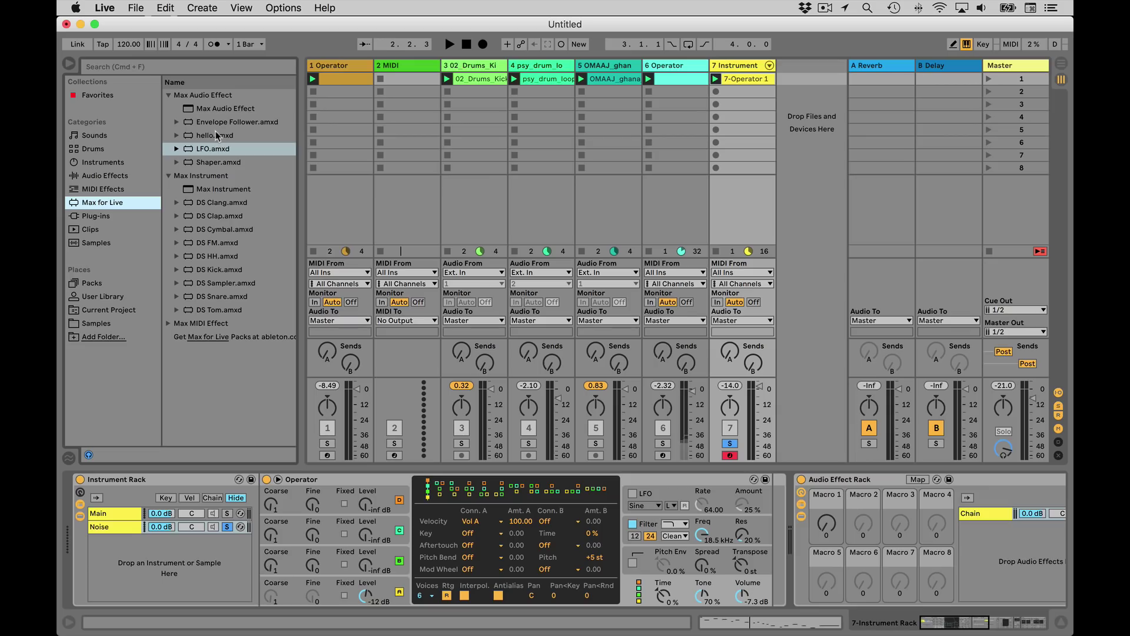
{"action": "left_click_drag", "start_coordinate": [217, 122], "coordinate": [751, 499]}
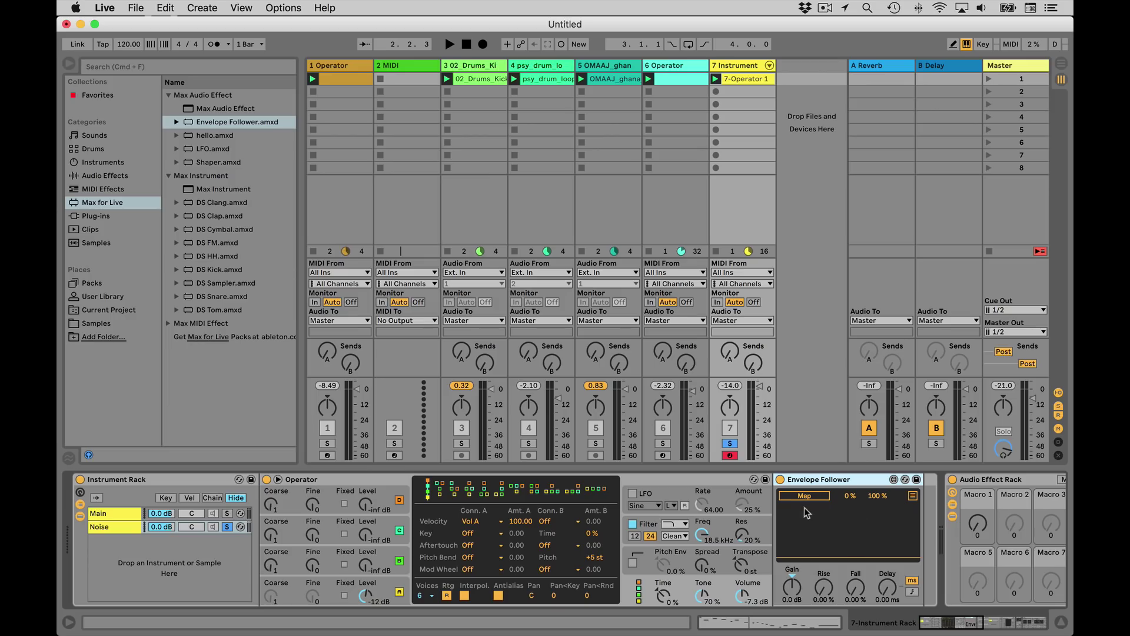
{"action": "key", "text": "space"}
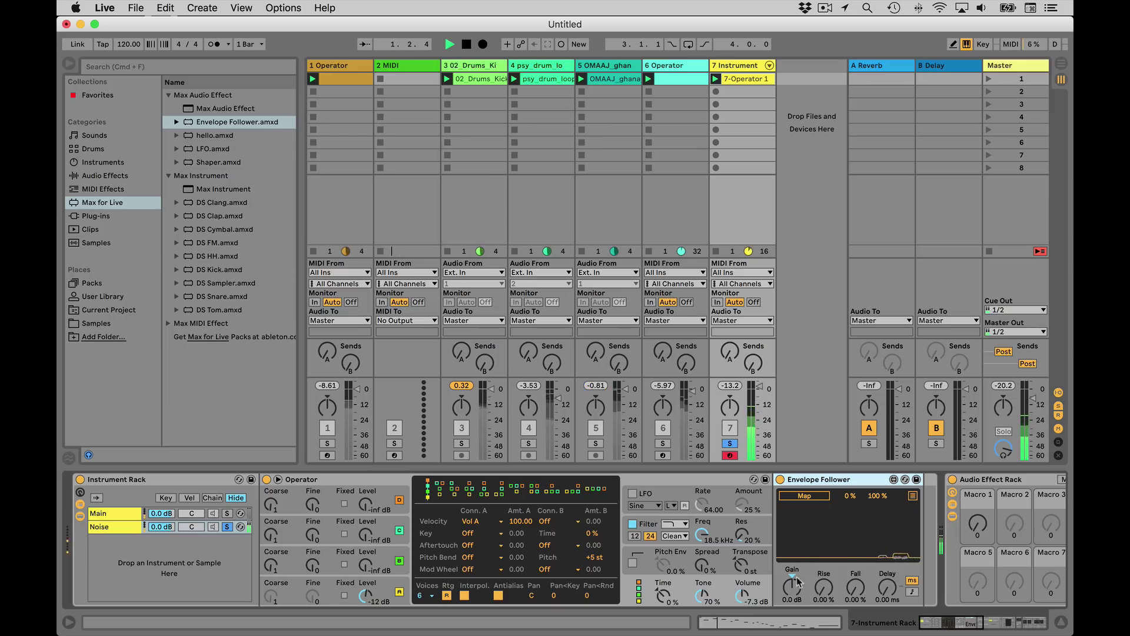
{"action": "left_click_drag", "start_coordinate": [792, 587], "coordinate": [792, 556]}
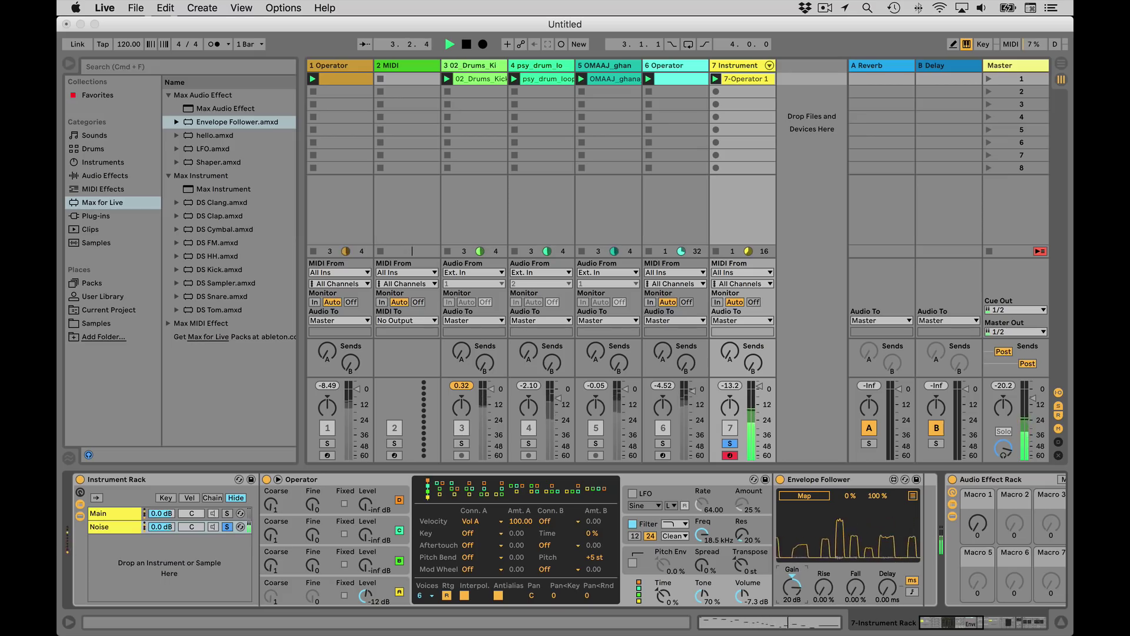
{"action": "key", "text": "space"}
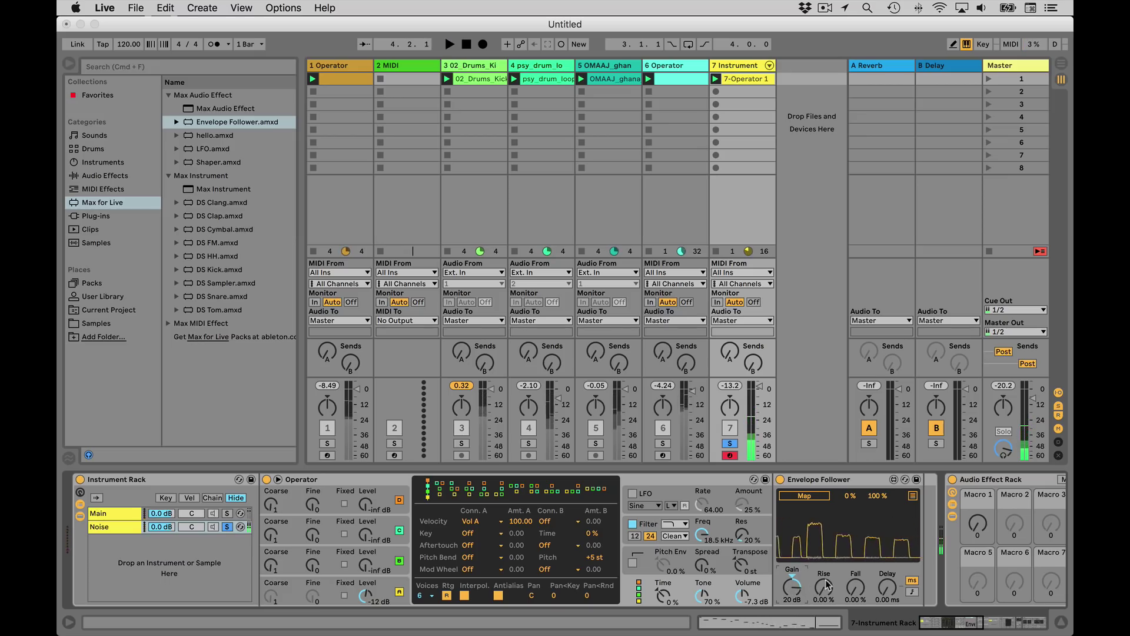
Map the Envelope Follower to Macro 1 of the Audio Effect Rack and play the melody to check the Chorus modulation.
{"action": "left_click", "coordinate": [796, 496]}
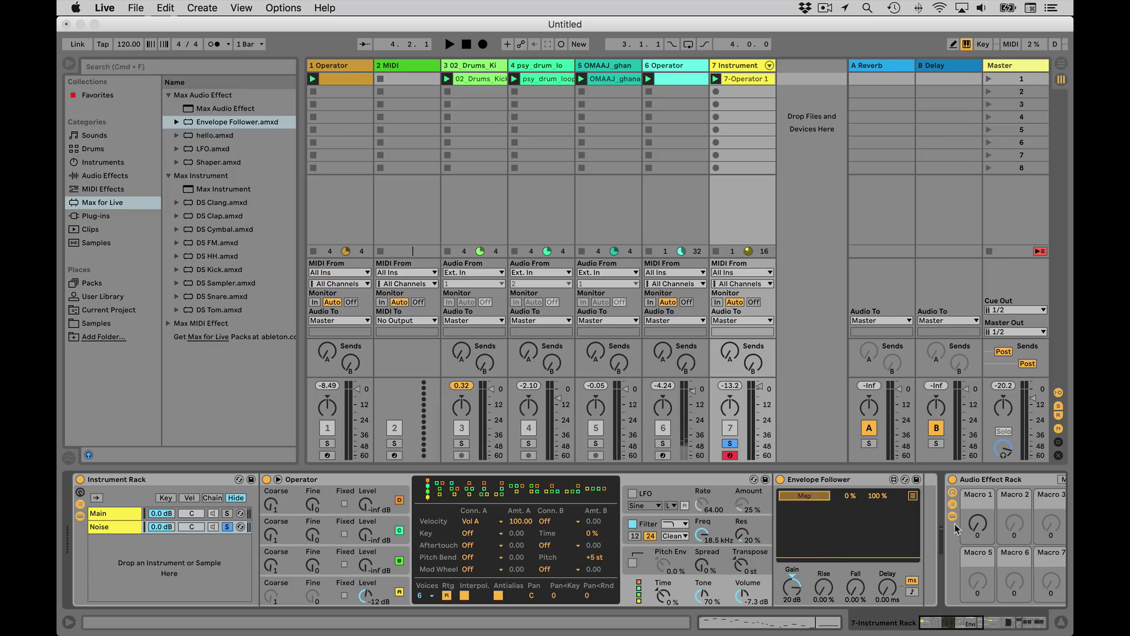
{"action": "left_click", "coordinate": [978, 529]}
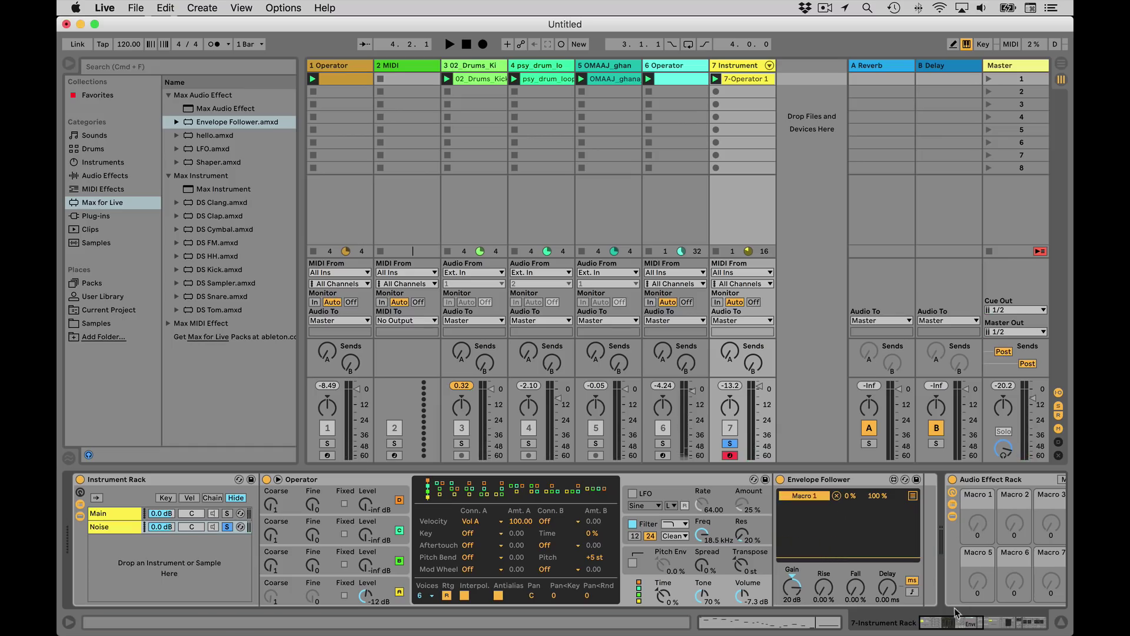
{"action": "left_click_drag", "start_coordinate": [956, 623], "coordinate": [985, 628]}
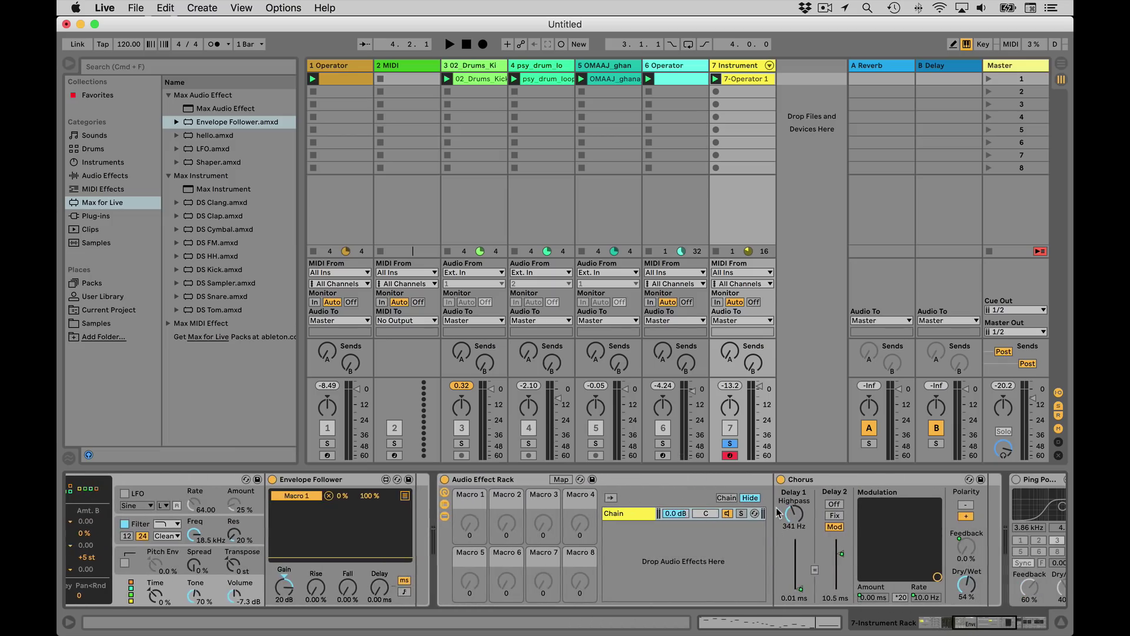
{"action": "key", "text": "space"}
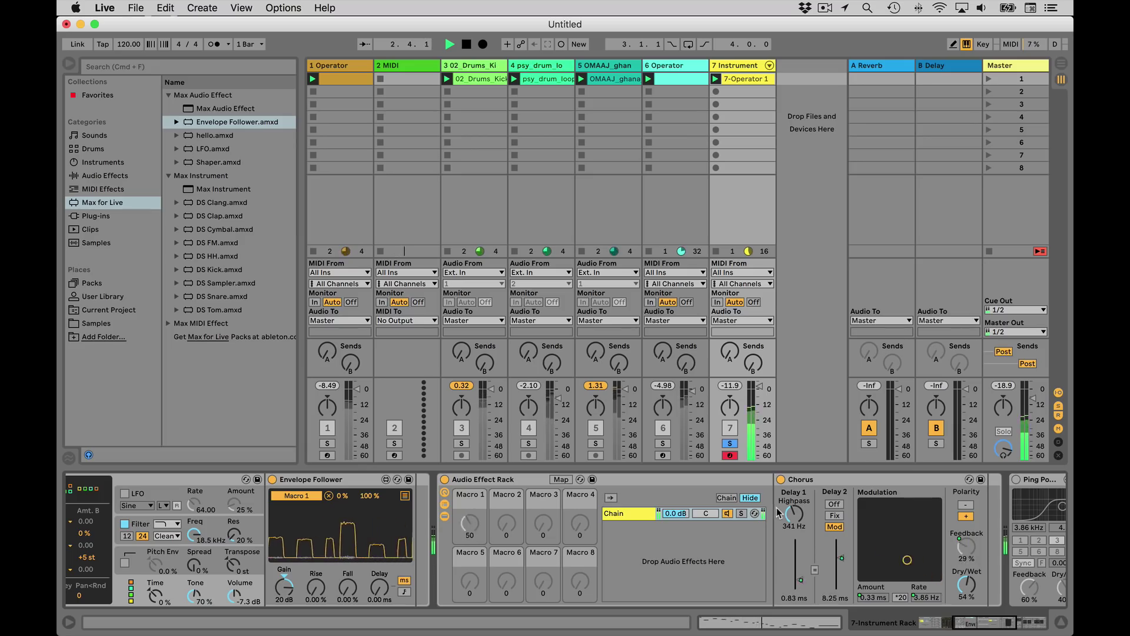
{"action": "key", "text": "space"}
{"action": "left_click", "coordinate": [955, 624]}
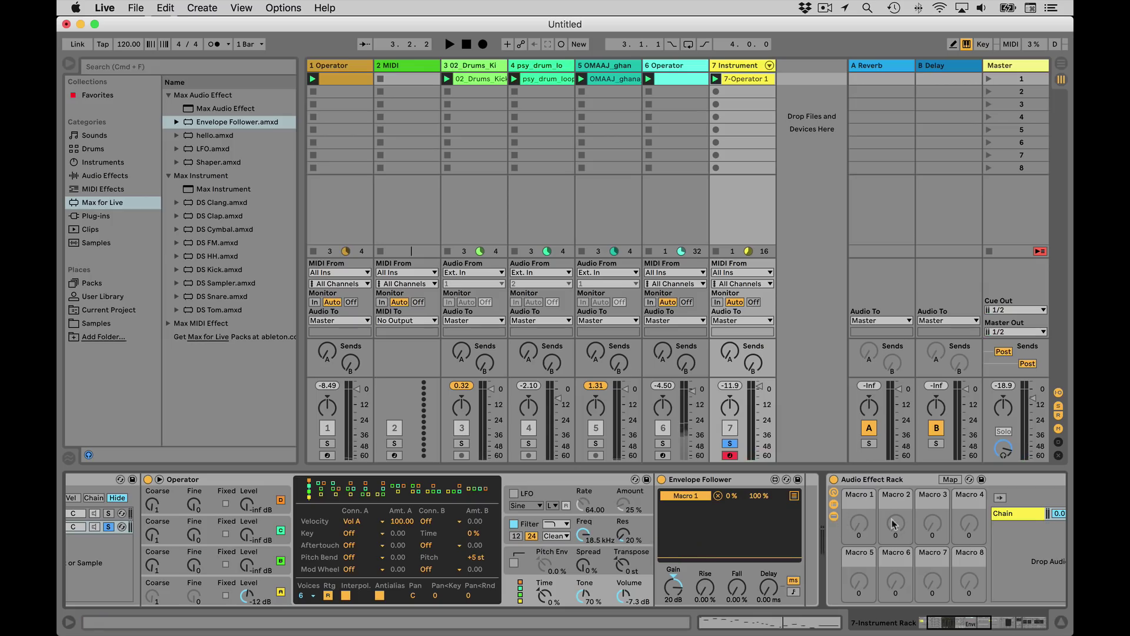
Turn off solo on the instrument rack's Noise chain, leave the chain active, and show the Main chain's devices.
{"action": "left_click", "coordinate": [914, 623]}
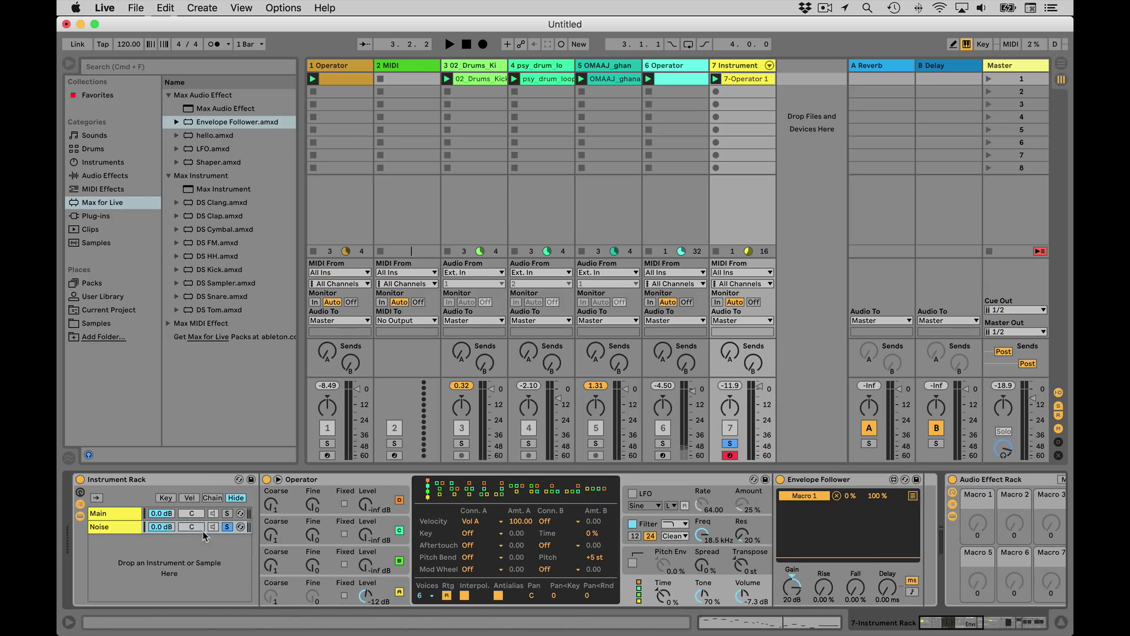
{"action": "left_click", "coordinate": [229, 527]}
{"action": "left_click", "coordinate": [213, 527]}
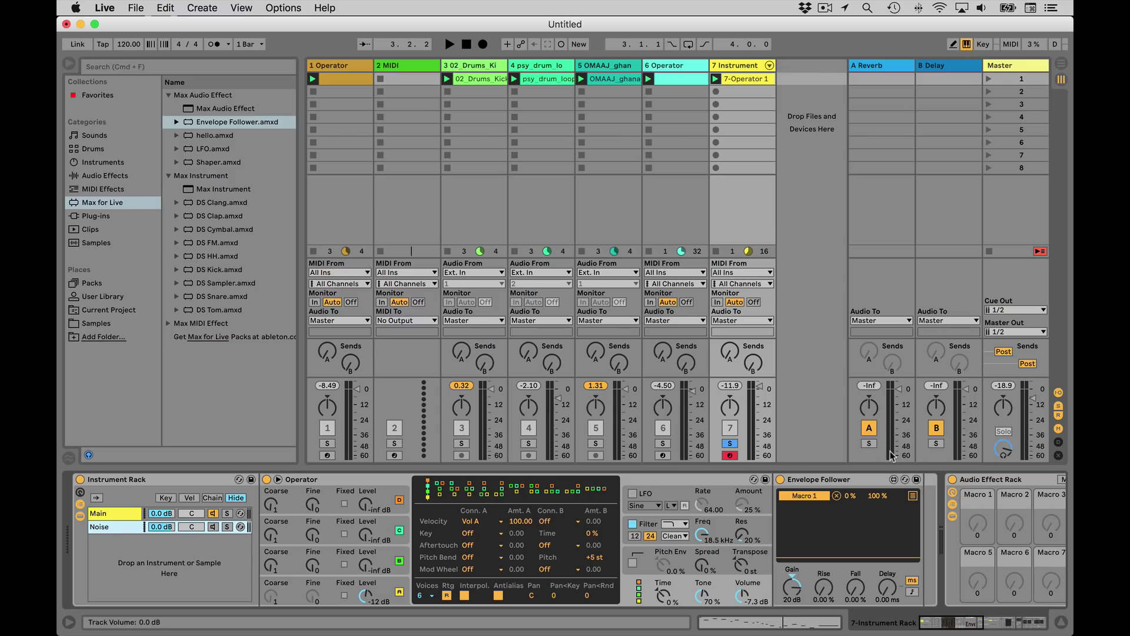
{"action": "key", "text": "Down"}
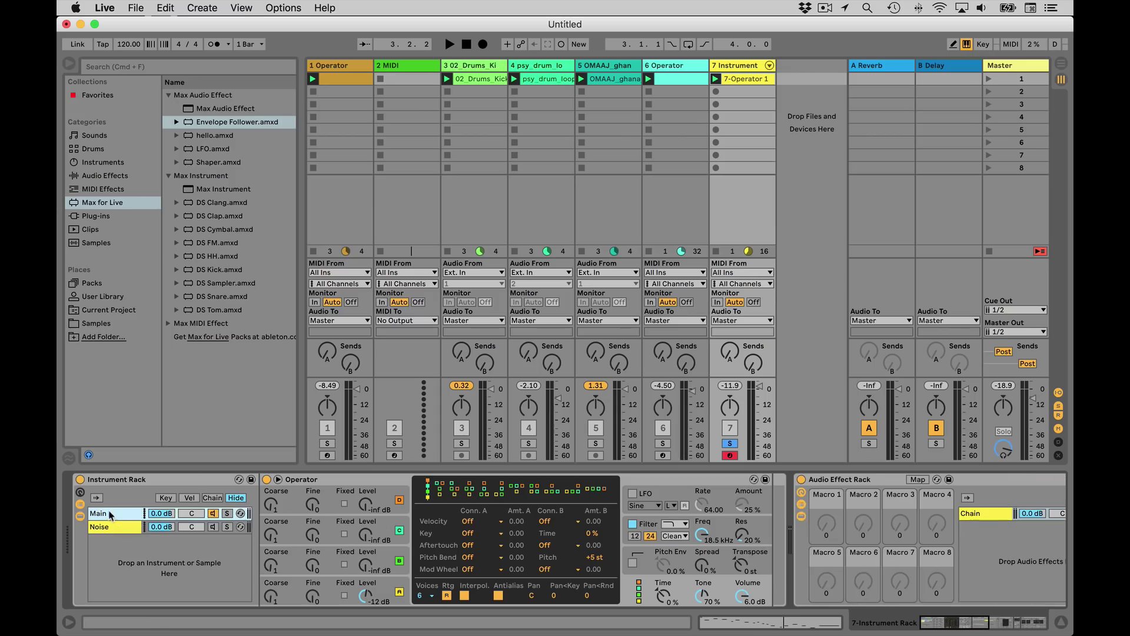
Turn on the Reverb during playback and set its Size to 74.84 and Decay Time to 3.97 s.
{"action": "left_click_drag", "start_coordinate": [957, 631], "coordinate": [988, 627]}
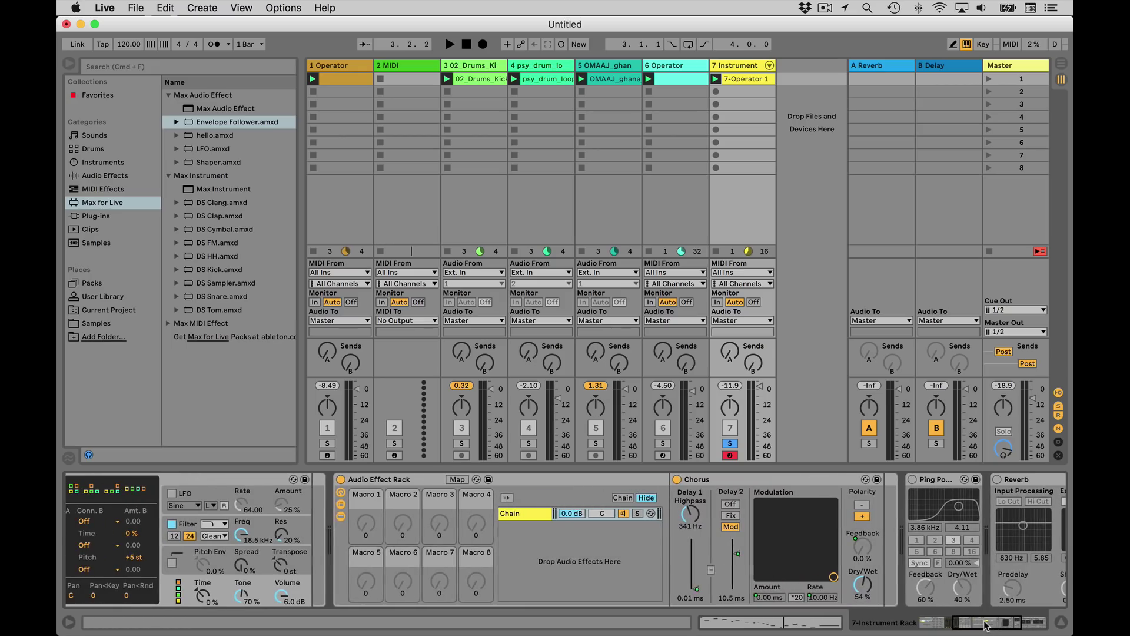
{"action": "key", "text": "space"}
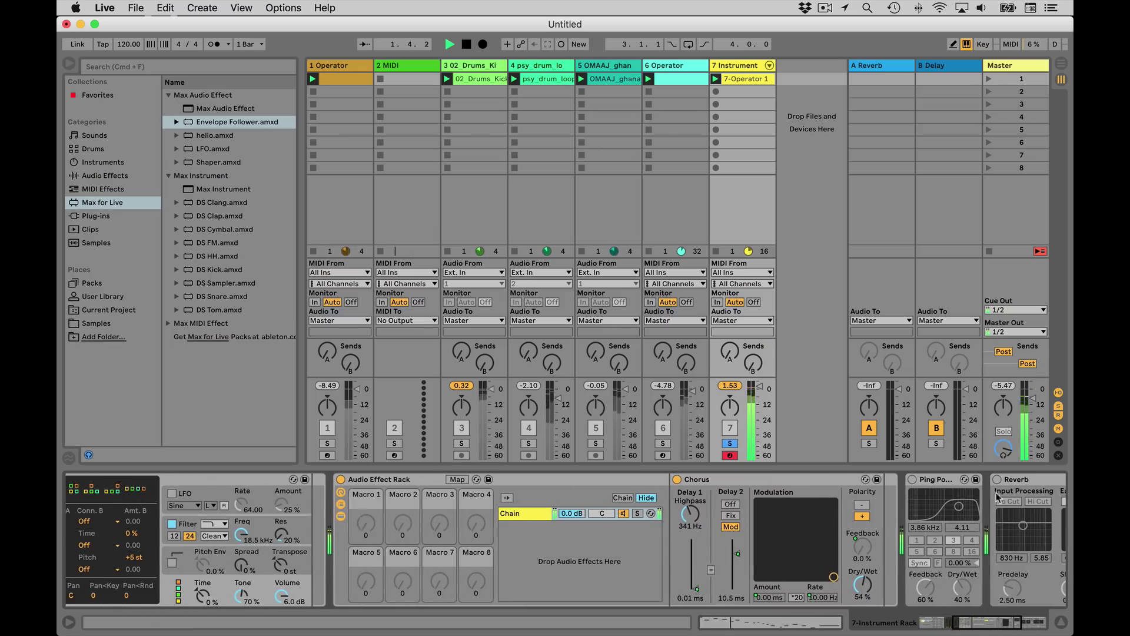
{"action": "left_click", "coordinate": [997, 480]}
{"action": "left_click_drag", "start_coordinate": [982, 621], "coordinate": [989, 616]}
{"action": "left_click_drag", "start_coordinate": [960, 543], "coordinate": [960, 547]}
{"action": "left_click_drag", "start_coordinate": [999, 587], "coordinate": [998, 571]}
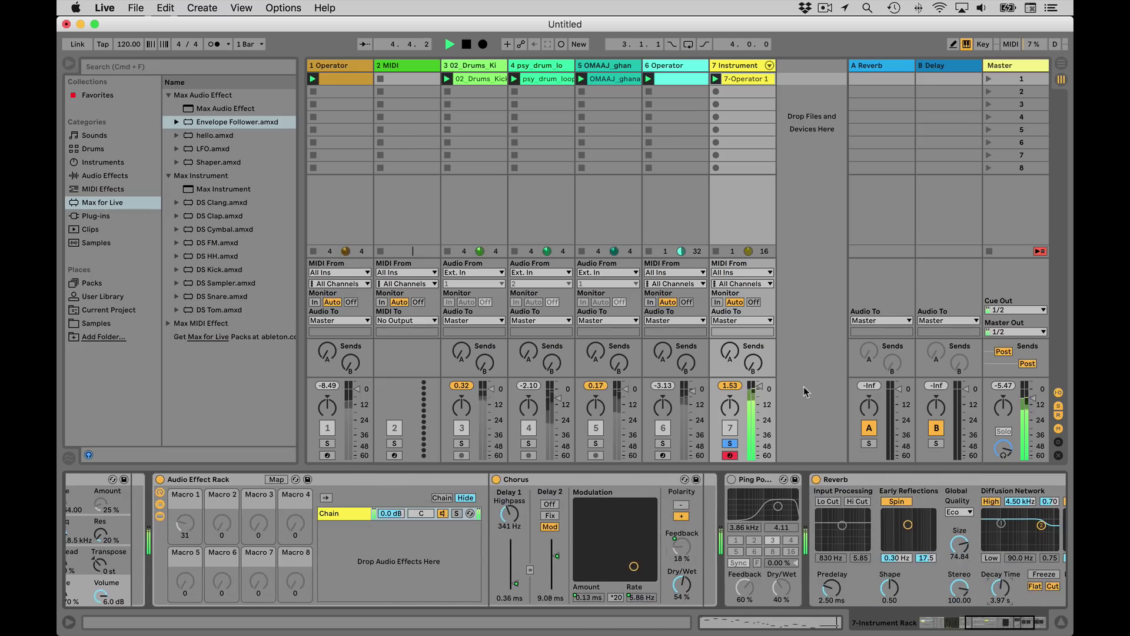
{"action": "key", "text": "space"}
Change the waveform of oscillator A in the Main chain's Operator to Square D and audition it.
{"action": "left_click_drag", "start_coordinate": [998, 623], "coordinate": [948, 628]}
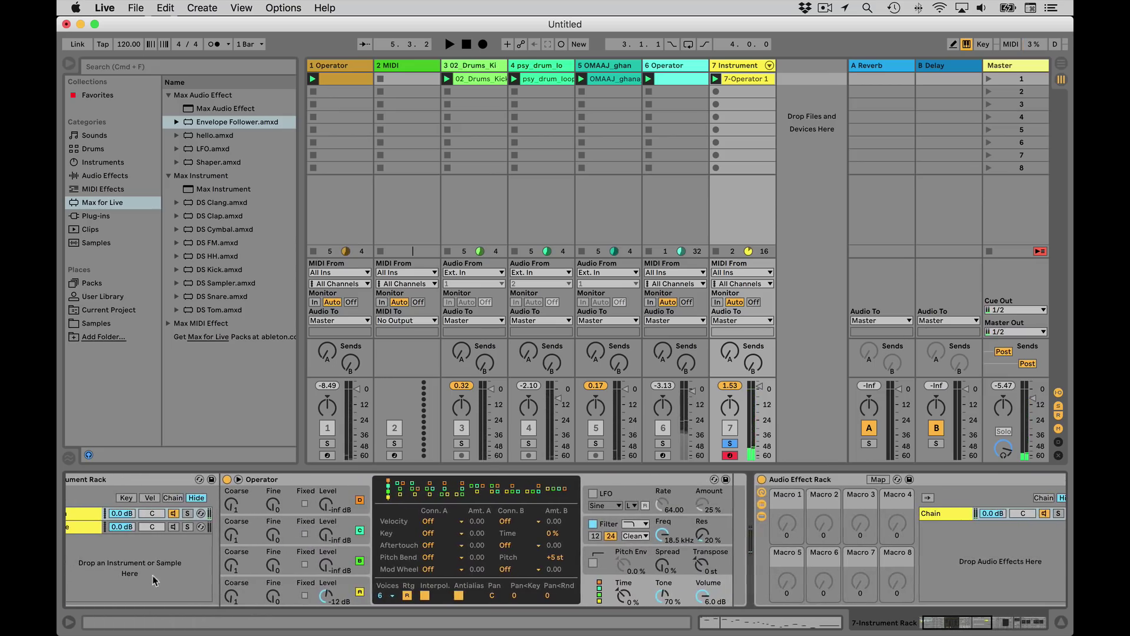
{"action": "left_click", "coordinate": [285, 585]}
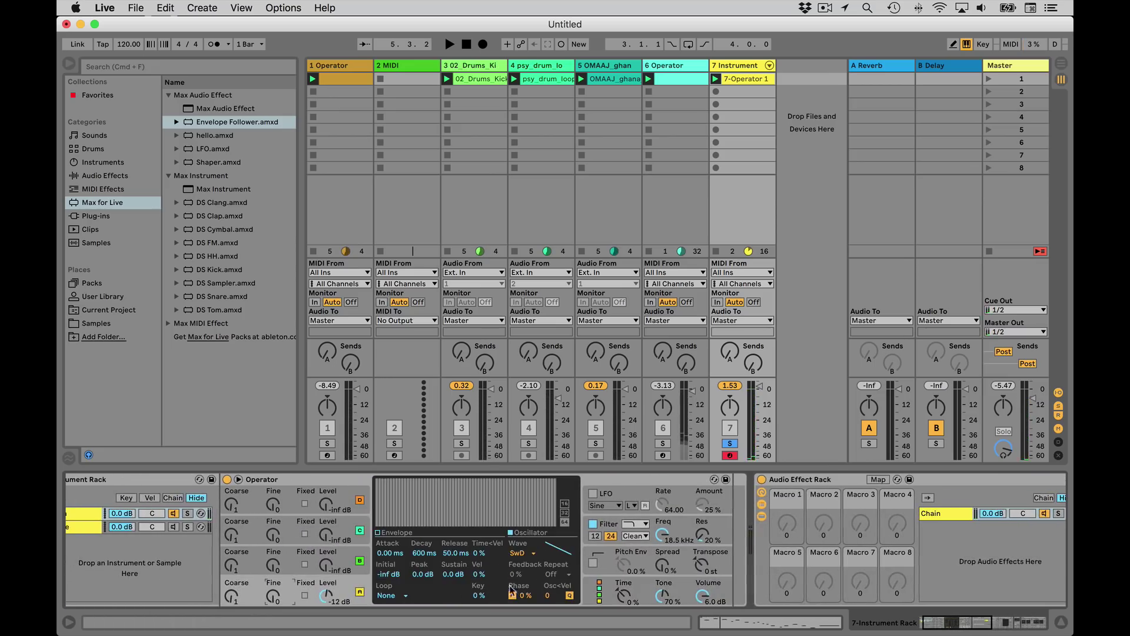
{"action": "left_click", "coordinate": [533, 554]}
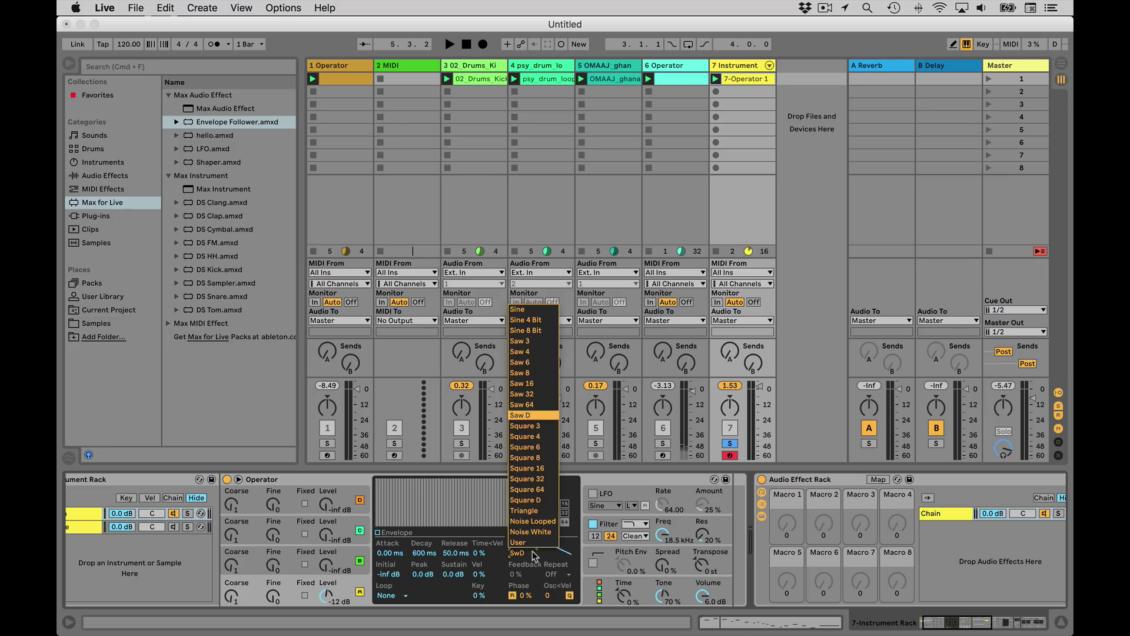
{"action": "left_click", "coordinate": [533, 500]}
{"action": "key", "text": "space"}
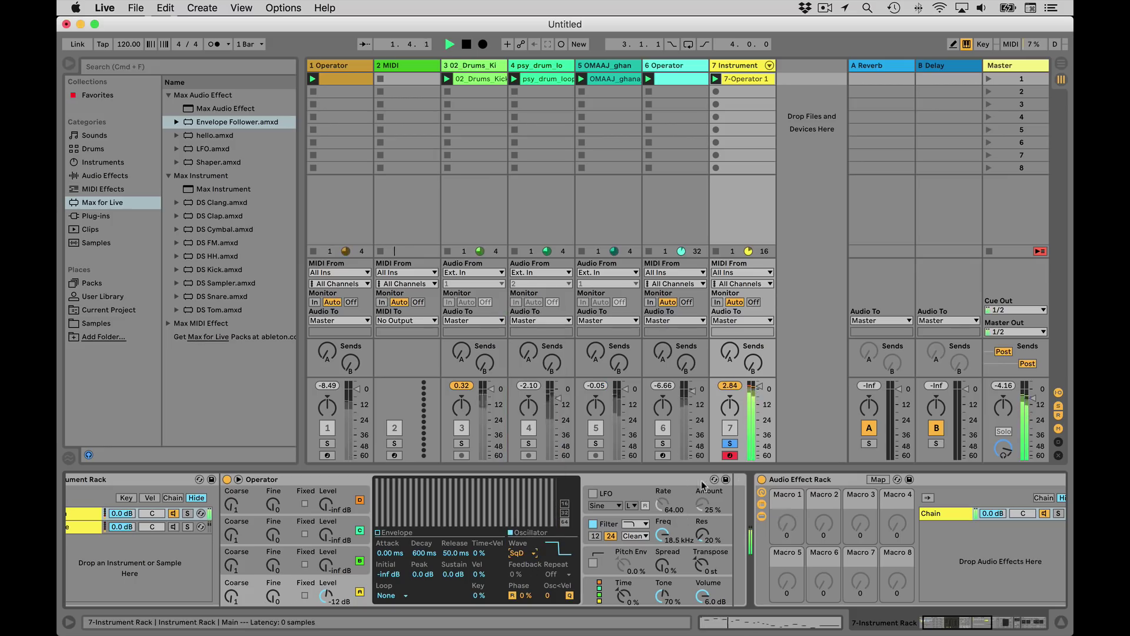
{"action": "key", "text": "space"}
Enable the Main Operator's LFO, set its rate to 109.87 and amount to 11 %, and audition the modulation.
{"action": "left_click_drag", "start_coordinate": [949, 622], "coordinate": [907, 624]}
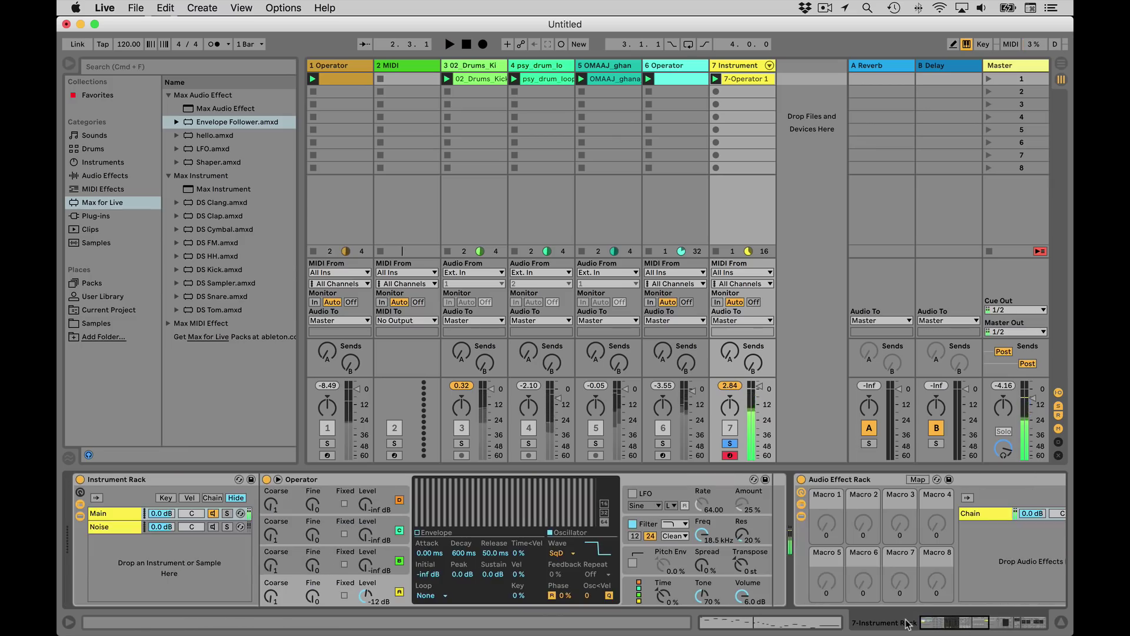
{"action": "left_click", "coordinate": [683, 494]}
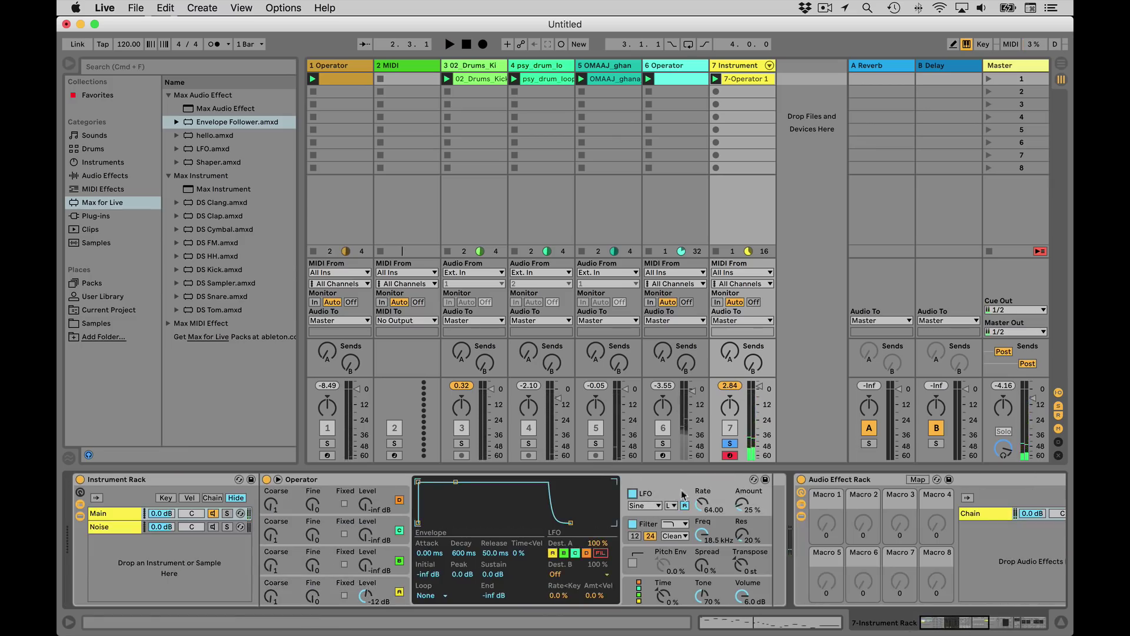
{"action": "key", "text": "space"}
{"action": "key", "text": "space"}
{"action": "left_click_drag", "start_coordinate": [702, 504], "coordinate": [701, 469]}
{"action": "left_click_drag", "start_coordinate": [742, 504], "coordinate": [742, 514]}
{"action": "key", "text": "space"}
{"action": "key", "text": "space"}
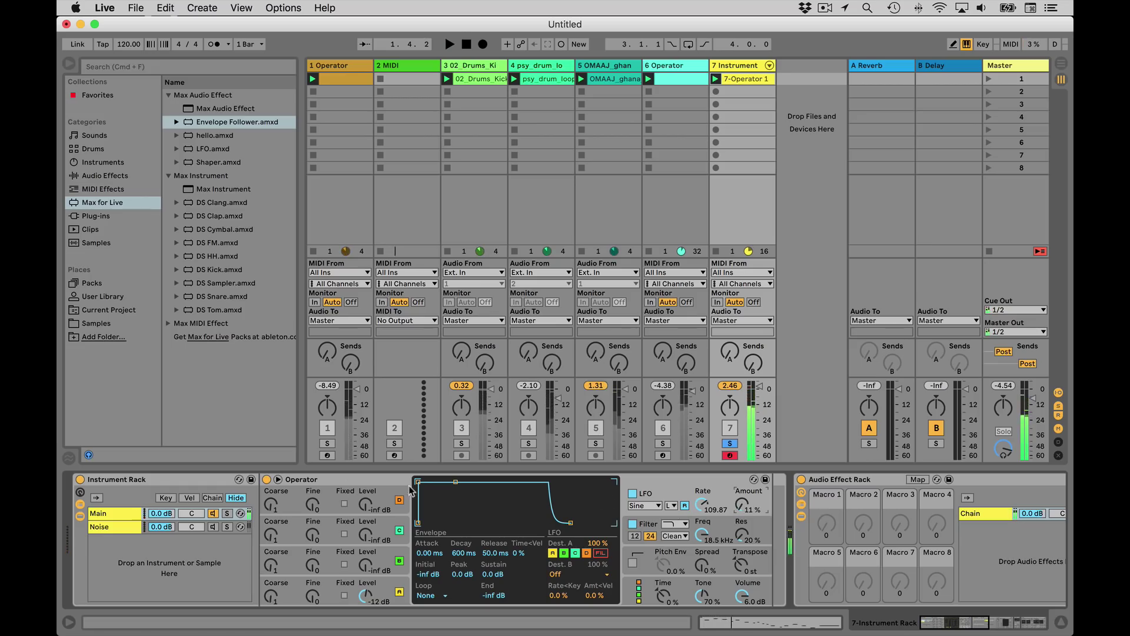
Set the Main Operator's LFO envelope attack to 5.31 s, rate to 101.80 and amount to 18 %, and audition the sound.
{"action": "left_click_drag", "start_coordinate": [418, 482], "coordinate": [462, 482]}
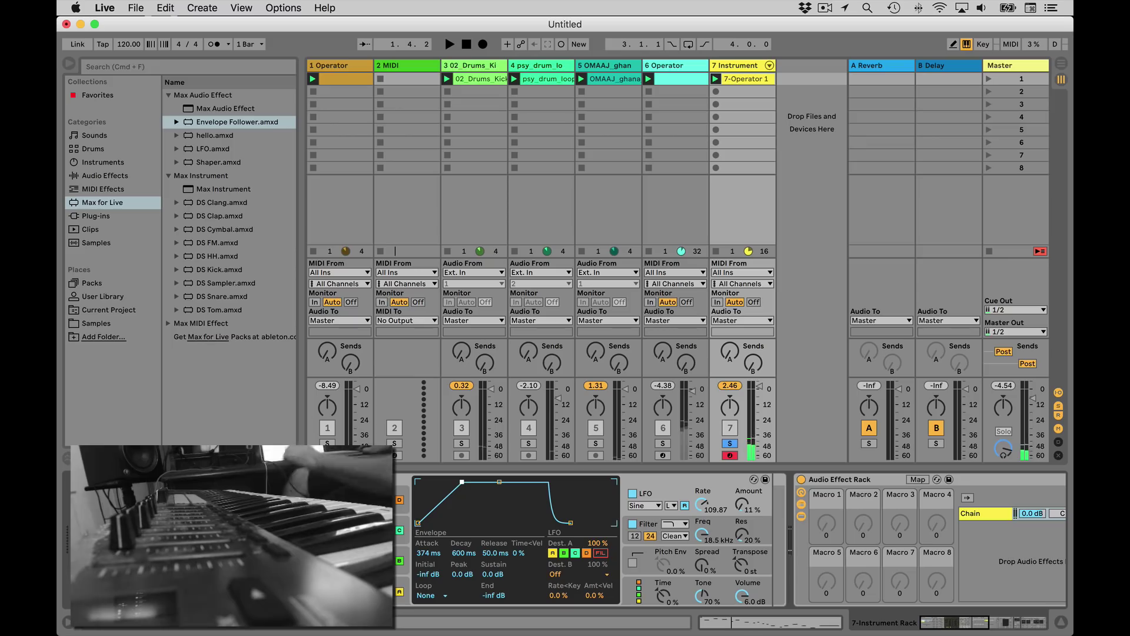
{"action": "left_click_drag", "start_coordinate": [463, 482], "coordinate": [477, 481]}
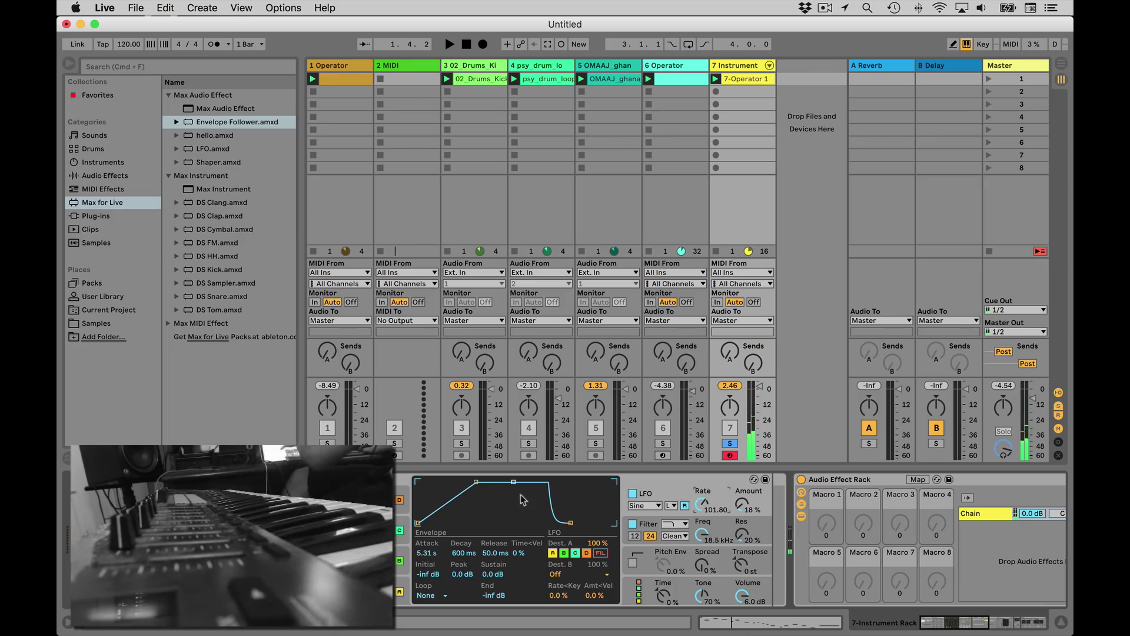
{"action": "key", "text": "space"}
{"action": "key", "text": "space"}
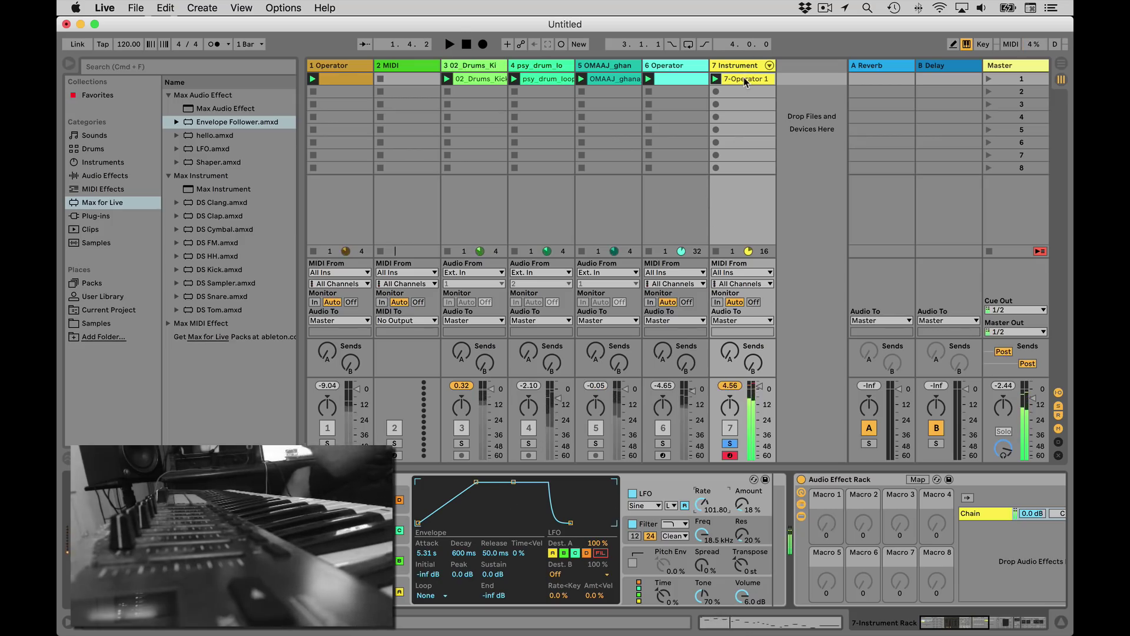
Delete the 7-Operator 1 clip, play the instrument live, and unsolo track 7 to hear it with the other tracks.
{"action": "left_click", "coordinate": [745, 80]}
{"action": "key", "text": "Delete"}
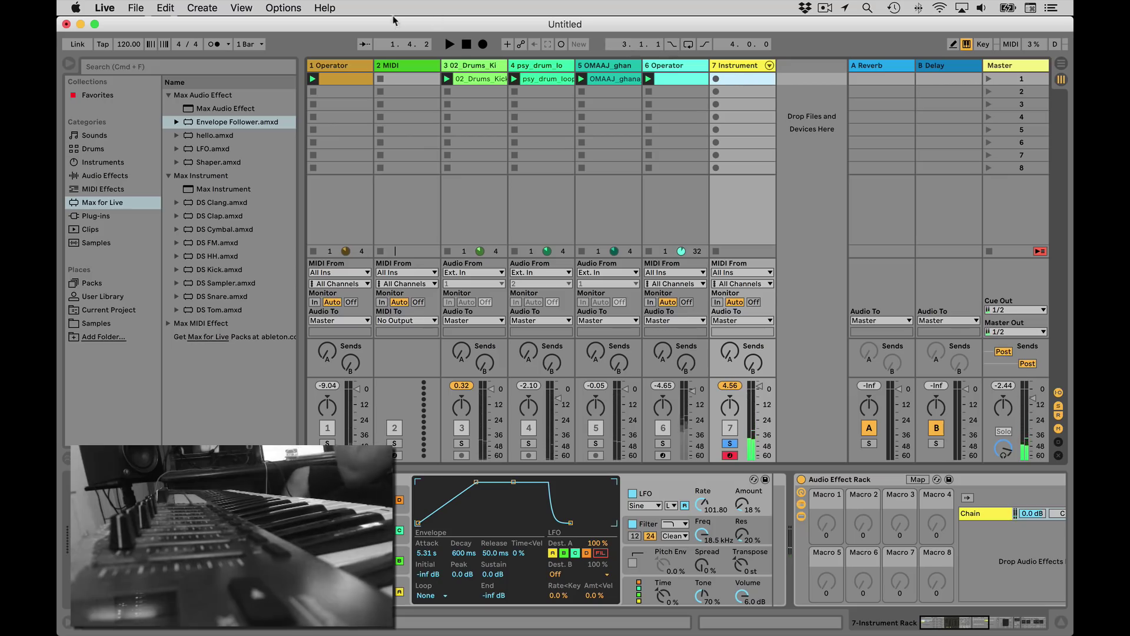
{"action": "key", "text": "space"}
{"action": "left_click", "coordinate": [730, 444]}
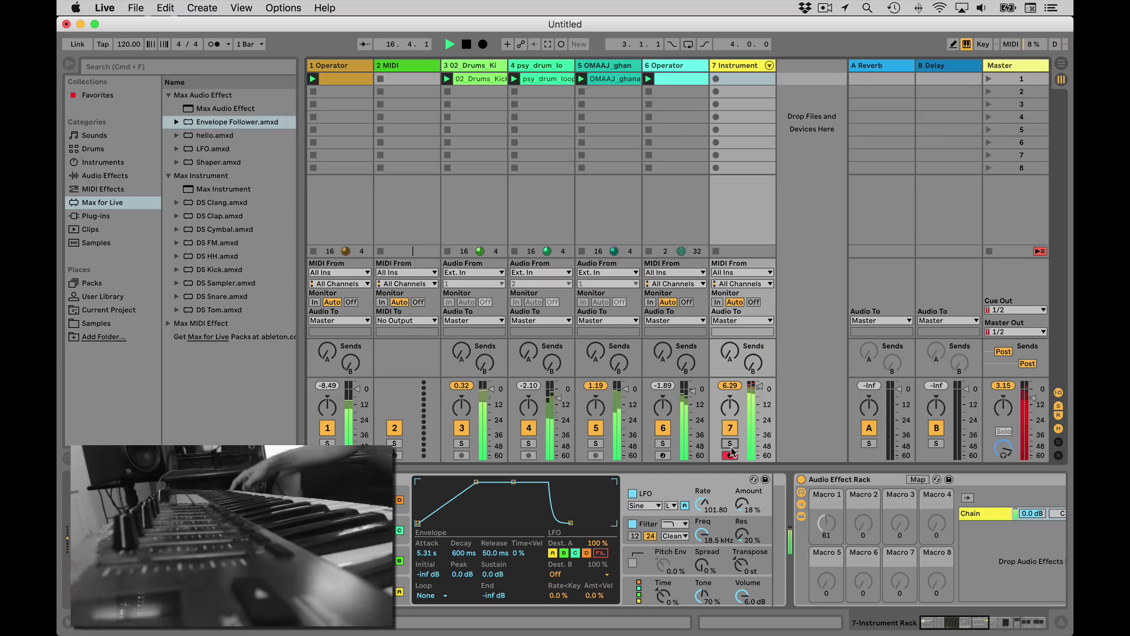
{"action": "key", "text": "space"}
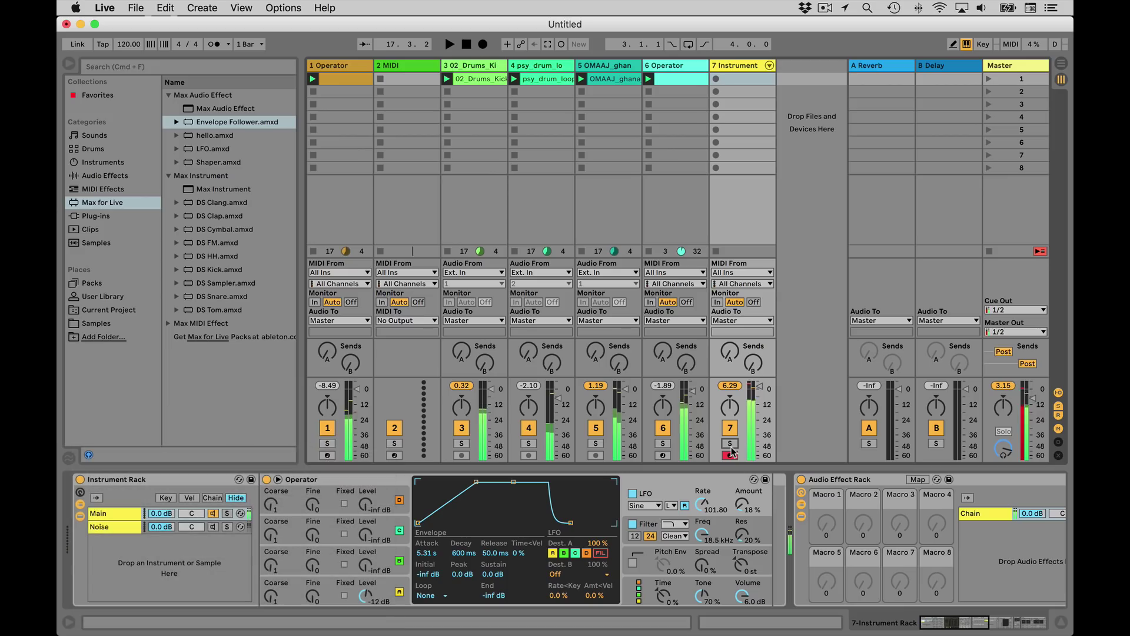